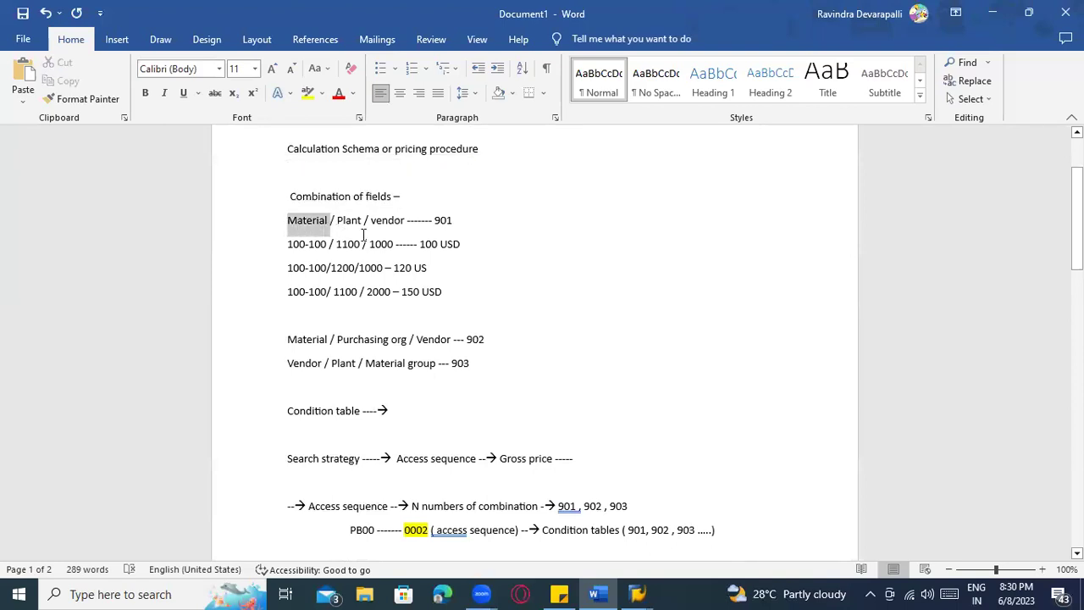
- Review the Material / Plant / vendor field combination in the notes, going through each of its fields
click(395, 221)
drag(406, 222, 284, 219)
click(288, 224)
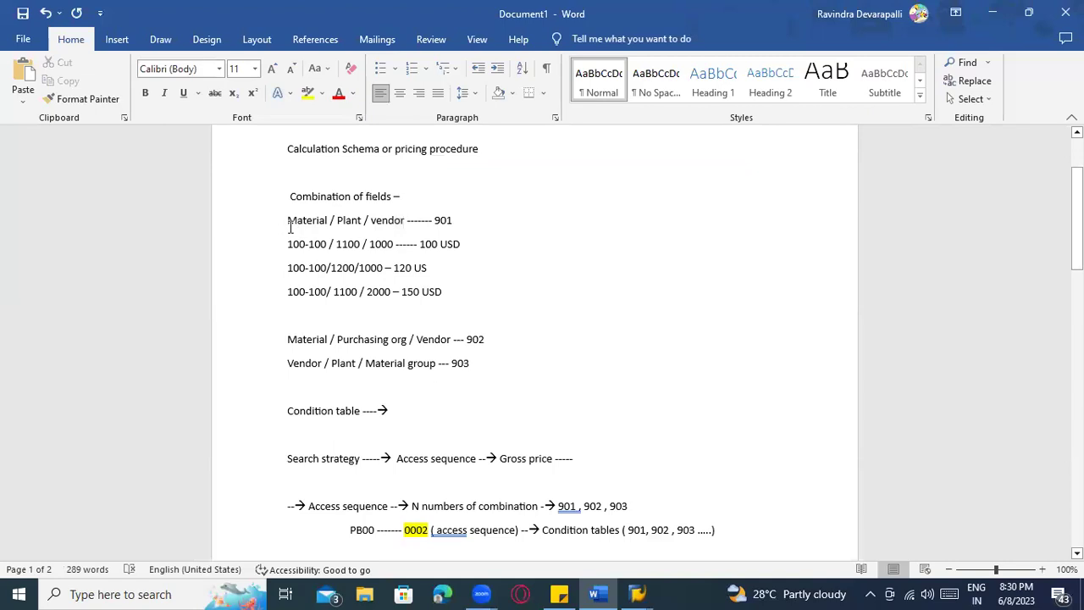
drag(292, 225, 331, 222)
click(405, 226)
key(Left)
key(Left)
key(Left)
key(Left)
key(Left)
key(Left)
key(Left)
key(Left)
key(Left)
key(Left)
key(Left)
key(Left)
key(Right)
key(Right)
key(Right)
key(Right)
key(Right)
key(Right)
click(342, 221)
drag(328, 220, 288, 220)
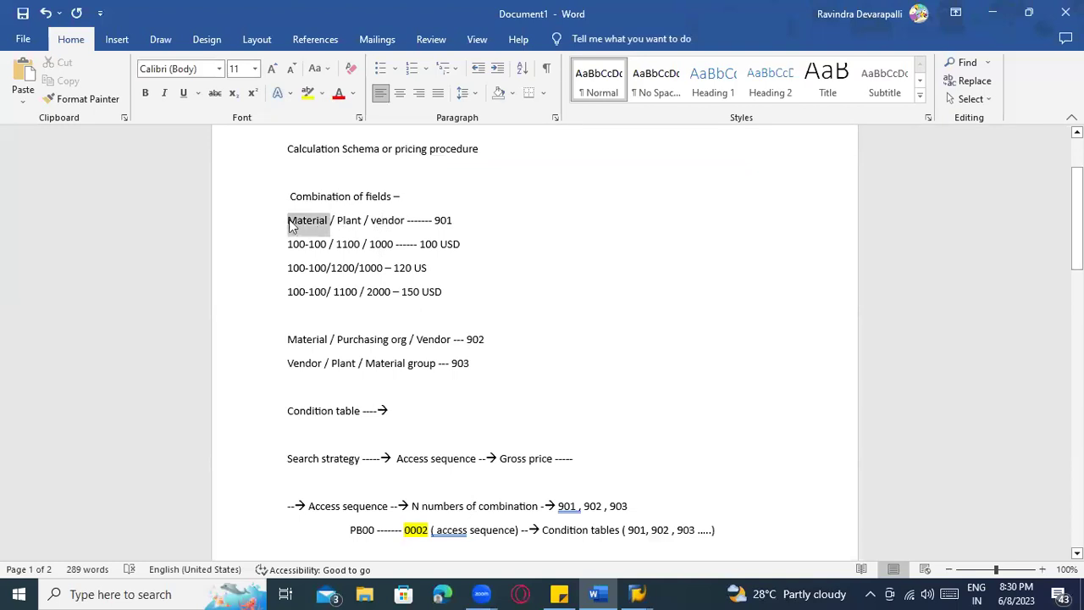
click(404, 220)
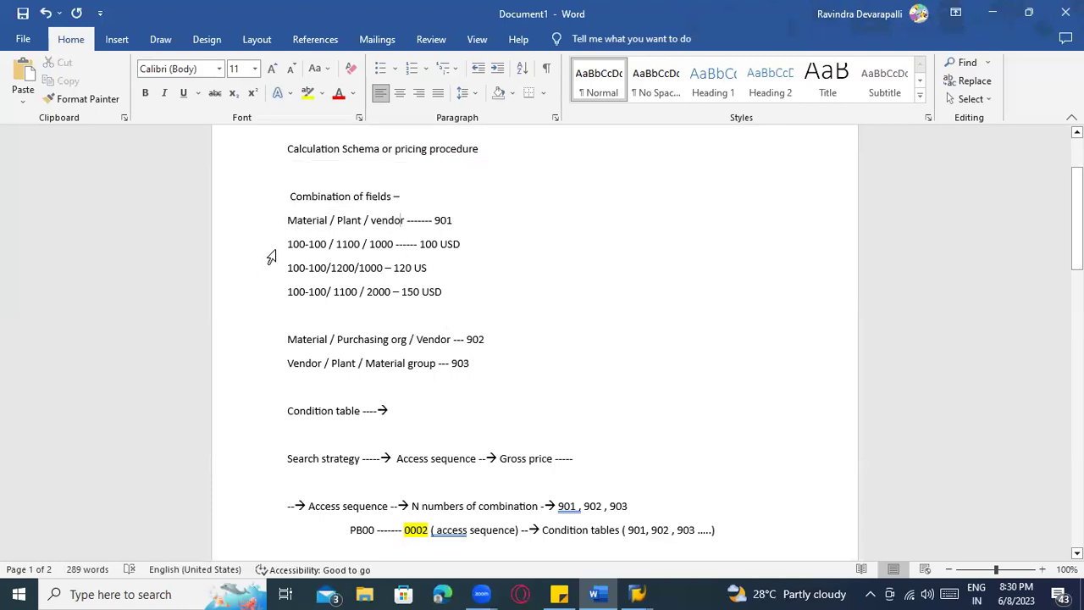
click(324, 213)
- Switch to SAP and add Material from the field catalog to the selected fields of condition table 906
key(alt+Tab)
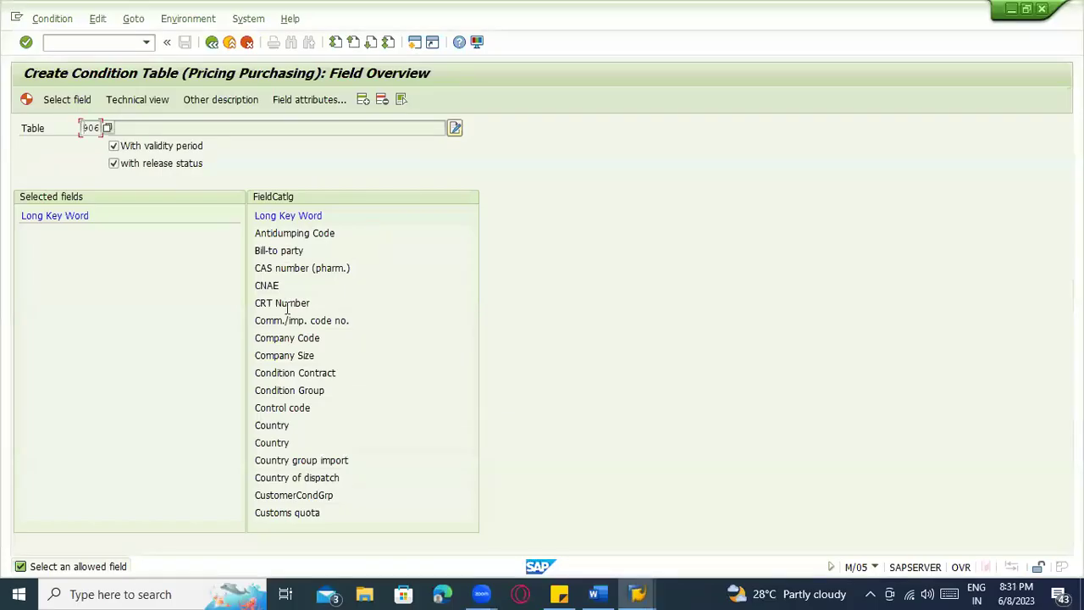
key(alt+Tab)
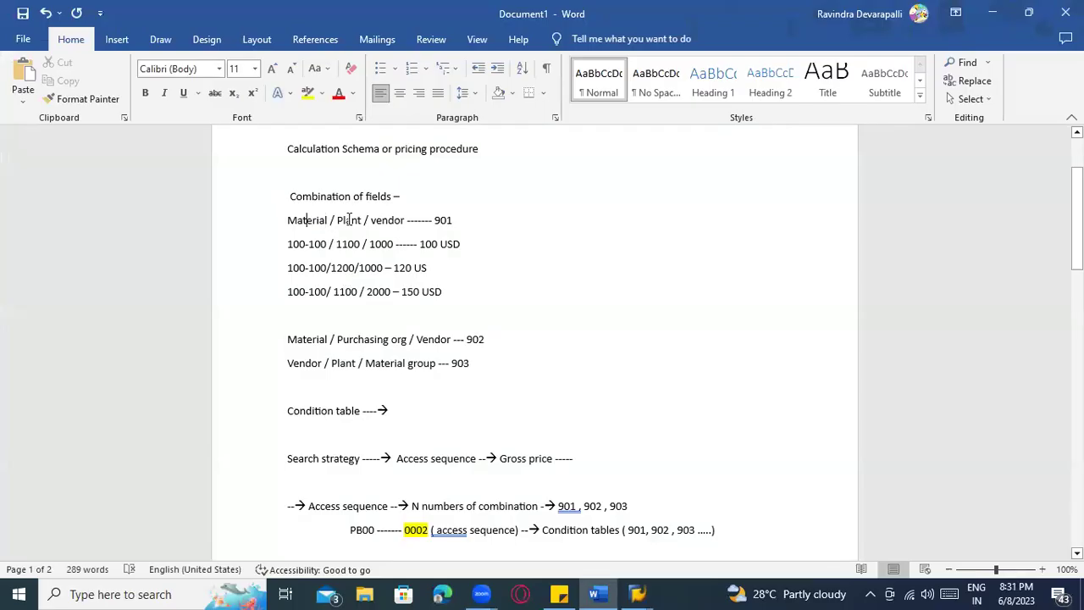
key(alt+Tab)
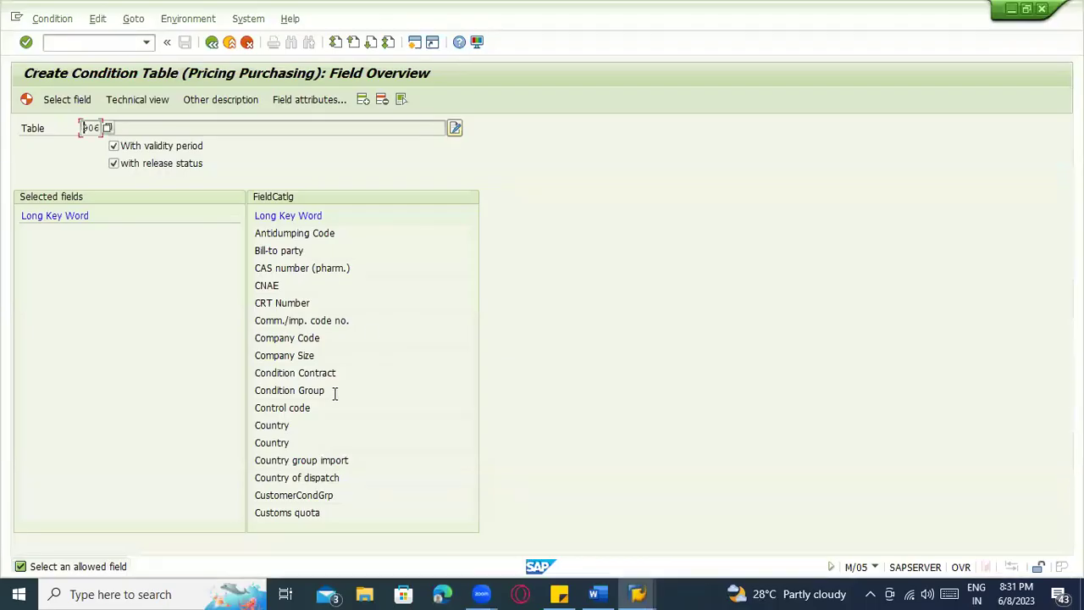
click(365, 48)
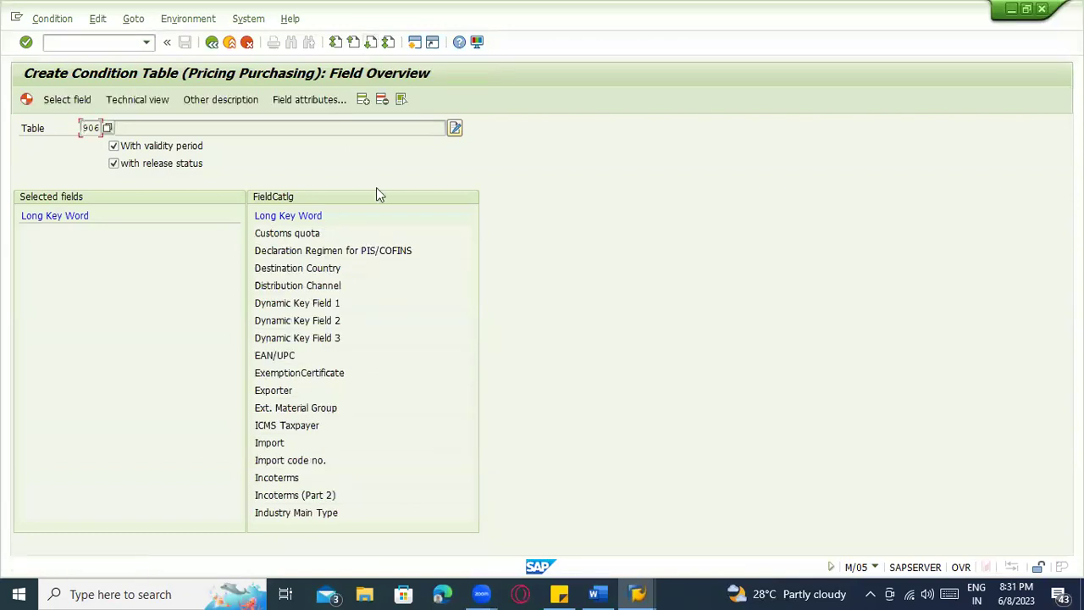
click(370, 43)
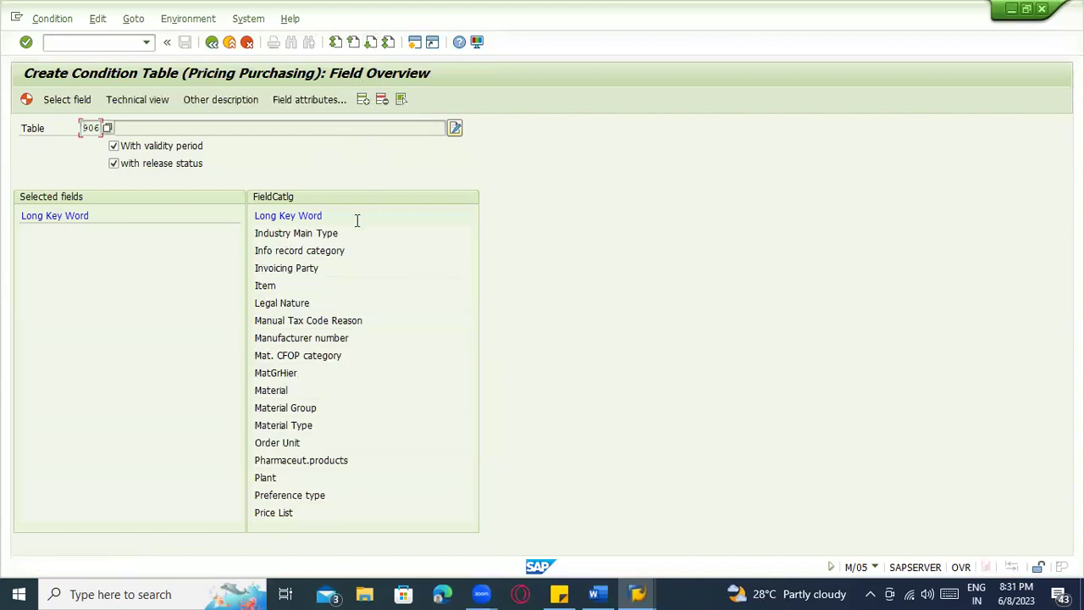
click(288, 391)
double_click(271, 389)
click(30, 236)
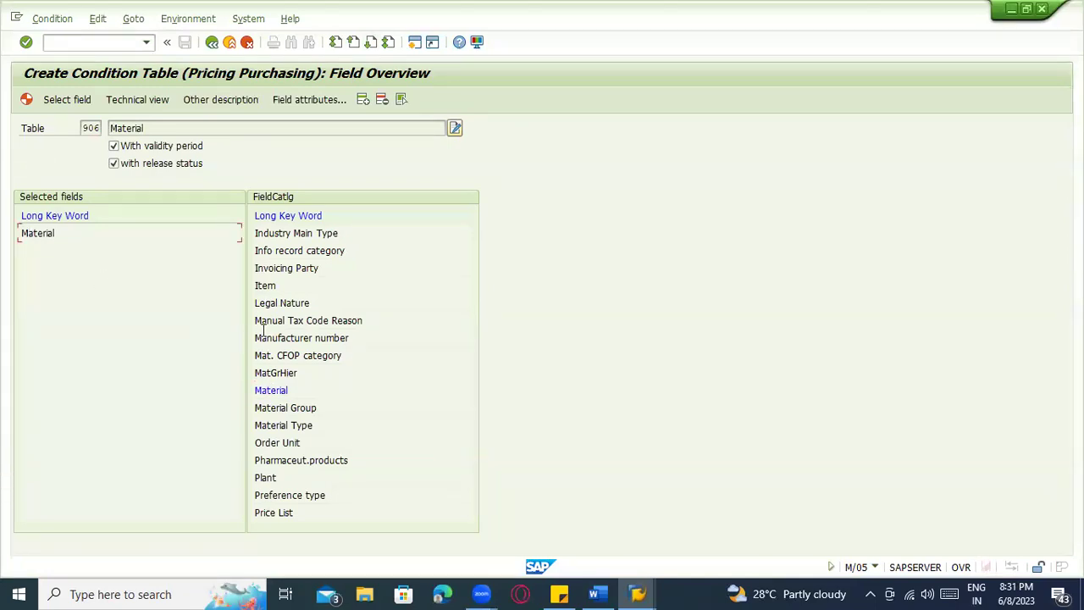
- Check the field combination in the Word notes and add Plant to the selected fields in SAP
key(alt+Tab)
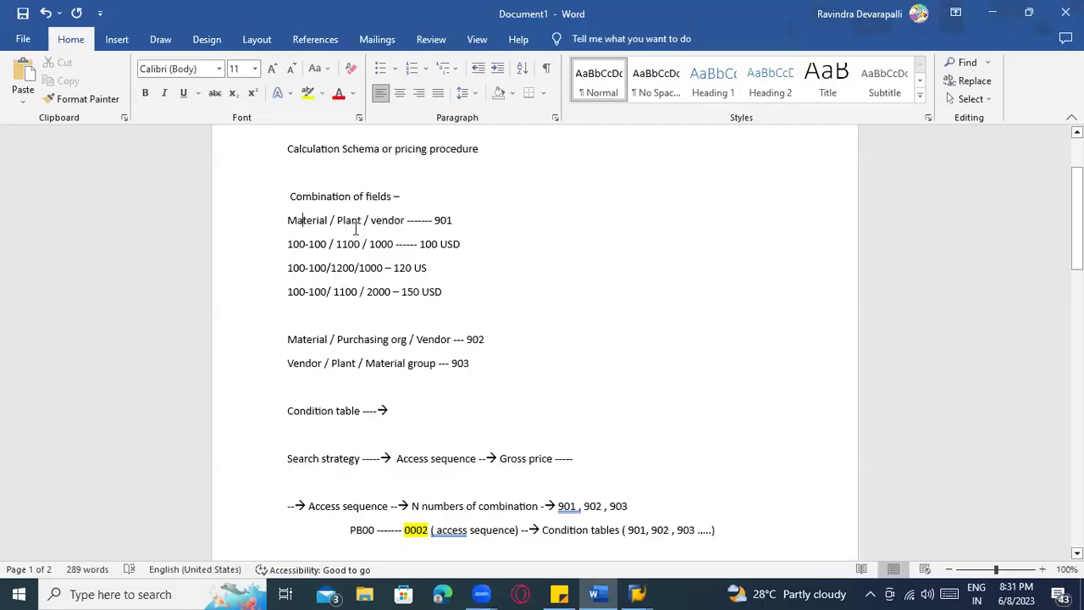
key(alt+Tab)
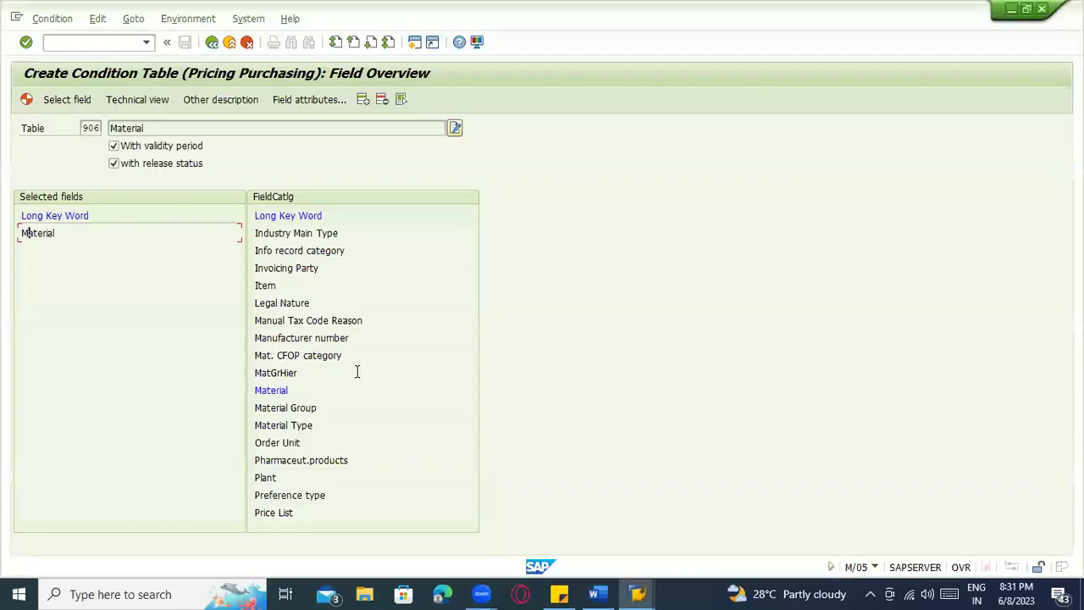
double_click(264, 476)
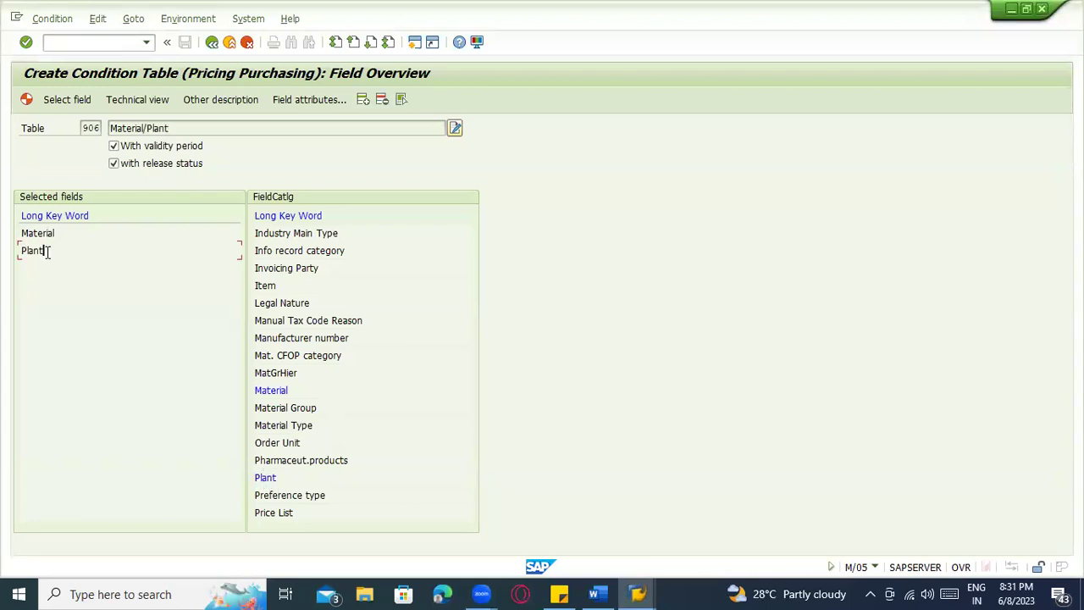
- Find Vendor in the SAP field catalog and add it as the third selected field of condition table 906
key(alt+Tab)
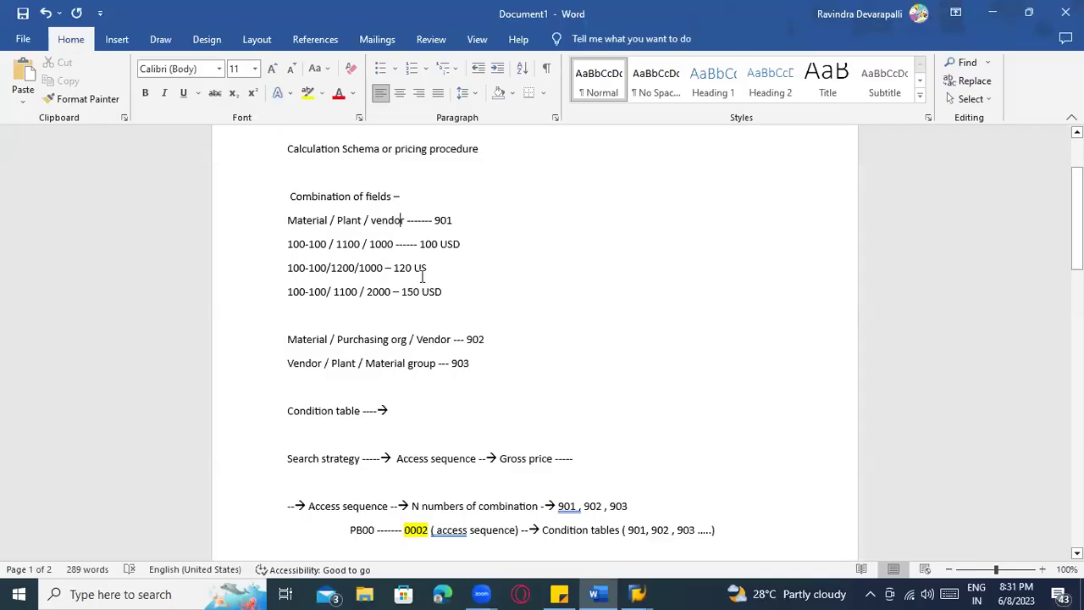
key(alt+Tab)
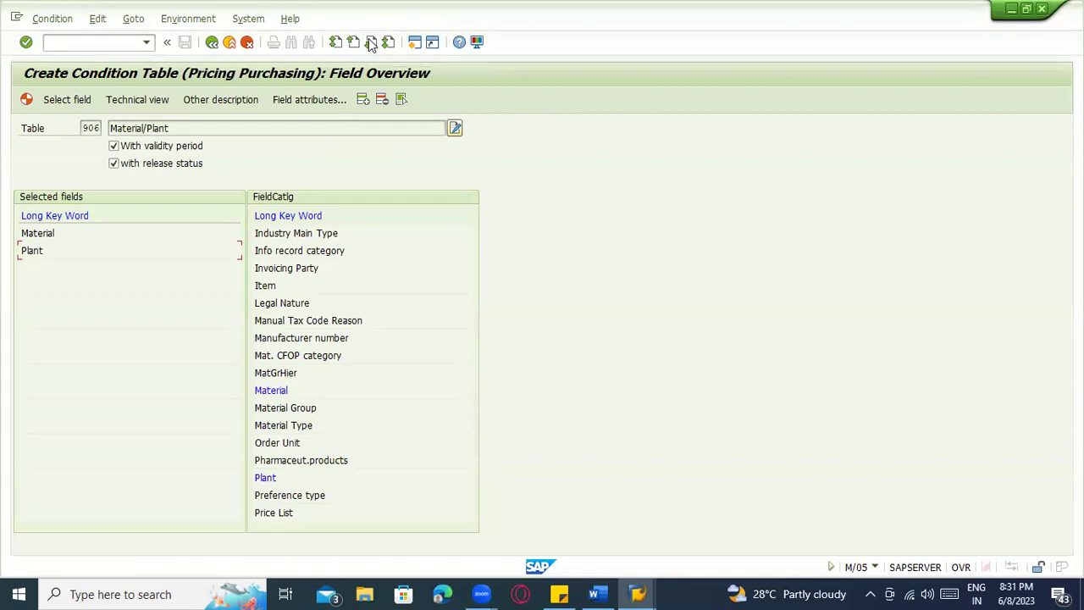
click(354, 43)
click(310, 284)
click(354, 43)
click(354, 42)
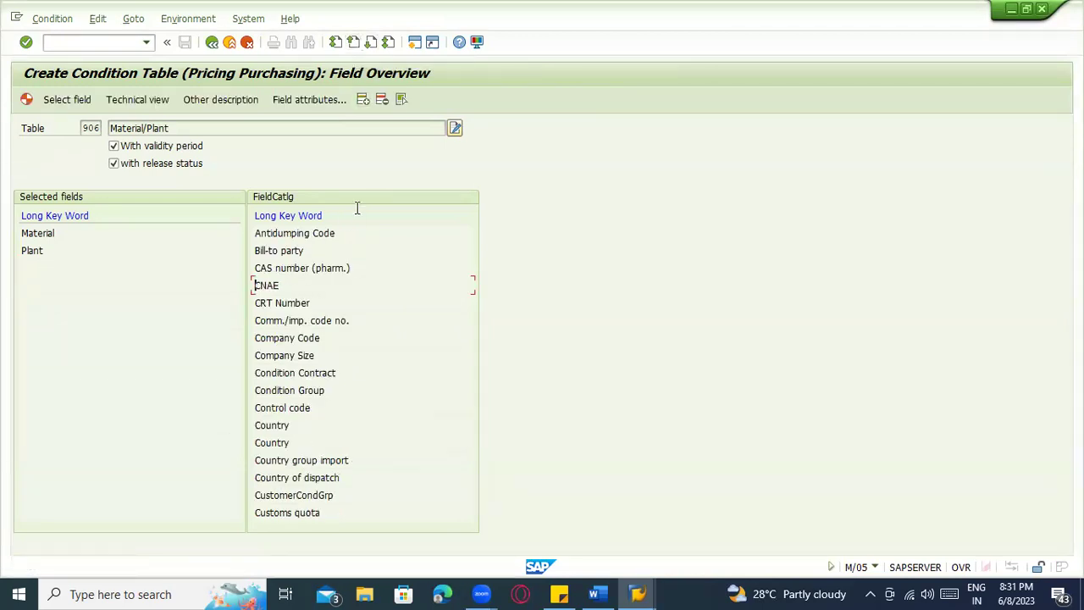
click(388, 42)
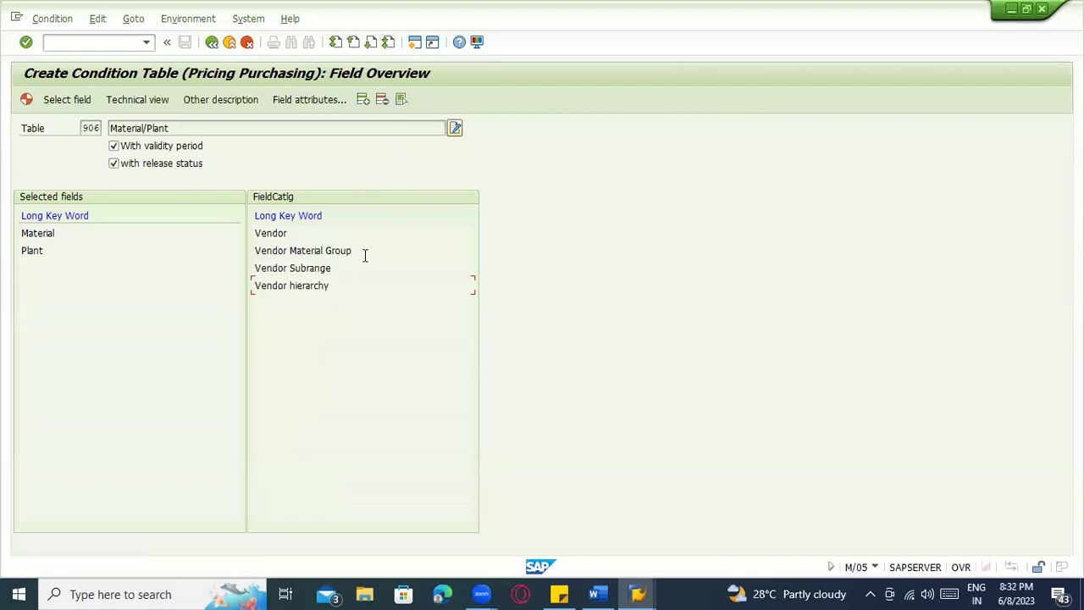
double_click(267, 234)
click(56, 252)
drag(55, 233, 8, 290)
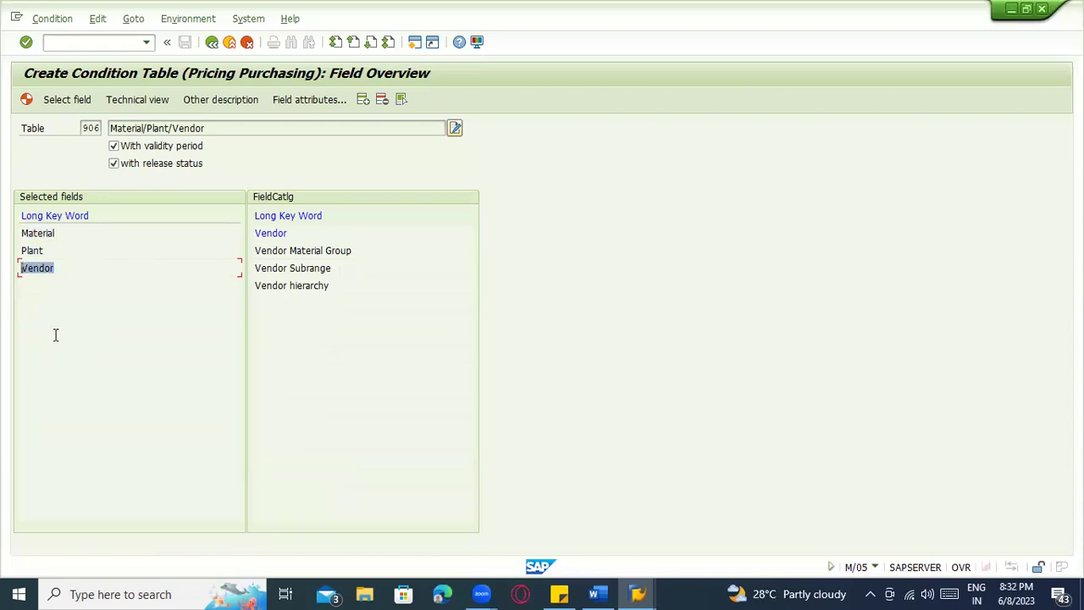
- Generate condition table 906 with the fields Material/Plant/Vendor and proceed to its object directory entry
click(27, 99)
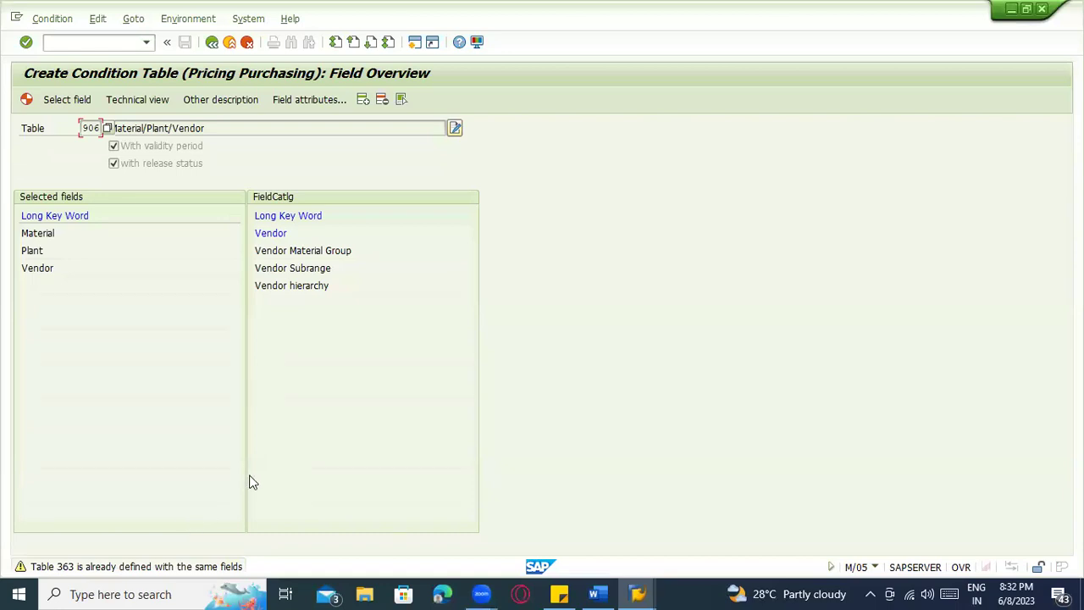
key(shift+F4)
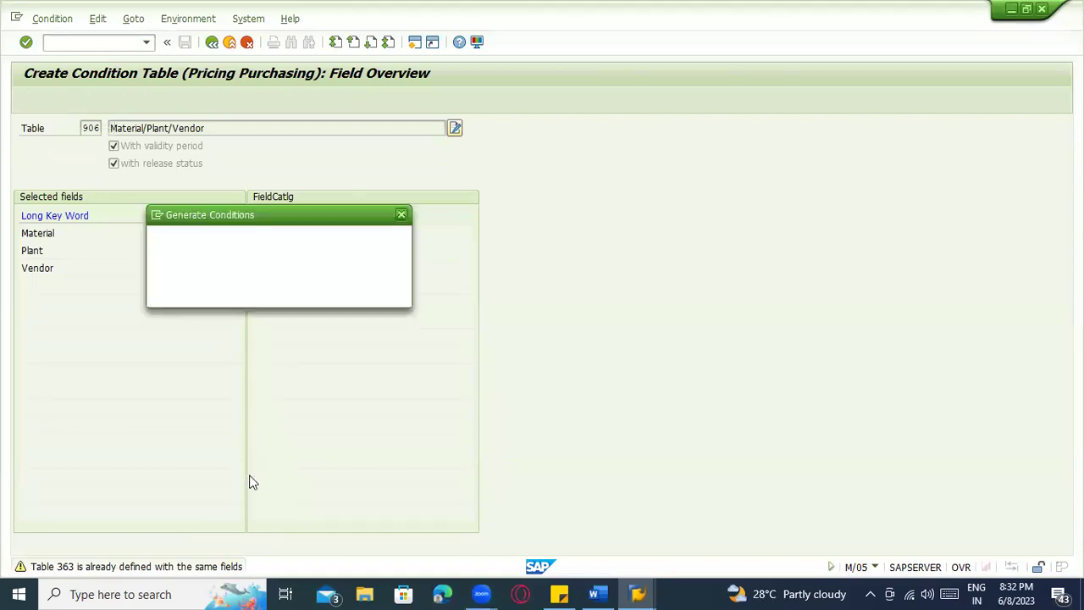
click(214, 292)
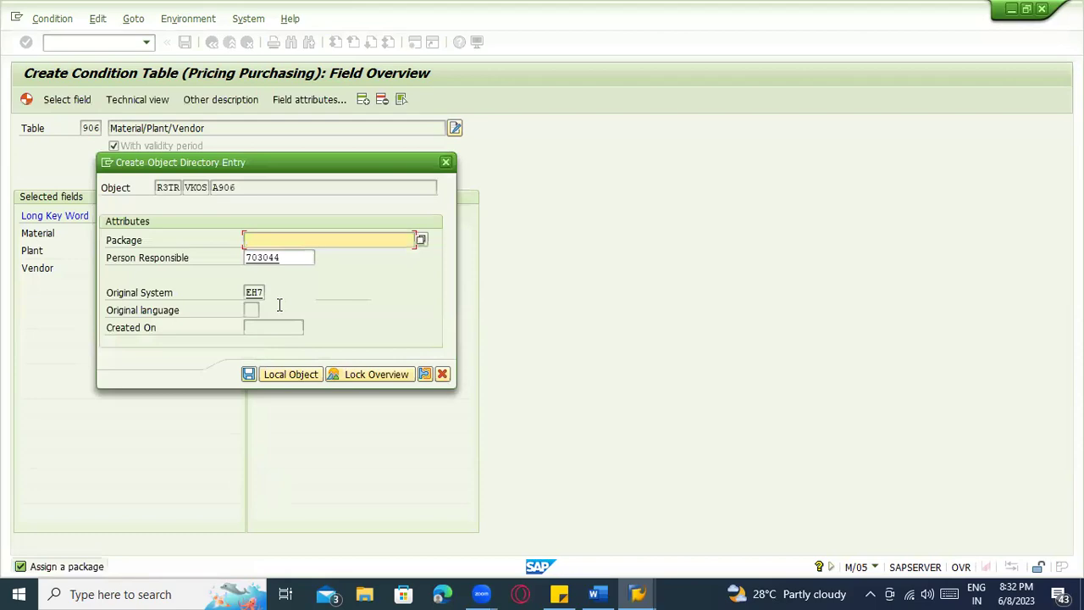
key(alt+Tab)
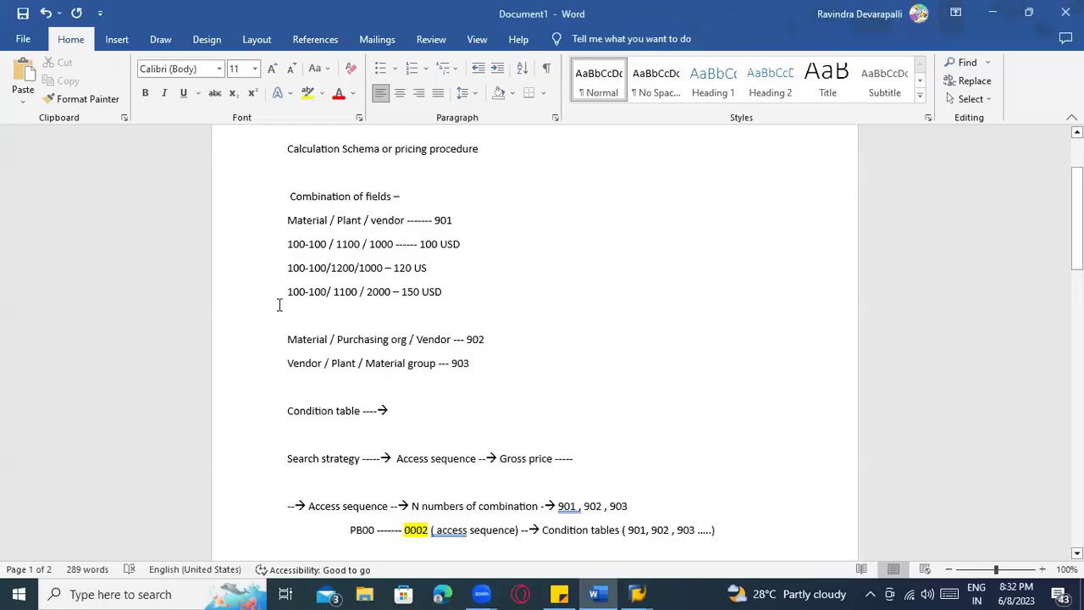
key(alt+Tab)
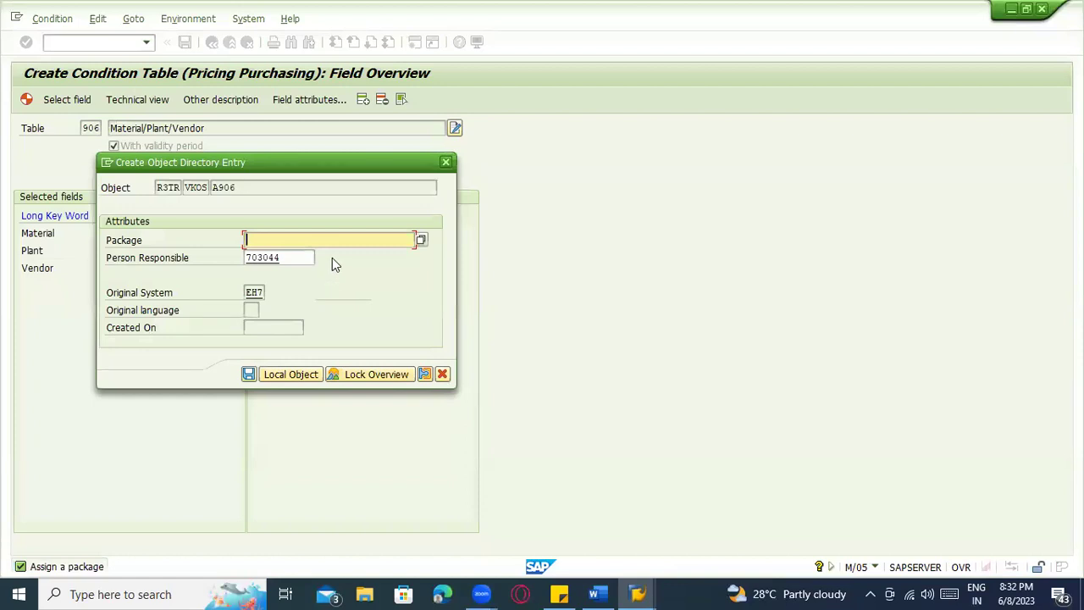
click(522, 593)
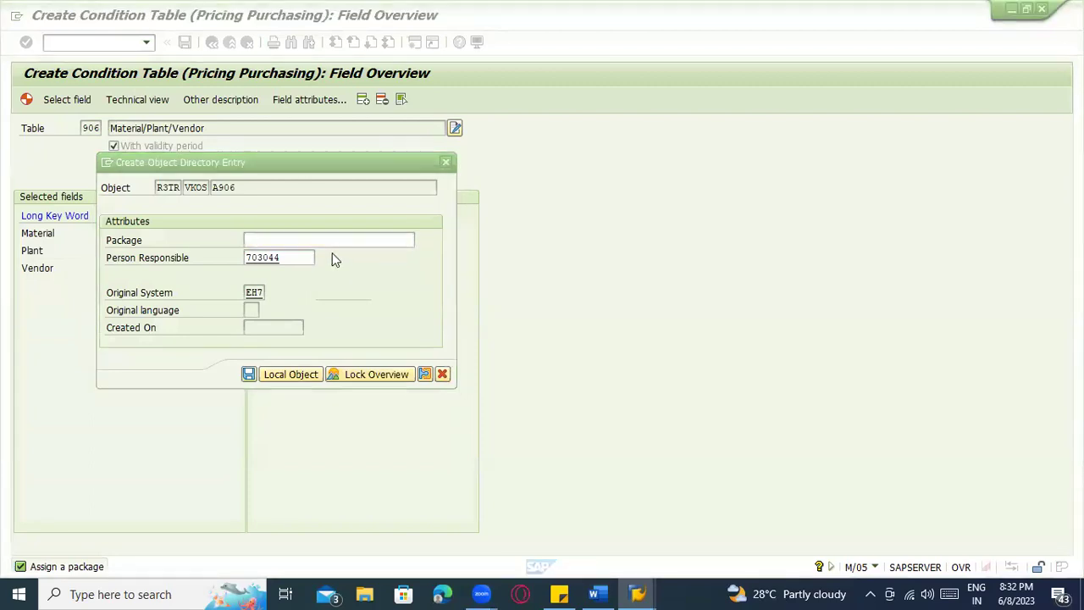
- Assign a package to object A906 and save the object directory entry
click(287, 240)
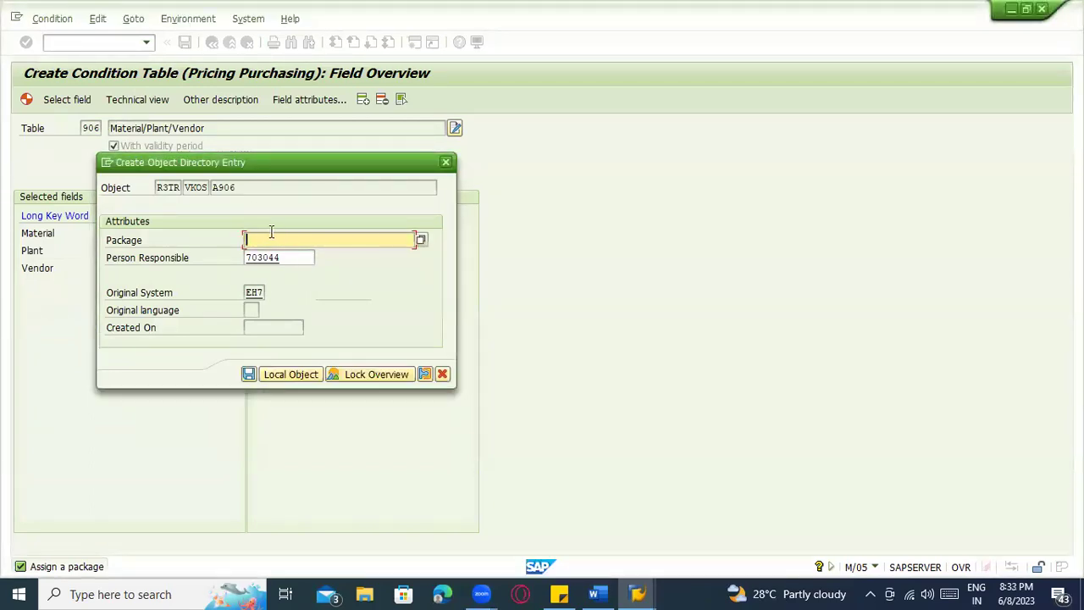
text(S)
click(301, 257)
drag(296, 240, 223, 240)
click(249, 376)
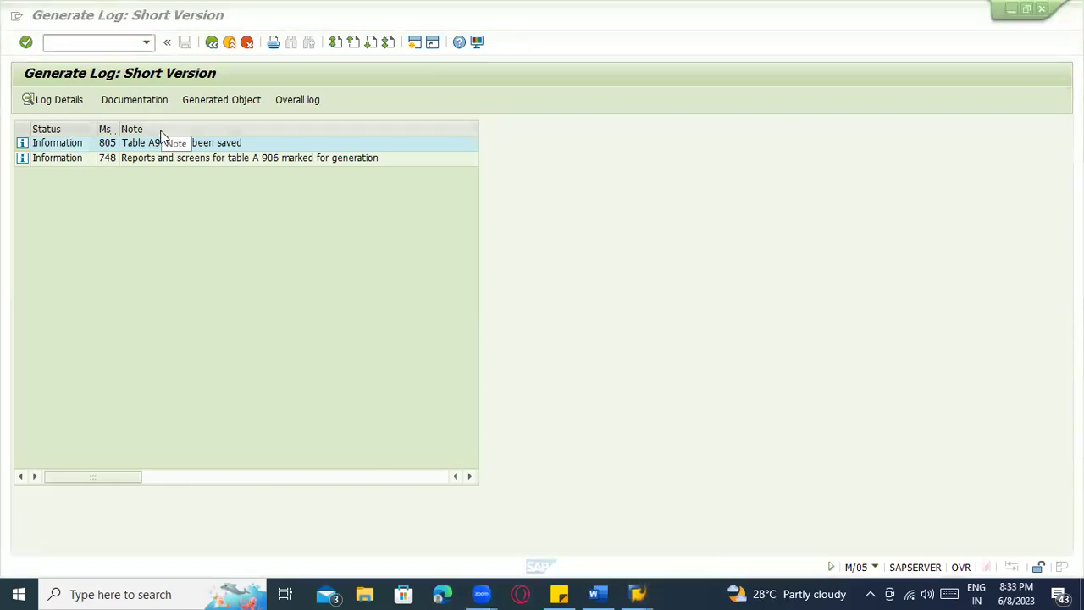
- In another SAP session, run transaction se16n and load table A906 to check its description and fields
key(alt+Tab)
key(alt+Tab)
key(alt+Tab)
click(77, 42)
text(se16n)
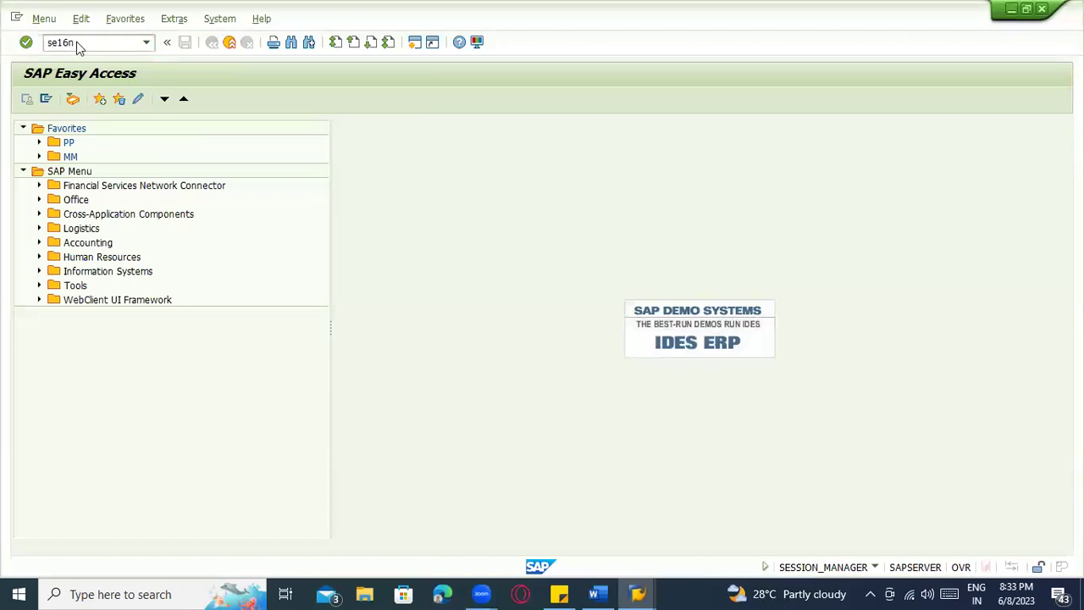
key(Return)
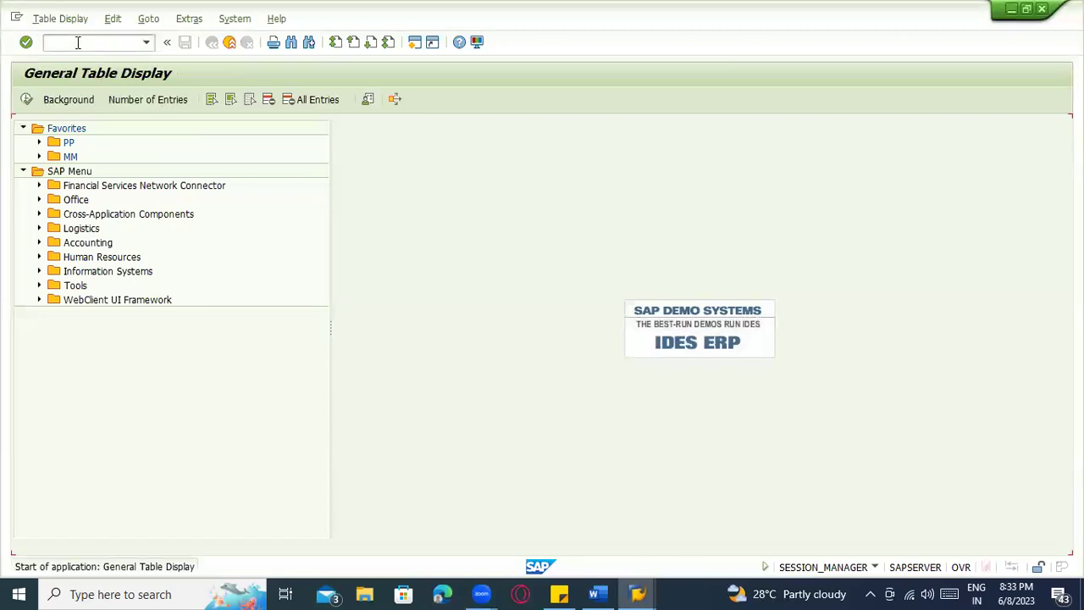
text(a906)
key(Return)
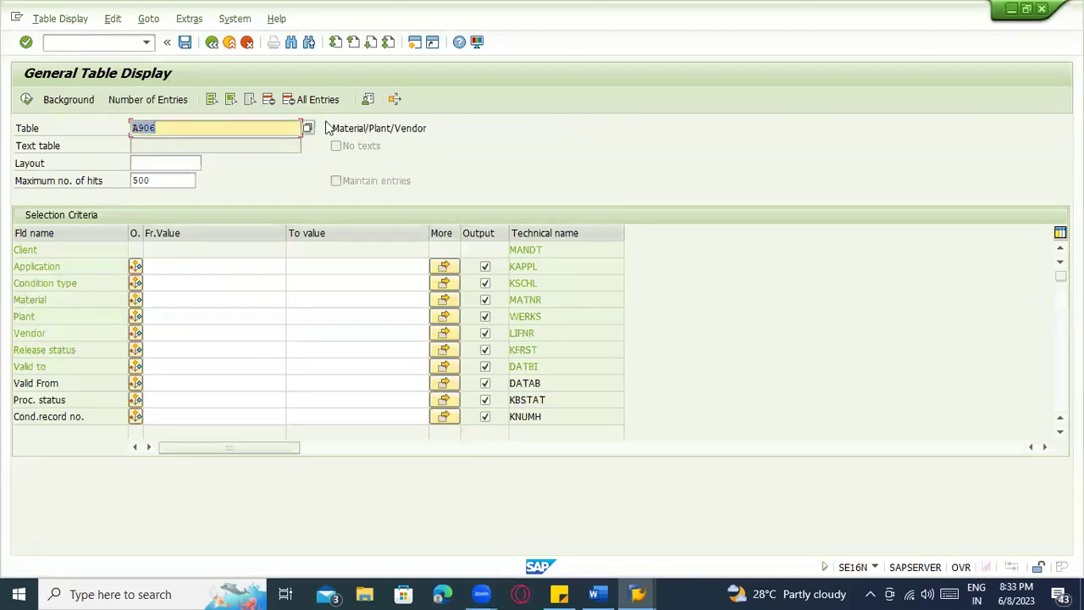
click(402, 128)
click(429, 134)
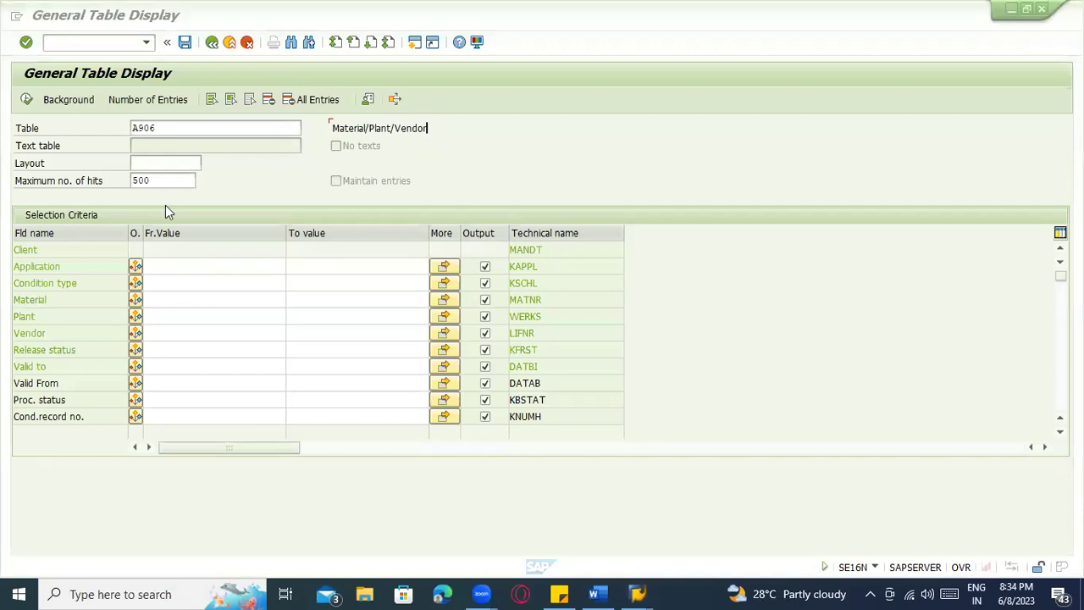
- Return to the condition table session, leave the generation log and start creating condition table 908
key(alt+Tab)
key(Tab)
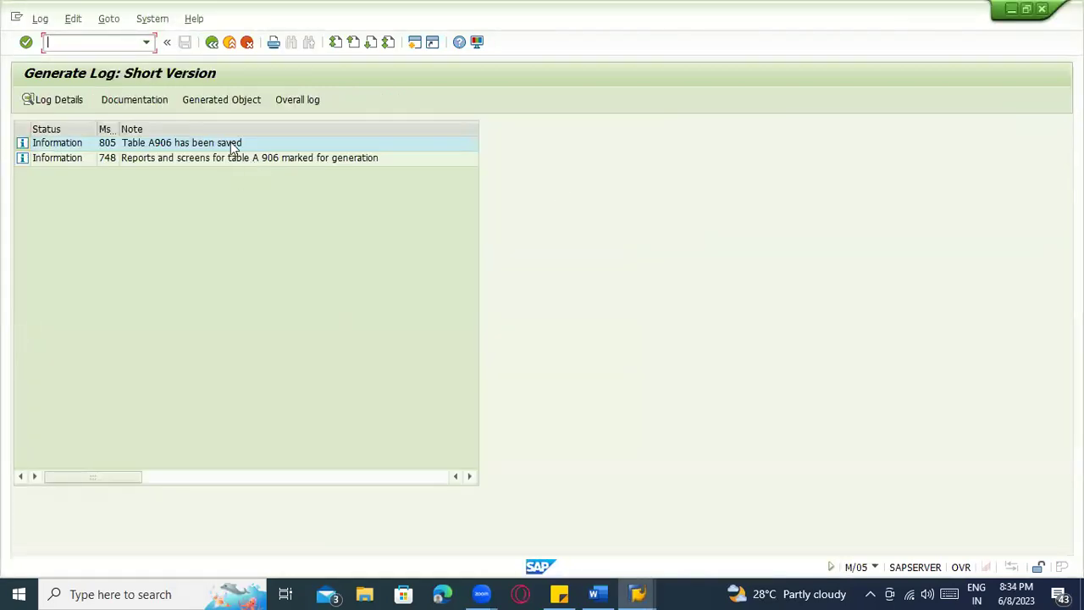
click(211, 42)
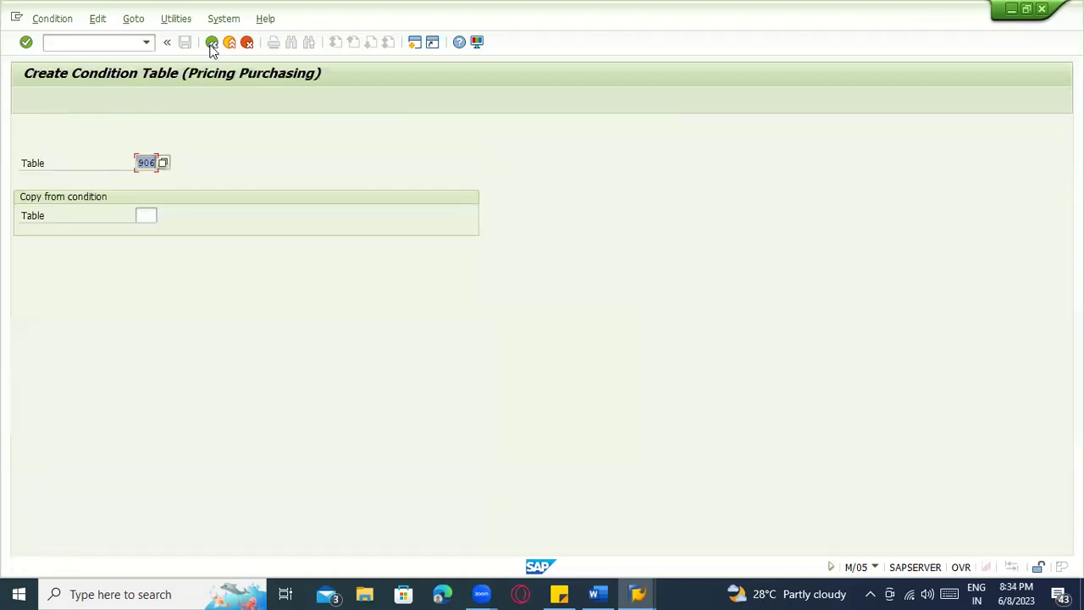
click(153, 162)
key(Return)
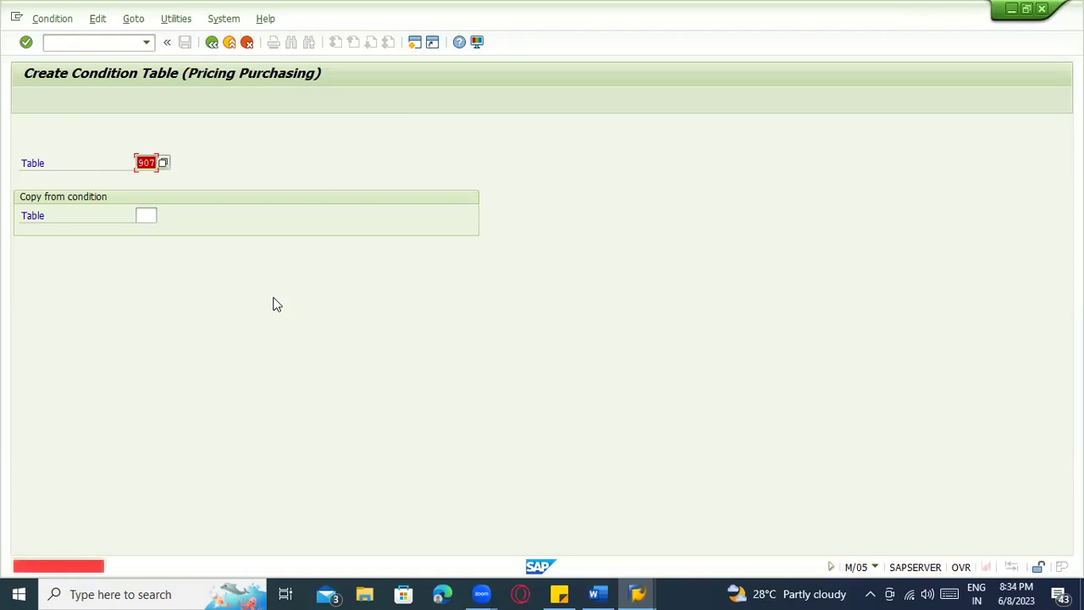
text(8)
key(Return)
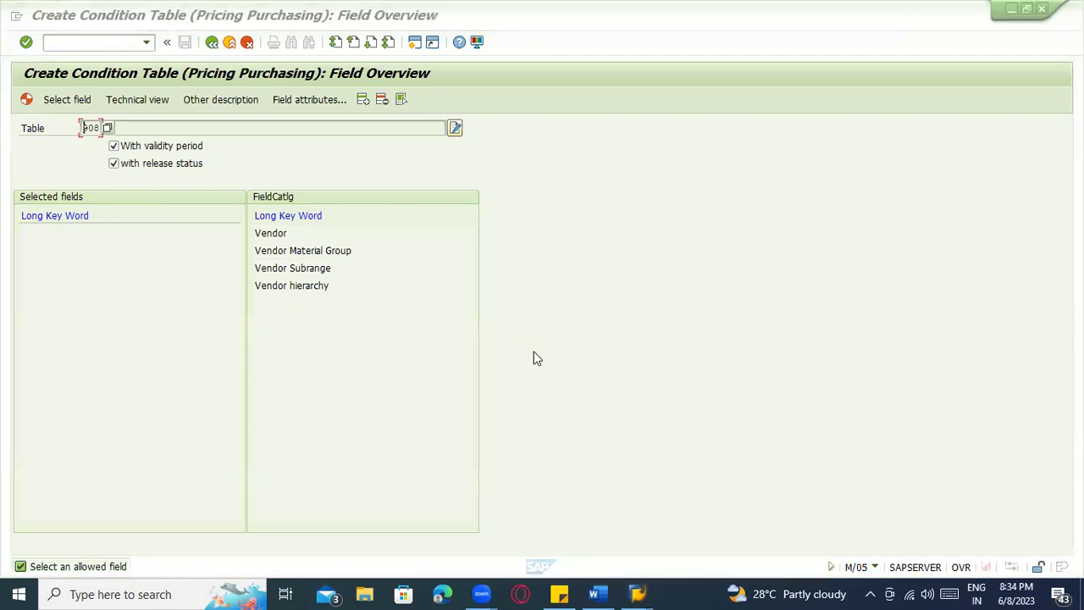
- Switch to the Word notes and change the table number of the Material / Plant / vendor combination to 906
key(alt+Tab)
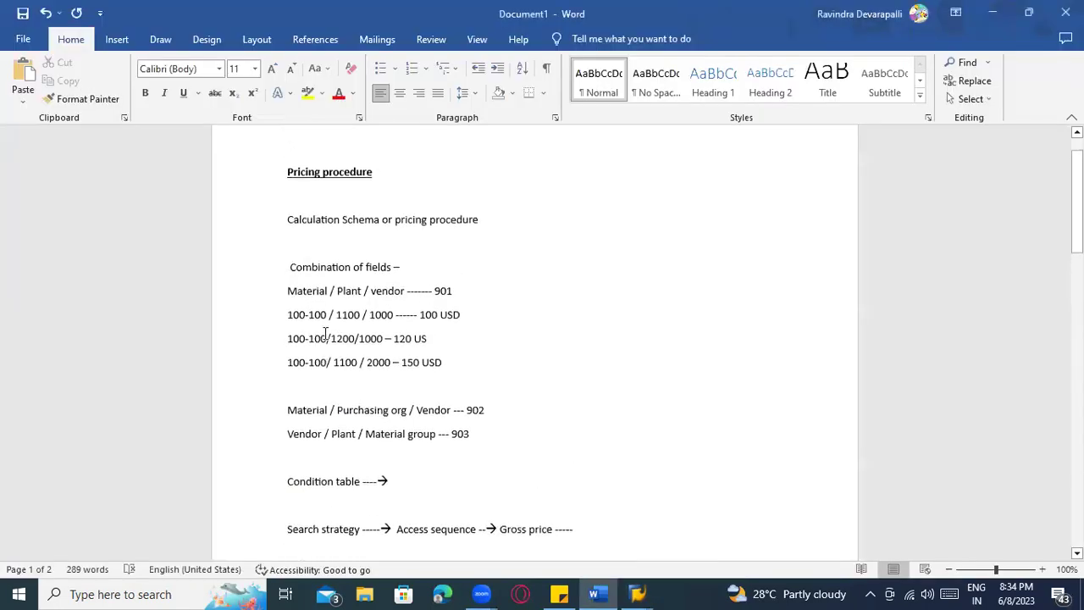
scroll(476, 317, down, 2)
scroll(451, 199, up, 1)
click(449, 219)
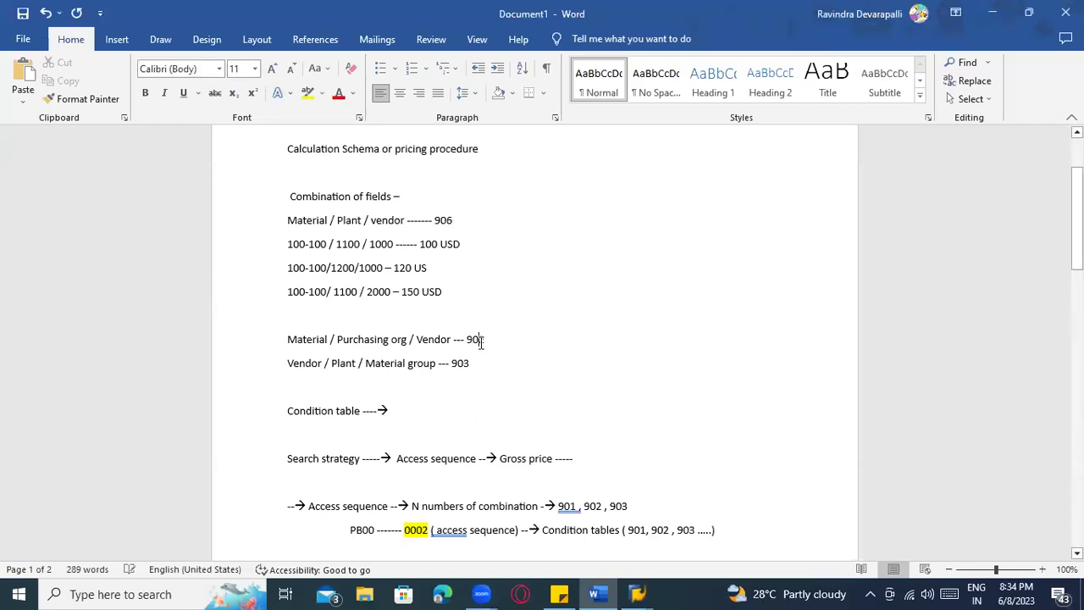
- In the notes, set the Material / Purchasing org / Vendor table number to 908 and reorder the fields to Purchasing org / Vendor/ Material
text(8)
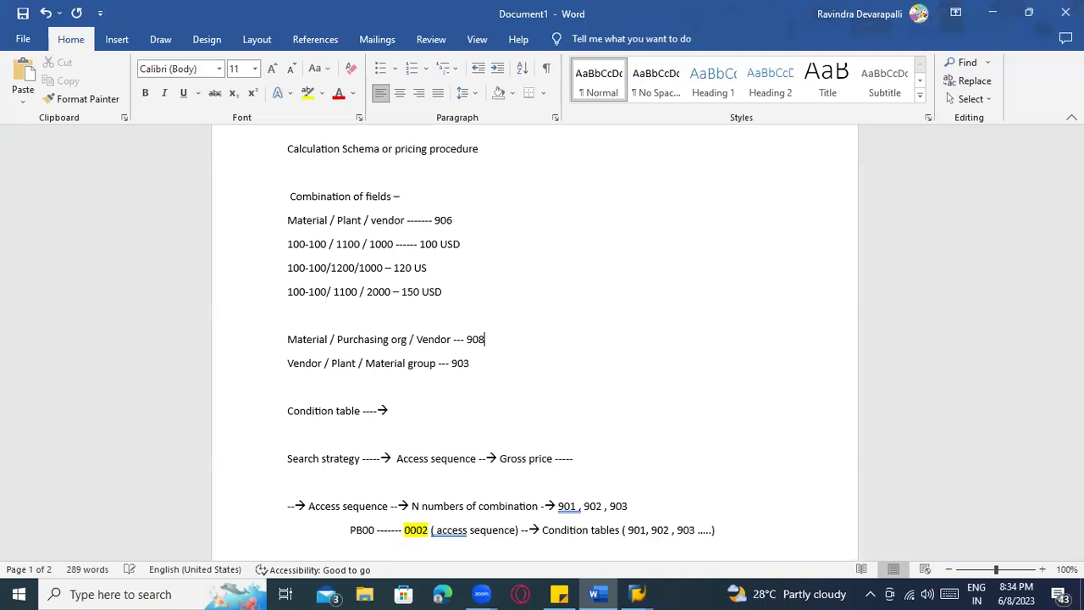
double_click(309, 336)
key(ctrl+c)
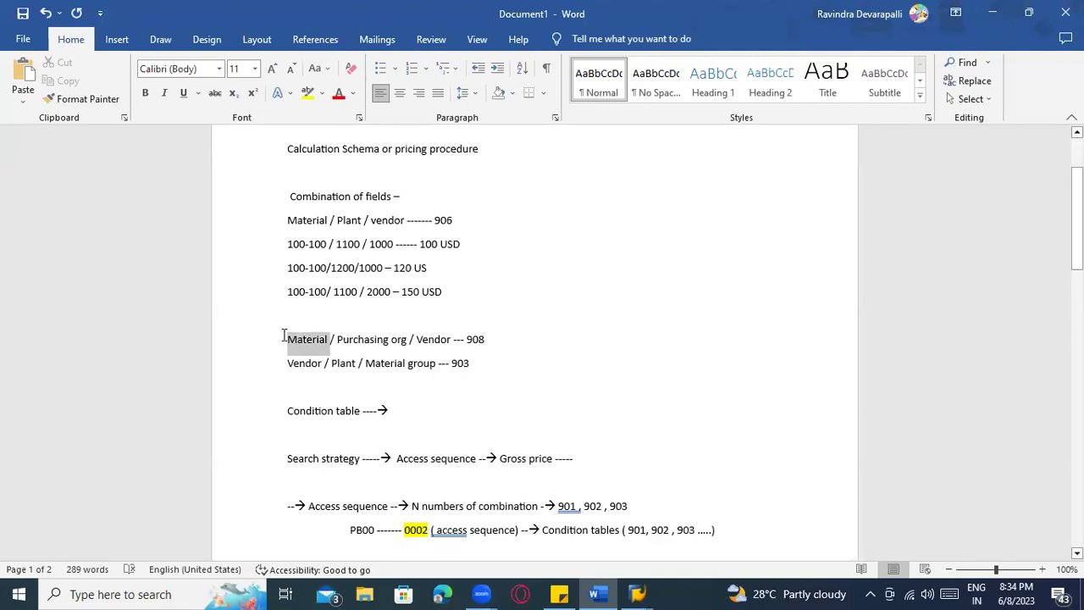
key(BackSpace)
click(407, 341)
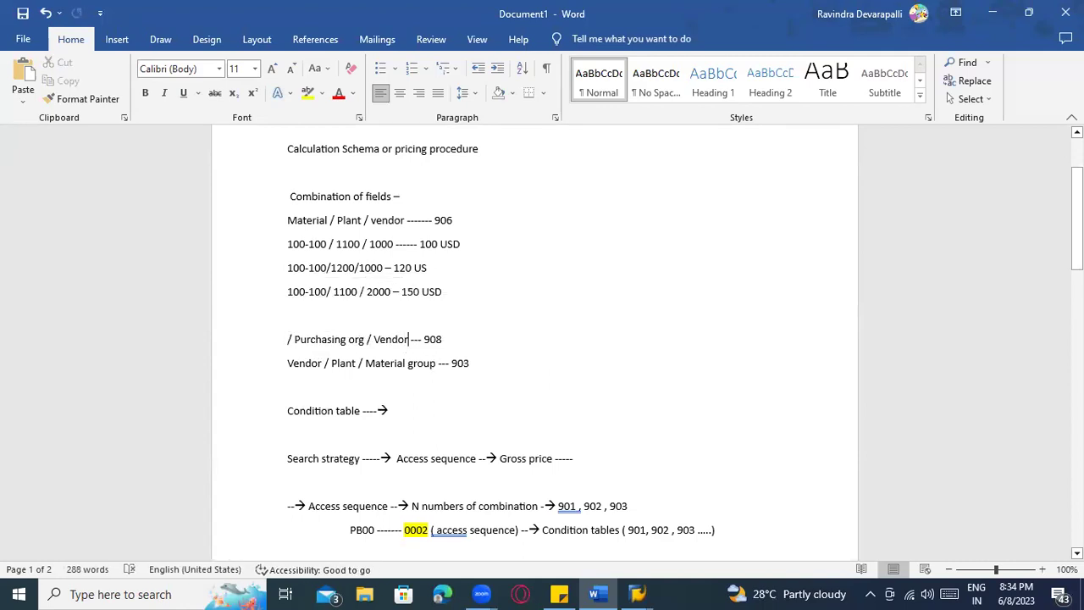
text(/)
key(ctrl+v)
click(296, 339)
key(BackSpace)
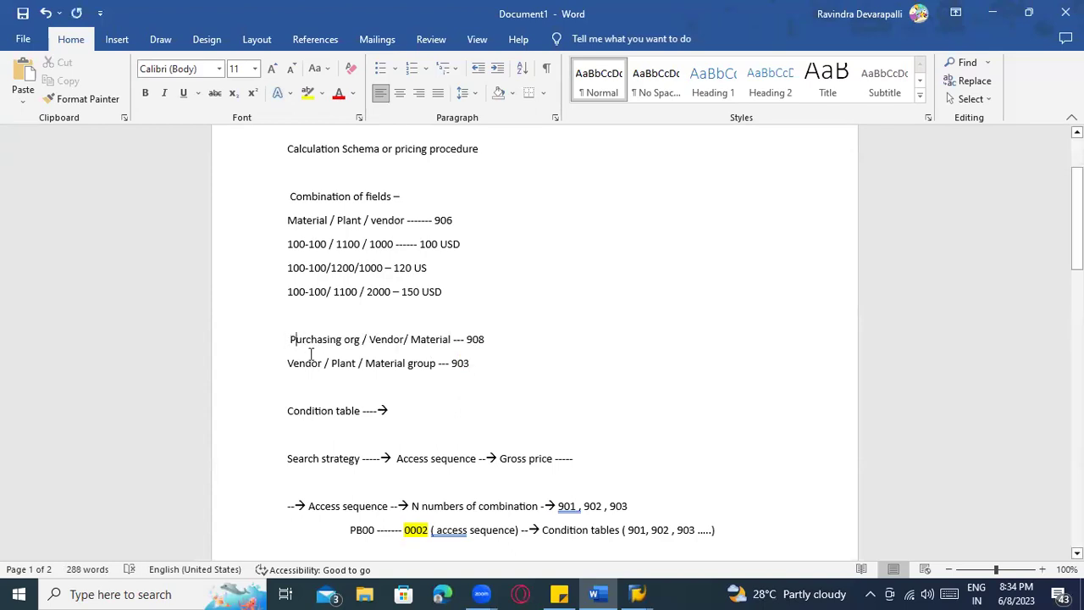
click(429, 339)
key(ctrl+s)
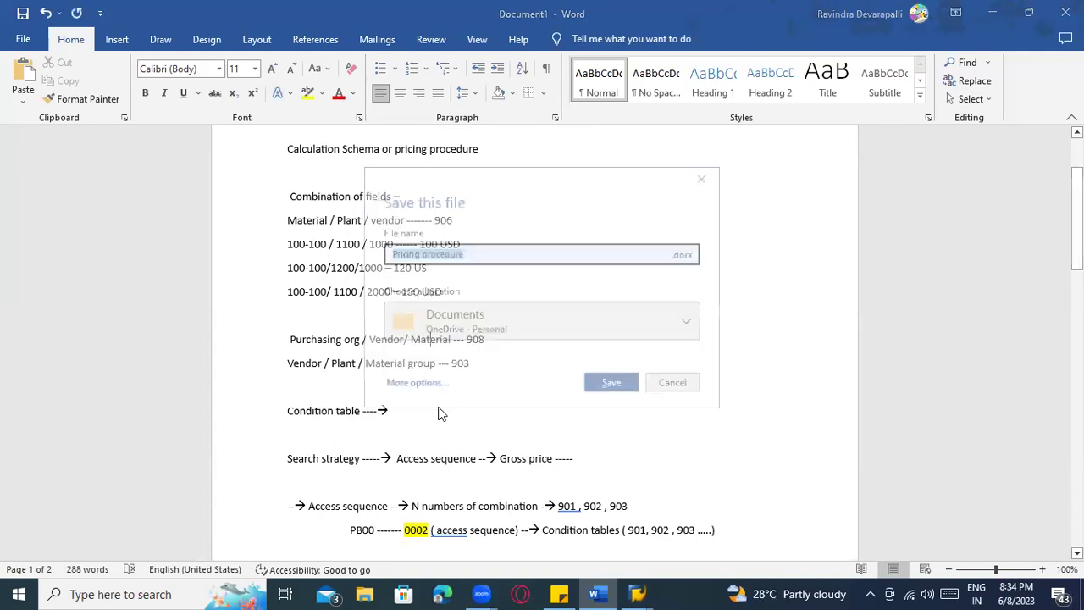
key(Escape)
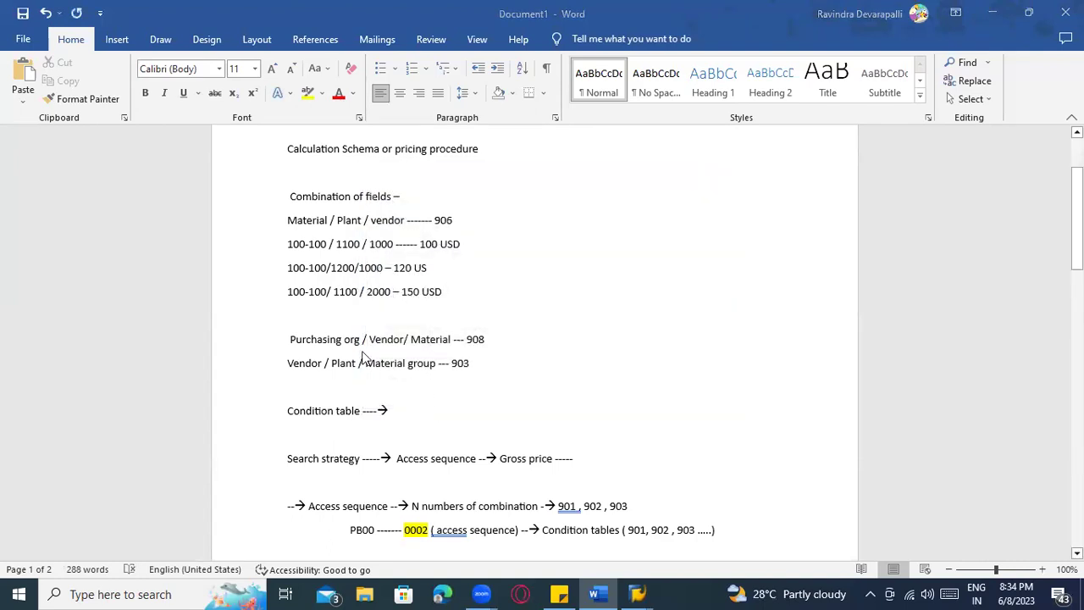
- Return to the SAP condition table session and add Purch. Organization from the field catalog as the first field of table 908
key(alt+Tab)
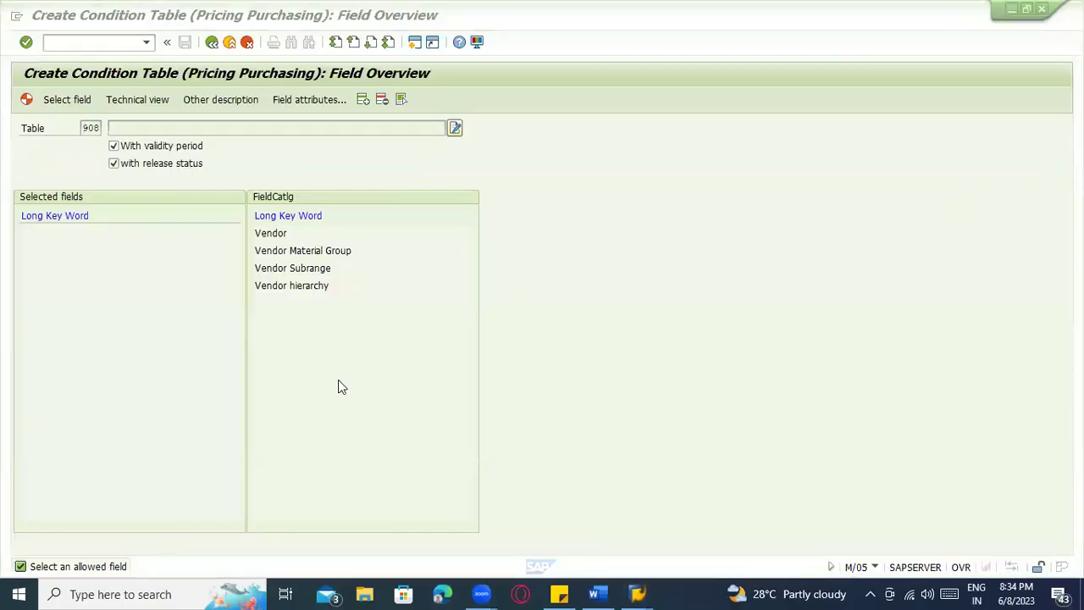
key(alt+Tab)
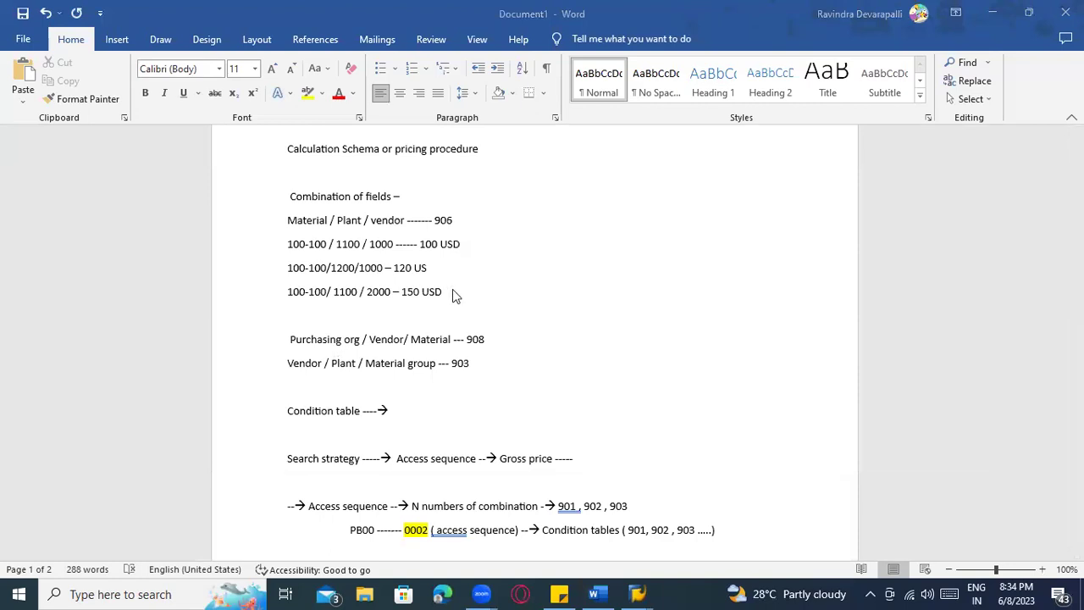
key(alt+Tab)
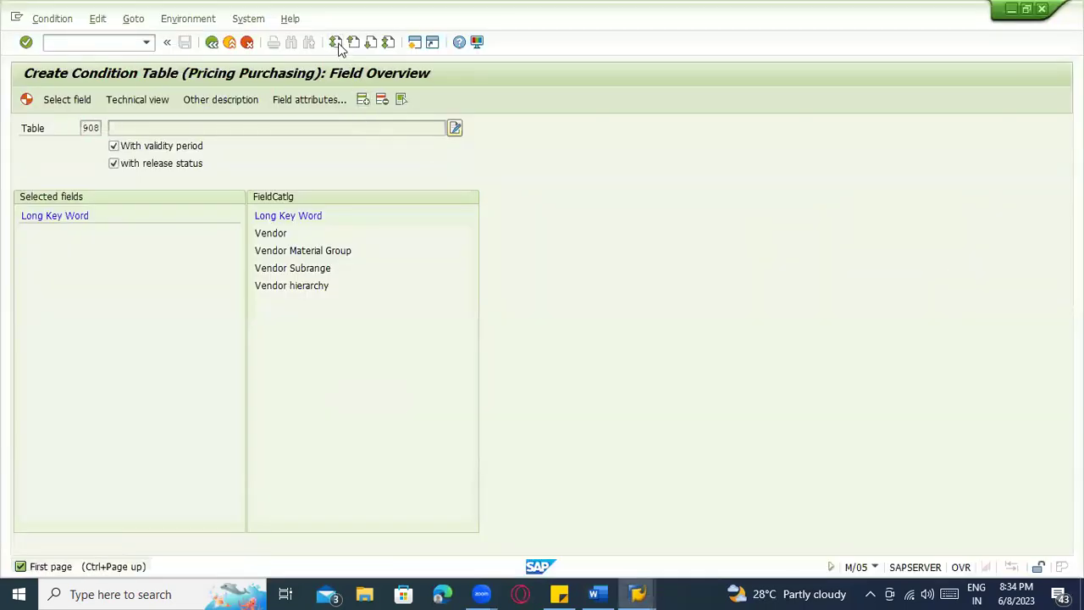
click(337, 42)
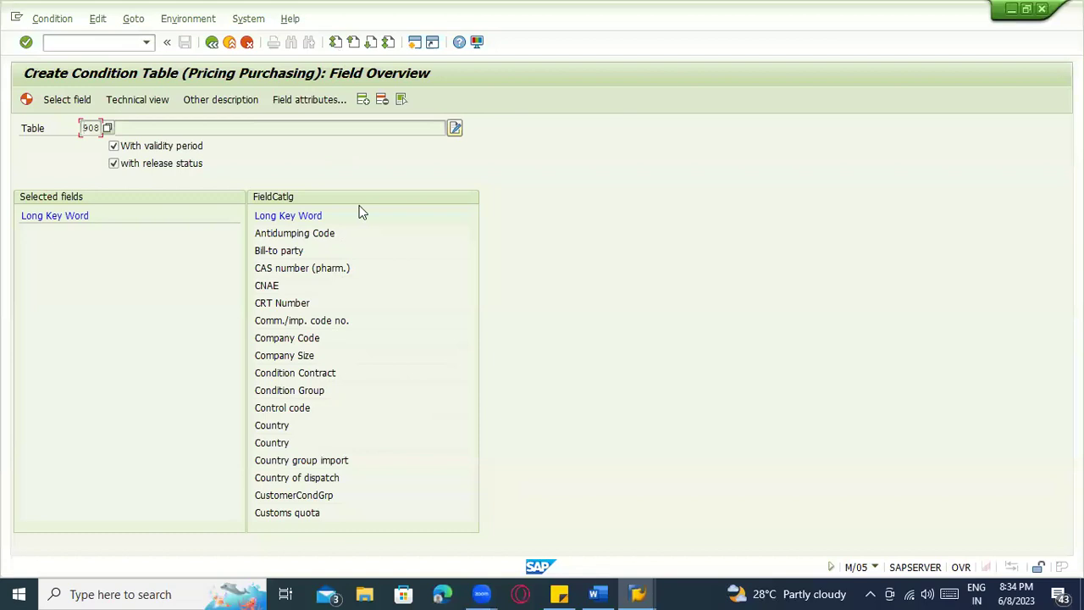
click(367, 47)
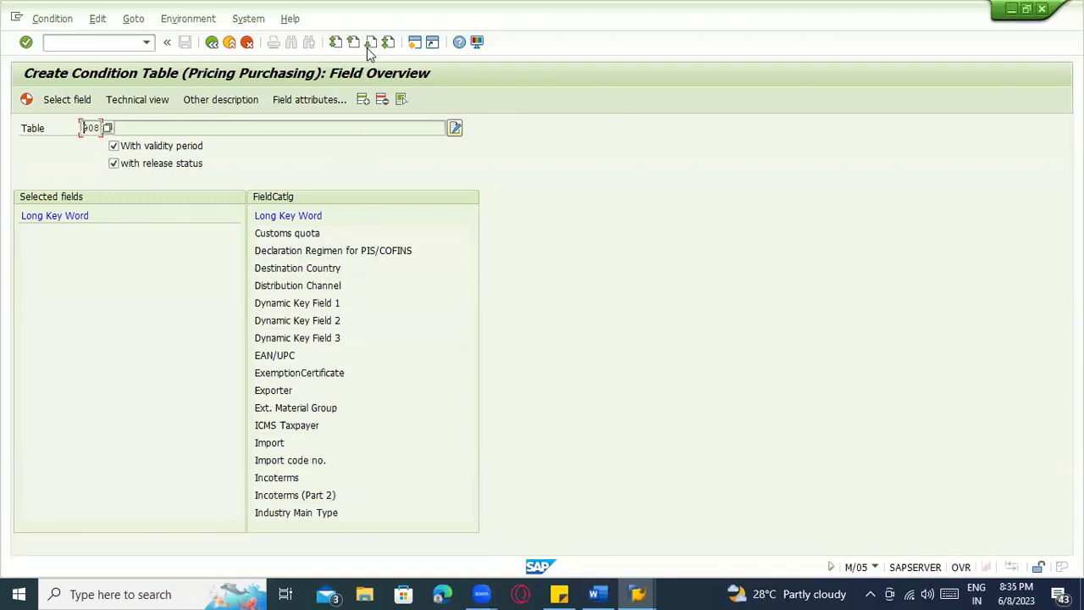
click(367, 48)
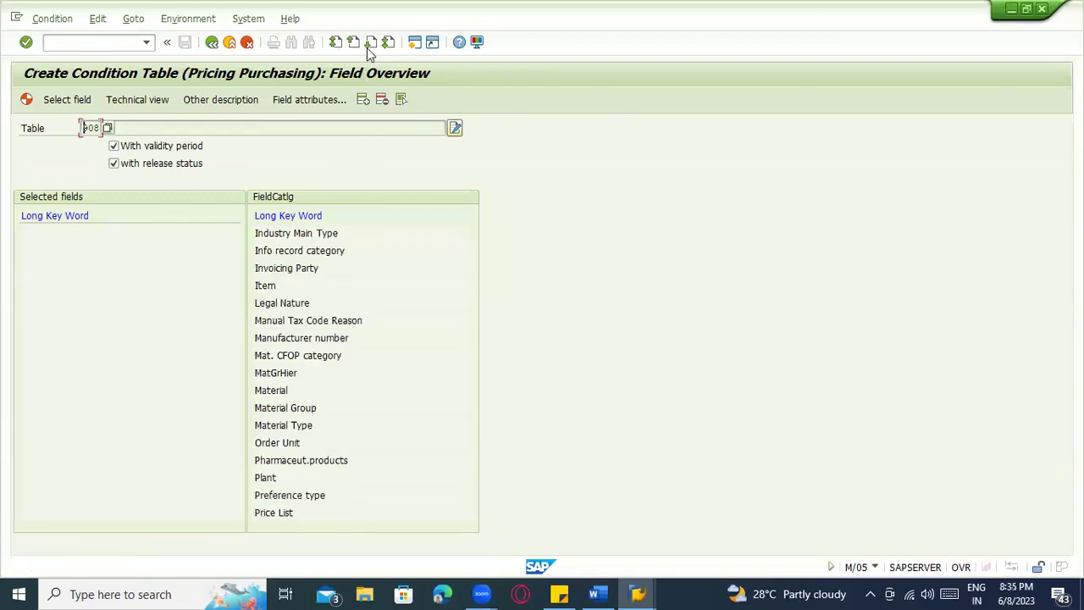
click(366, 47)
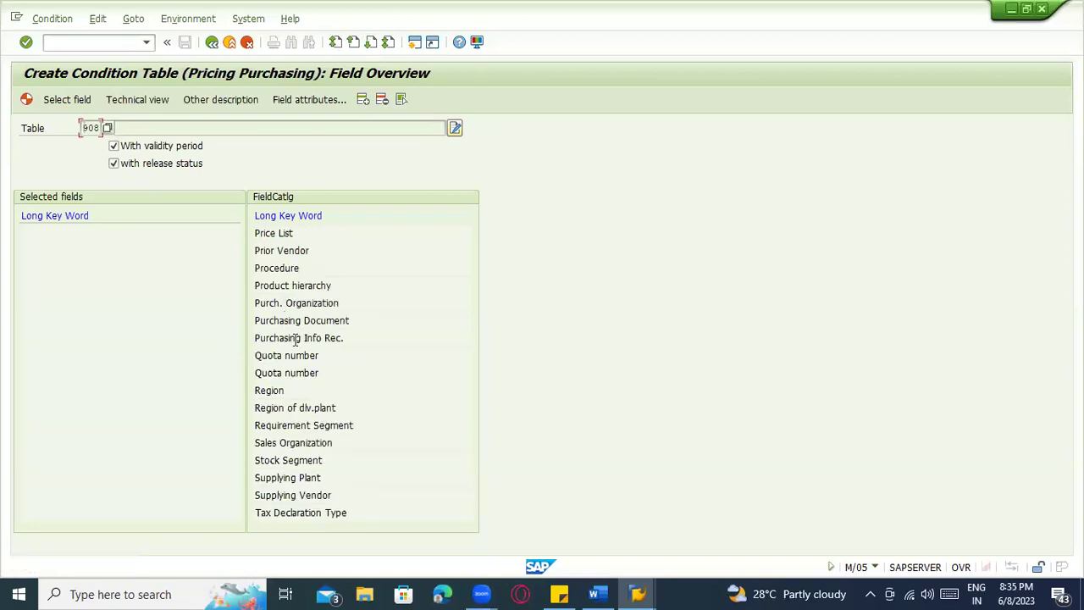
double_click(287, 304)
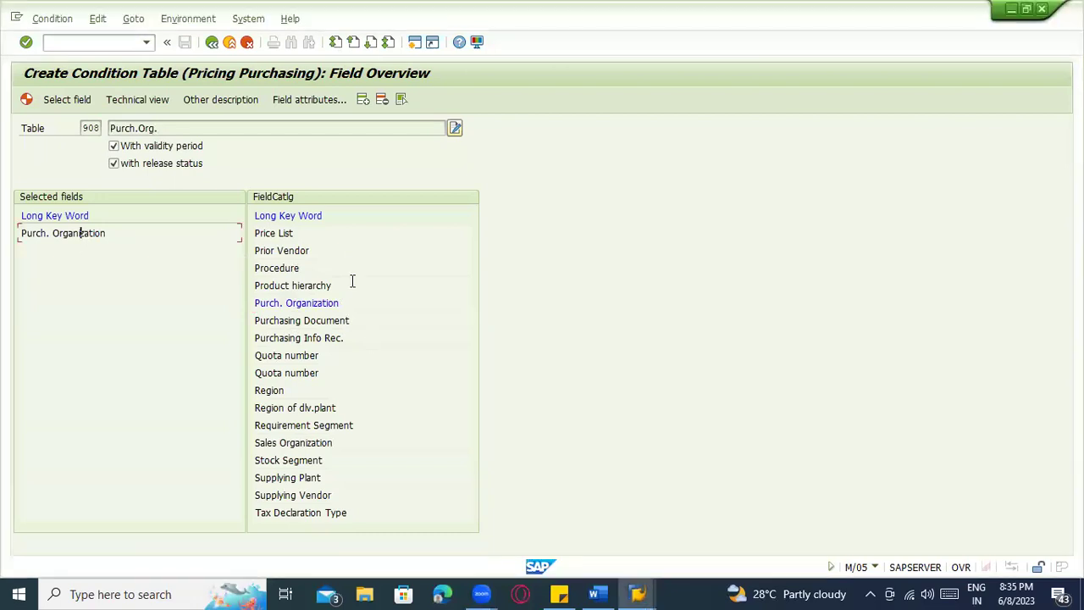
- Check the field order in the Word notes and add Vendor as the second field of table 908 in SAP
key(alt+Tab)
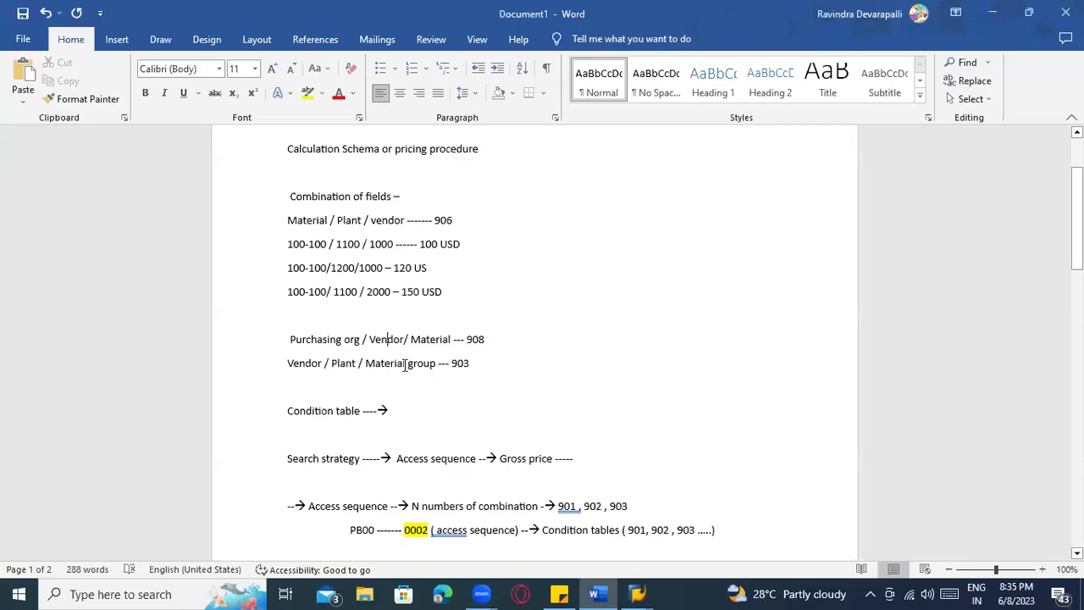
key(alt+Tab)
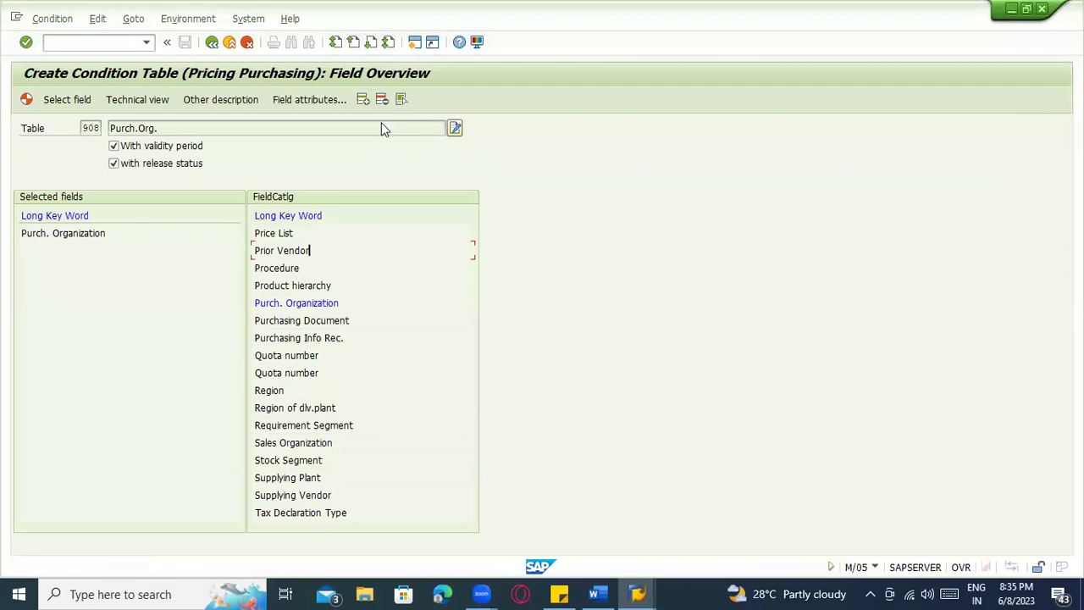
click(336, 42)
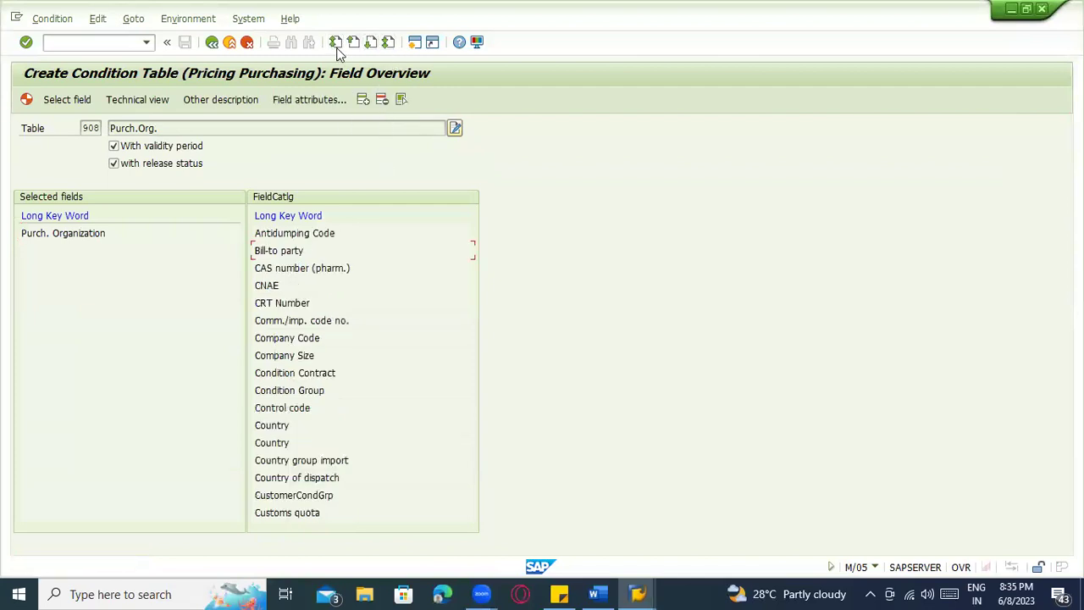
click(387, 43)
double_click(277, 232)
- Check the notes for the remaining field and add Material to the selected fields of table 908 in SAP
key(alt+Tab)
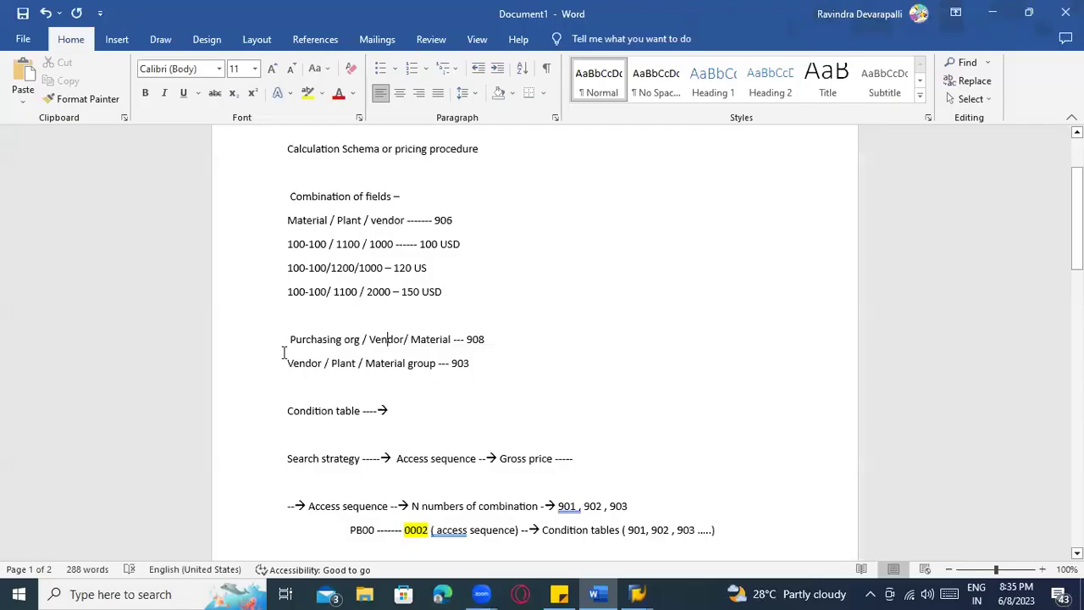
click(369, 339)
key(alt+Tab)
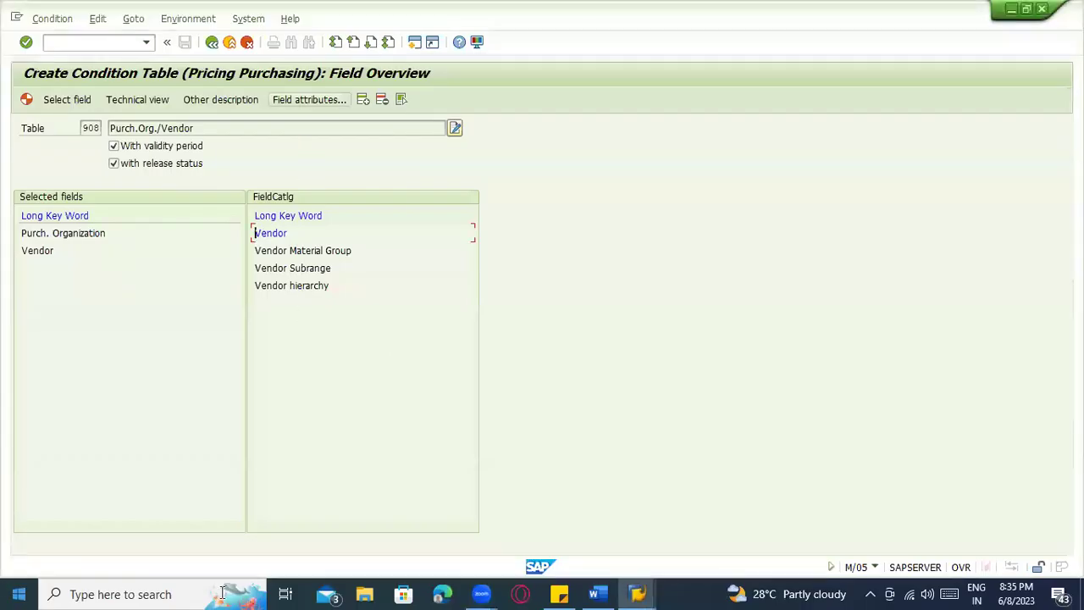
click(356, 48)
click(356, 48)
click(357, 48)
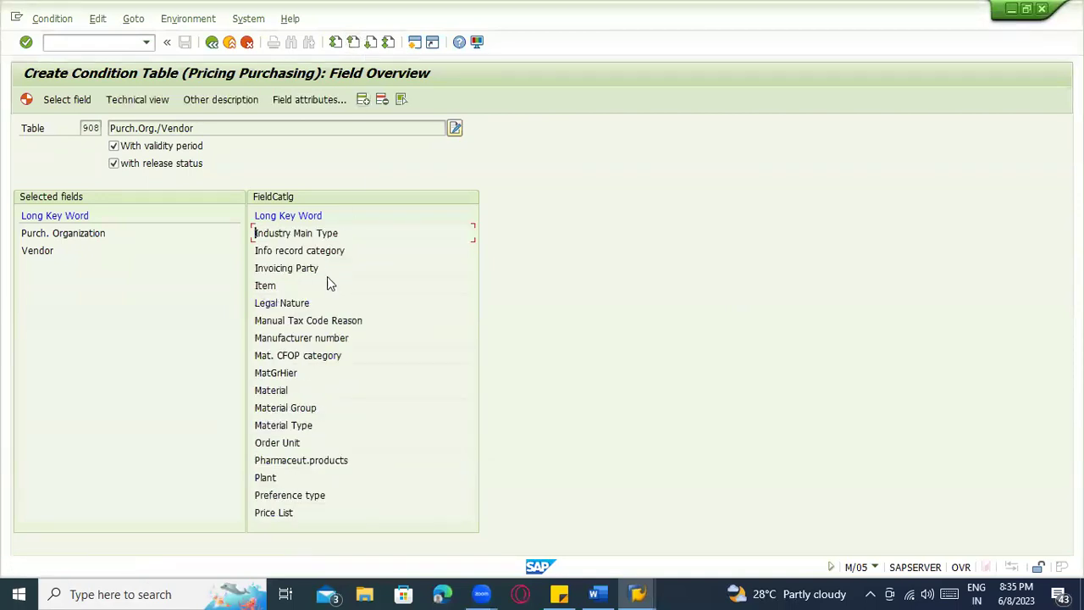
double_click(271, 391)
- Generate condition table 908, save its object directory entry and leave the generation log
click(26, 99)
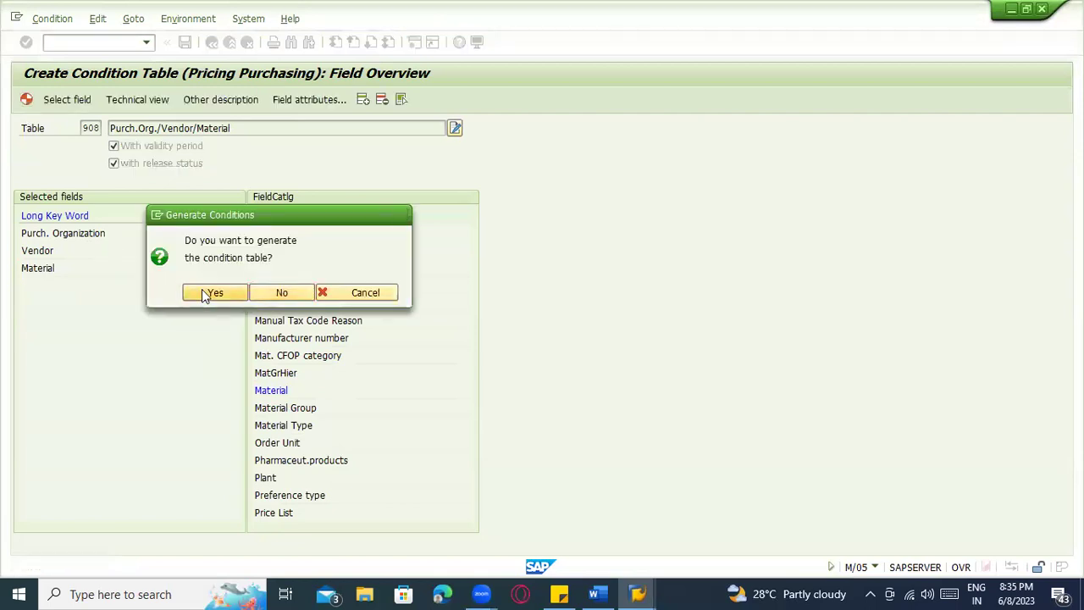
click(206, 293)
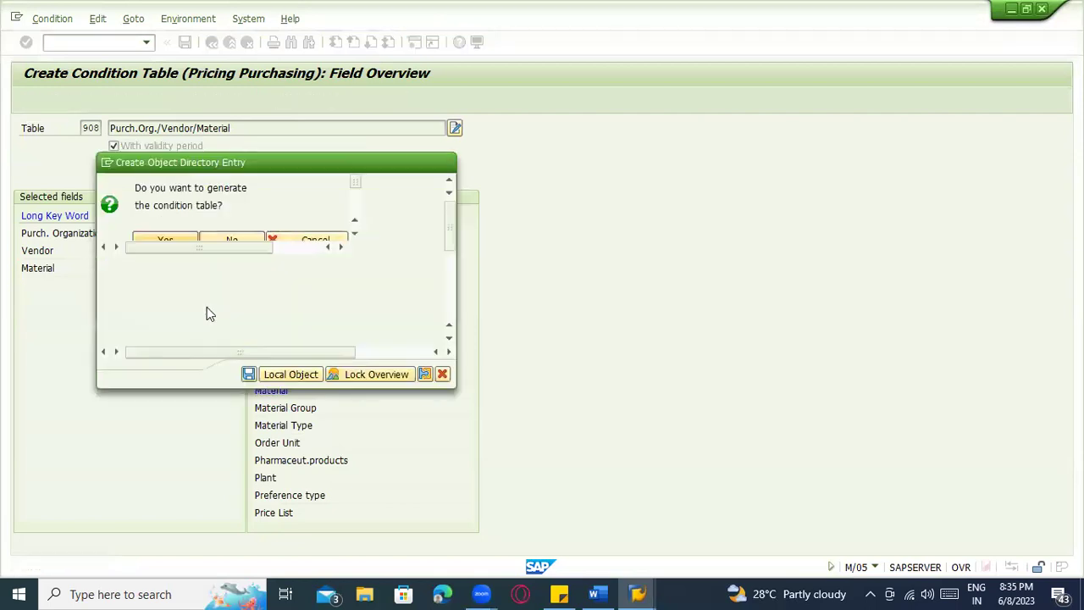
click(247, 375)
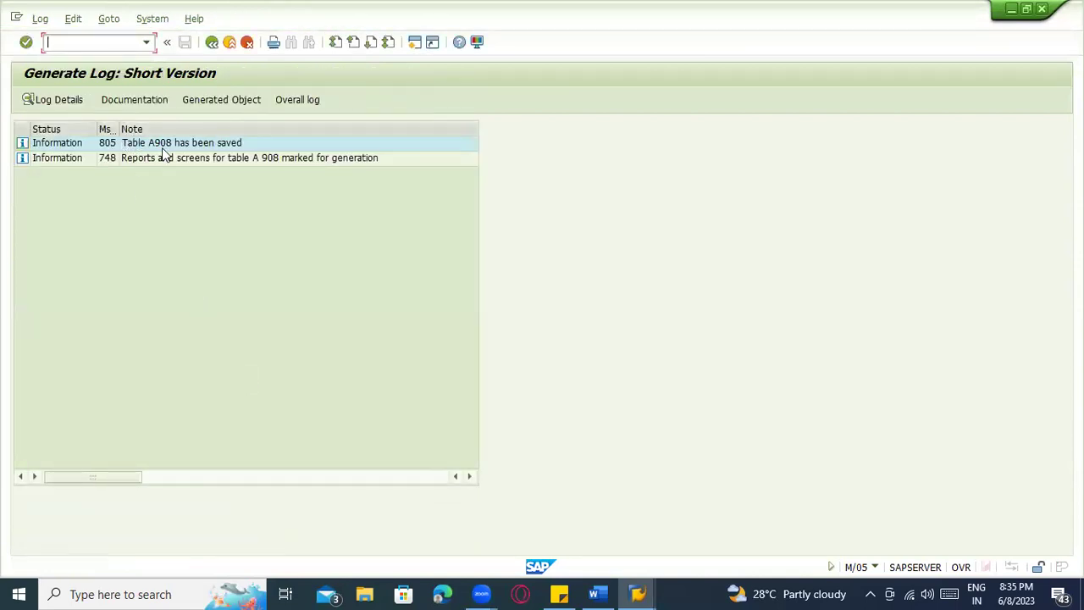
click(163, 144)
click(211, 42)
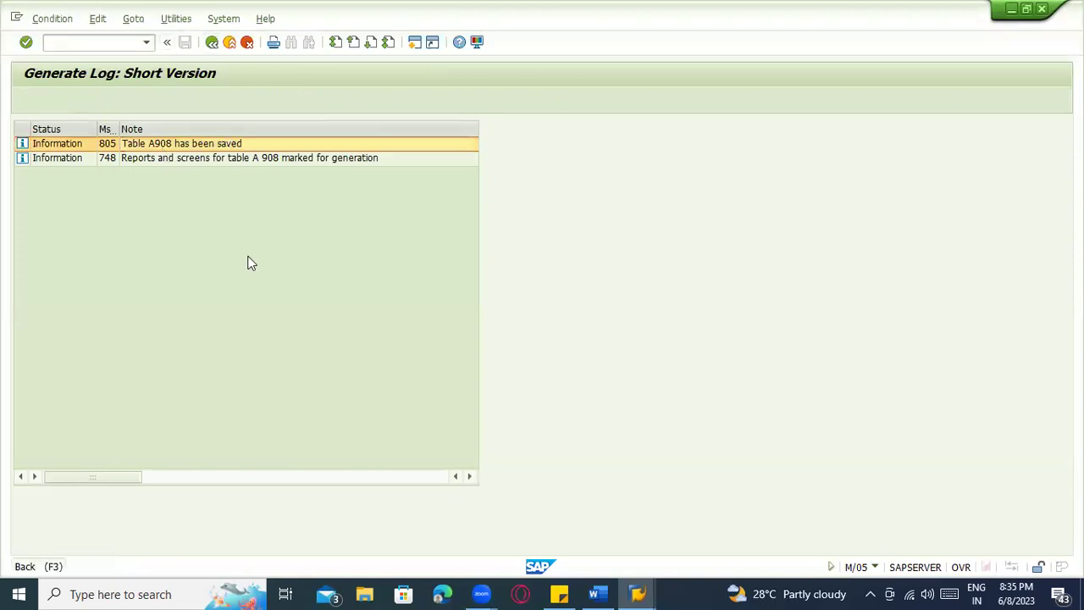
- Check the third combination in the notes, then try table numbers 909, 910, 911 and 912 for a new condition table in SAP
key(alt+Tab)
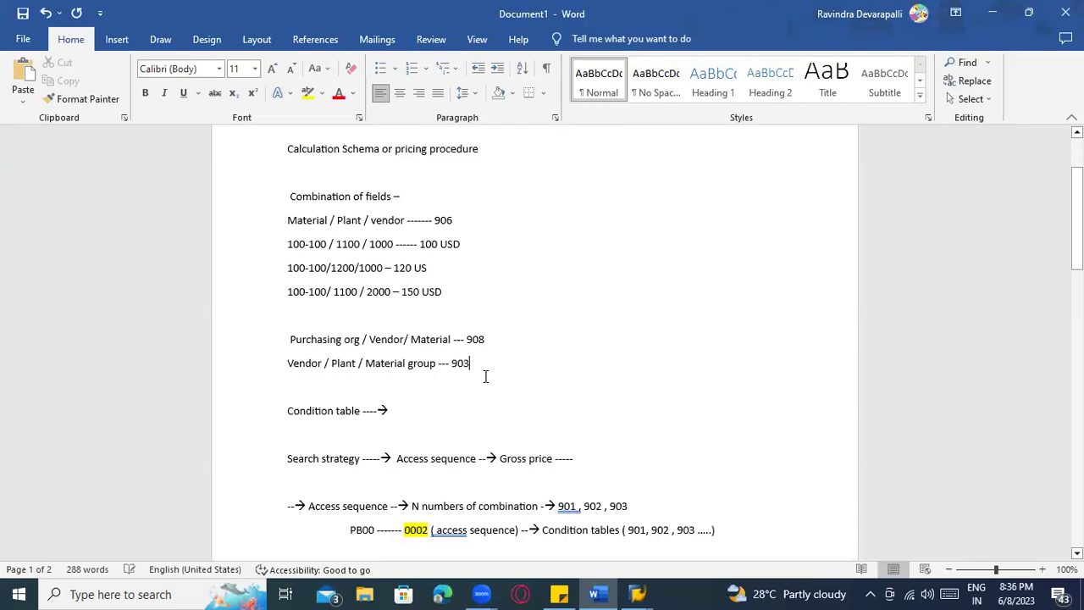
key(alt+Tab)
text(90)
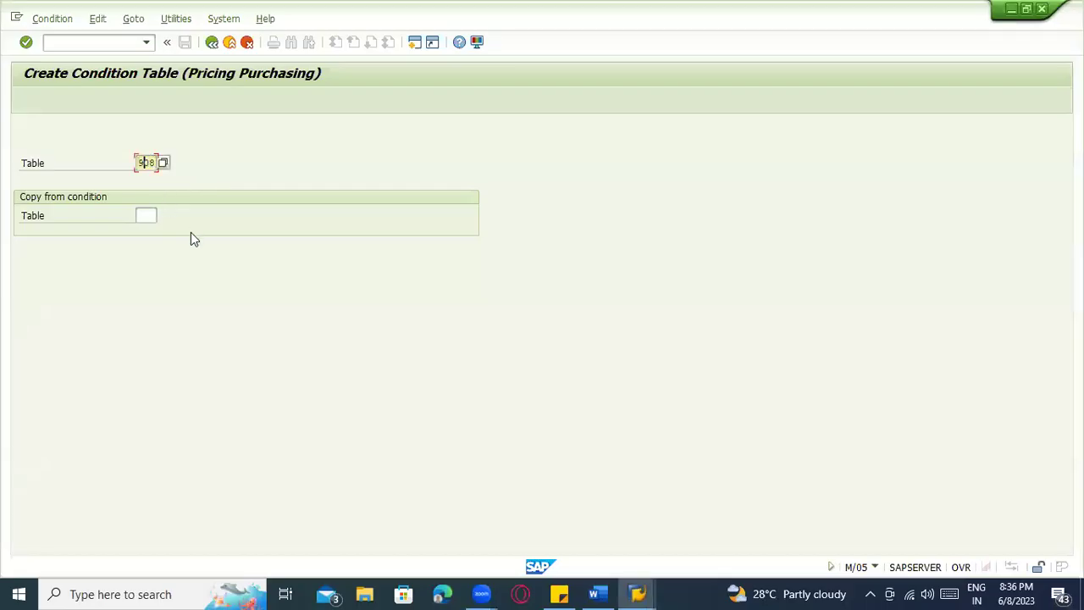
text(9)
key(Return)
text(910)
key(Return)
text(911)
key(Return)
text(912)
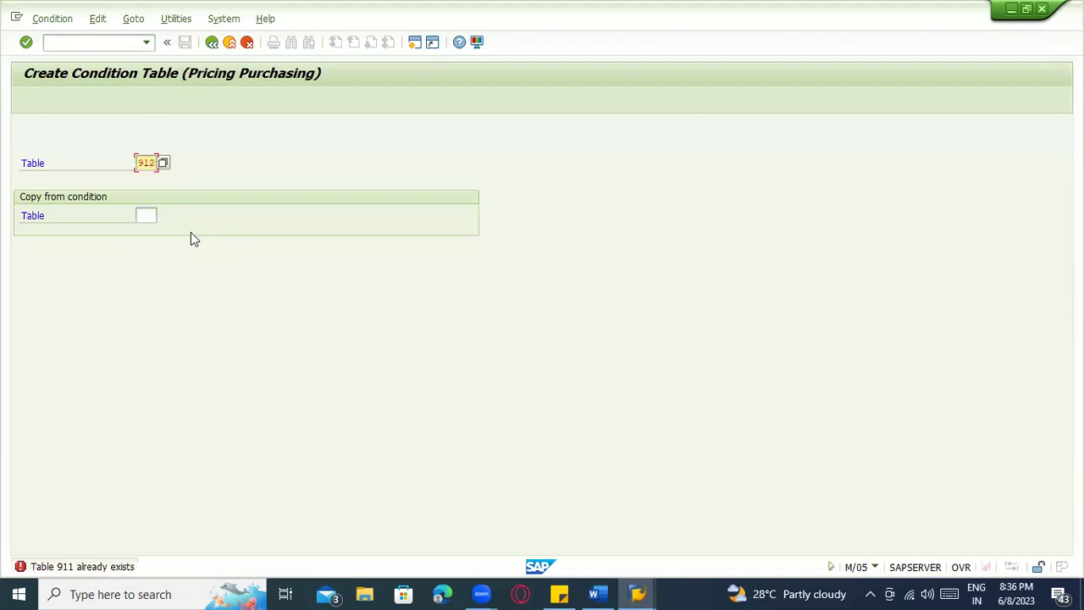
key(Return)
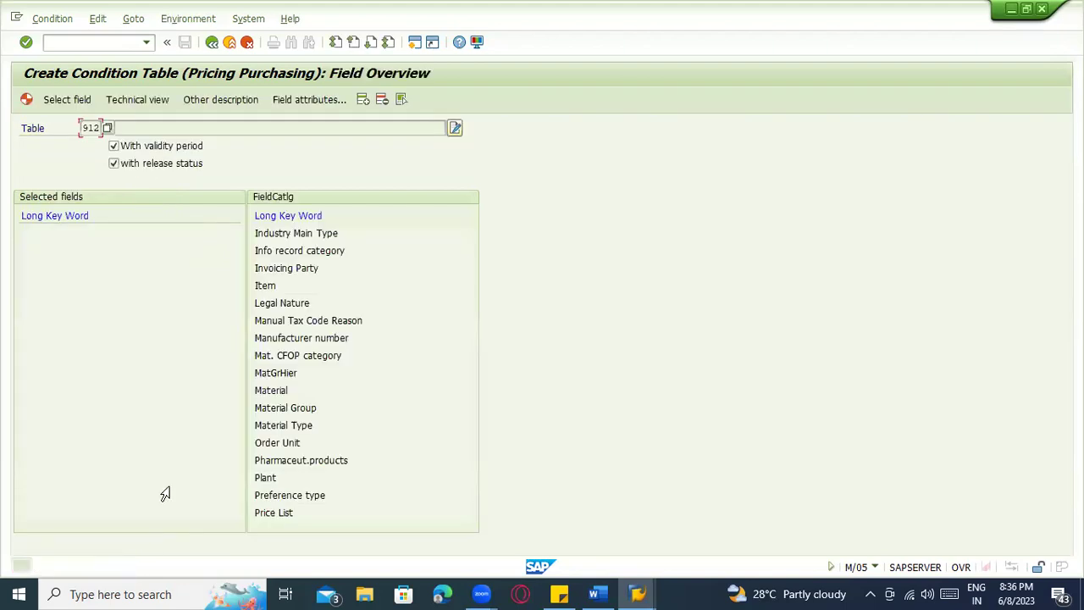
- Switch to the Word notes and change the table number of the Vendor / Plant / Material group combination to 912
key(alt+Tab)
key(BackSpace)
key(BackSpace)
text(12)
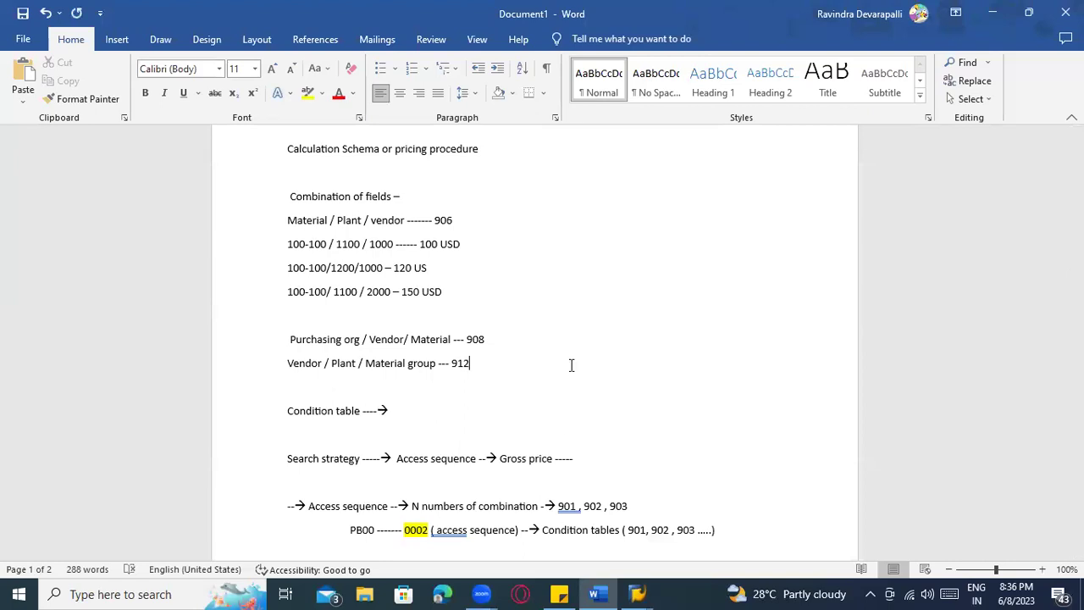
click(479, 338)
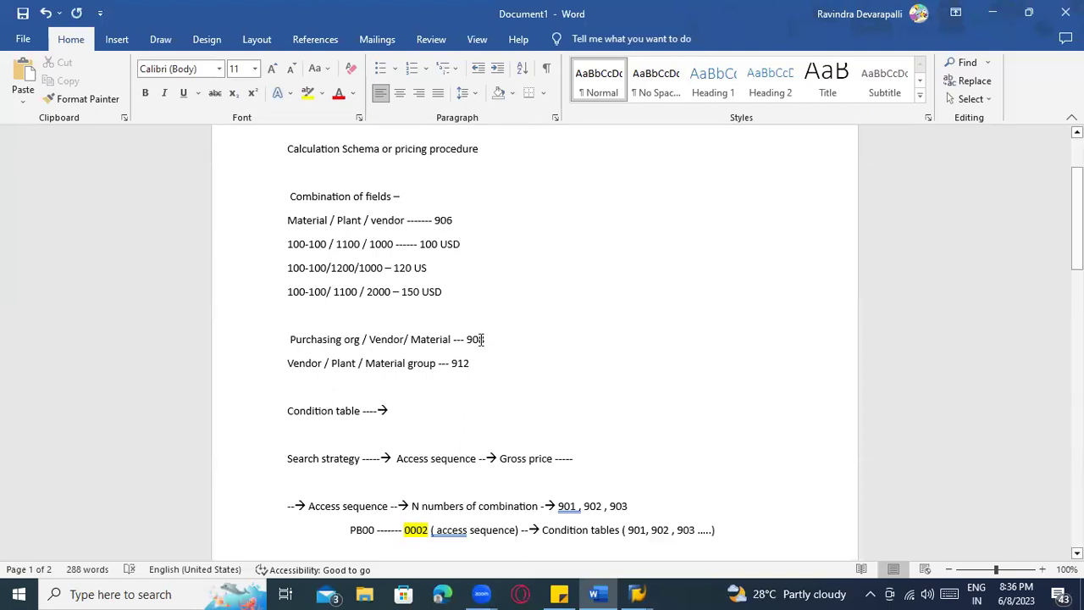
click(479, 339)
- Delete the table numbers 901, 902, 903 from the end of the "N numbers of combination" line
scroll(389, 487, down, 1)
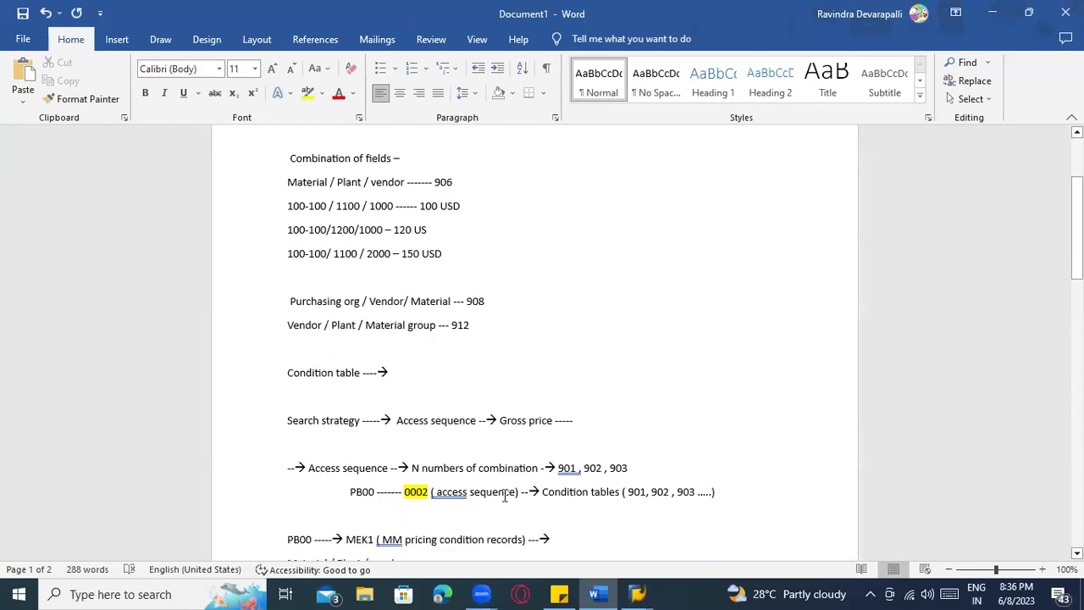
drag(558, 467, 626, 471)
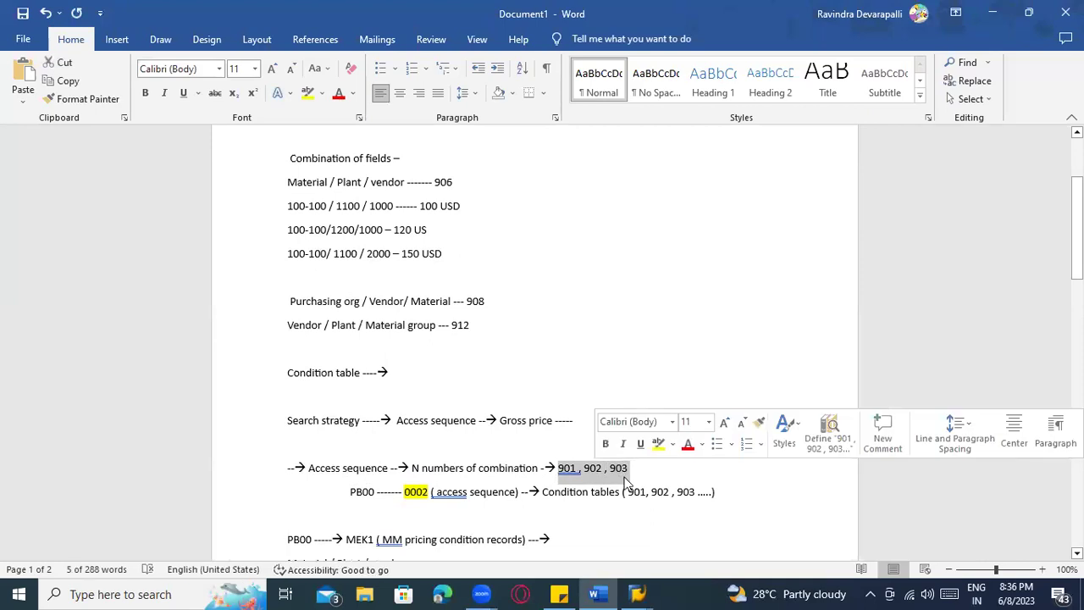
key(Delete)
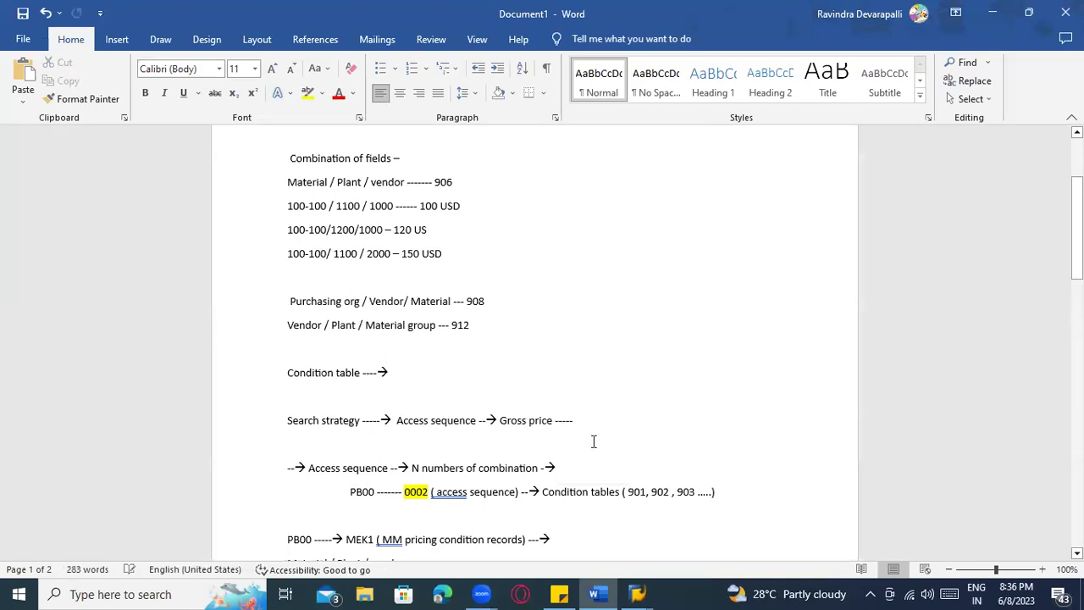
- Switch to SAP, checking the Word notes for the combination, and add Vendor as the first selected field of condition table 912
key(alt+Tab)
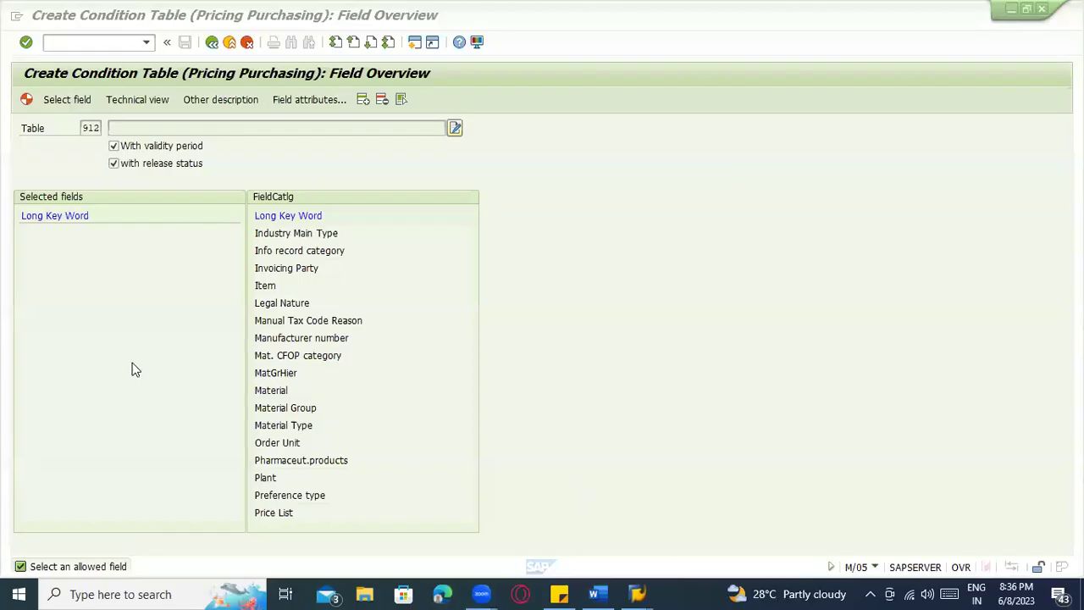
key(alt+Tab)
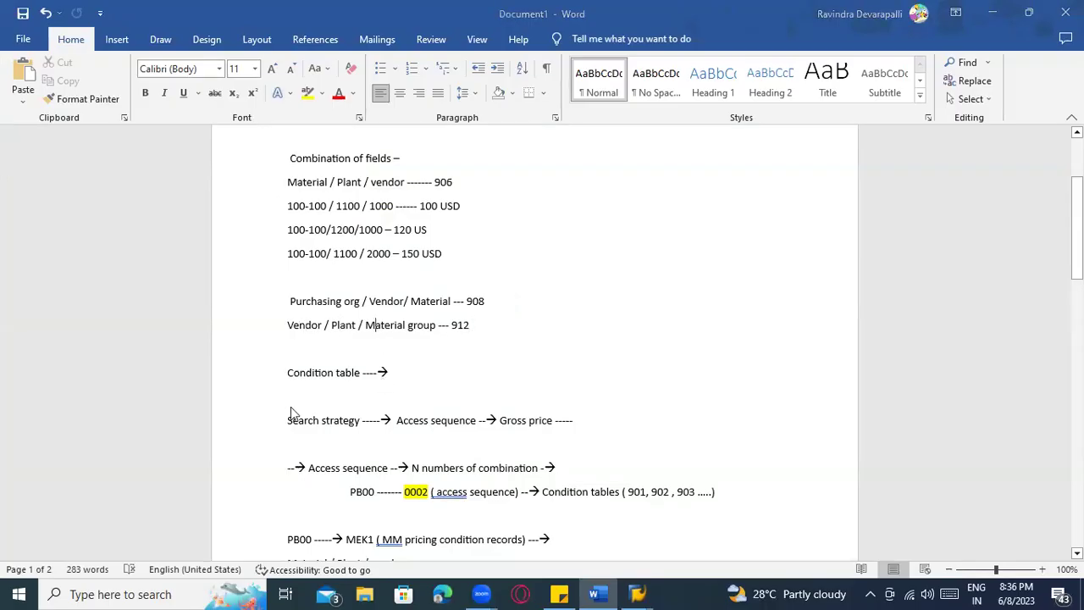
key(alt+Tab)
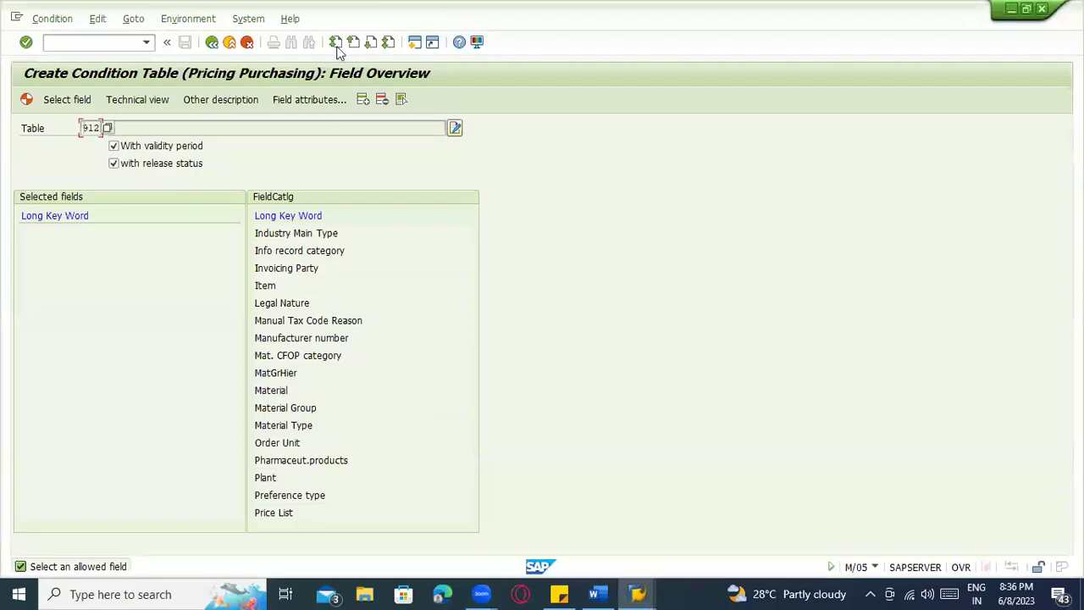
click(389, 43)
scroll(304, 262, down, 5)
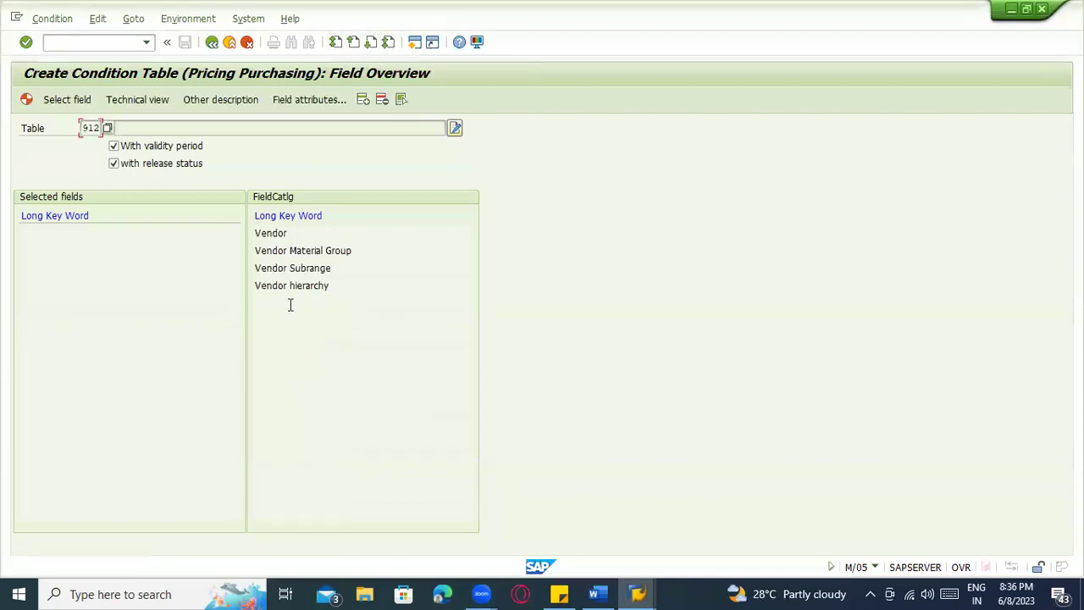
click(271, 237)
double_click(271, 237)
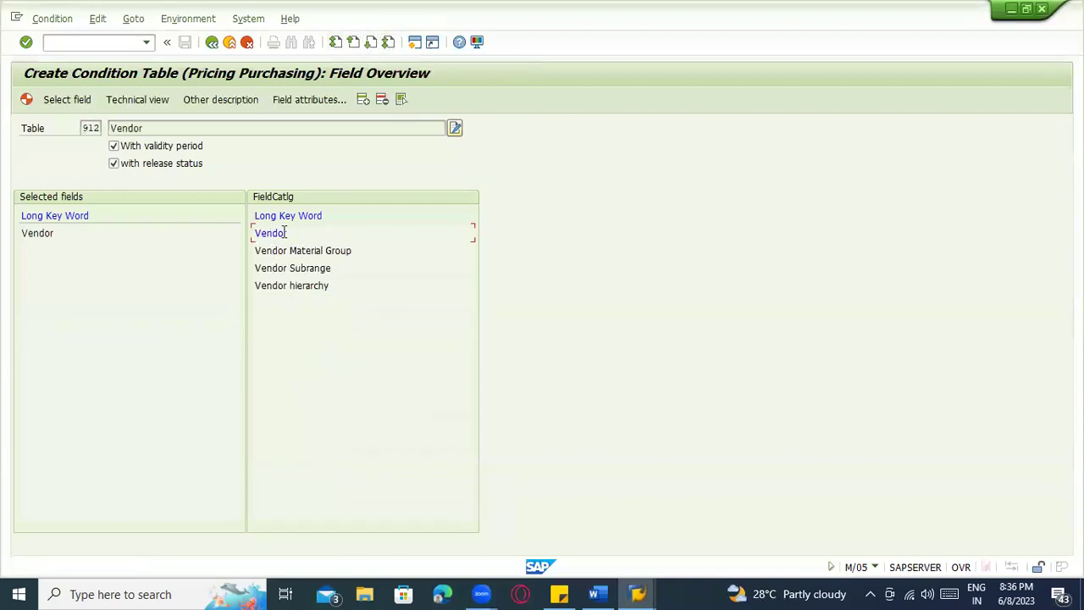
- Check the second field in the notes and add Plant from the field catalog to condition table 912
key(alt+Tab)
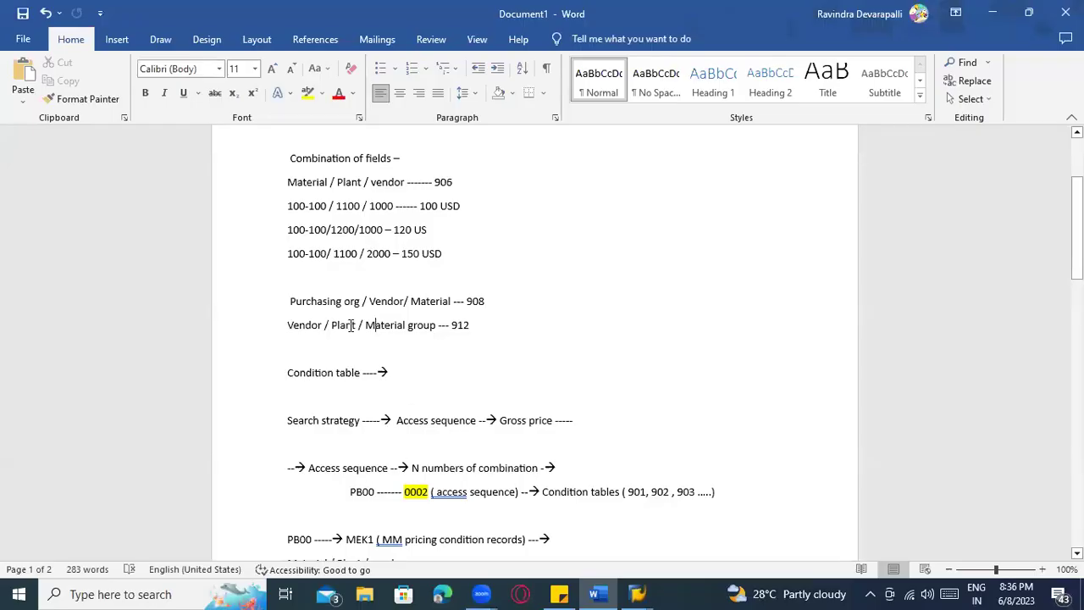
key(alt+Tab)
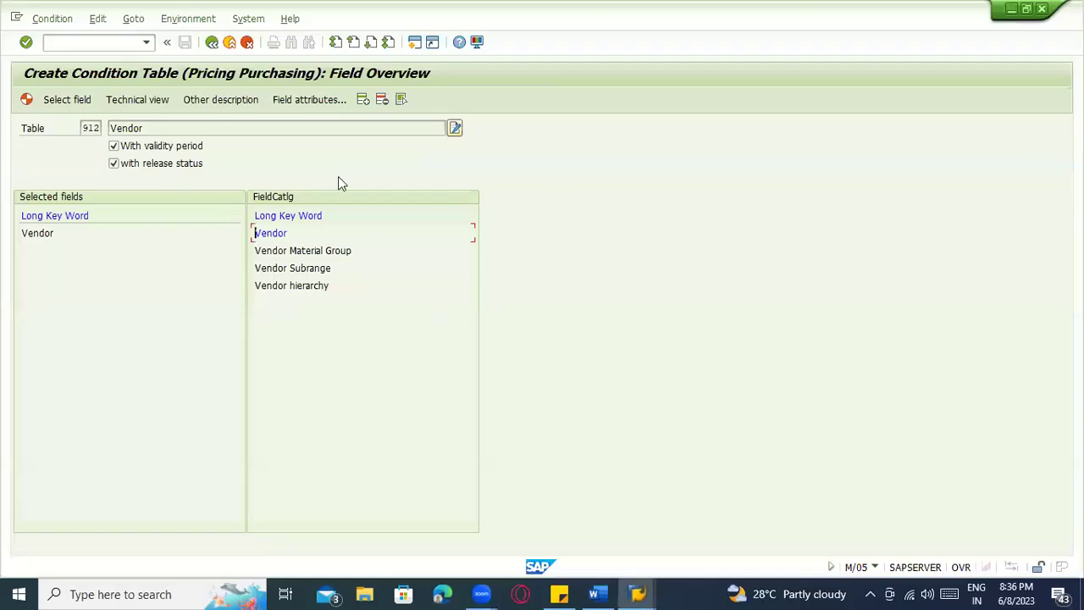
click(353, 41)
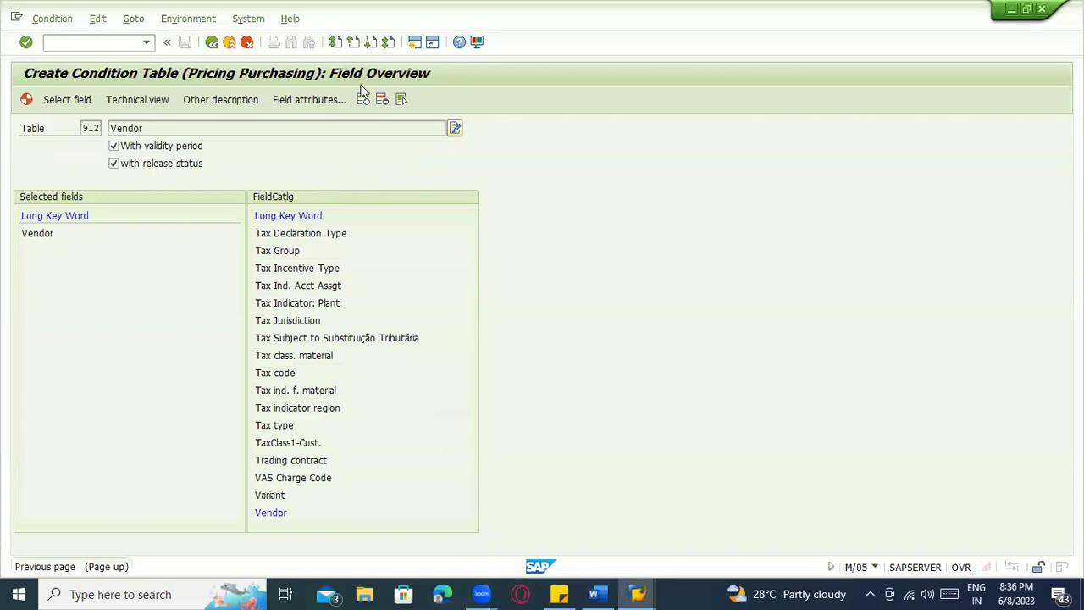
click(363, 98)
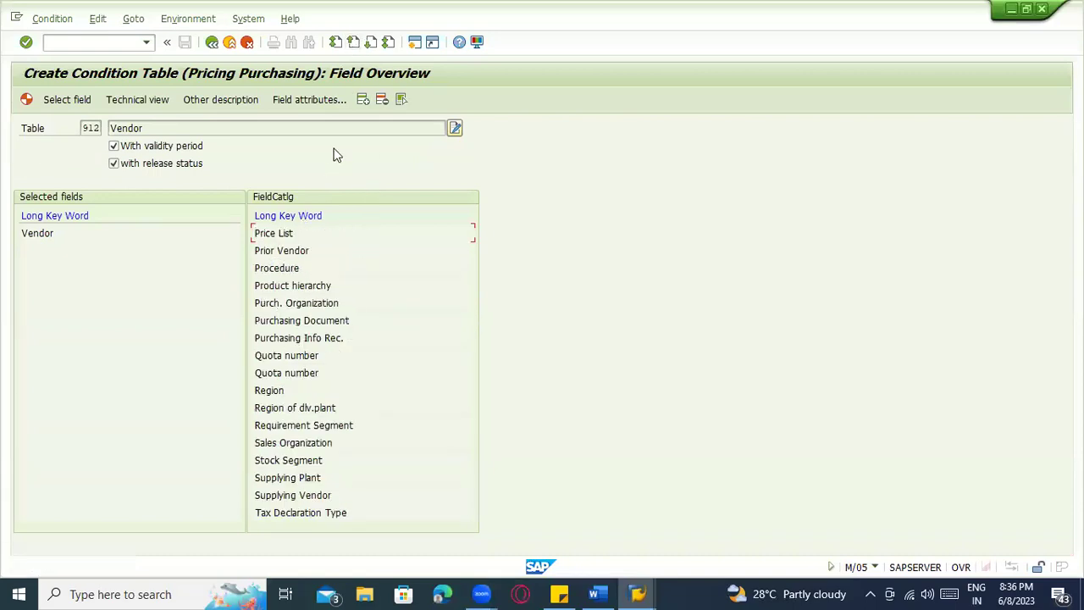
click(353, 42)
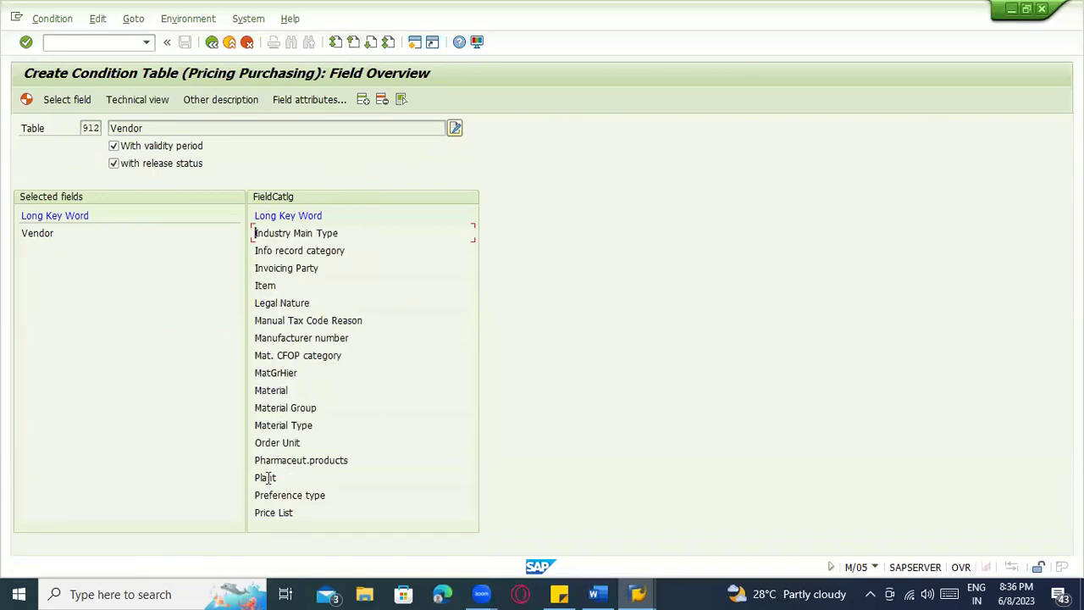
double_click(288, 476)
- Check the third field in the notes and add Material Group to the selected fields of condition table 912
key(alt+Tab)
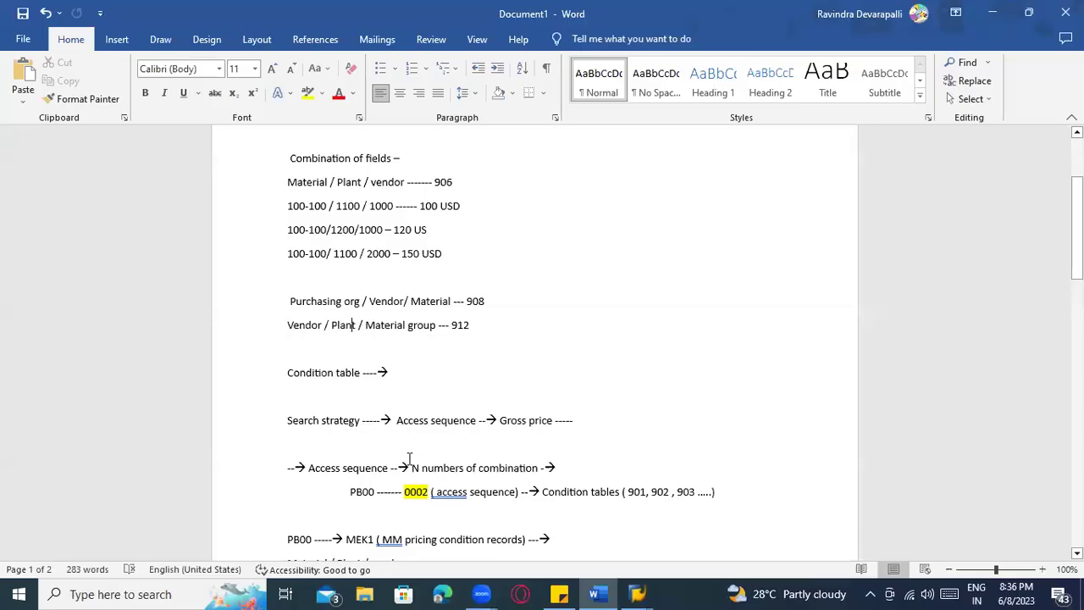
key(alt+Tab)
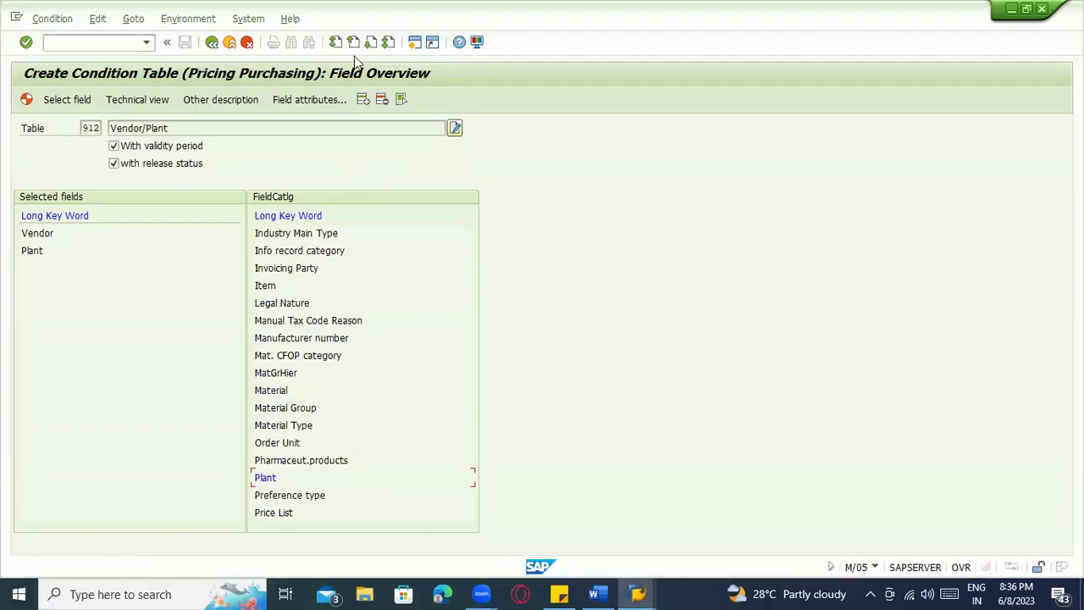
click(335, 41)
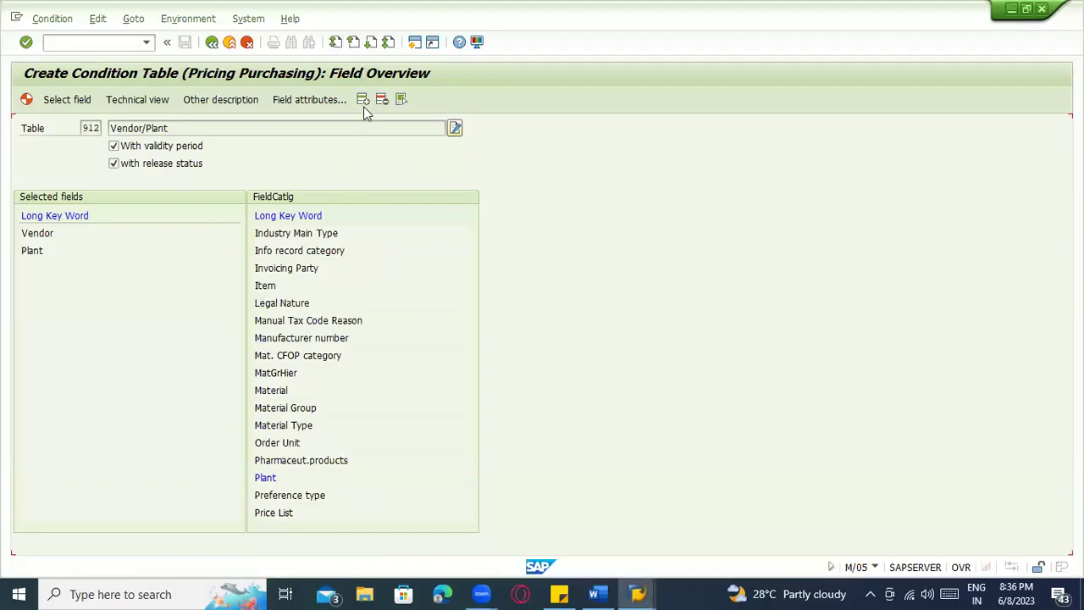
click(368, 45)
click(369, 45)
double_click(304, 409)
click(68, 268)
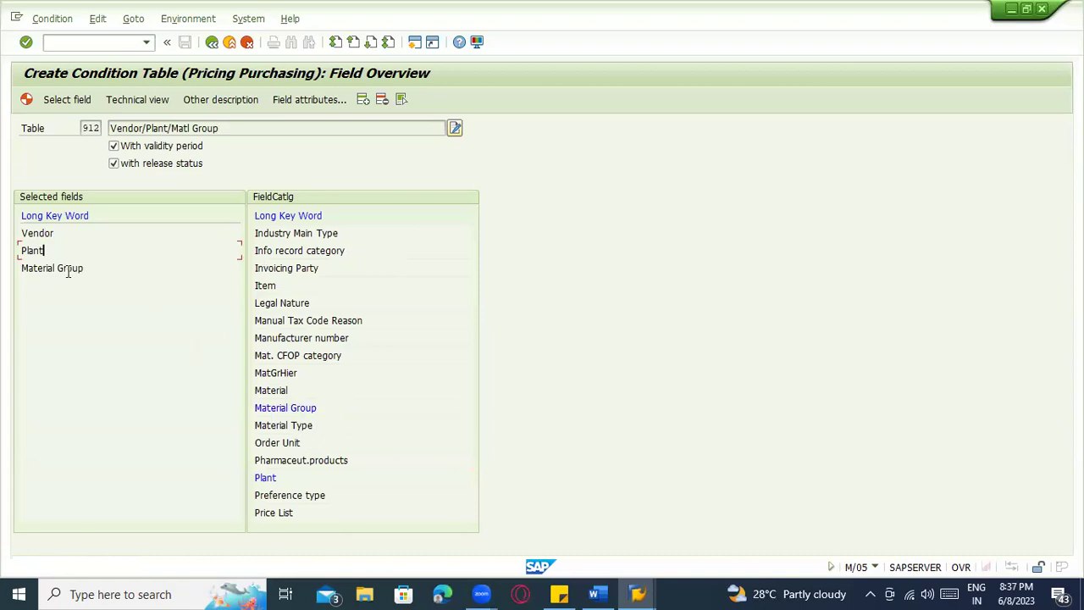
- Generate condition table 912 despite the duplicate-fields warning and save its object directory entry
click(27, 100)
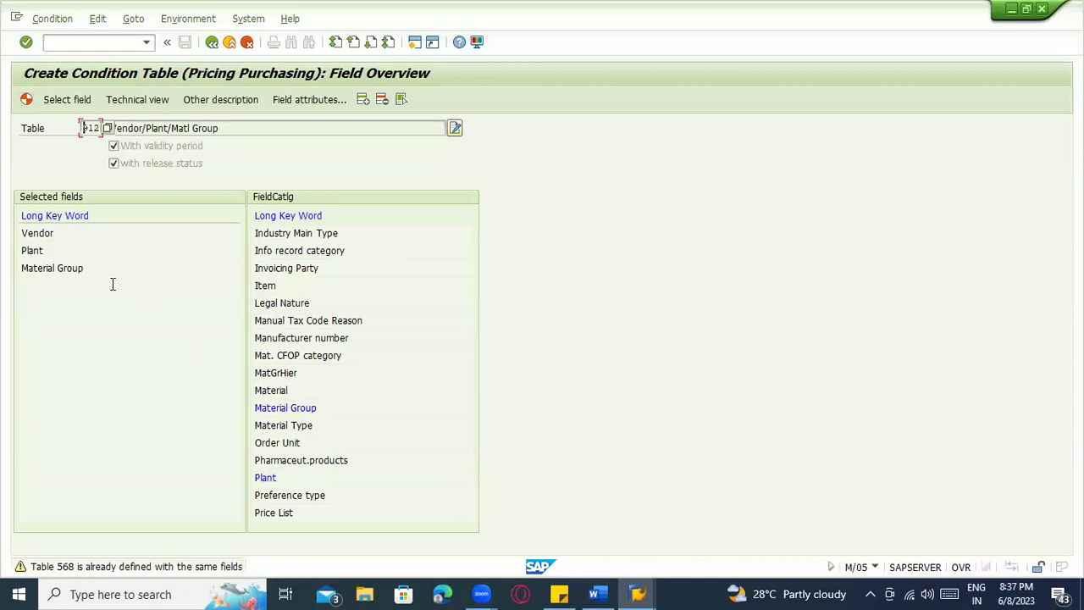
key(Return)
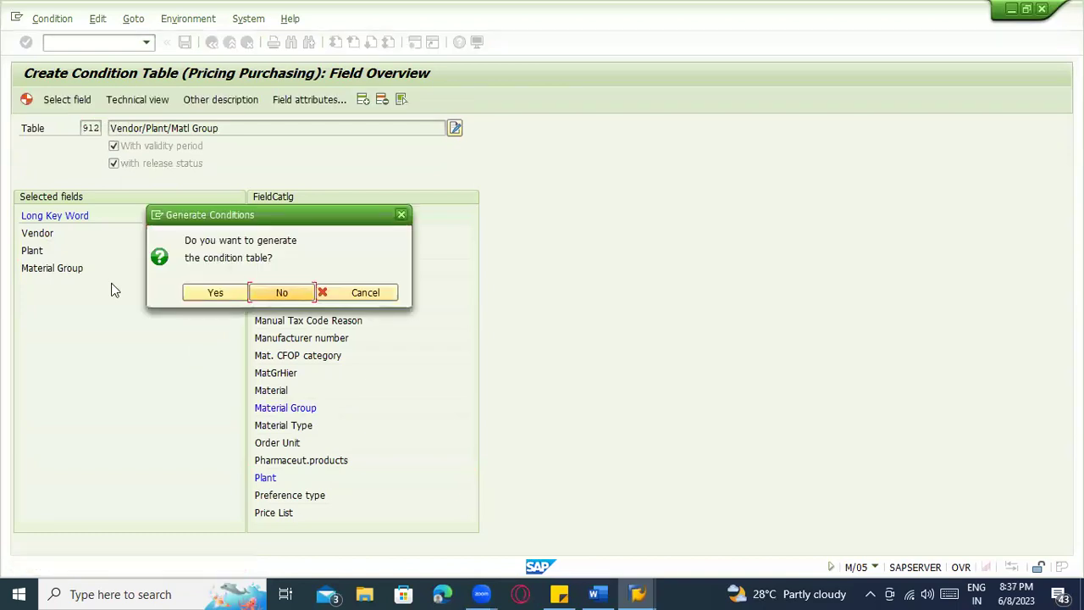
click(211, 294)
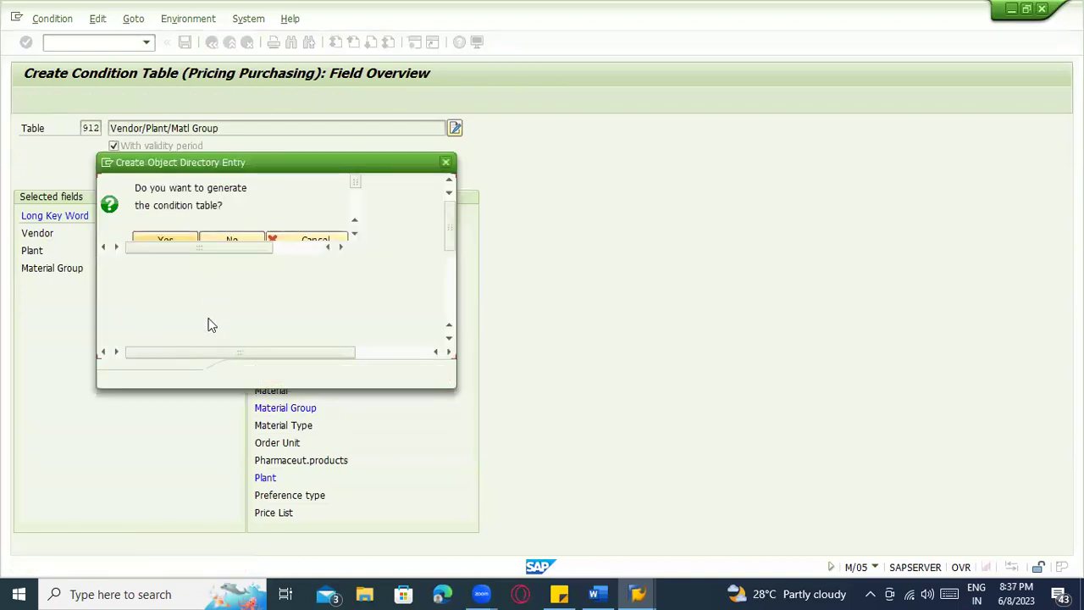
click(249, 374)
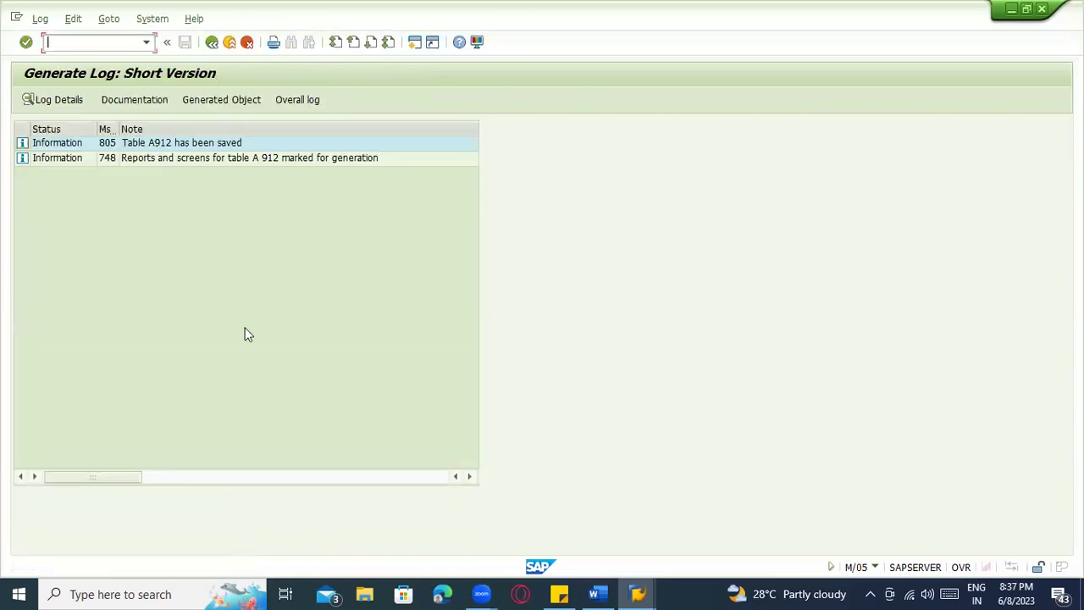
- Switch to the Word notes and review the field combinations with their condition table numbers
key(alt+Tab)
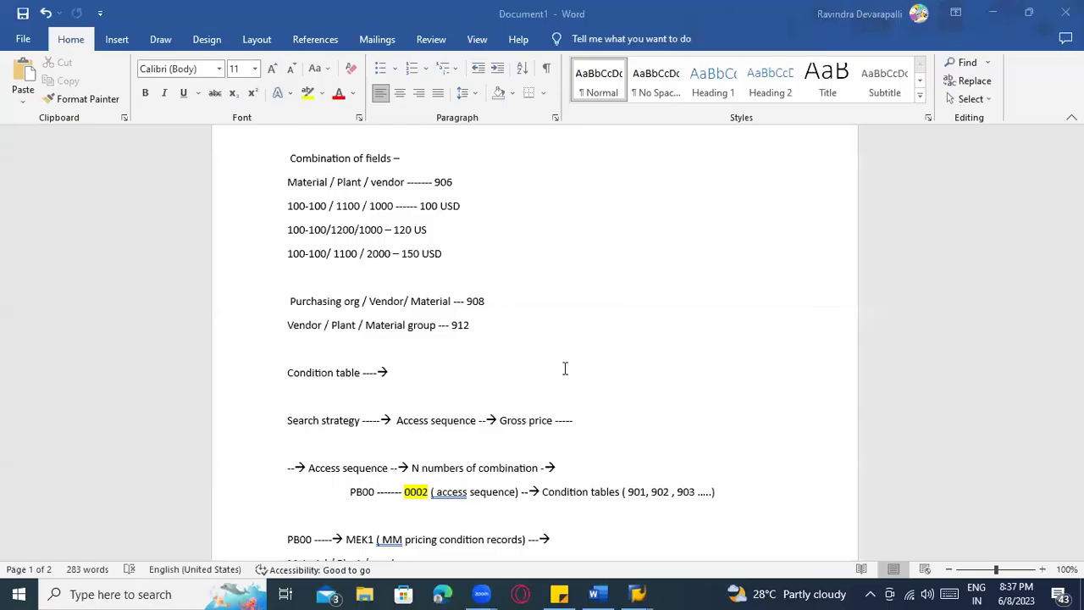
scroll(598, 380, up, 1)
scroll(598, 379, up, 1)
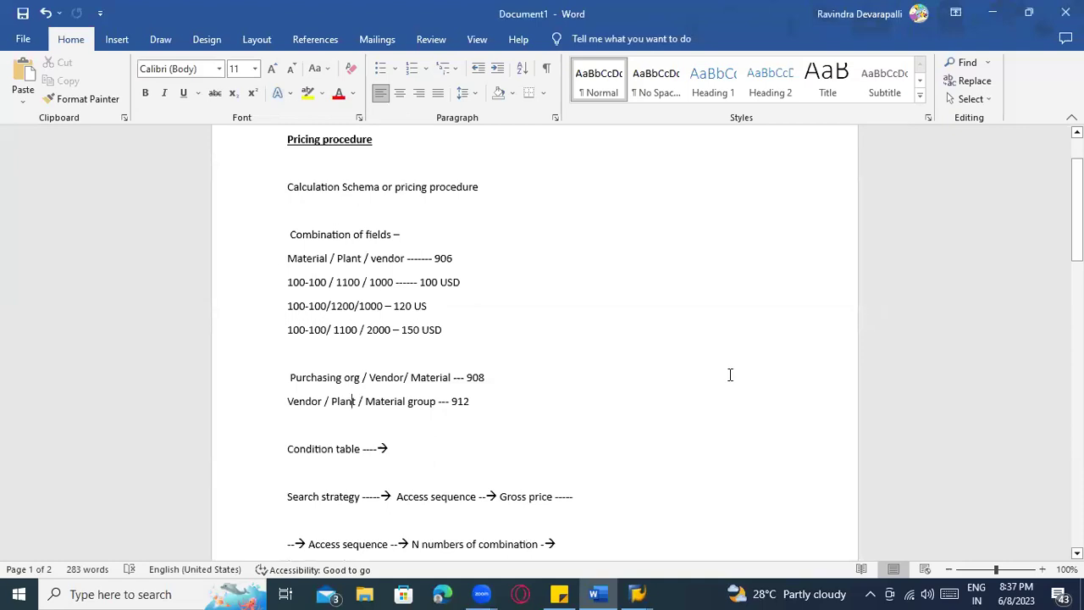
scroll(583, 401, down, 1)
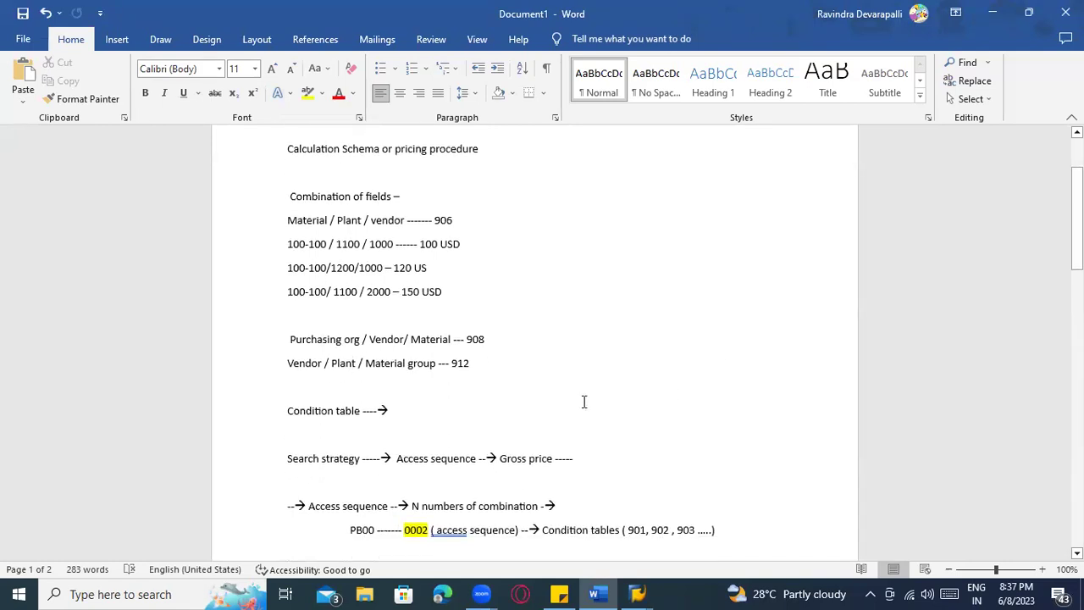
- Return to SAP, leave the generation log and select the table number on the initial Create Condition Table screen
key(alt+Tab)
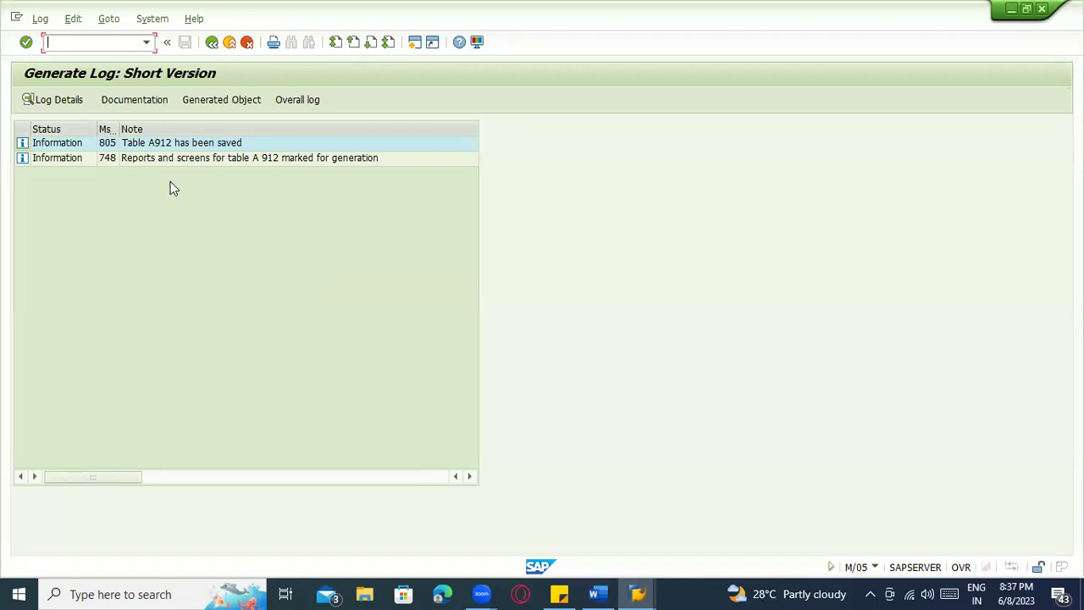
click(215, 45)
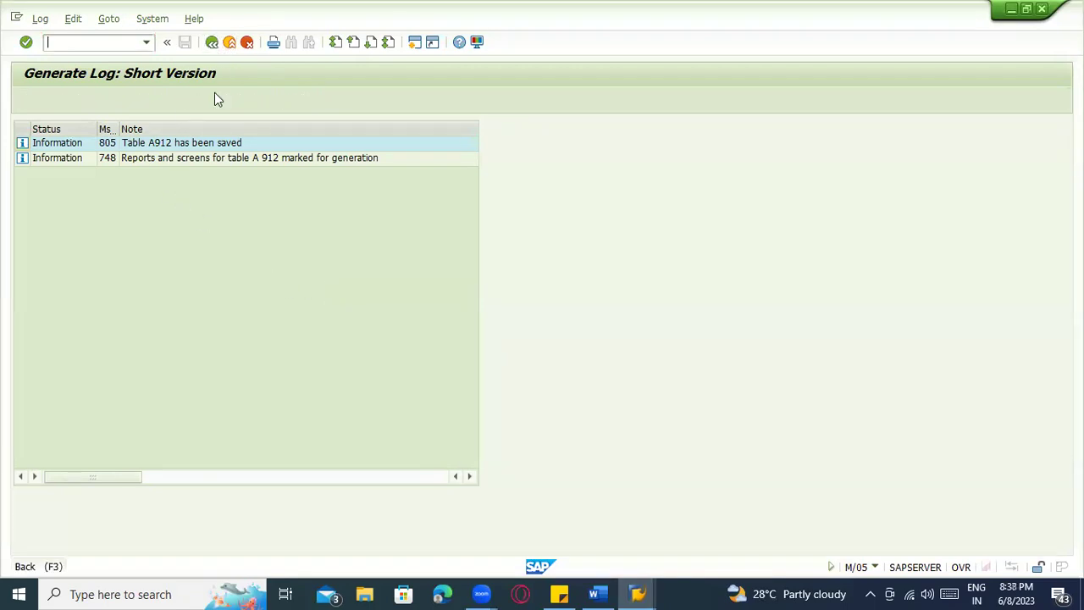
click(141, 166)
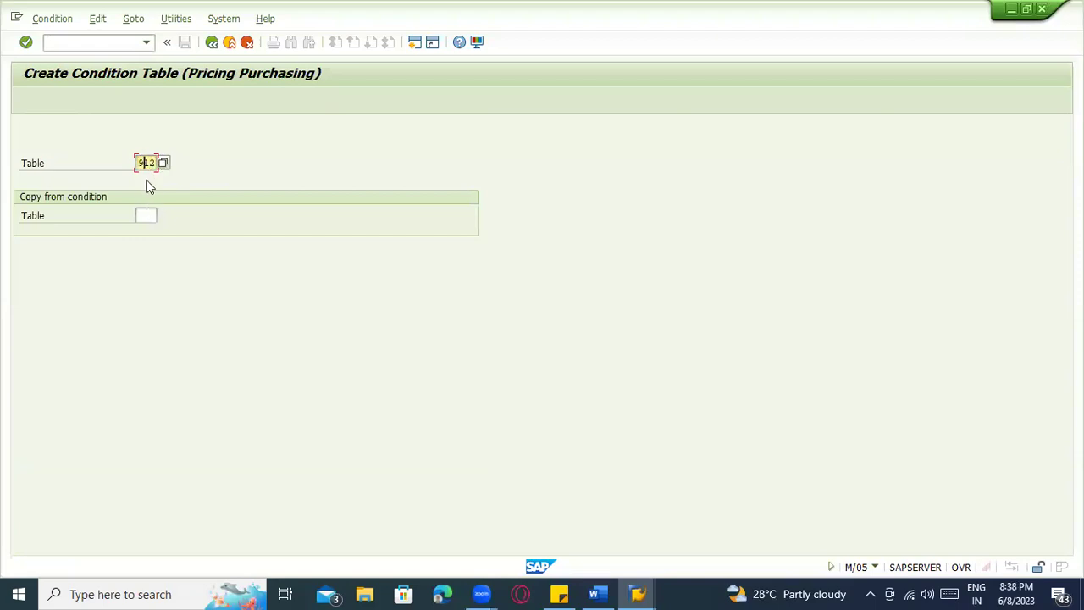
double_click(147, 163)
click(144, 163)
- Switch to the General Table Display session and examine the description and fields of table A906
mouse_move(638, 592)
click(718, 514)
click(198, 131)
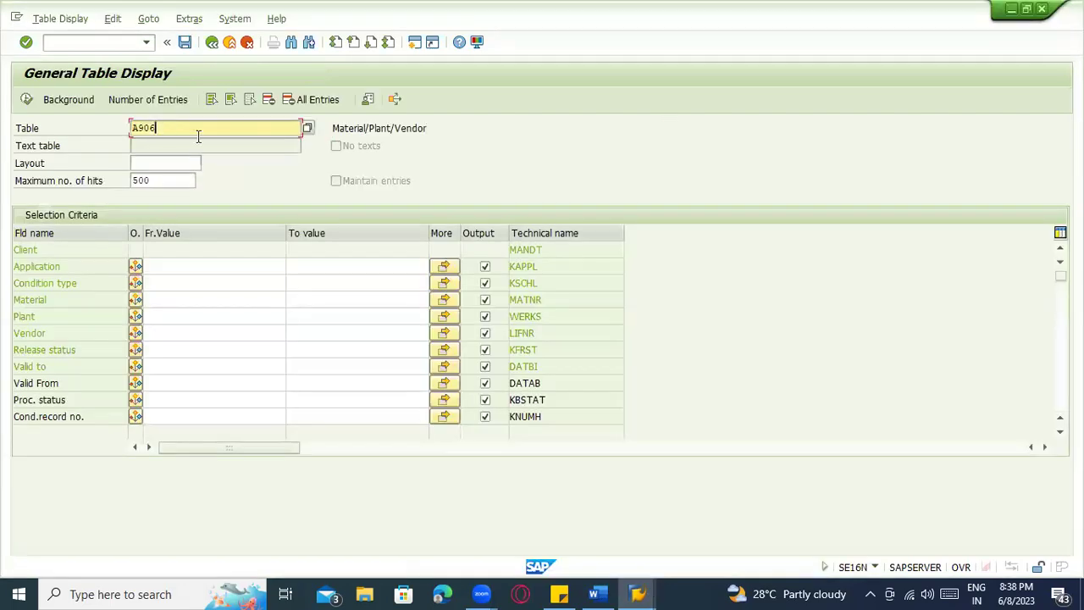
click(378, 125)
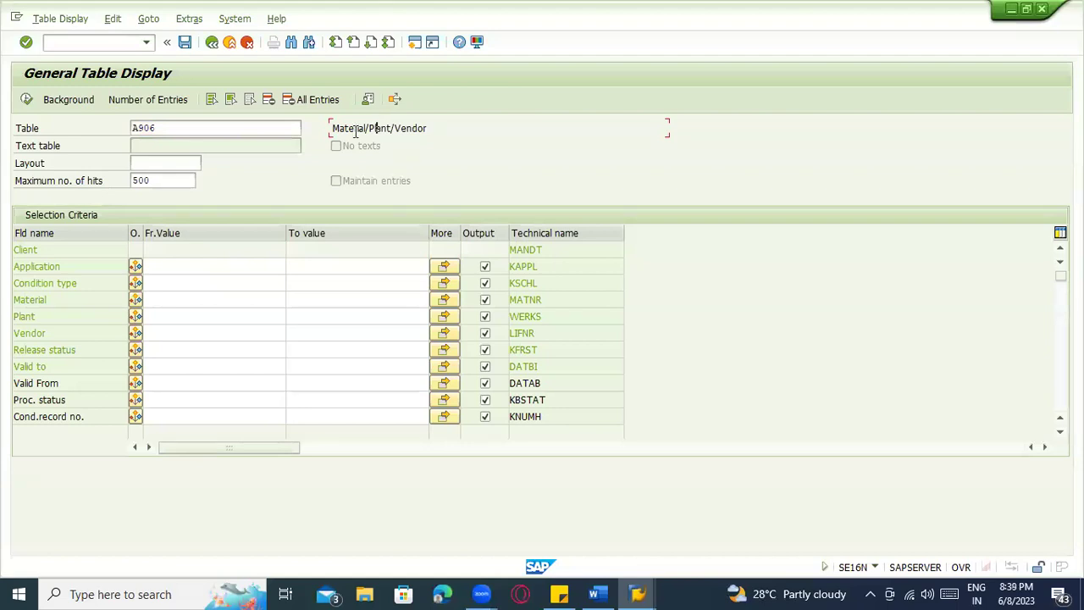
- Replace the table name with KOTH904 from the earlier entries and display that table's fields
click(182, 129)
key(BackSpace)
key(BackSpace)
key(BackSpace)
key(BackSpace)
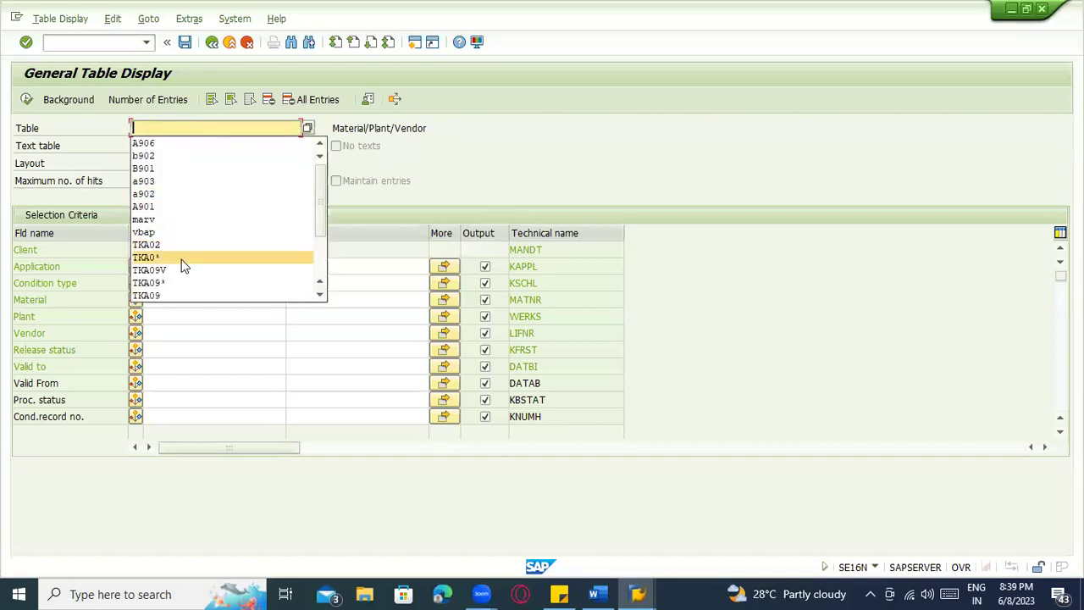
scroll(193, 230, down, 2)
scroll(193, 230, down, 1)
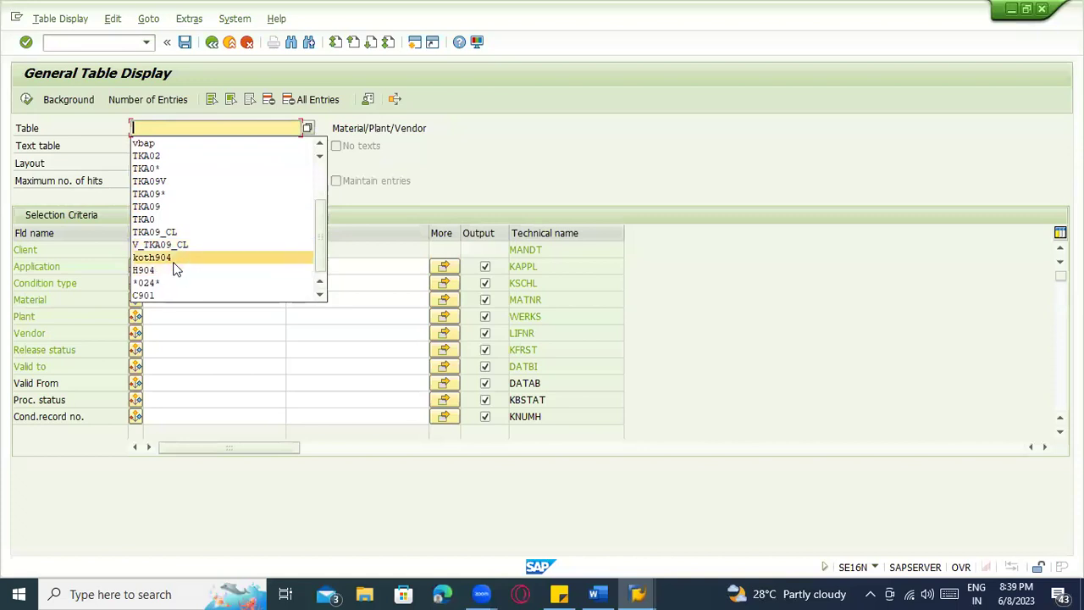
click(176, 257)
key(Return)
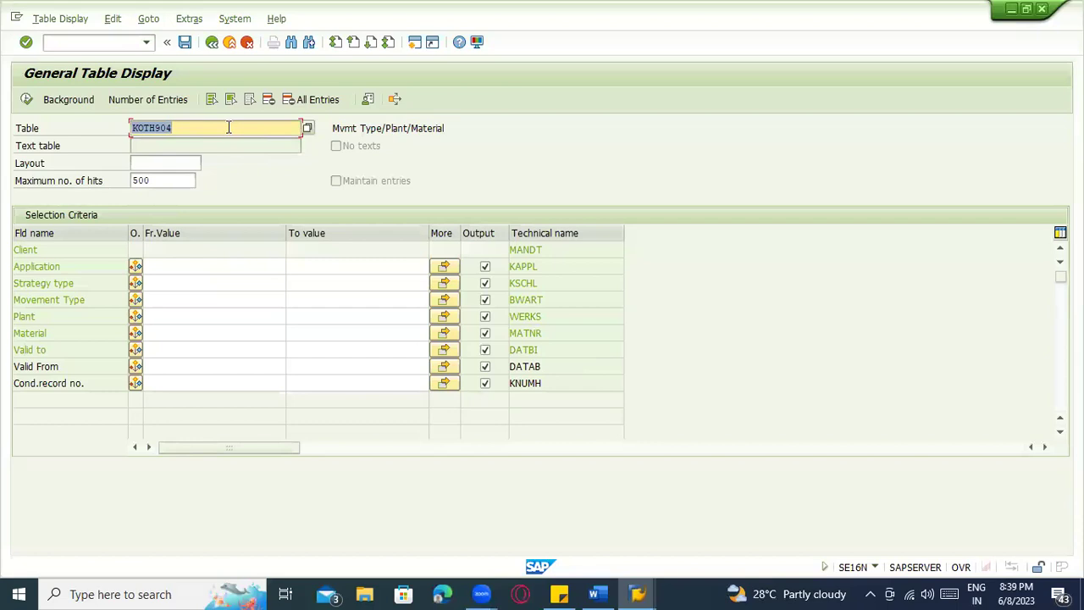
click(229, 127)
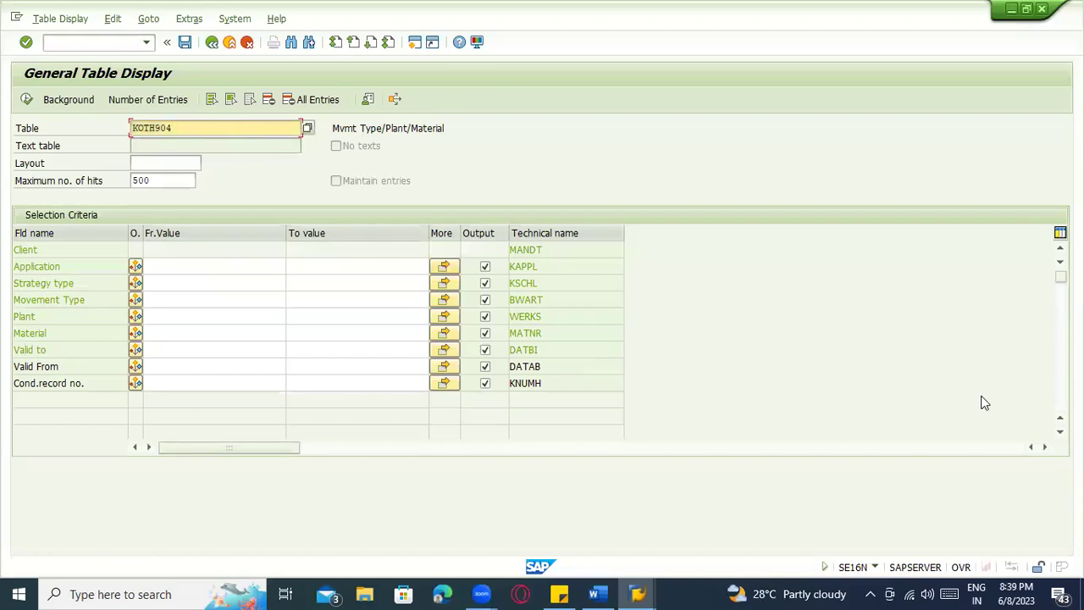
- Switch to the Word notes and look through the configuration steps and the PB00 condition record notes
click(598, 594)
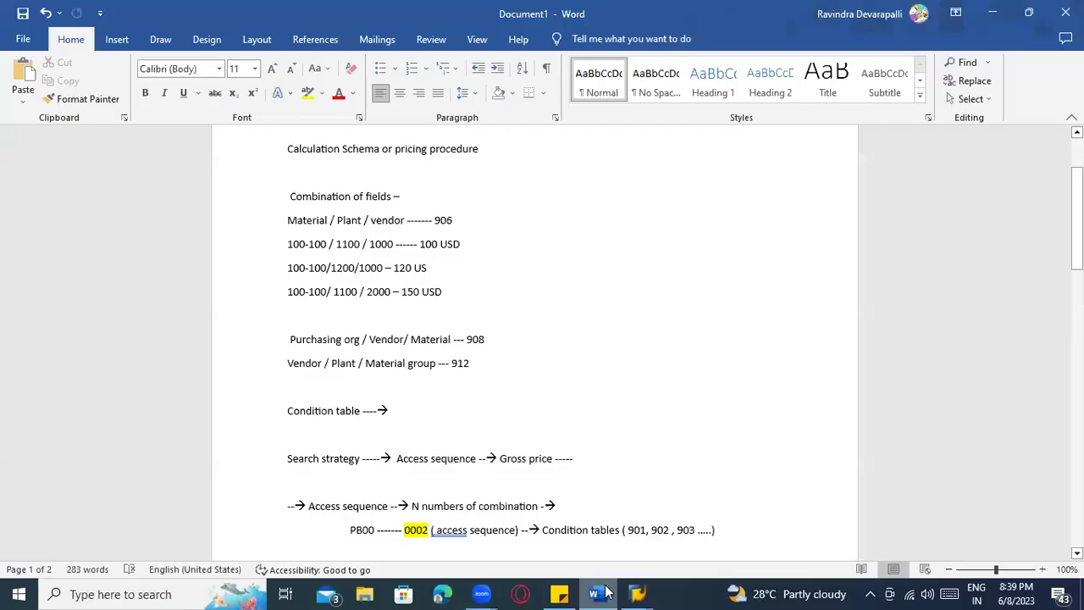
scroll(533, 398, down, 10)
scroll(517, 421, down, 9)
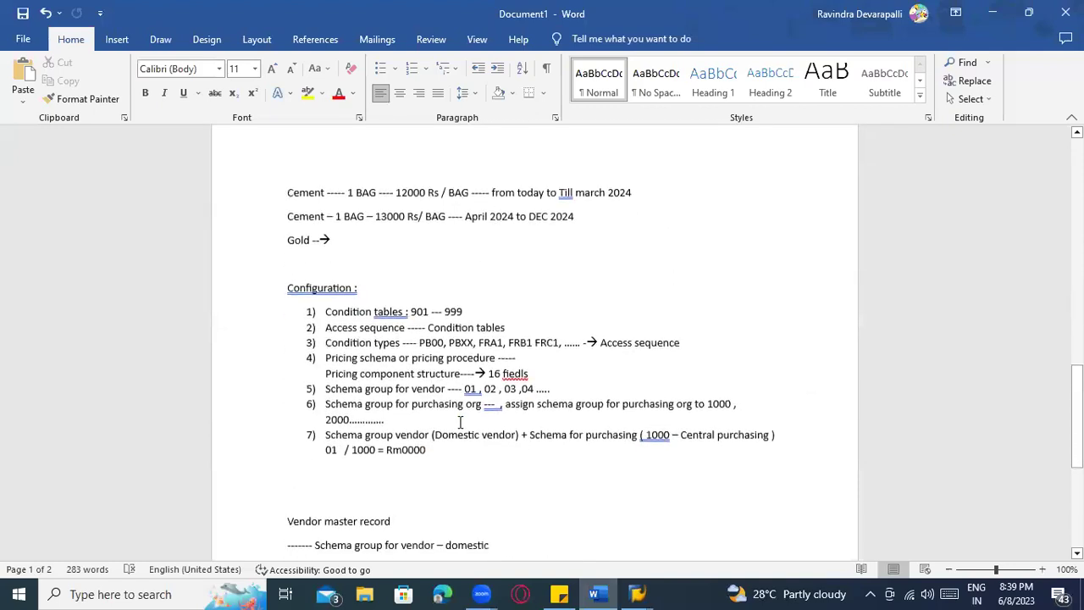
scroll(461, 422, up, 8)
scroll(461, 421, up, 6)
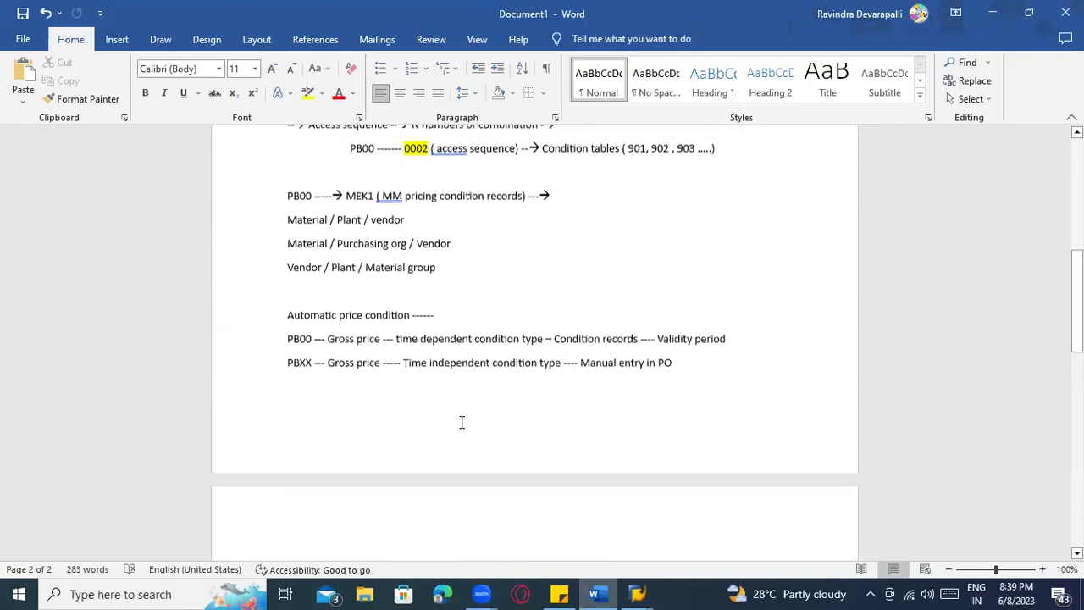
- Return to SAP, replace the table name with A901 to display its fields, and leave General Table Display
key(alt+Tab)
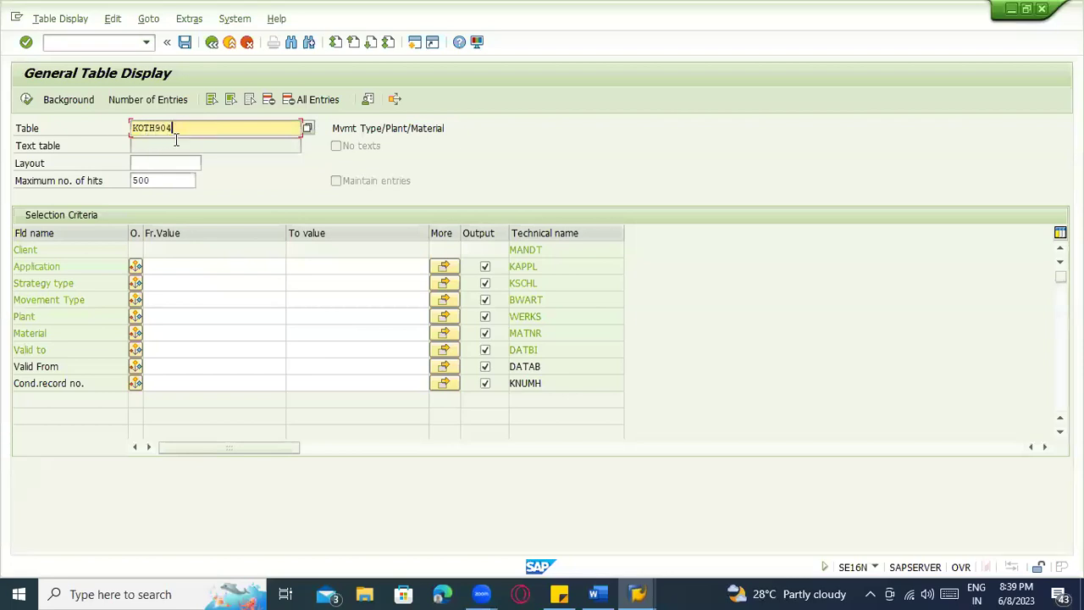
drag(153, 128, 171, 128)
click(152, 128)
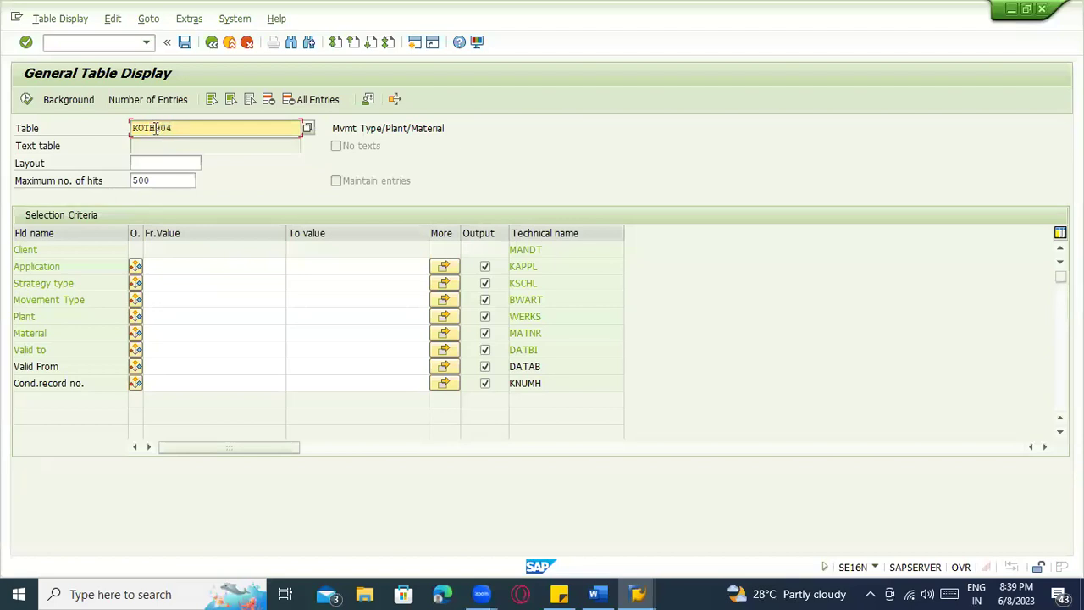
drag(151, 128, 122, 128)
click(149, 128)
drag(155, 128, 109, 138)
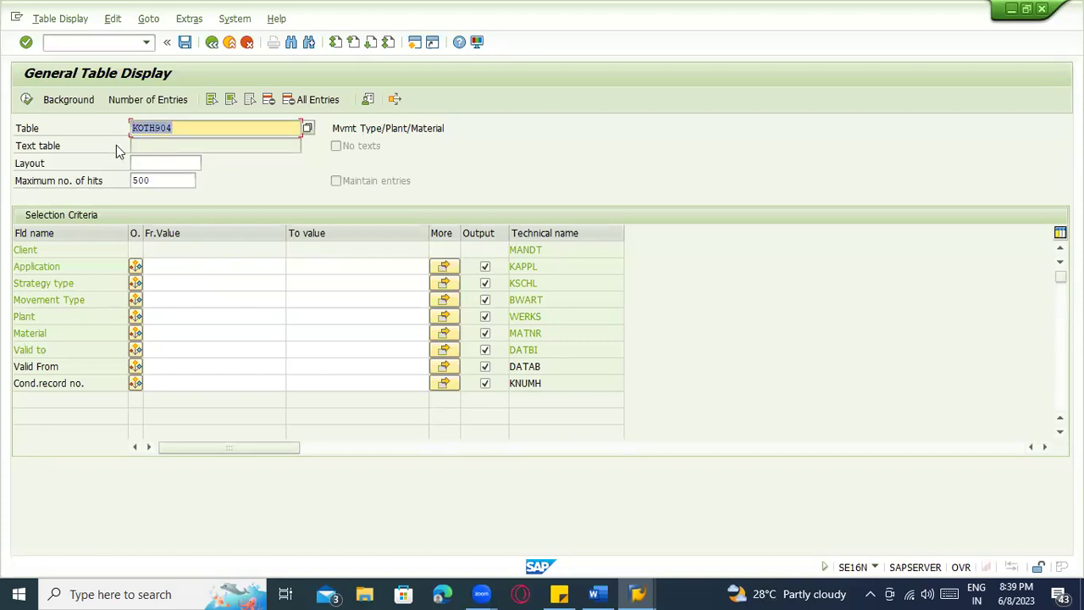
text(A)
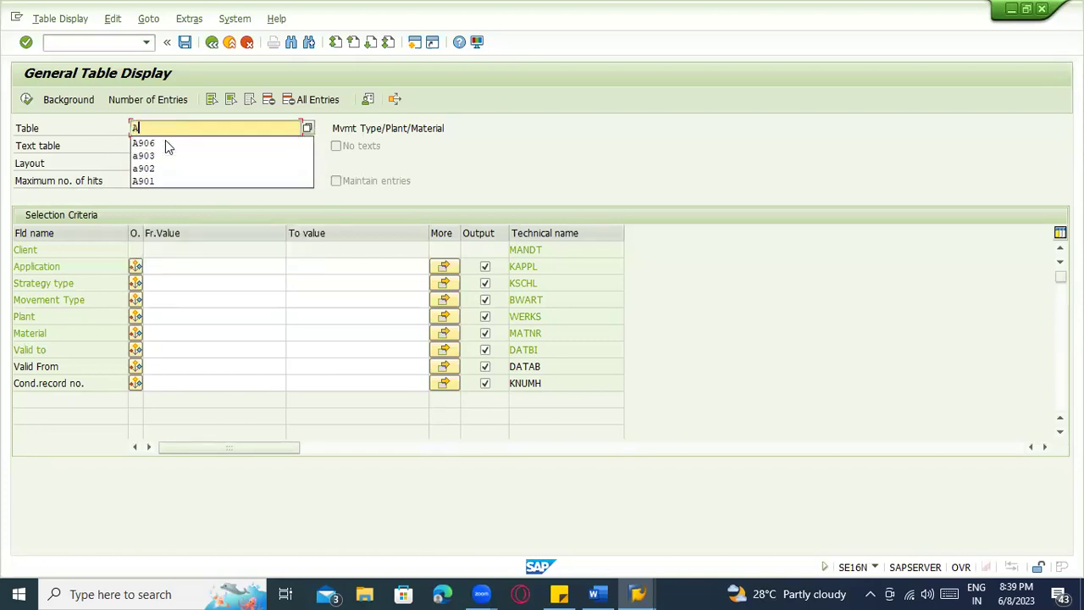
text(901)
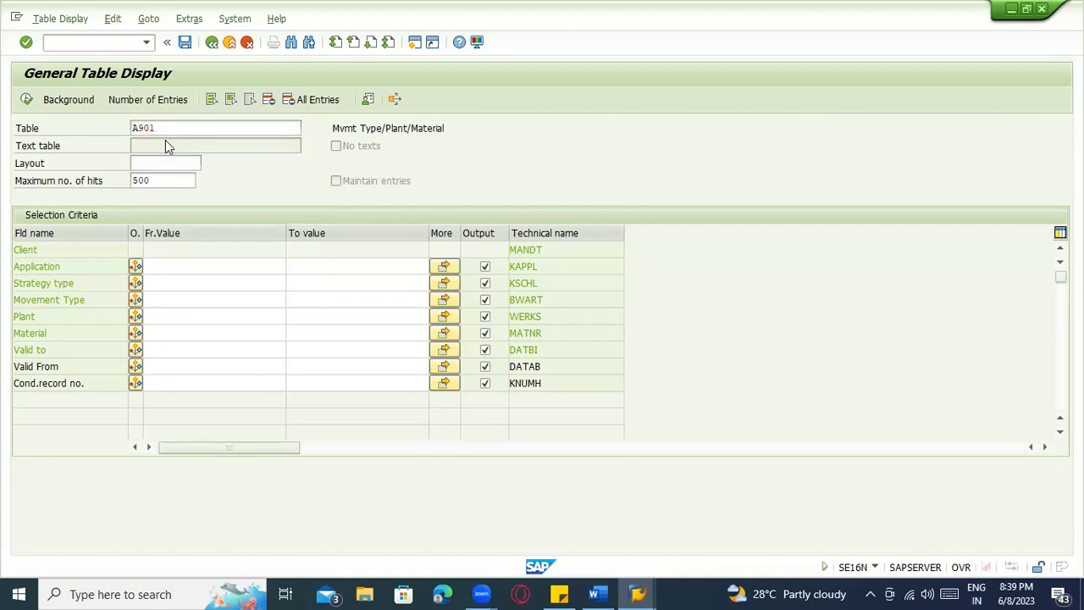
key(Return)
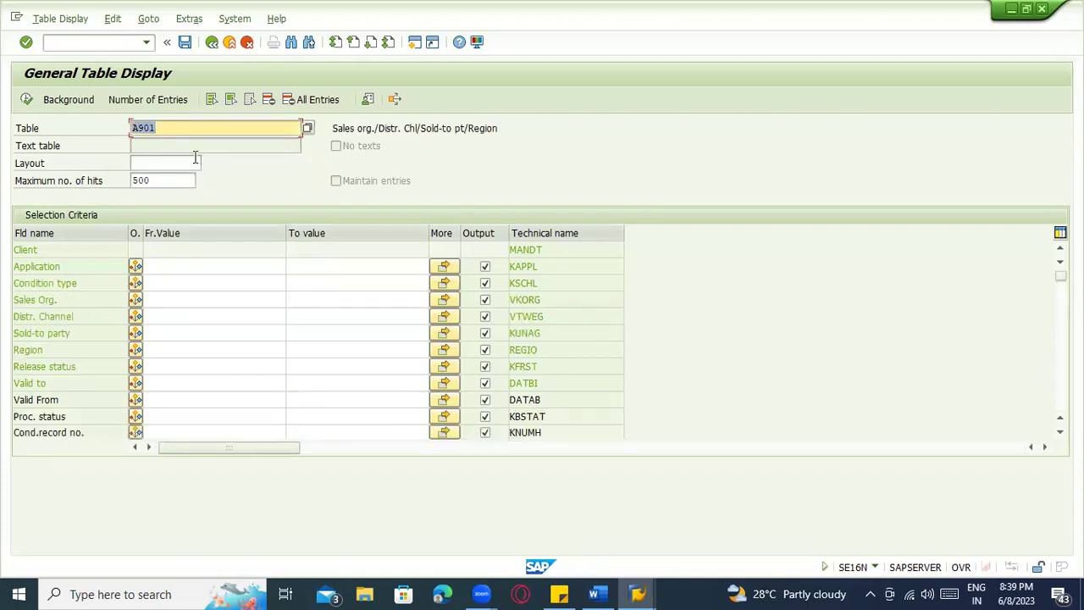
click(134, 127)
click(211, 43)
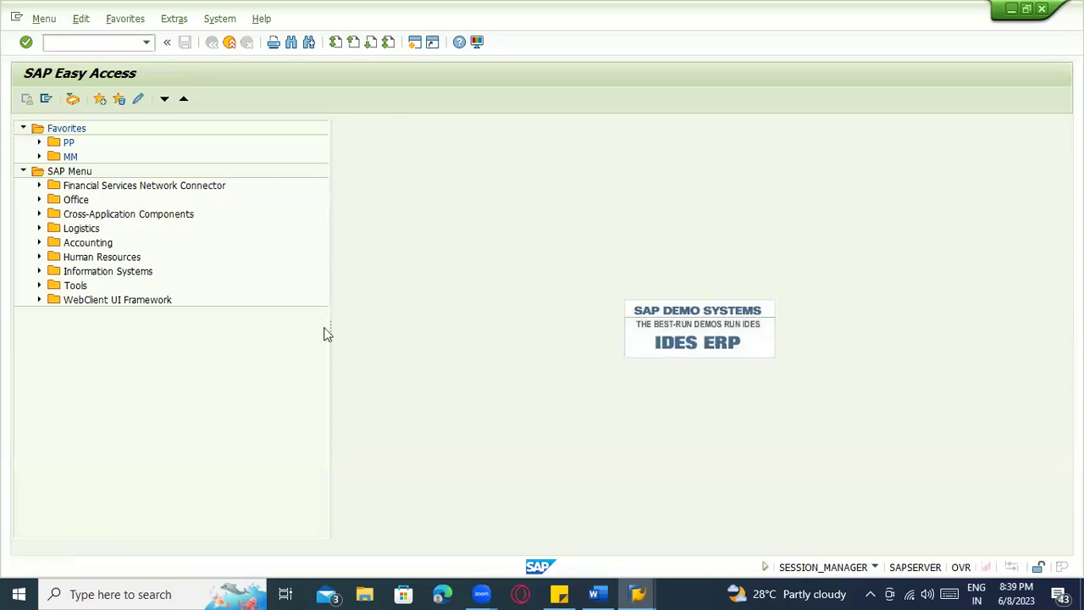
- Switch to the Word notes and review the access sequence notes and the list of configuration steps
key(alt+Tab)
scroll(489, 245, up, 6)
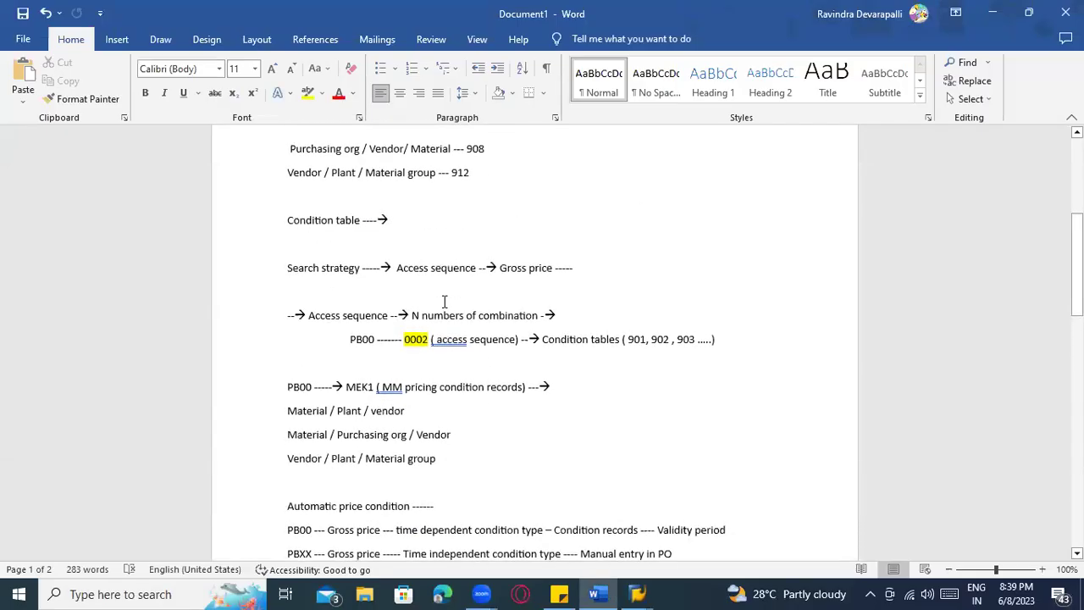
scroll(477, 291, down, 7)
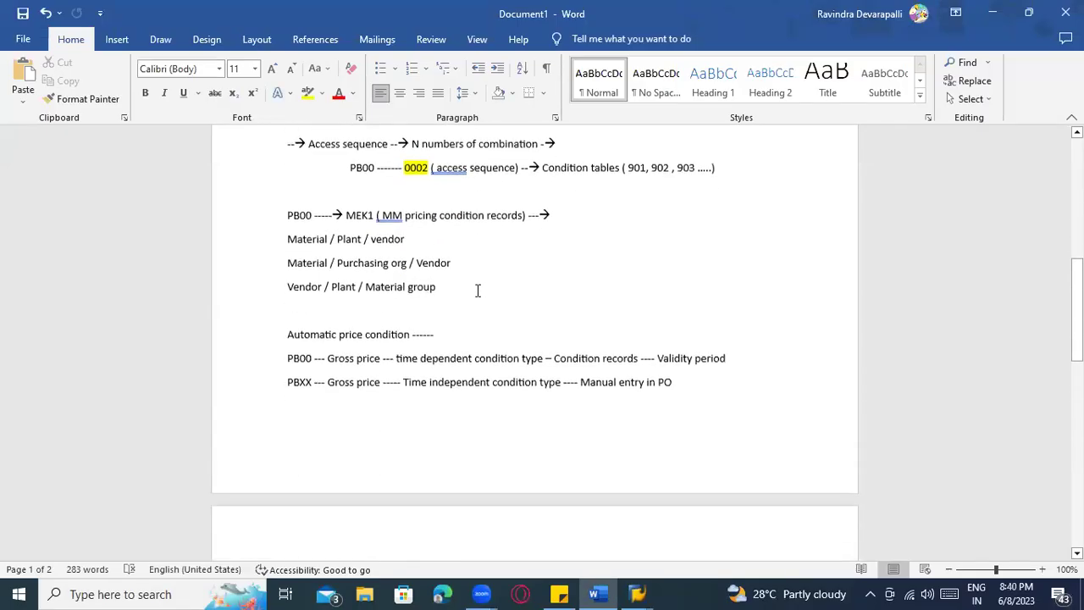
scroll(478, 290, down, 14)
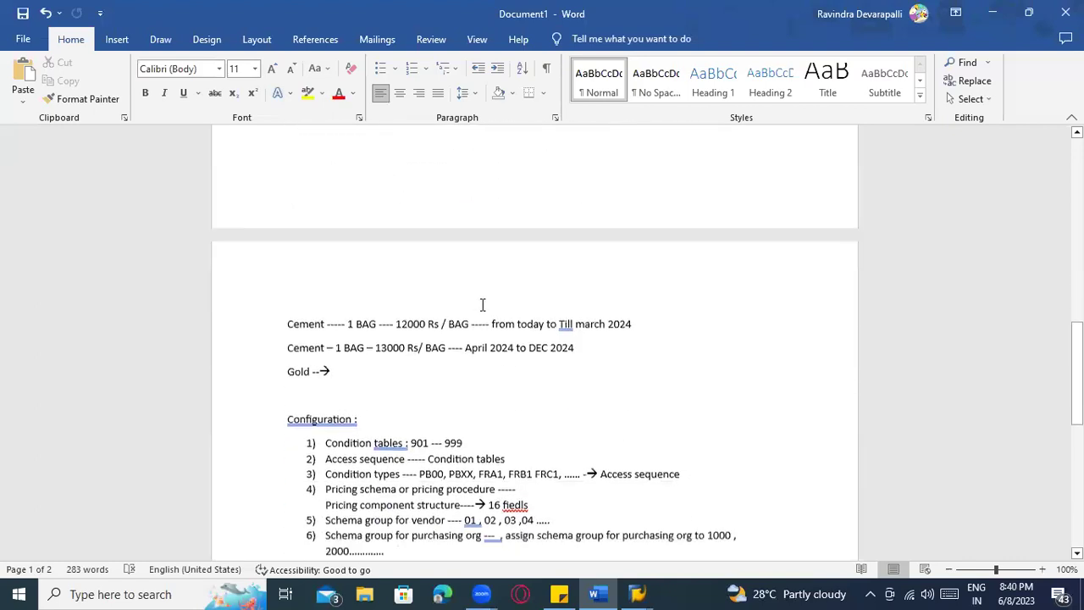
- Return to SAP and open the SAP Customizing Implementation Guide through transaction SPRO
key(alt+Tab)
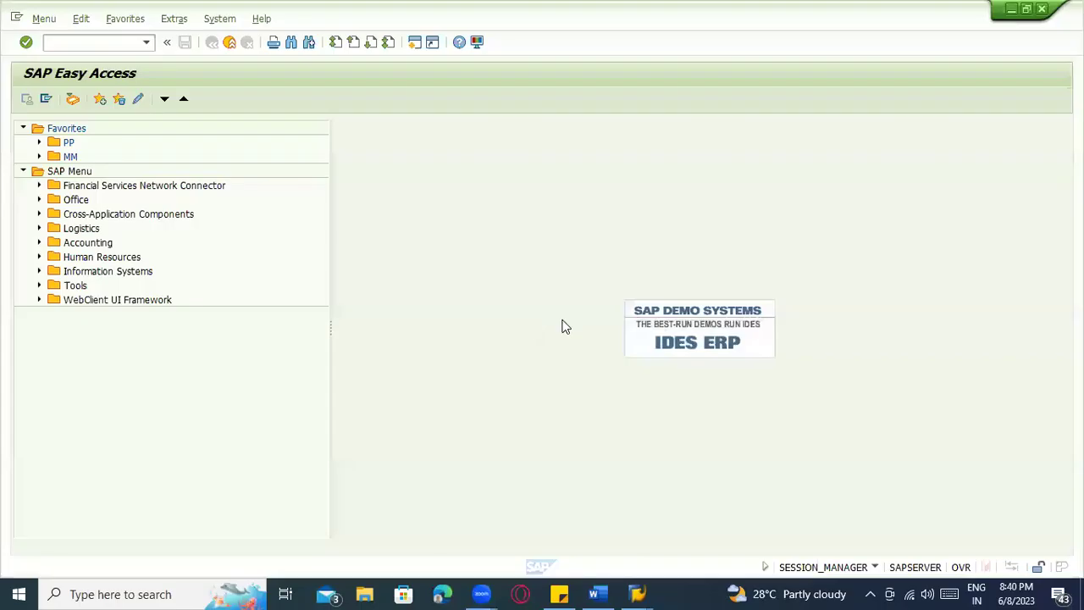
text(spro)
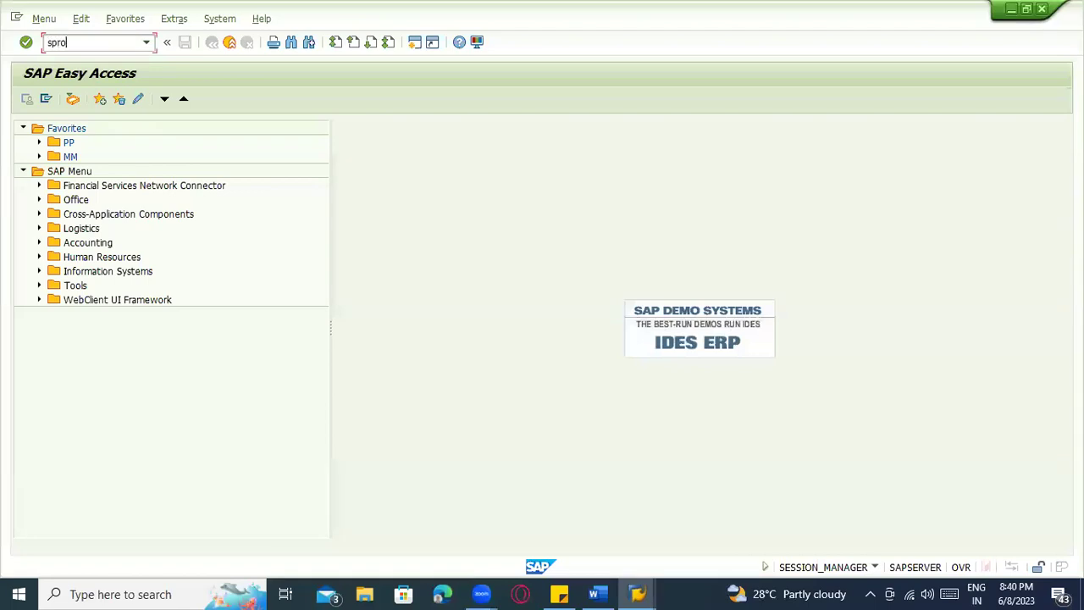
key(Return)
click(55, 102)
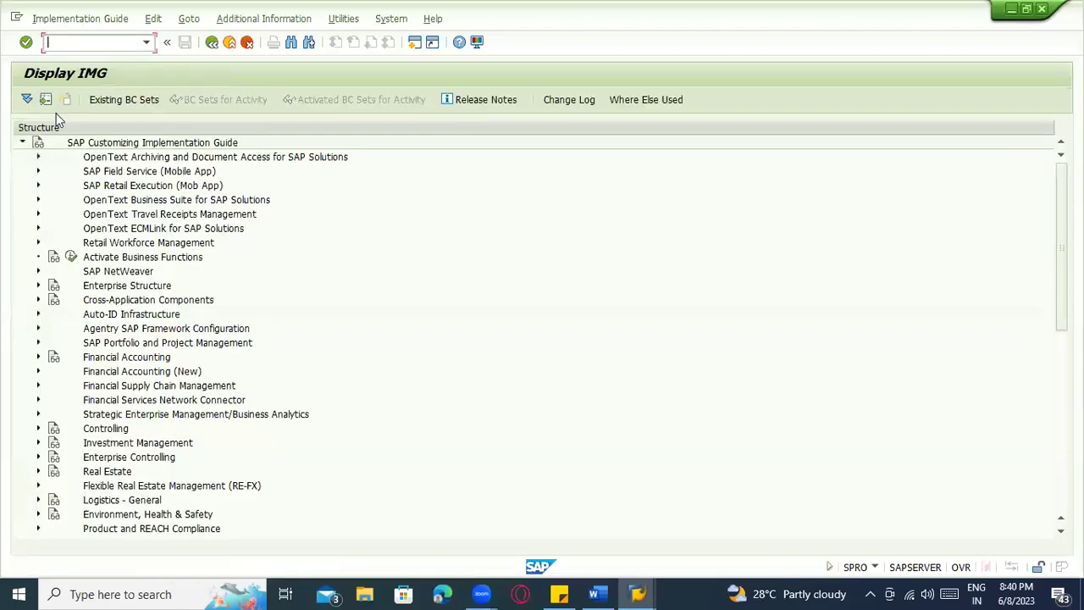
- Expand Materials Management, Purchasing, Conditions and Define Price Determination Process in the implementation guide
scroll(65, 283, down, 1)
scroll(67, 289, down, 3)
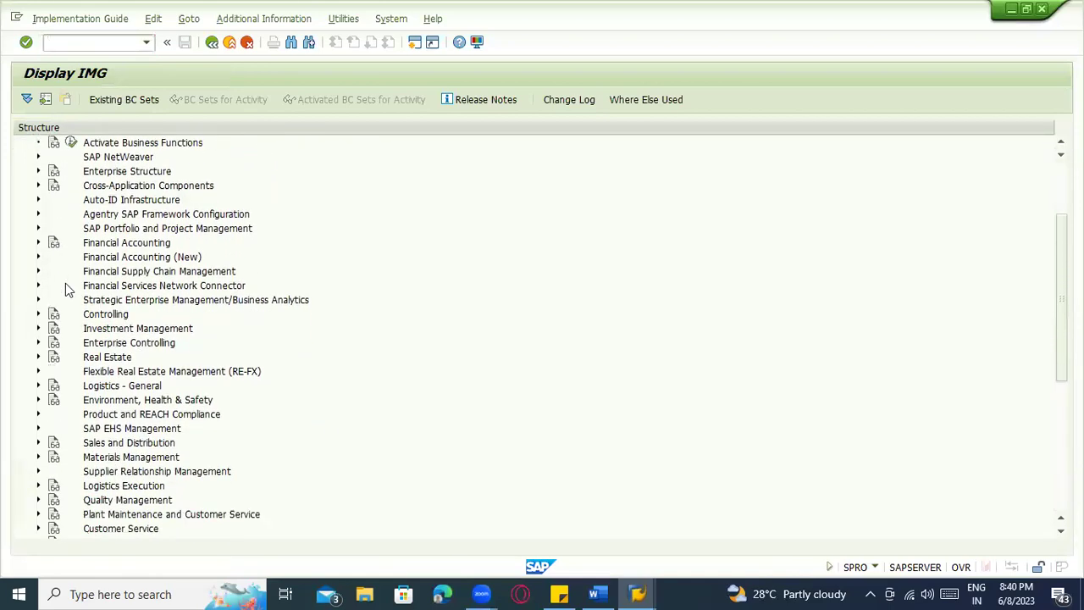
scroll(66, 289, down, 2)
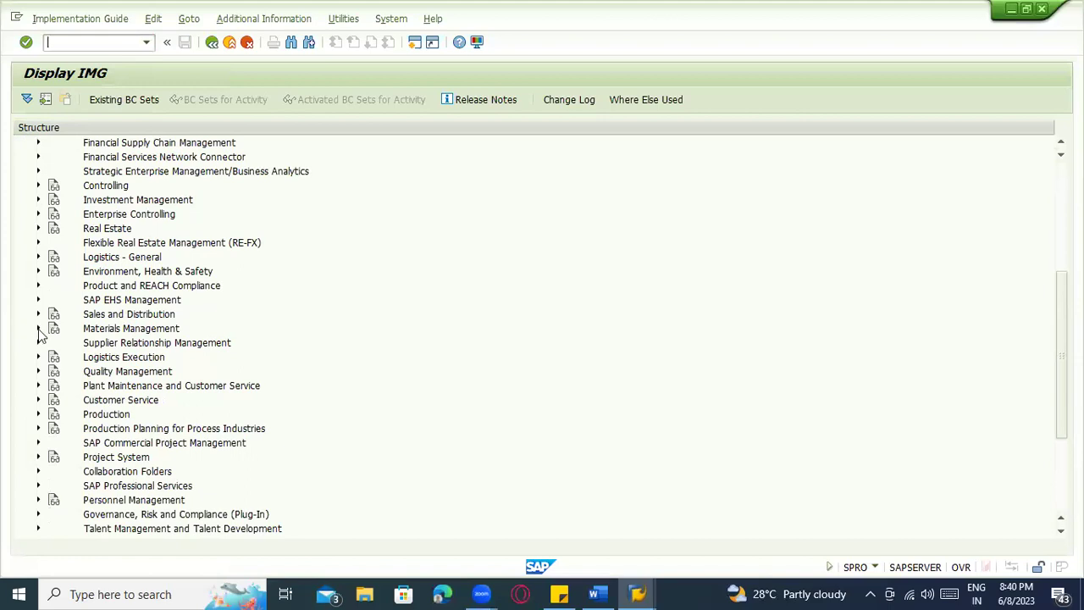
click(38, 328)
click(54, 372)
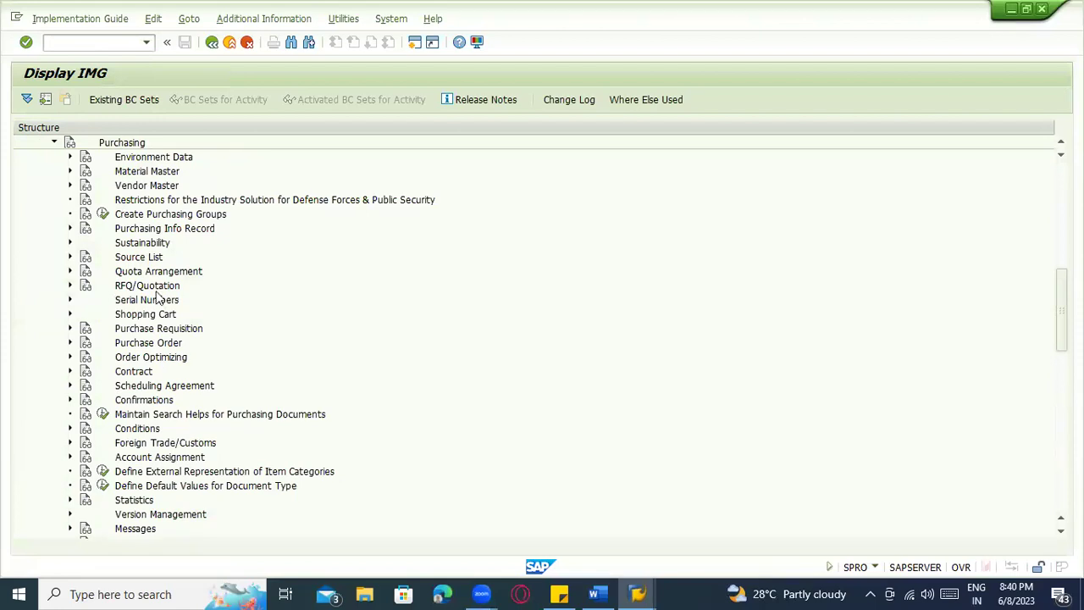
click(70, 429)
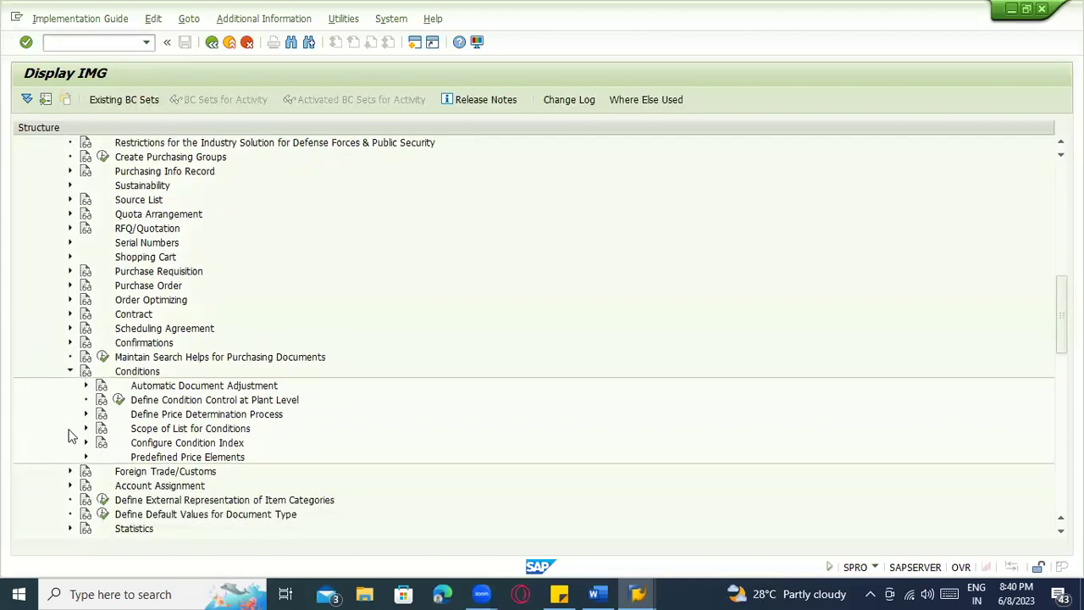
click(84, 414)
scroll(93, 398, down, 2)
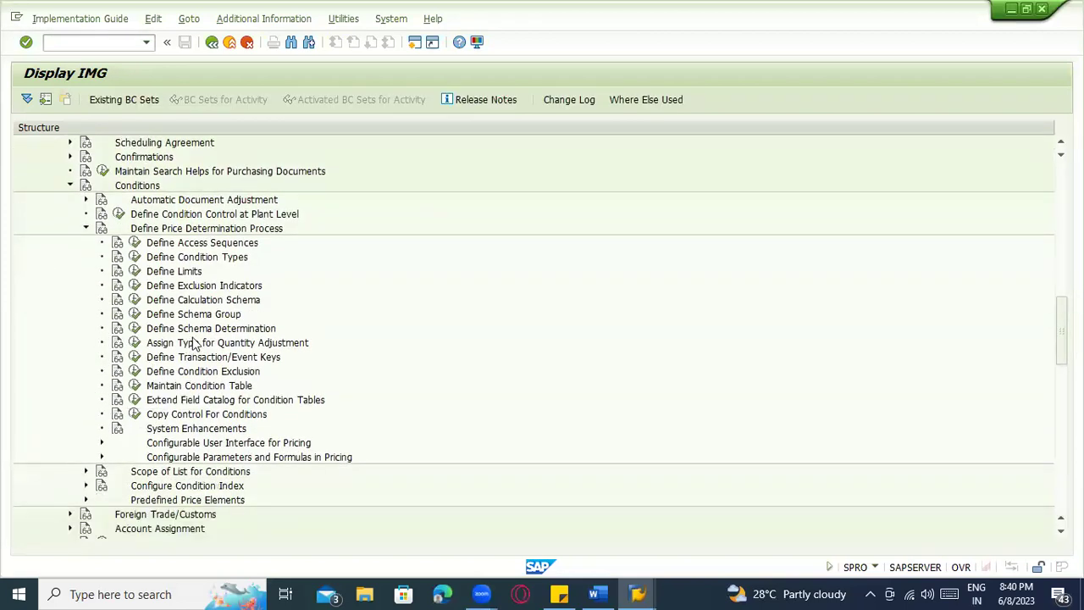
- Open the Define Access Sequences activity and accept the cross-client notice
click(190, 386)
click(203, 243)
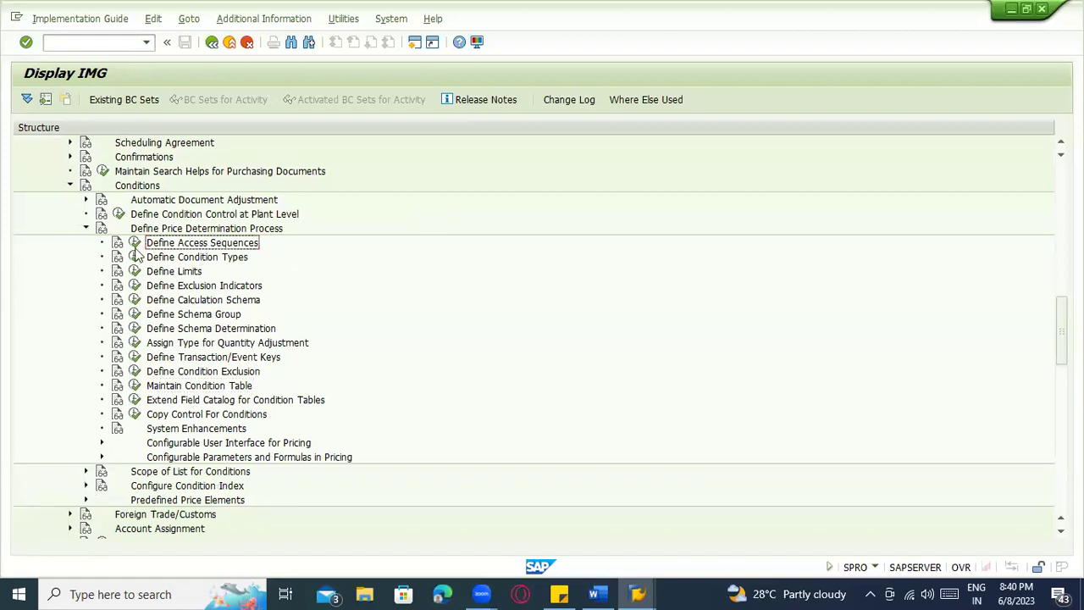
click(135, 244)
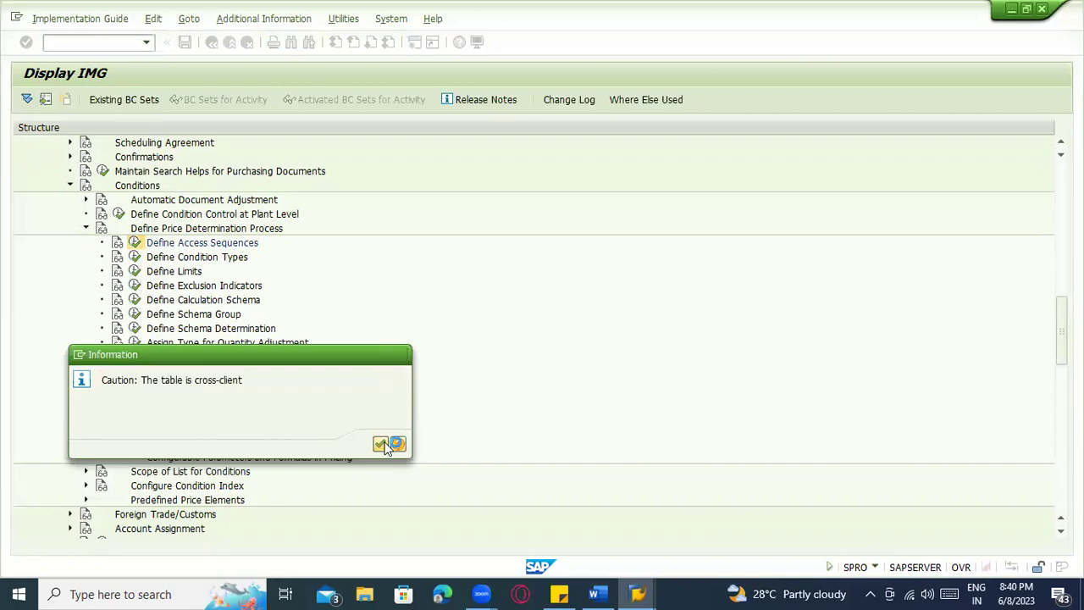
click(380, 445)
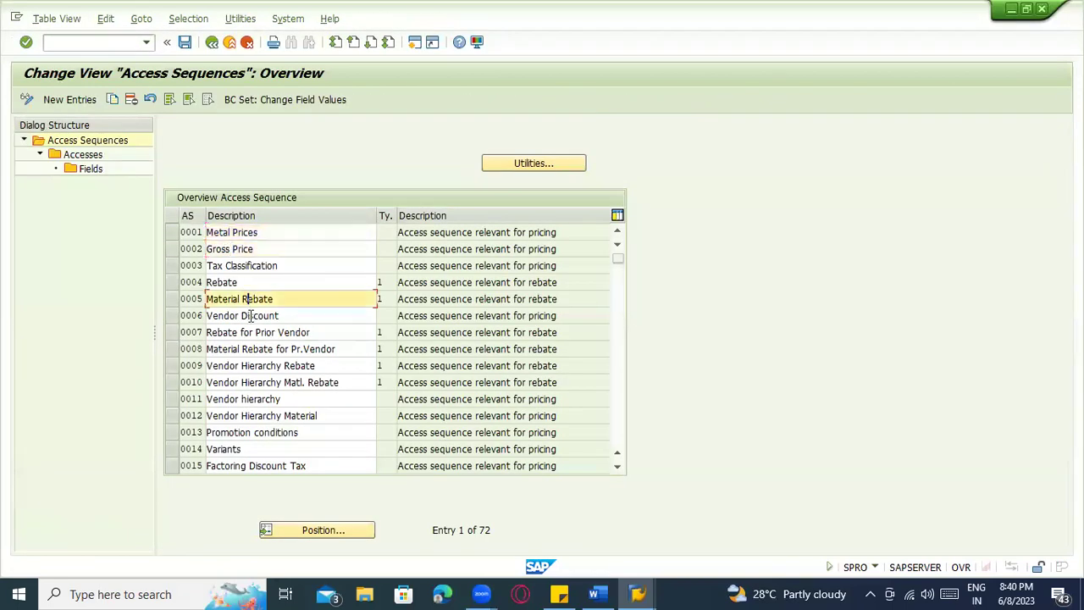
- Try to copy access sequence 0002 Gross Price as Z002 with the description "Gross Price- Testing"
scroll(273, 343, down, 2)
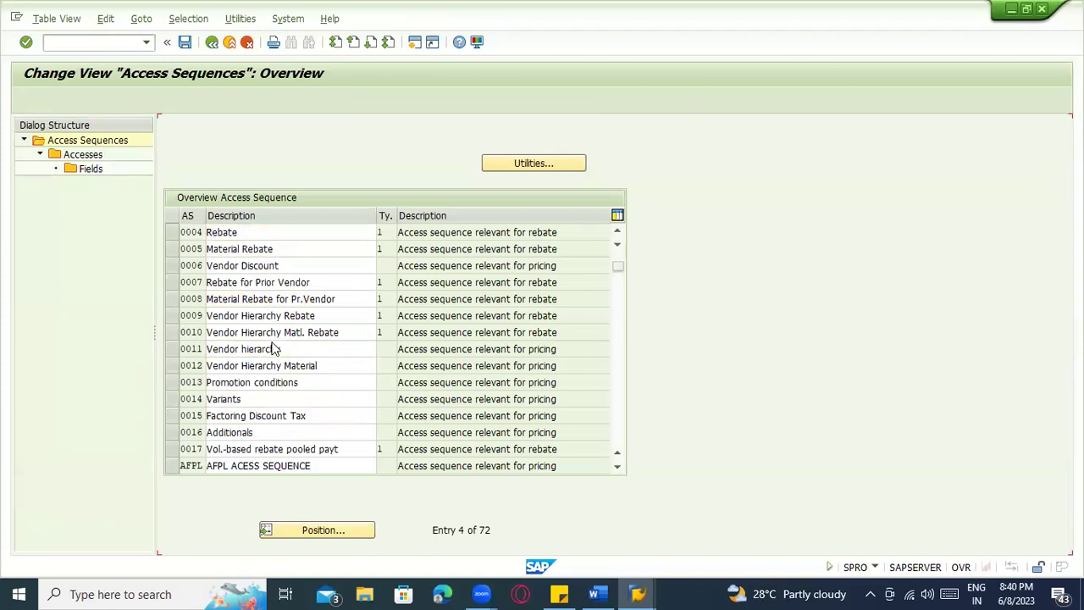
scroll(273, 343, up, 1)
scroll(272, 342, up, 1)
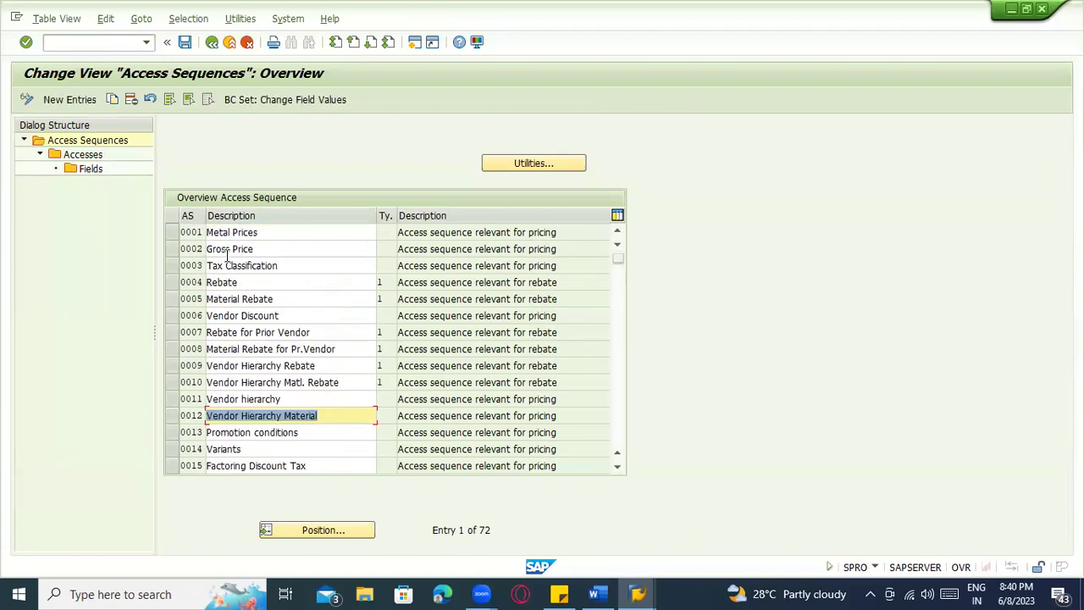
click(180, 248)
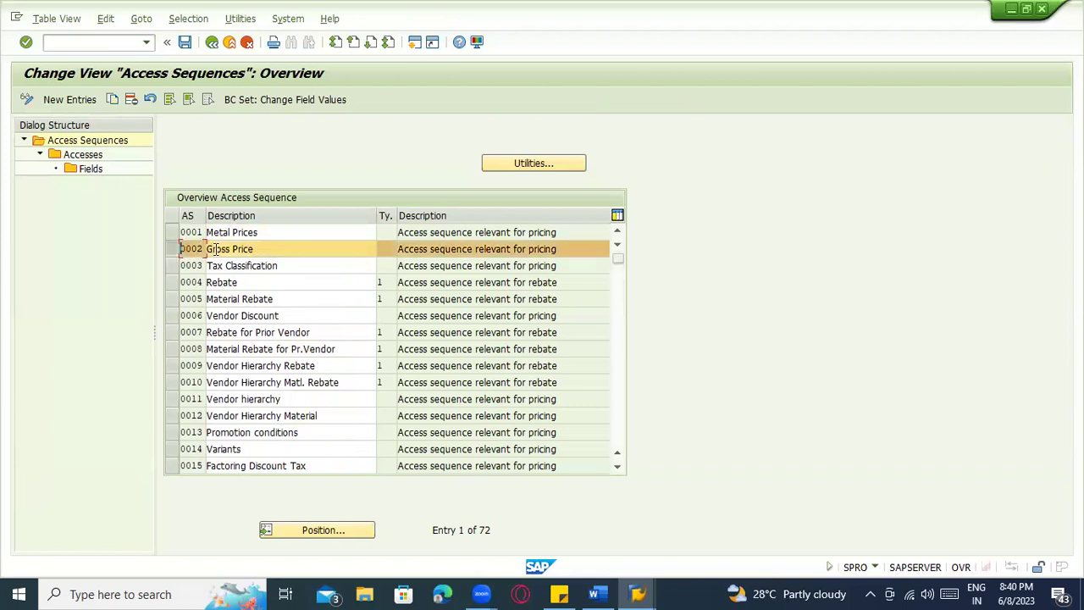
click(256, 249)
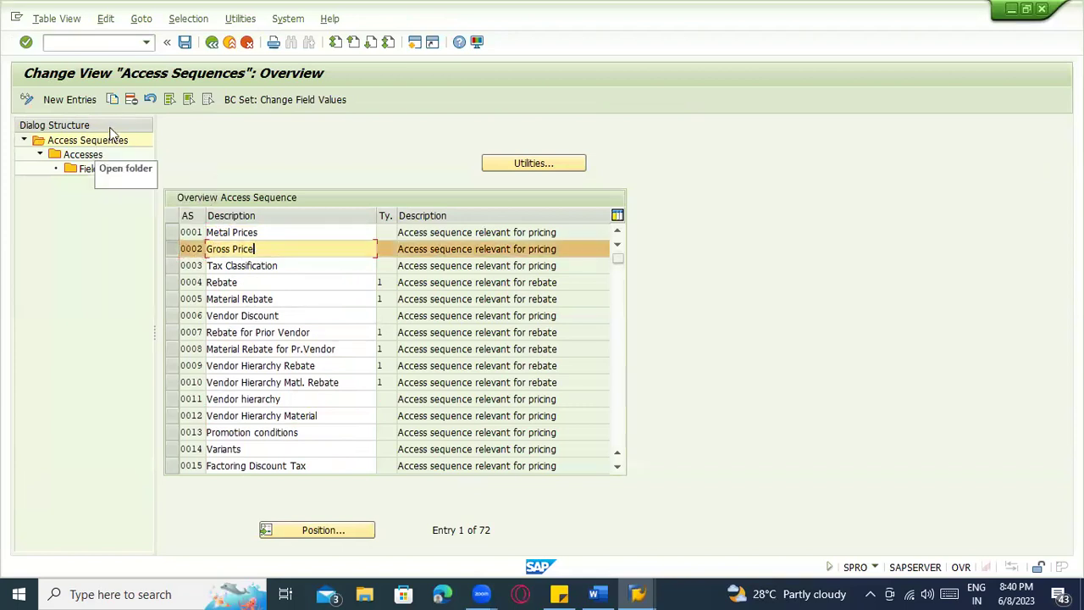
click(112, 99)
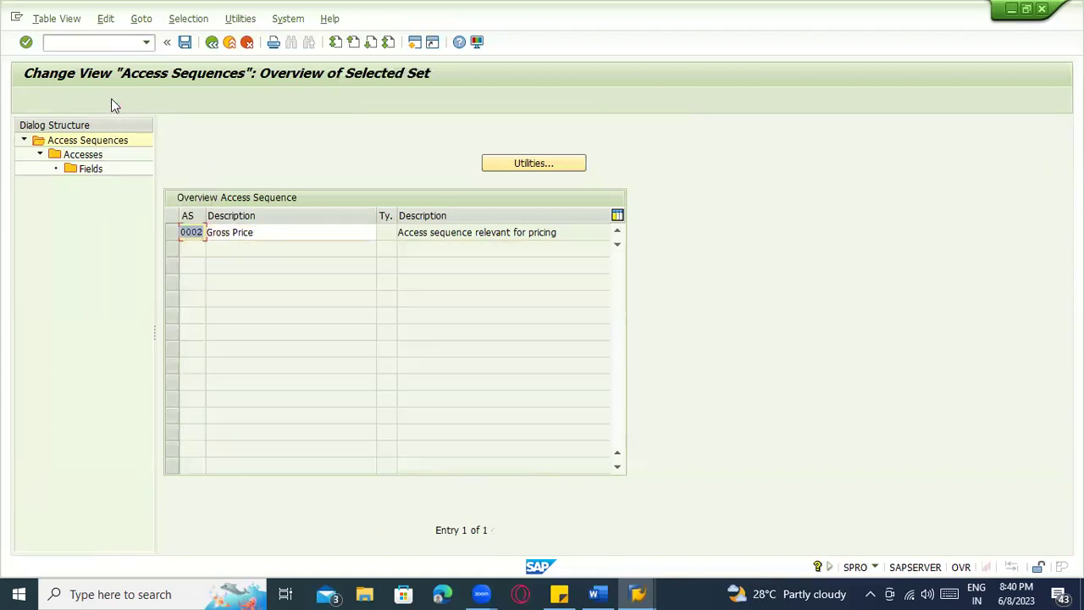
text(Z)
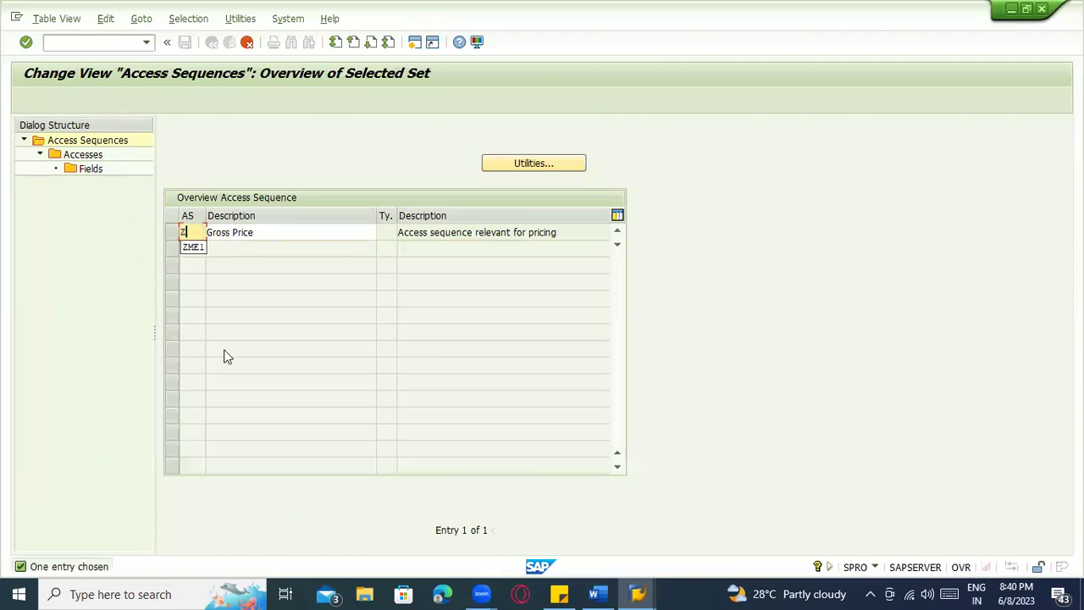
text(002)
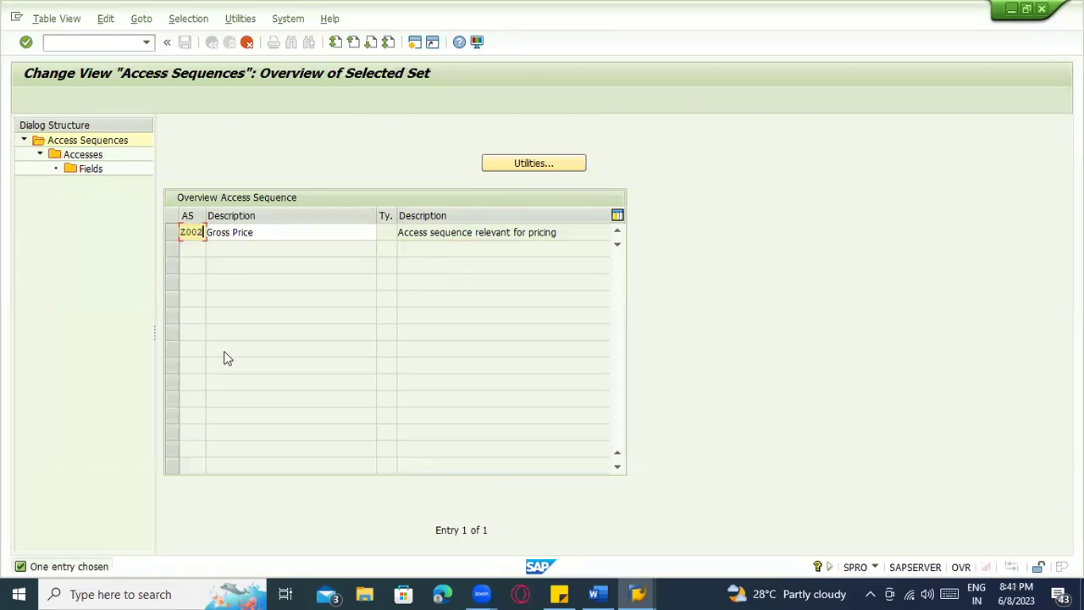
click(263, 235)
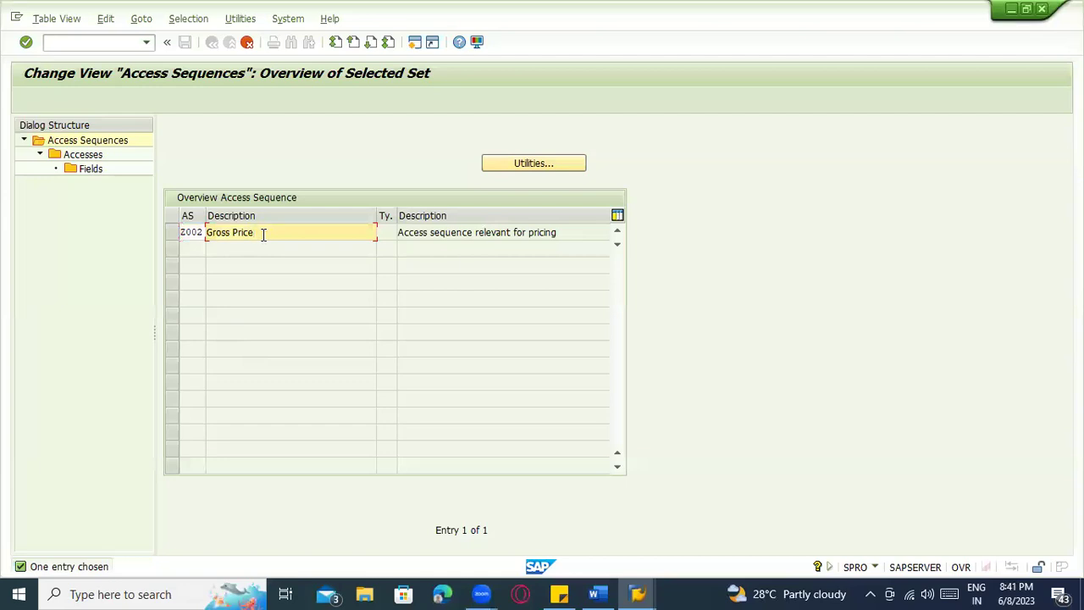
text(- Testing)
key(Return)
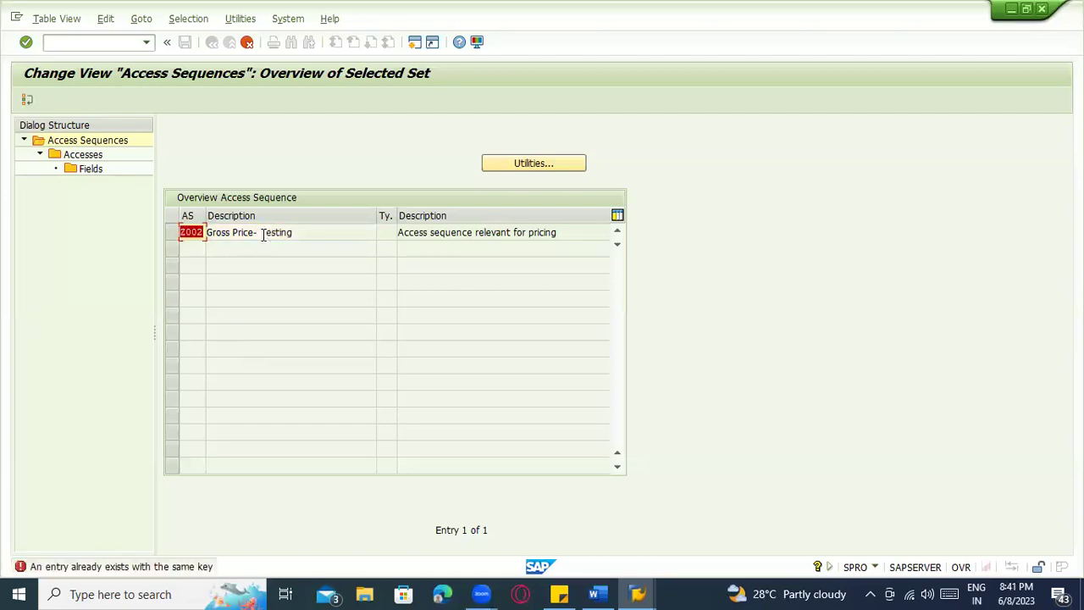
- Change the key of the copied access sequence to Z902 and submit the copy
click(184, 232)
text(9)
key(Return)
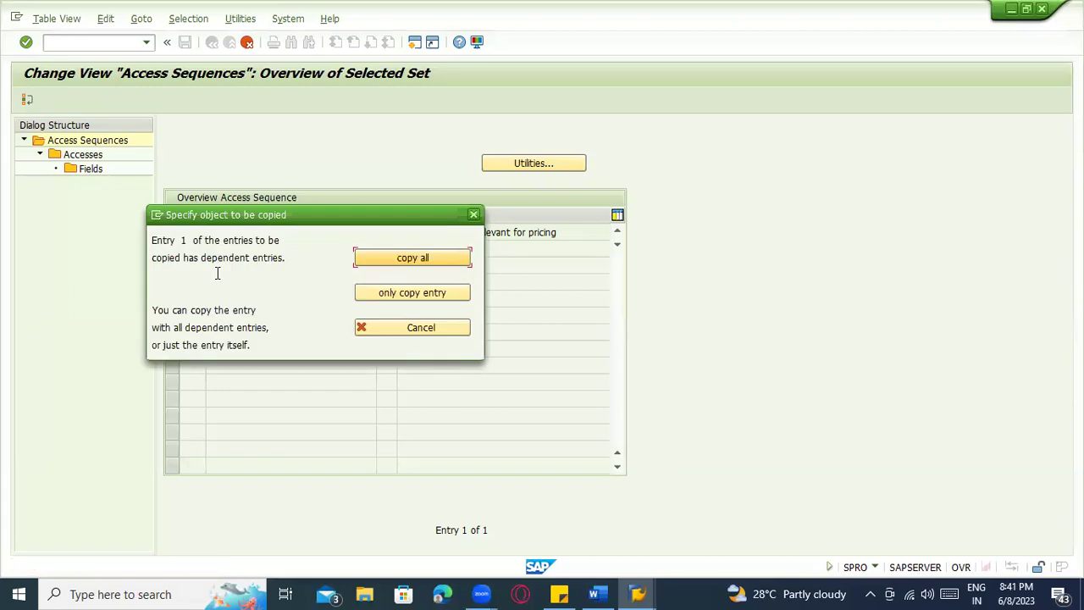
- Copy the access sequence Z902 with all its dependent entries, accepting every notice about the unfavorable field sequence
click(367, 262)
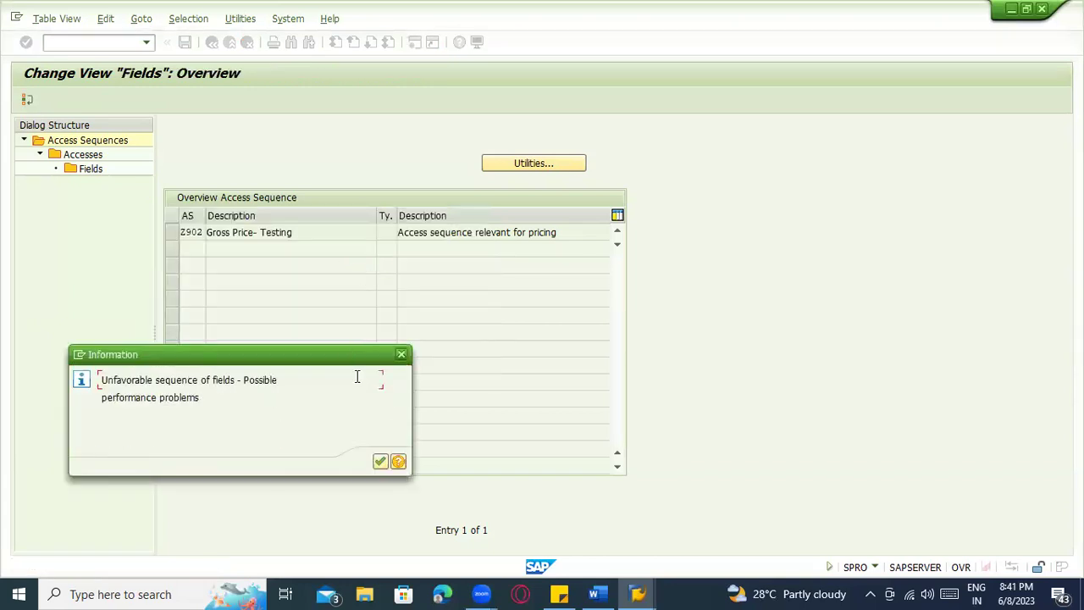
click(380, 462)
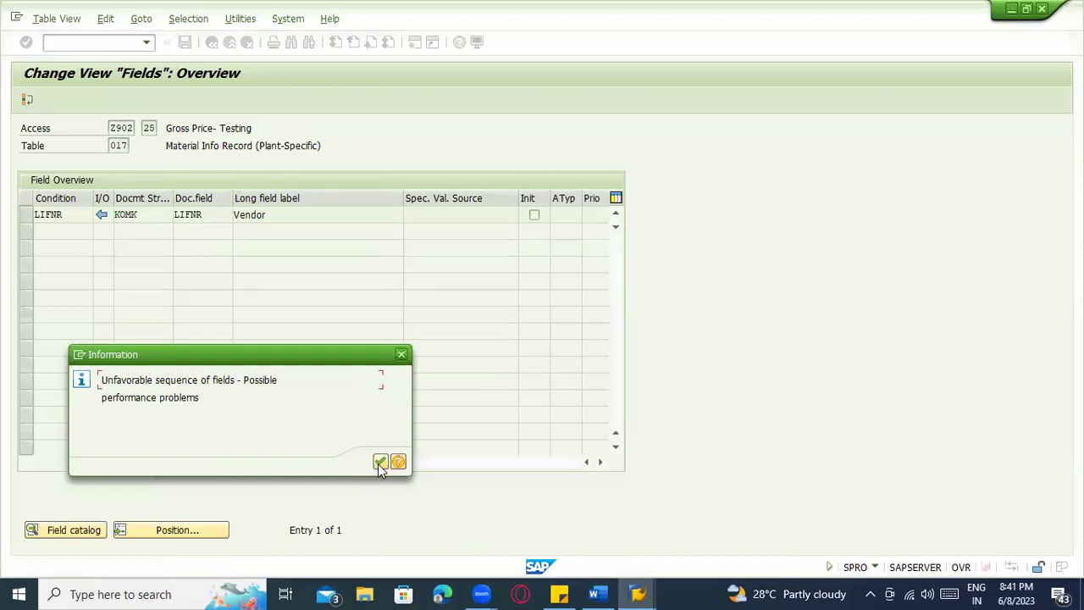
click(380, 463)
click(379, 462)
click(380, 462)
click(379, 462)
click(379, 463)
click(380, 462)
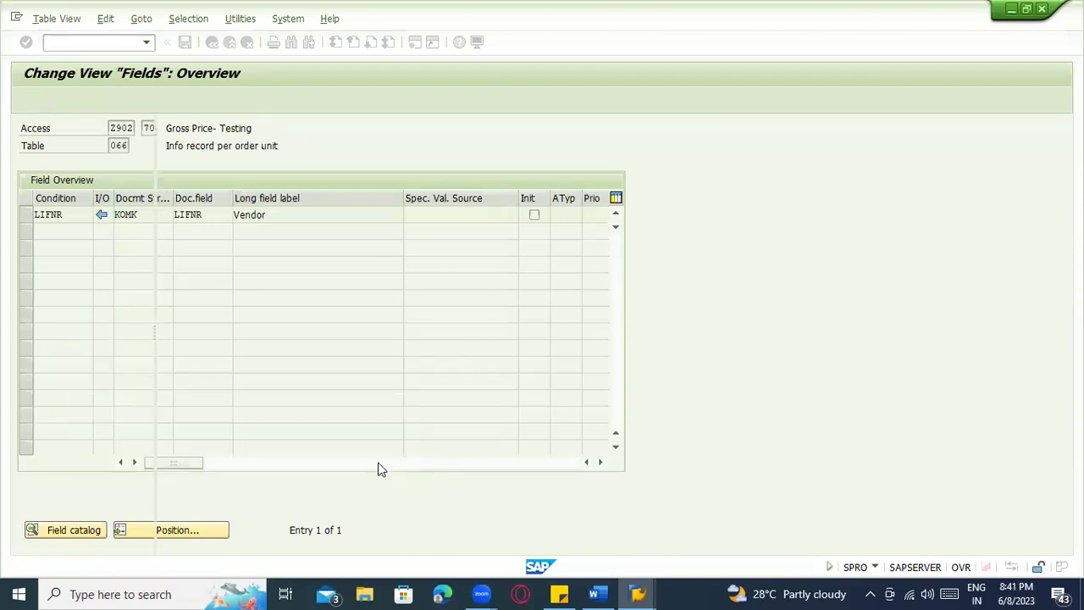
- Save the copied access sequence Z902 under the workbench request EH7K900716
click(185, 42)
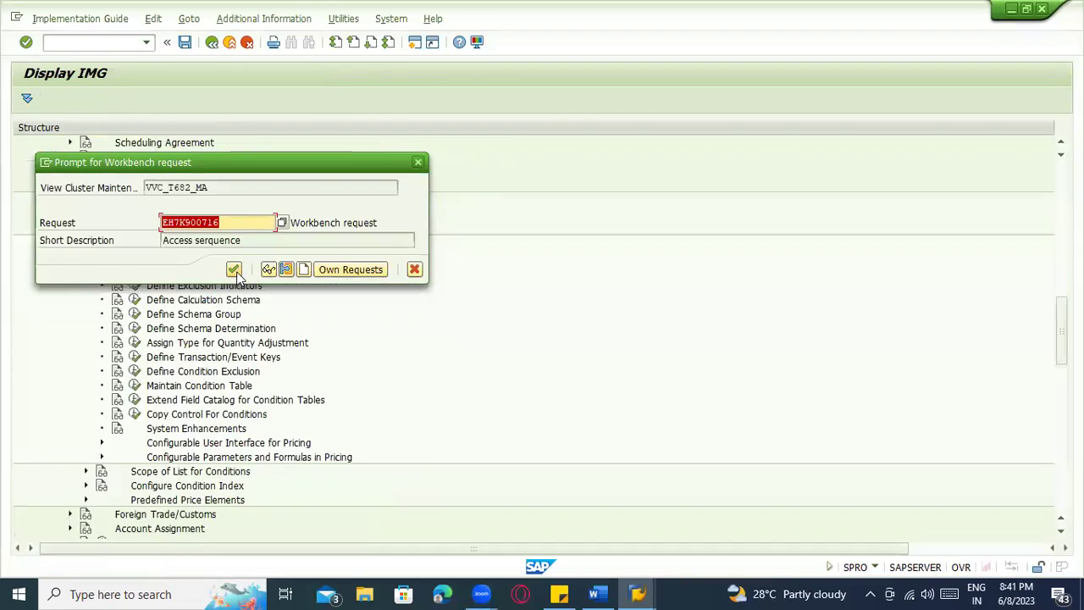
click(234, 270)
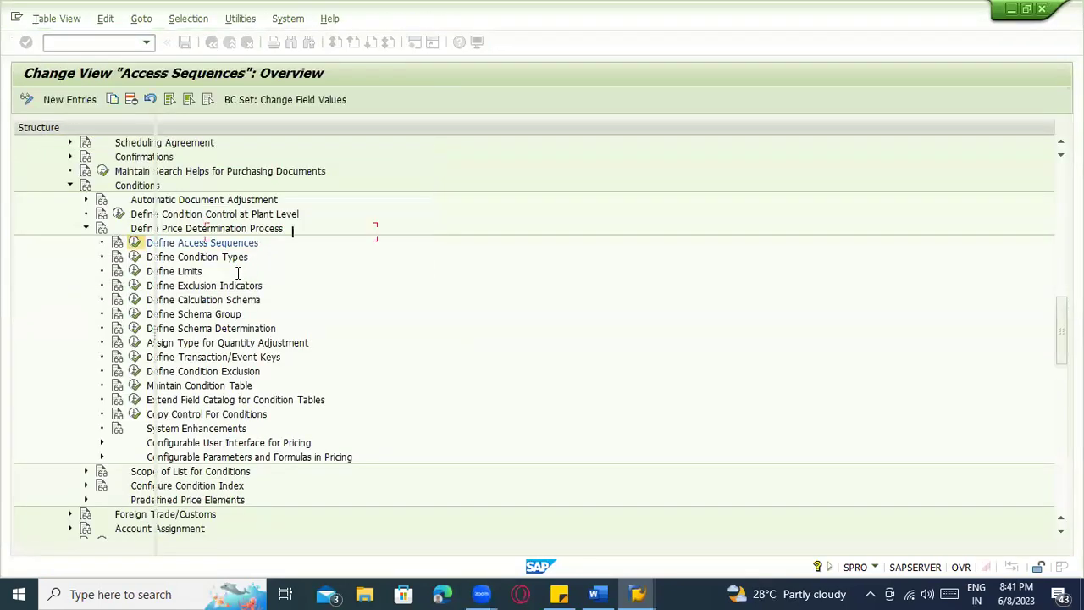
click(301, 234)
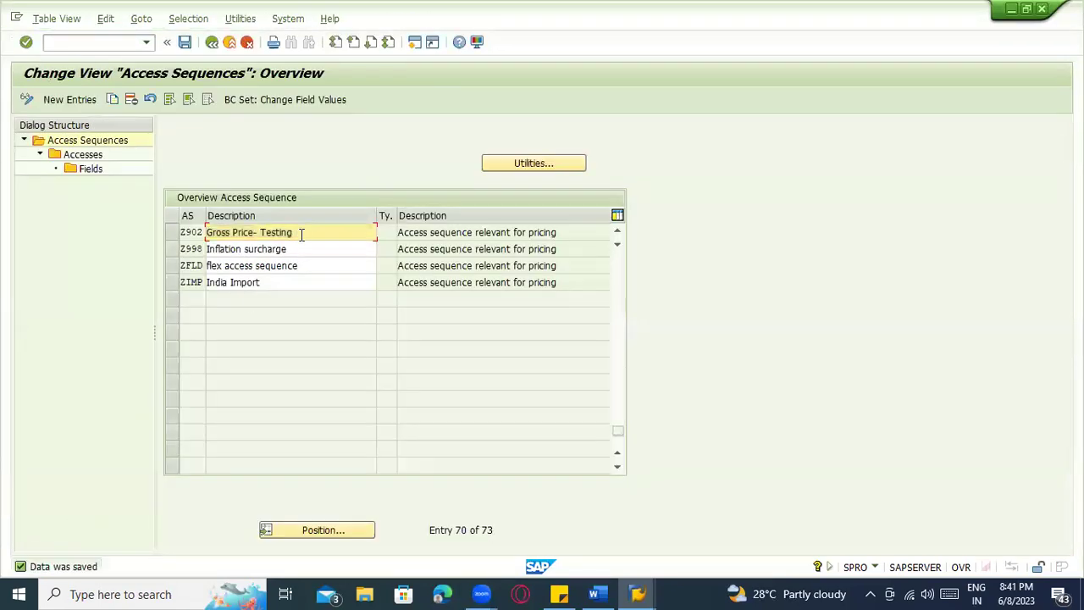
- Display the accesses of access sequence 0002 Gross Price and widen the condition table column to examine its assigned tables
scroll(297, 283, up, 2)
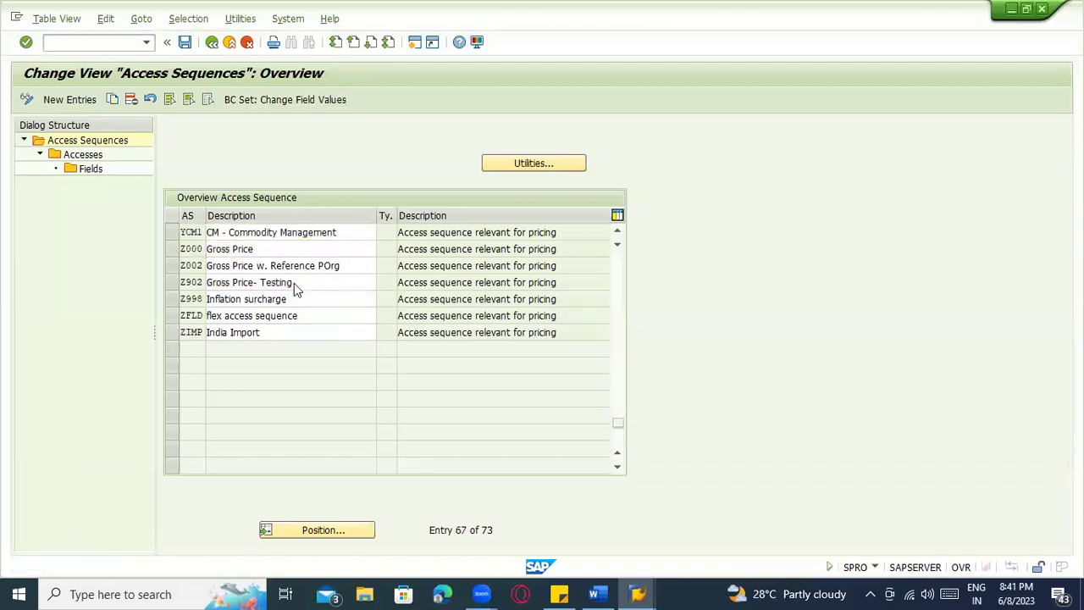
scroll(294, 282, up, 20)
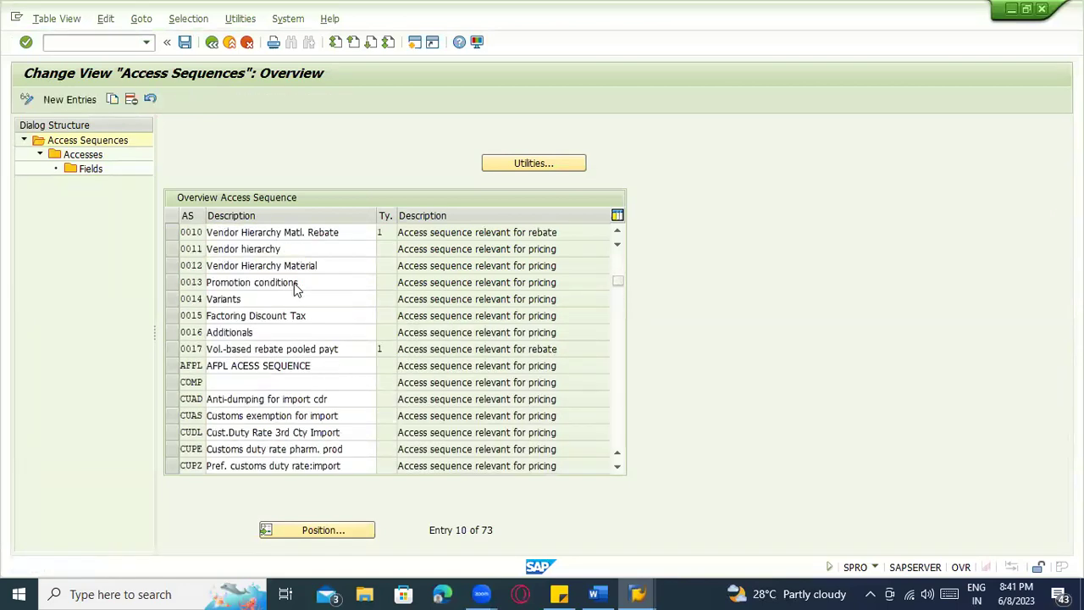
click(179, 251)
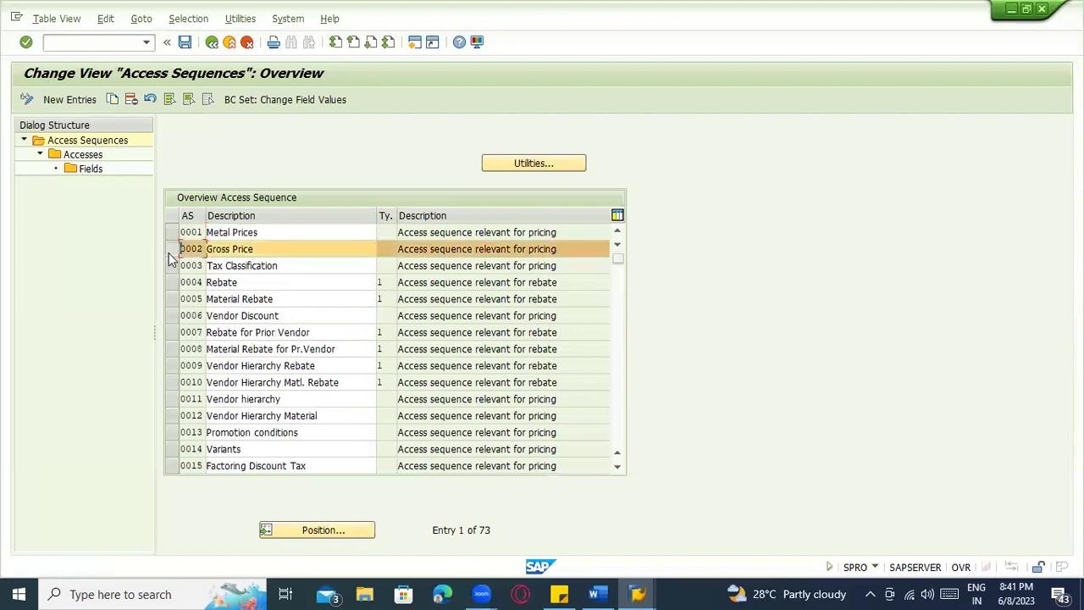
click(188, 249)
double_click(84, 155)
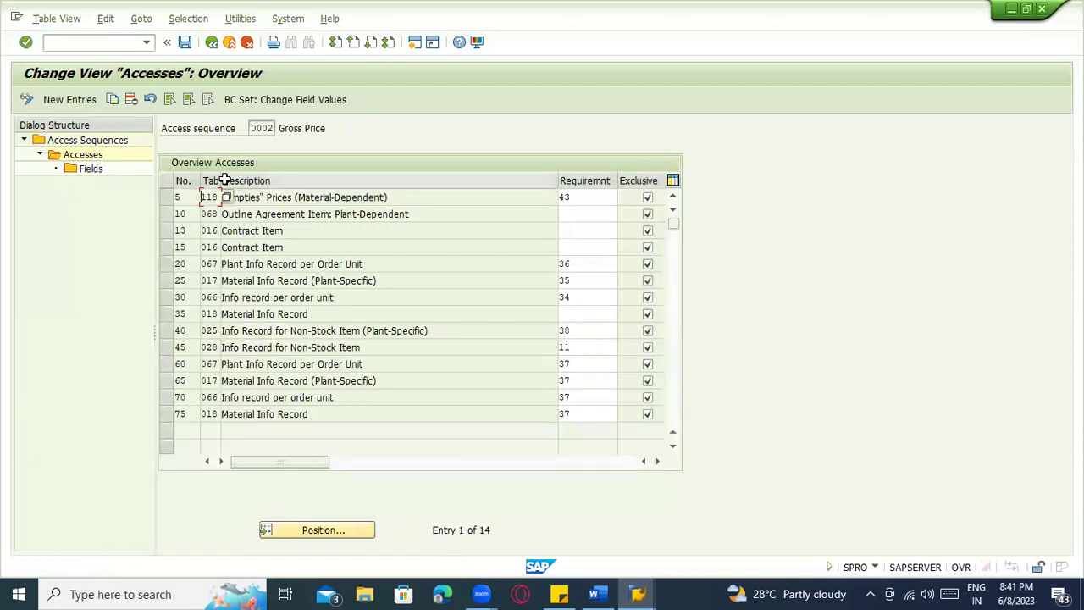
drag(220, 179, 310, 185)
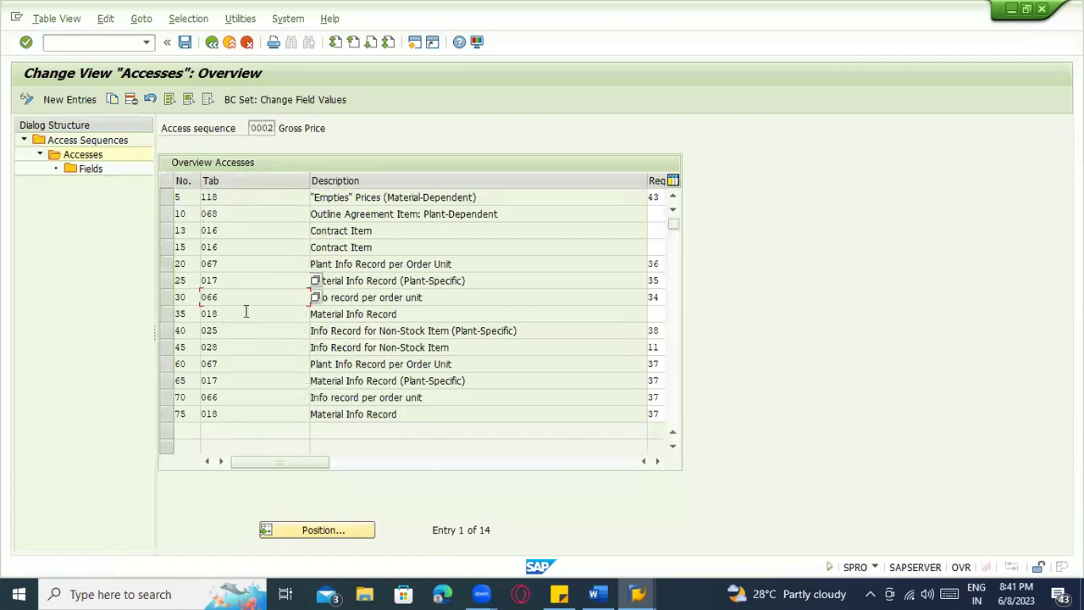
- Return to the access sequence overview and open the accesses of Z902 Gross Price- Testing
click(211, 42)
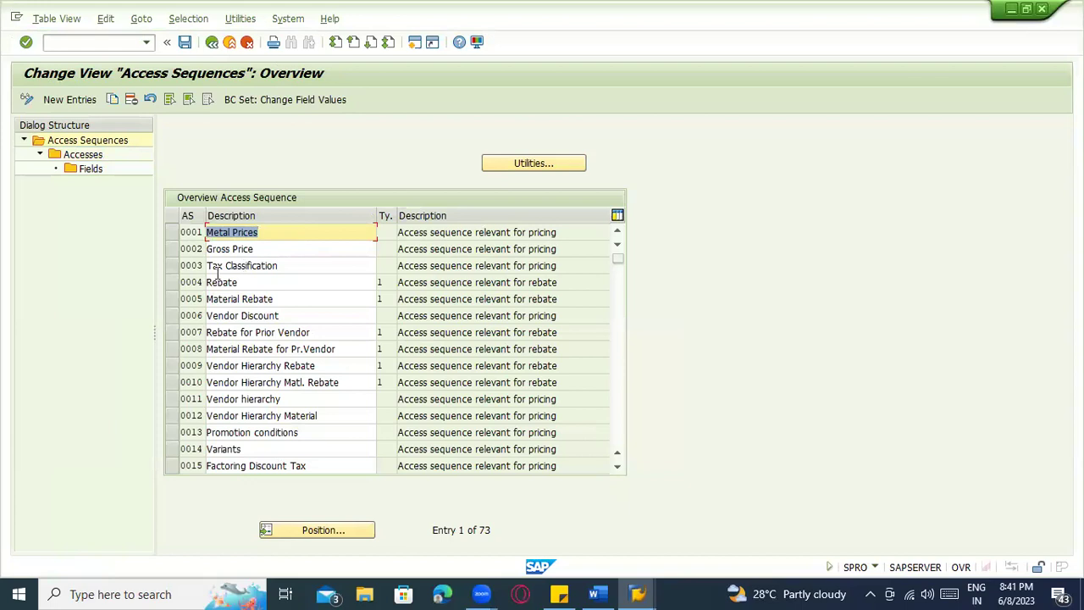
scroll(244, 383, down, 3)
scroll(244, 384, down, 4)
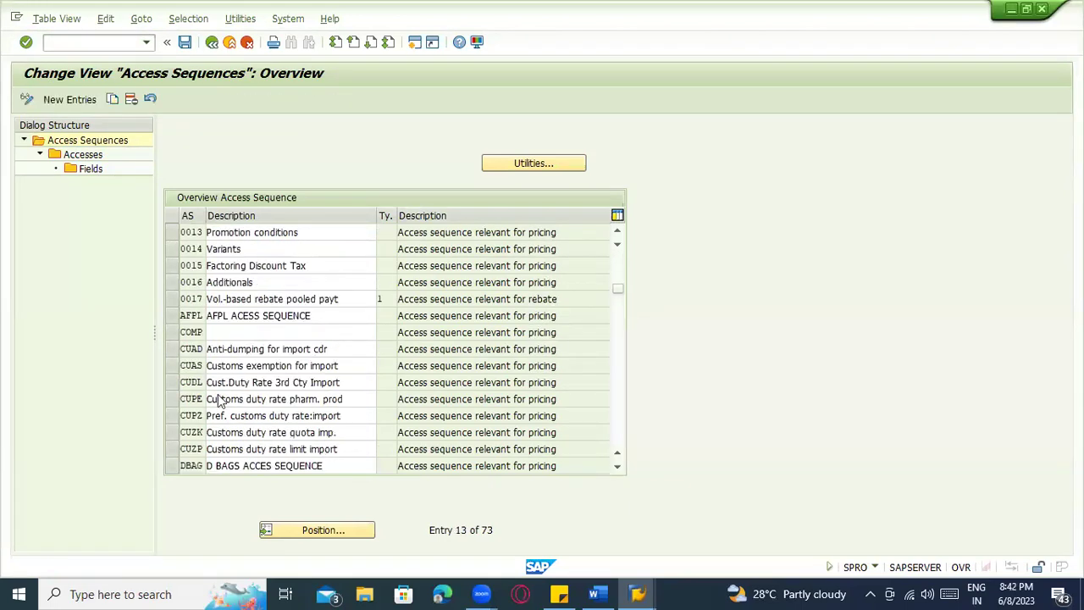
scroll(203, 394, down, 8)
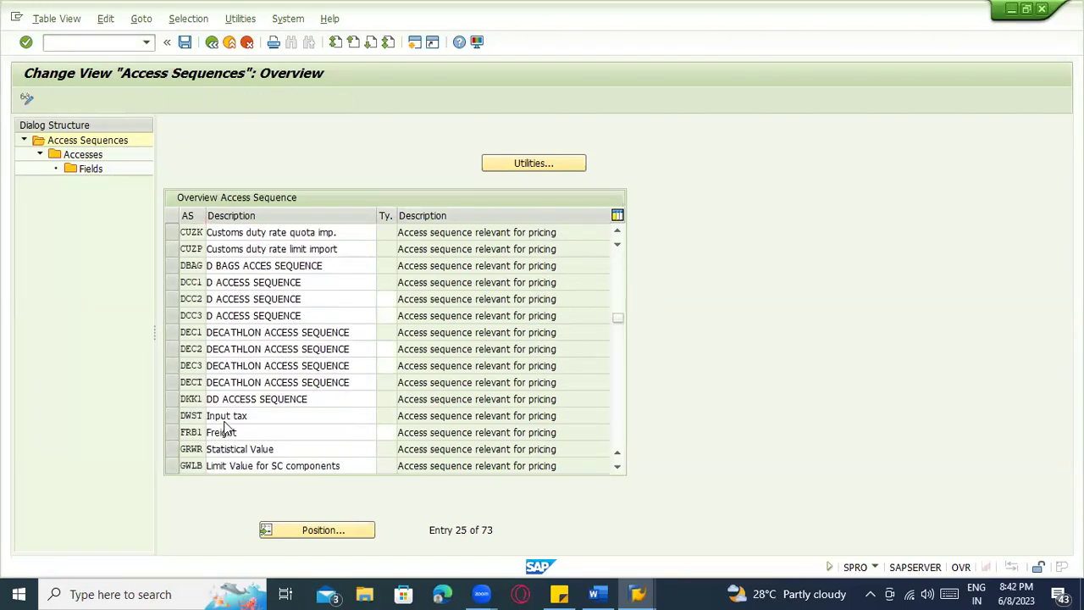
scroll(238, 413, down, 6)
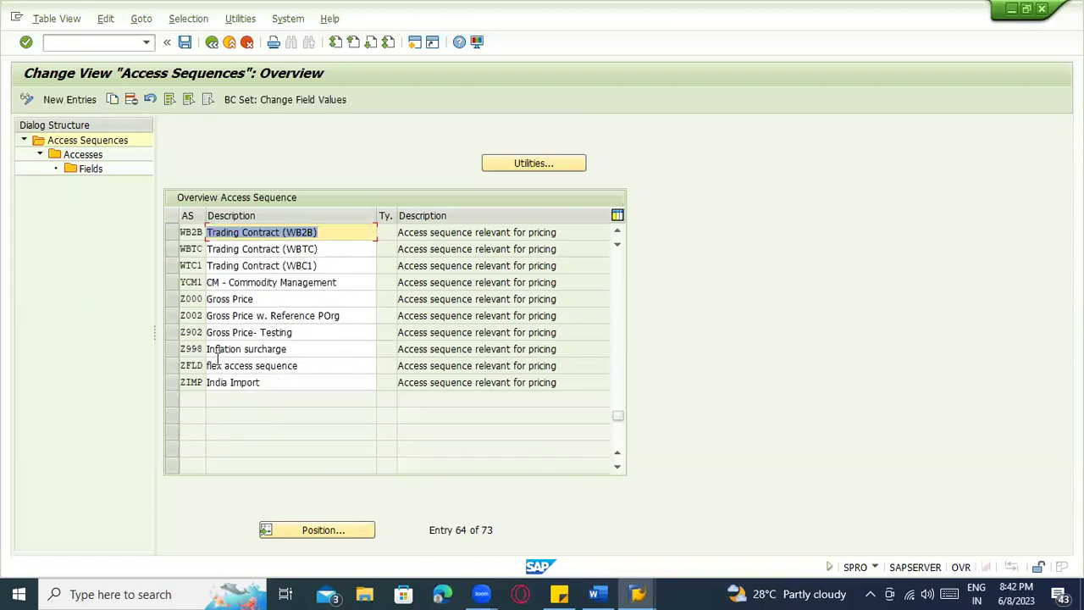
click(217, 335)
click(170, 332)
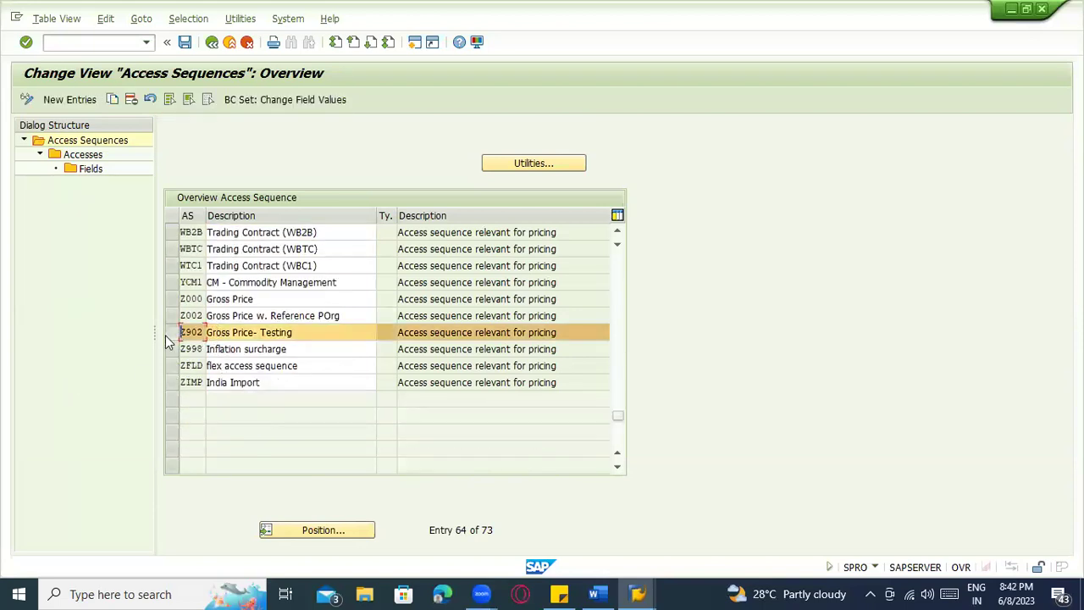
double_click(83, 154)
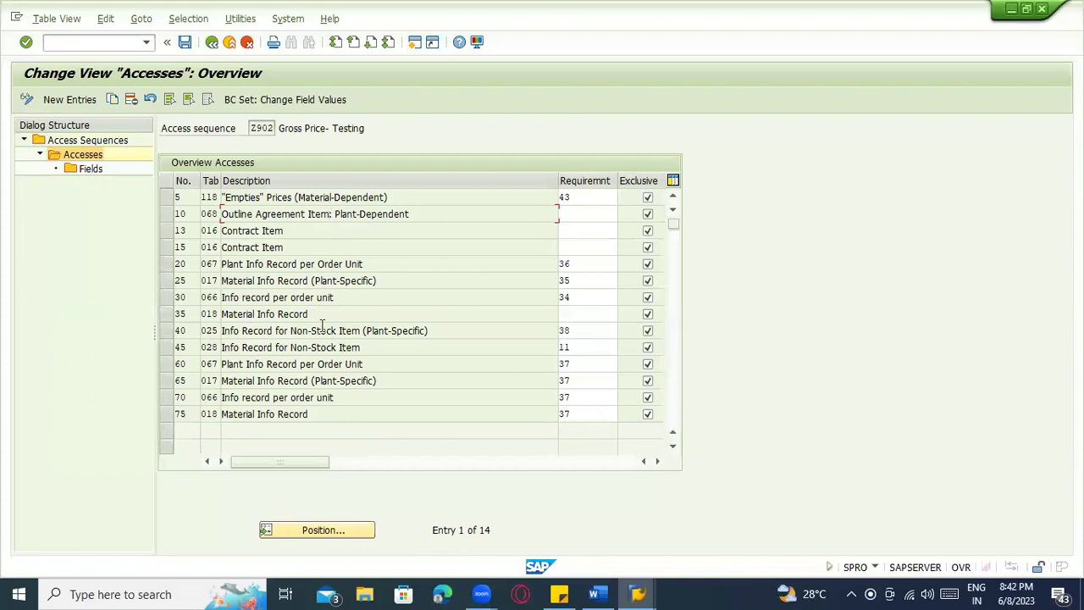
click(328, 219)
- Start new access entries for Z902, number the first access 1 and begin its condition table number with 9
click(80, 99)
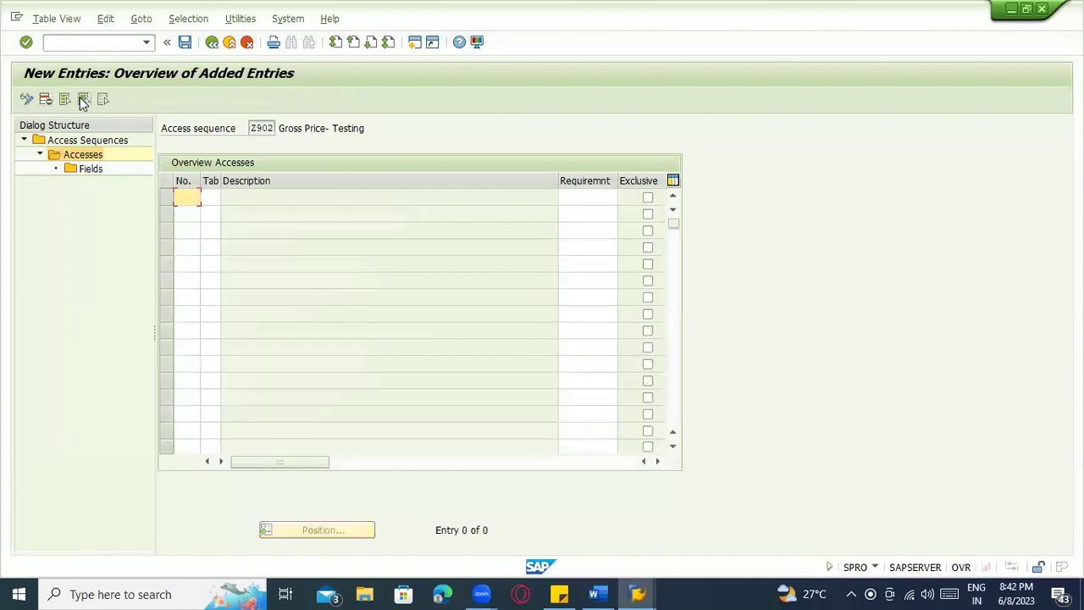
text(1)
click(204, 196)
click(187, 214)
click(188, 230)
click(188, 246)
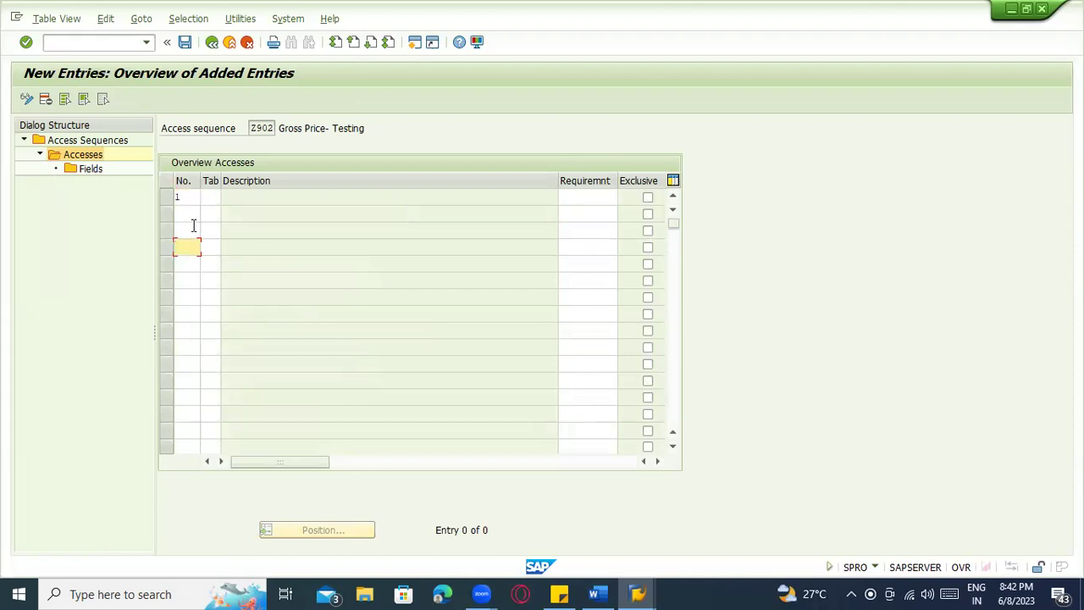
click(208, 197)
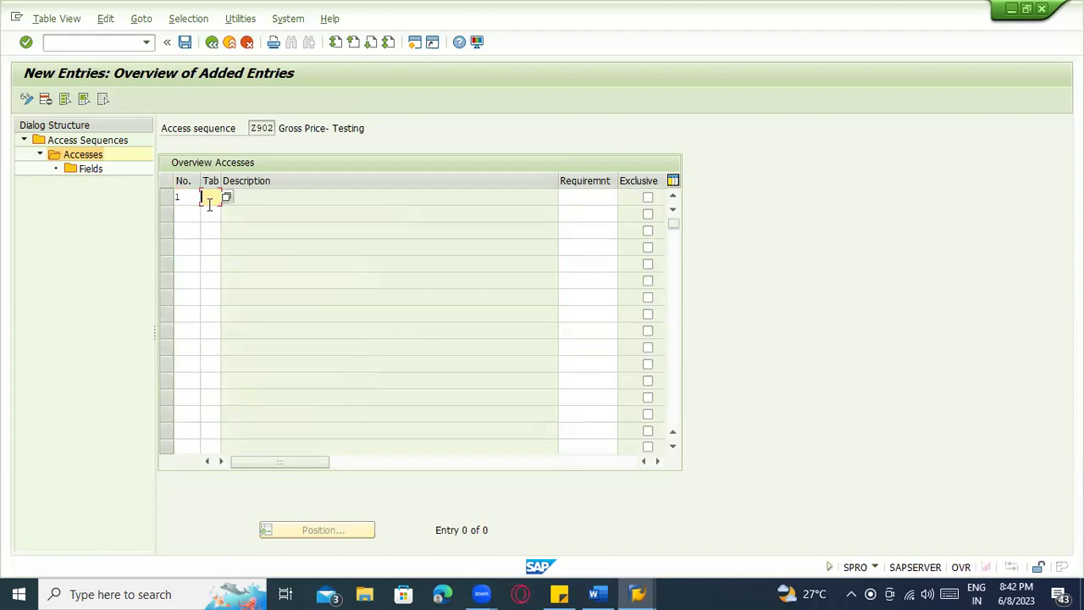
text(9)
- Switch to the Word notes, look up the condition table number for Material / Plant / vendor, and return to SAP
key(alt+Tab)
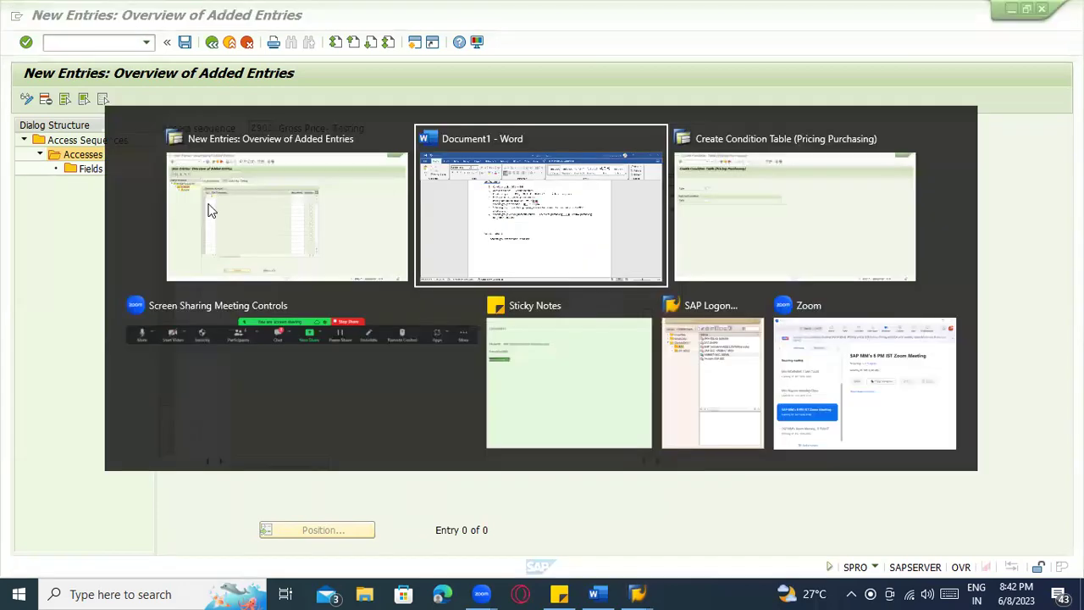
scroll(375, 270, up, 6)
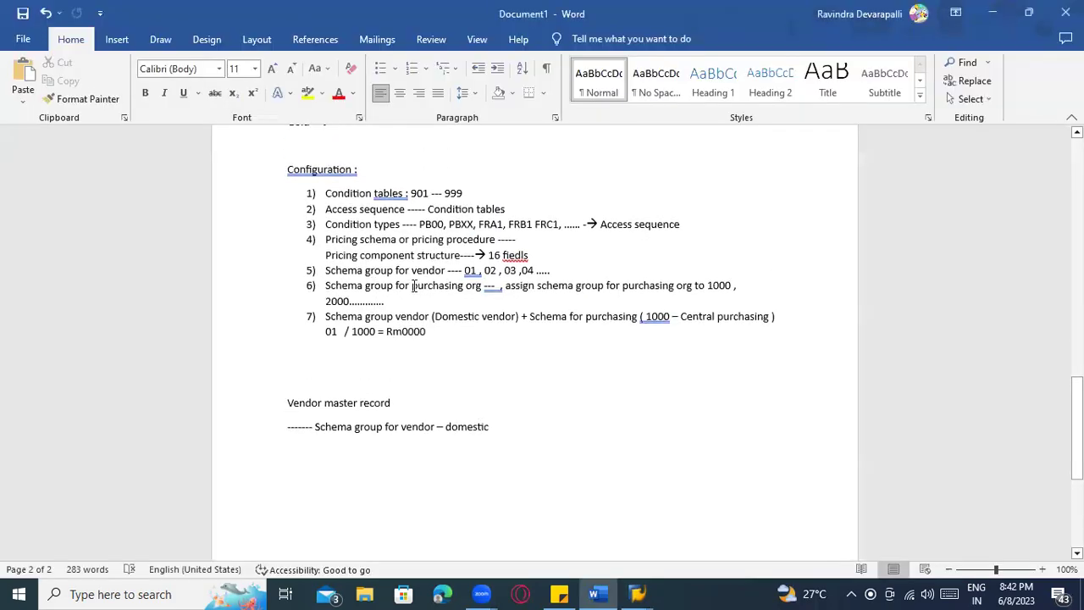
scroll(605, 304, up, 10)
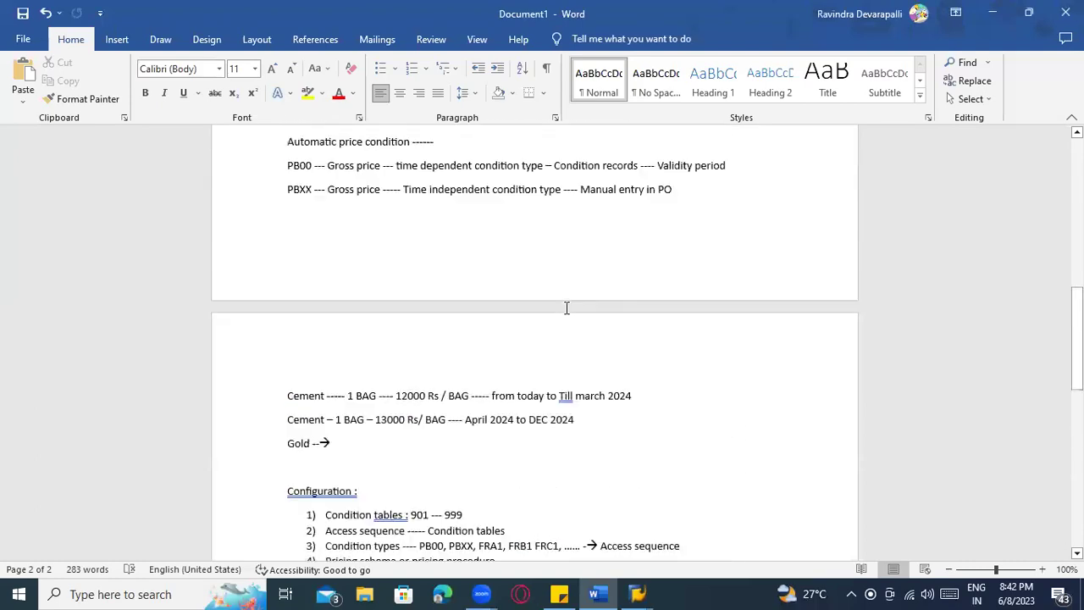
scroll(434, 273, up, 6)
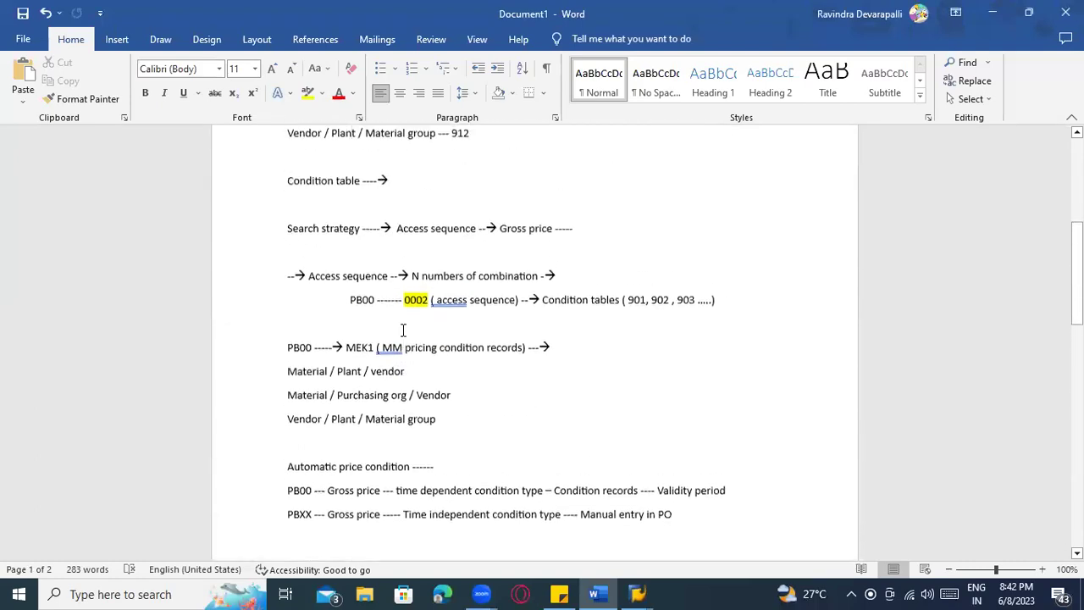
scroll(474, 240, up, 1)
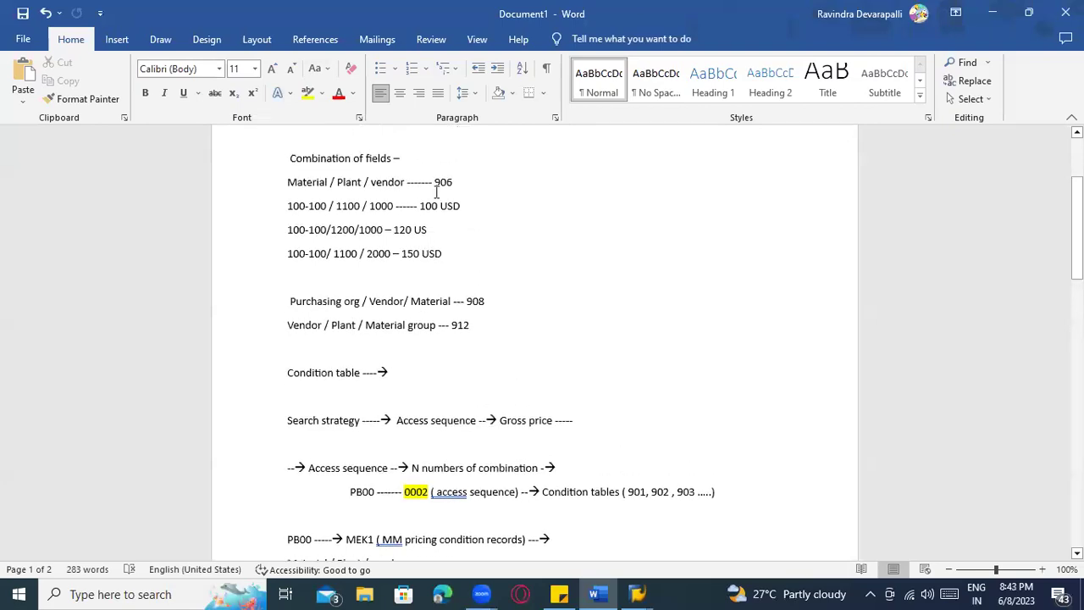
key(alt+Tab)
- Complete the condition table of access 1 as 906, mark the access as exclusive and confirm the entry
click(206, 197)
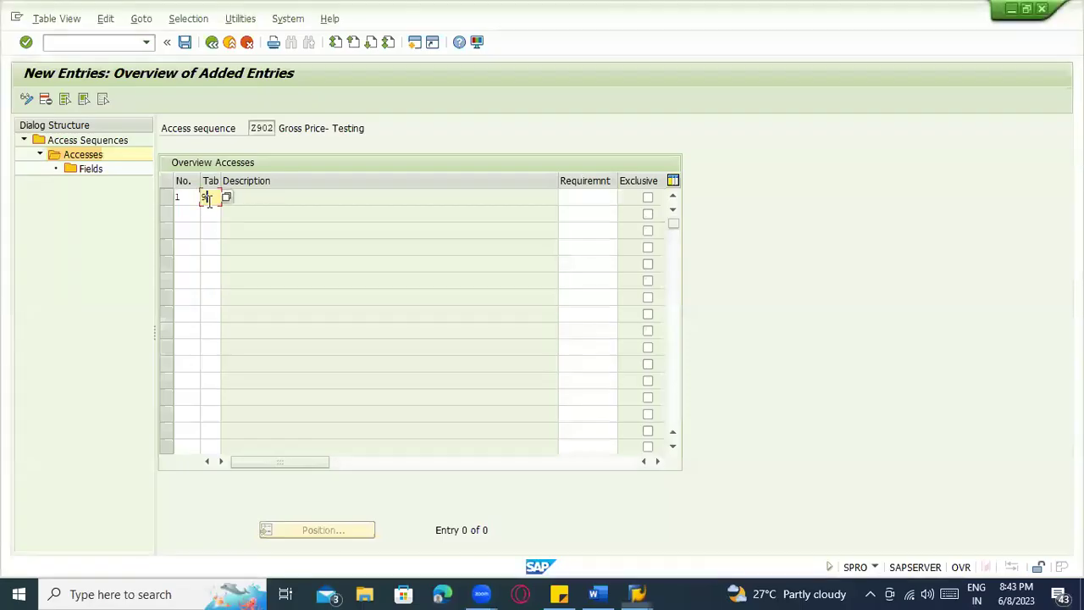
text(06)
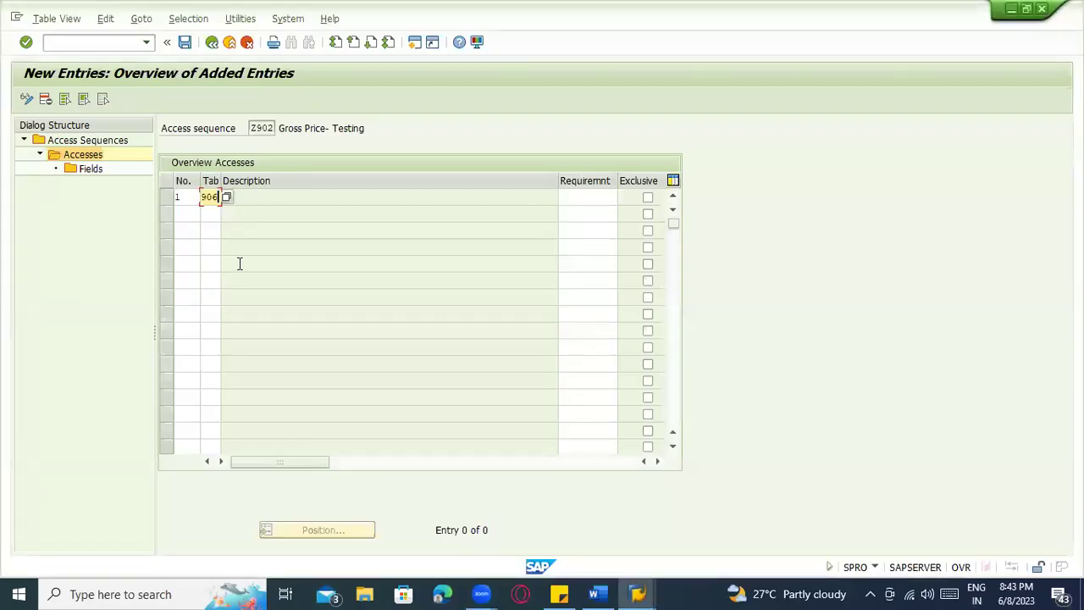
key(Tab)
key(Tab)
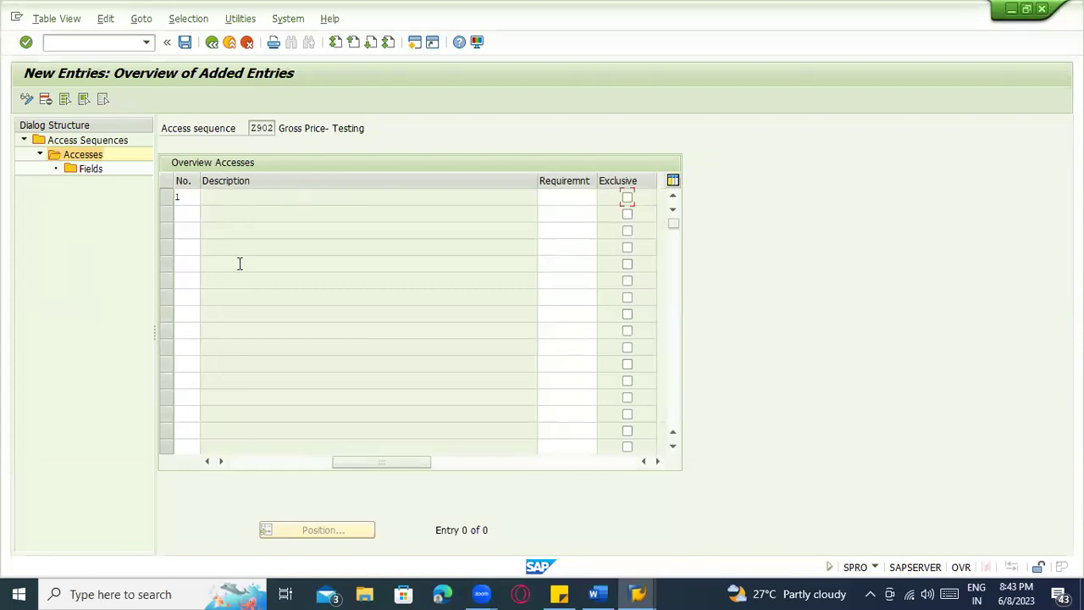
key(Return)
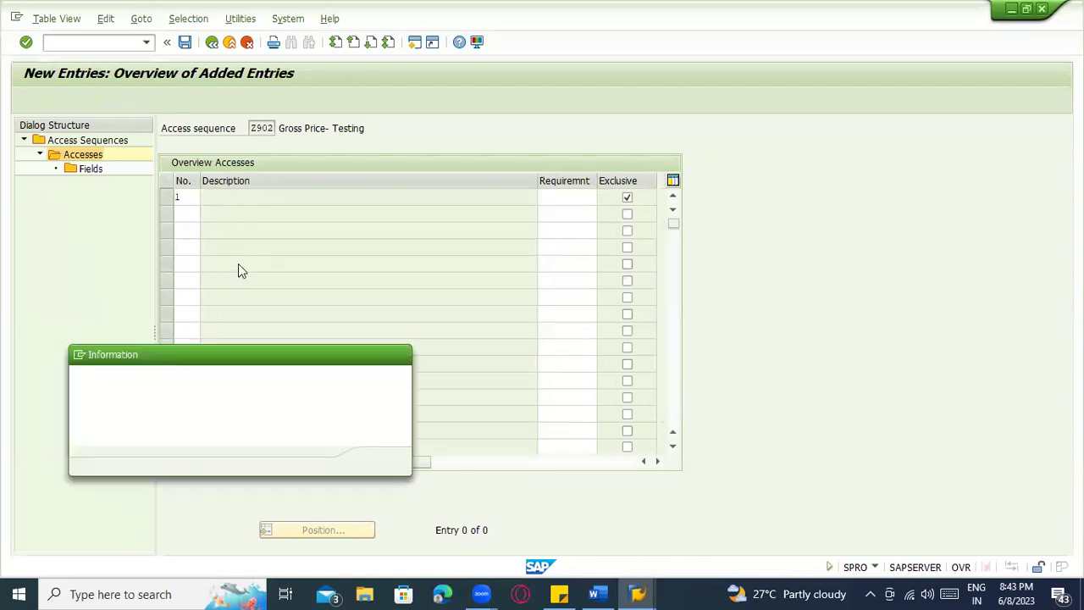
key(Return)
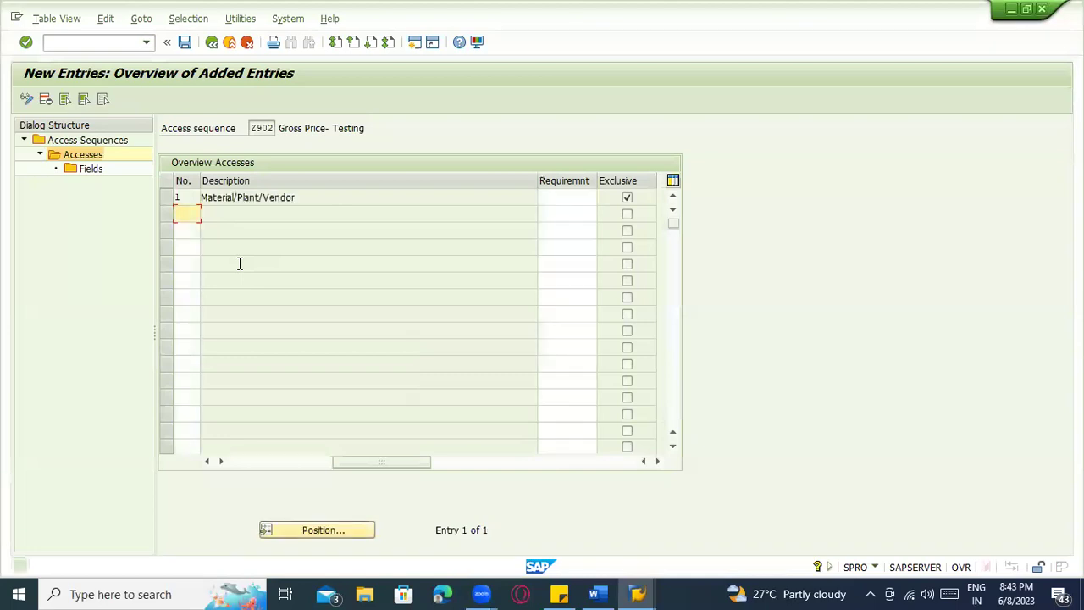
drag(397, 461, 270, 464)
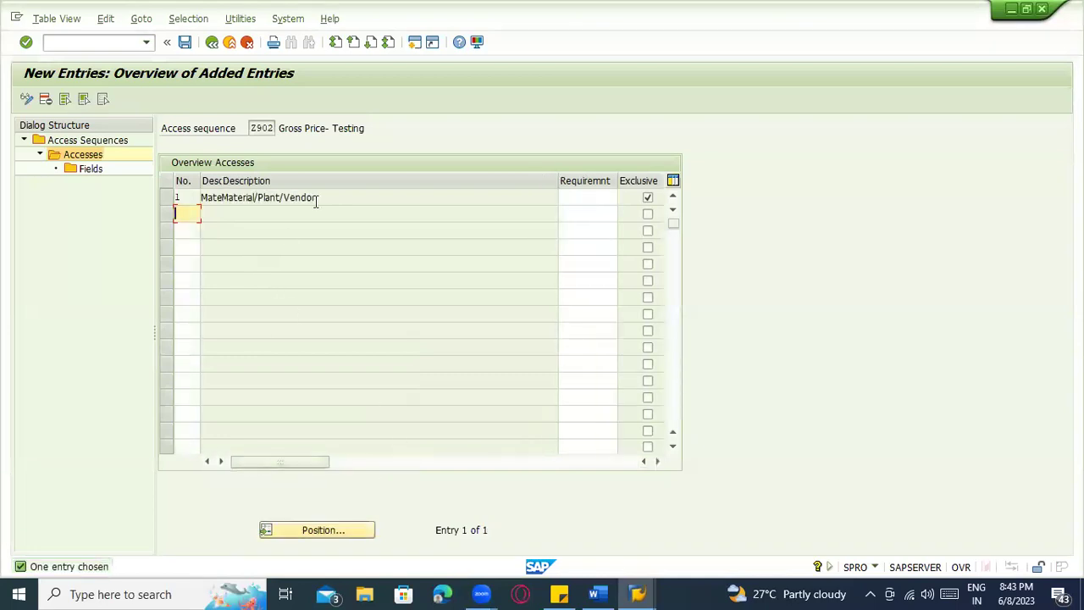
drag(319, 197, 221, 197)
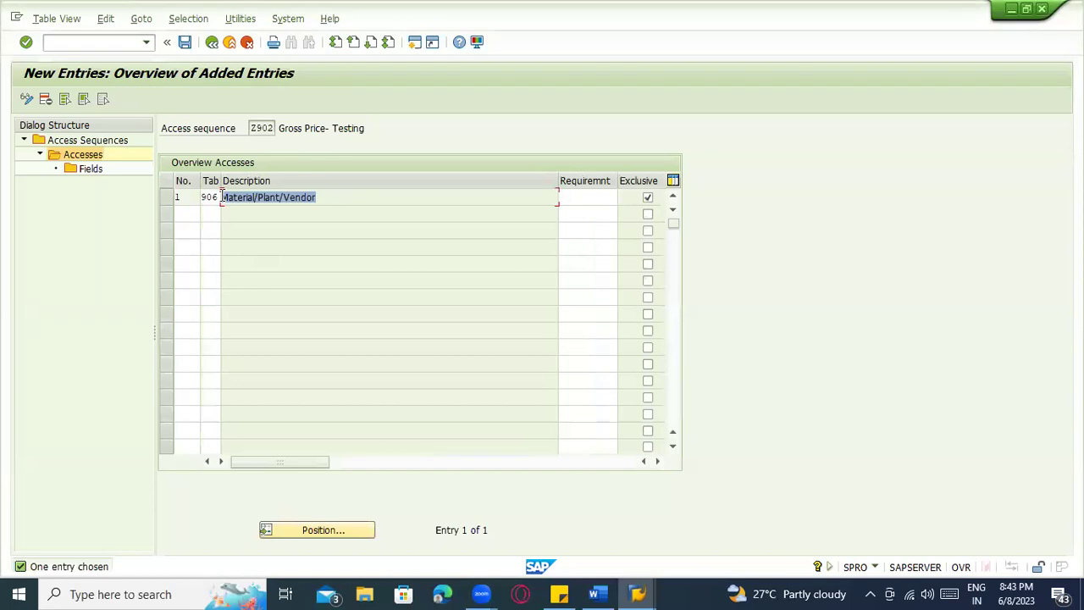
- Add access 2 to Z902 with the Purchasing org / Vendor / Material table number from the Word notes, 908, and mark it as exclusive
click(194, 215)
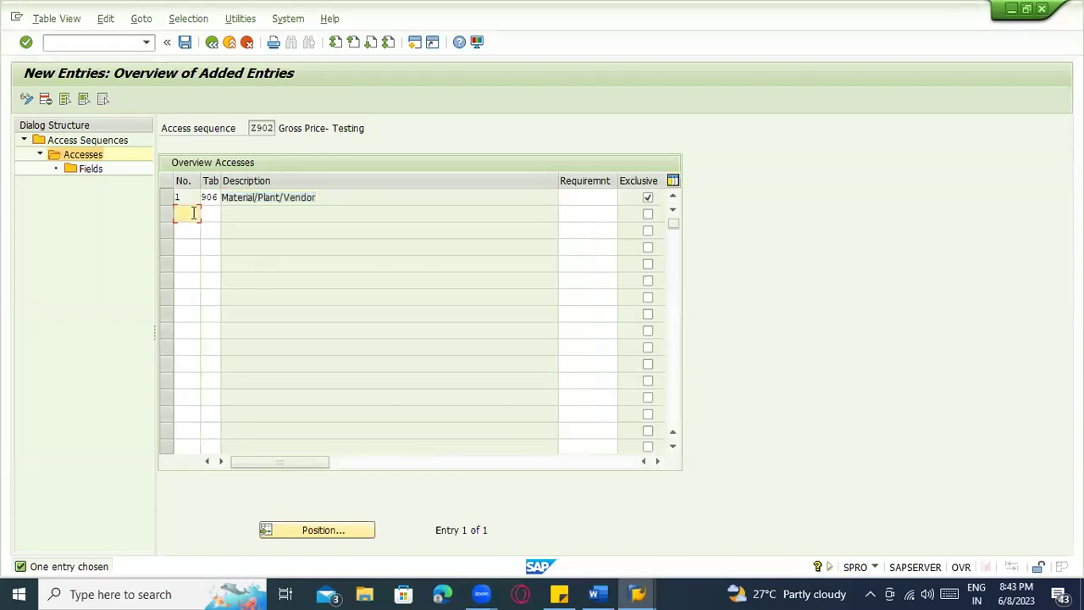
click(211, 215)
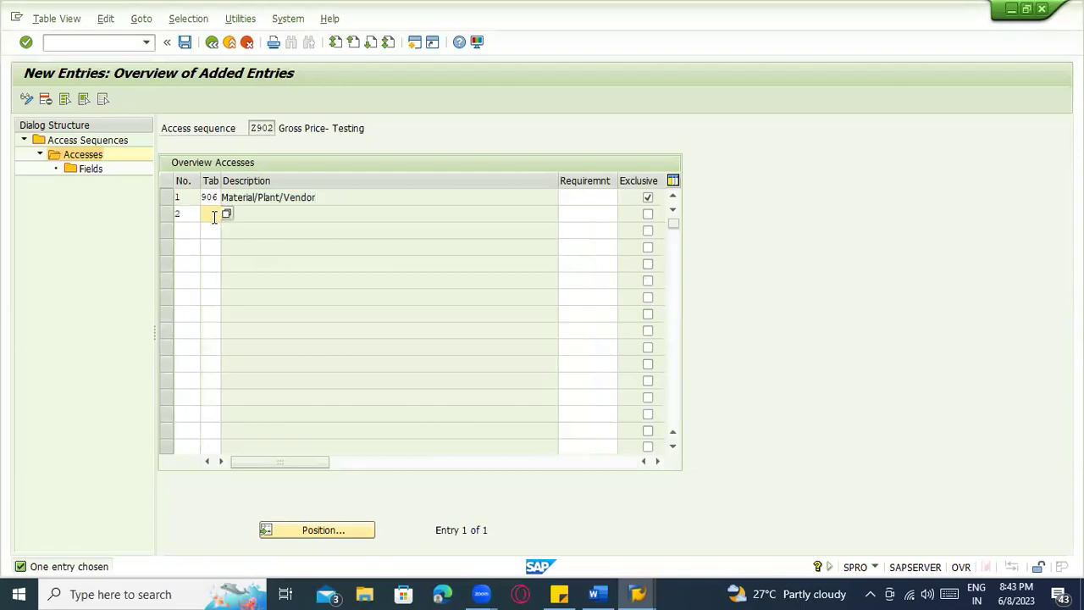
key(alt+Tab)
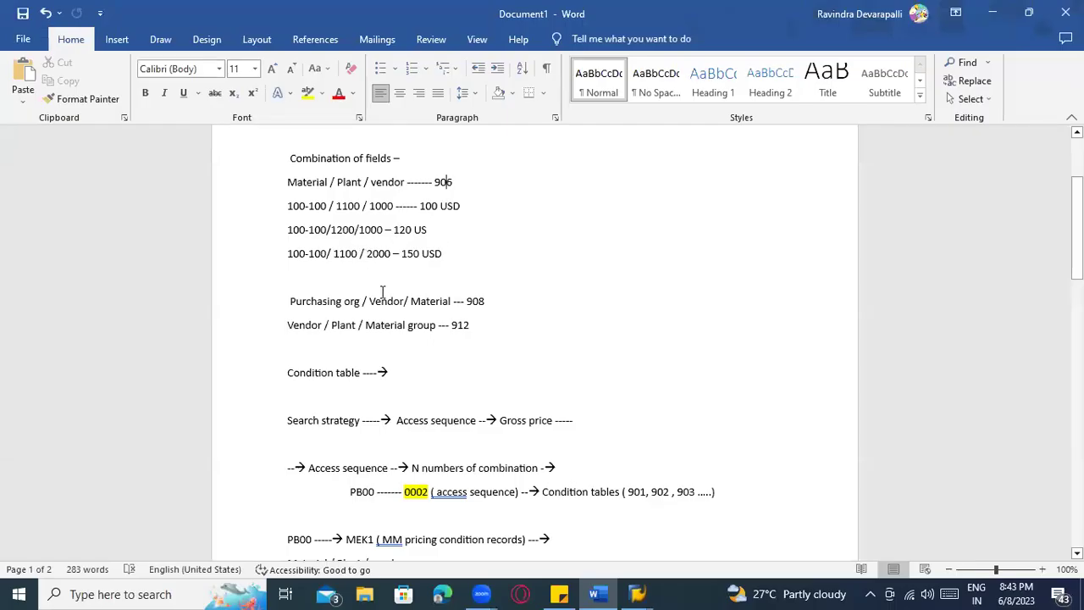
key(alt+Tab)
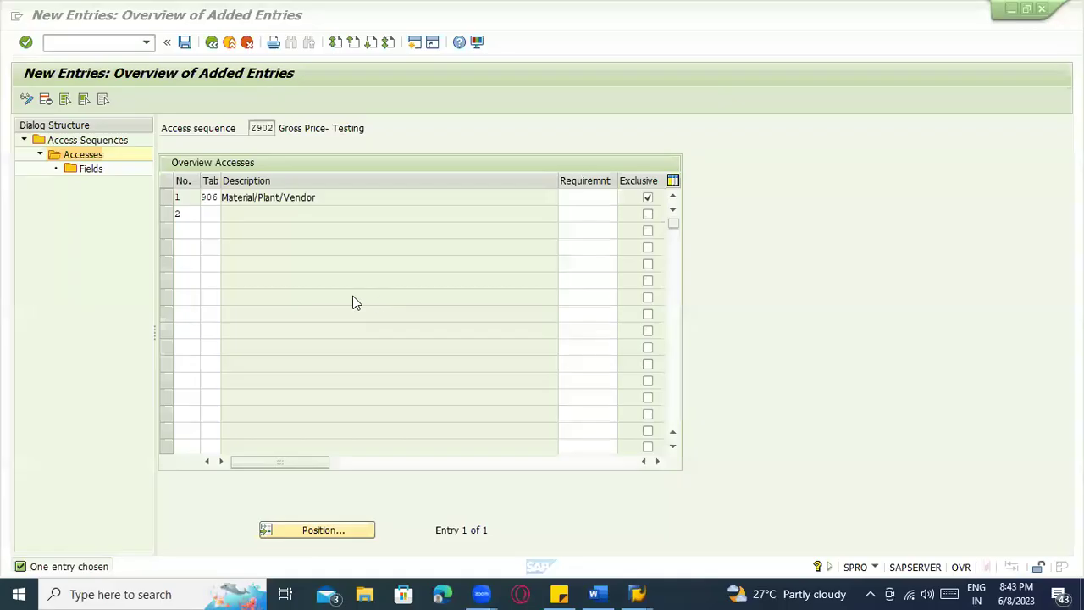
text(908)
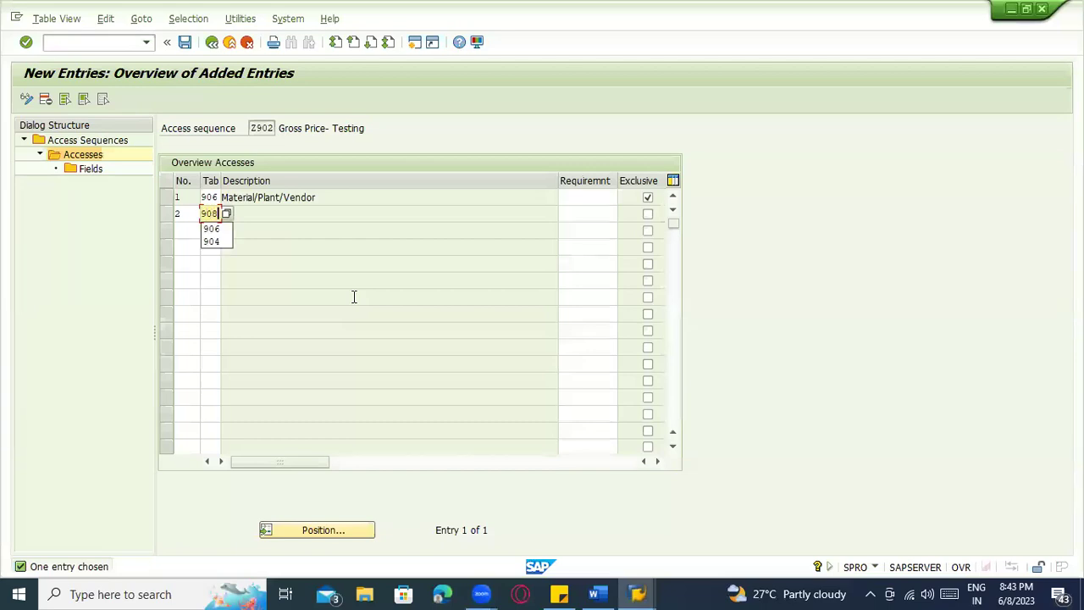
key(Return)
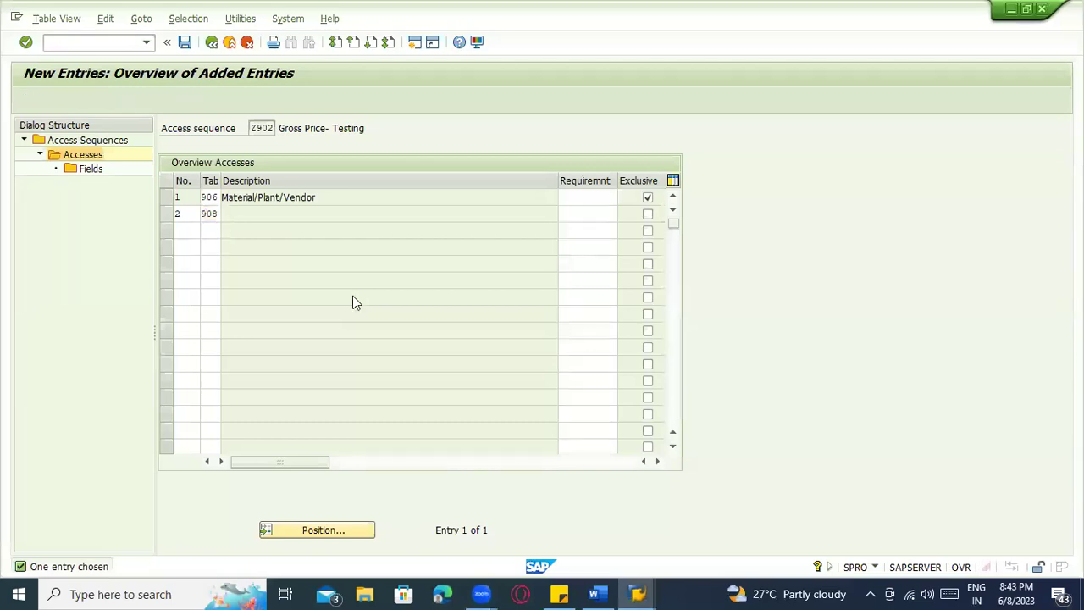
key(Return)
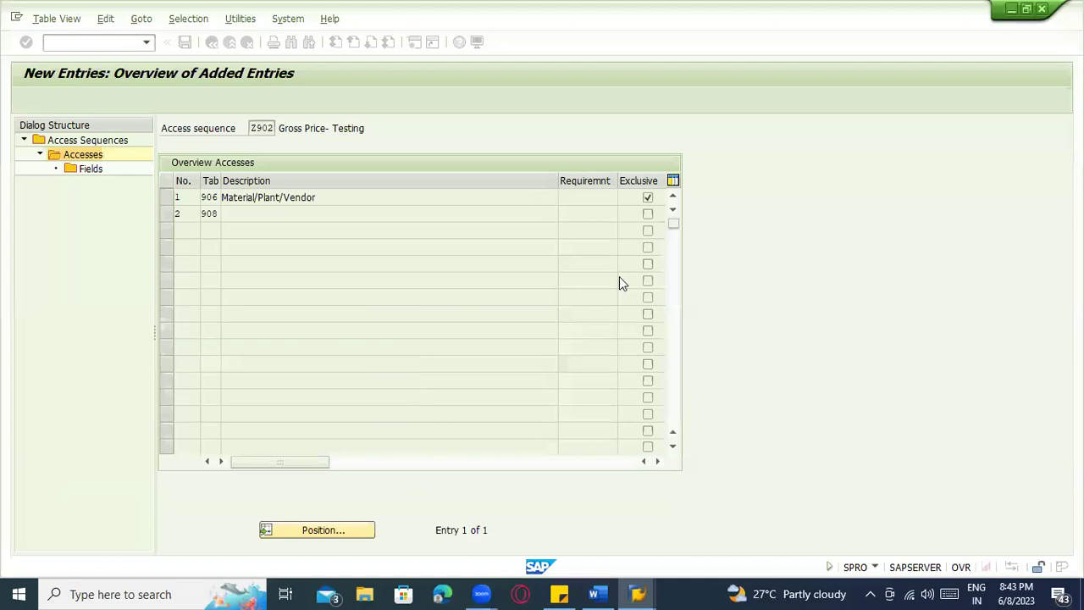
click(647, 214)
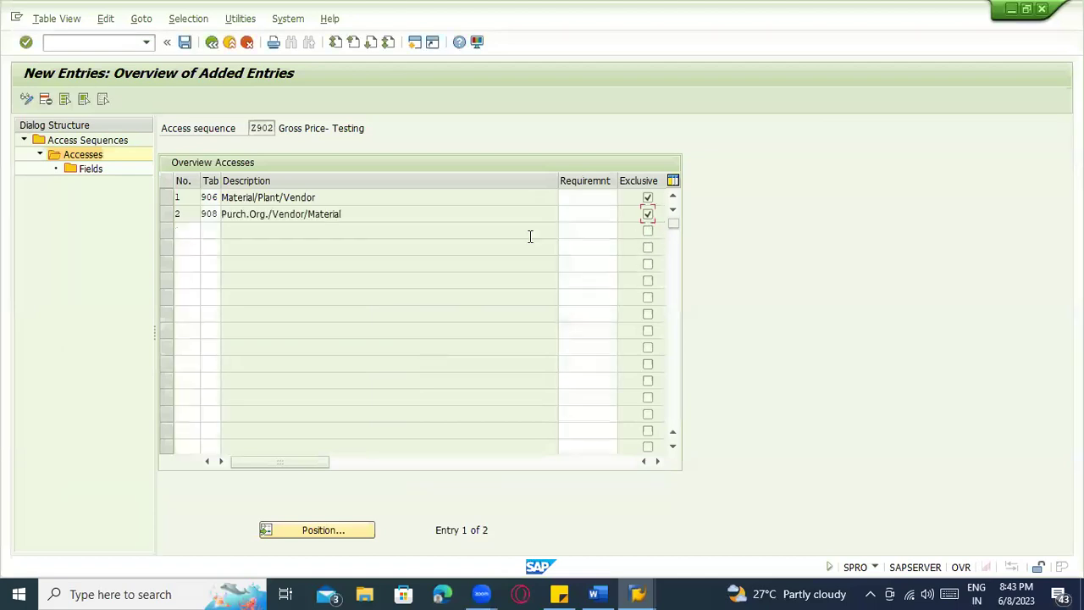
click(272, 216)
- Number the next access 3, check the Vendor / Plant / Material group table in the Word notes and enter condition table 912
click(193, 229)
text(3)
key(Tab)
key(alt+Tab)
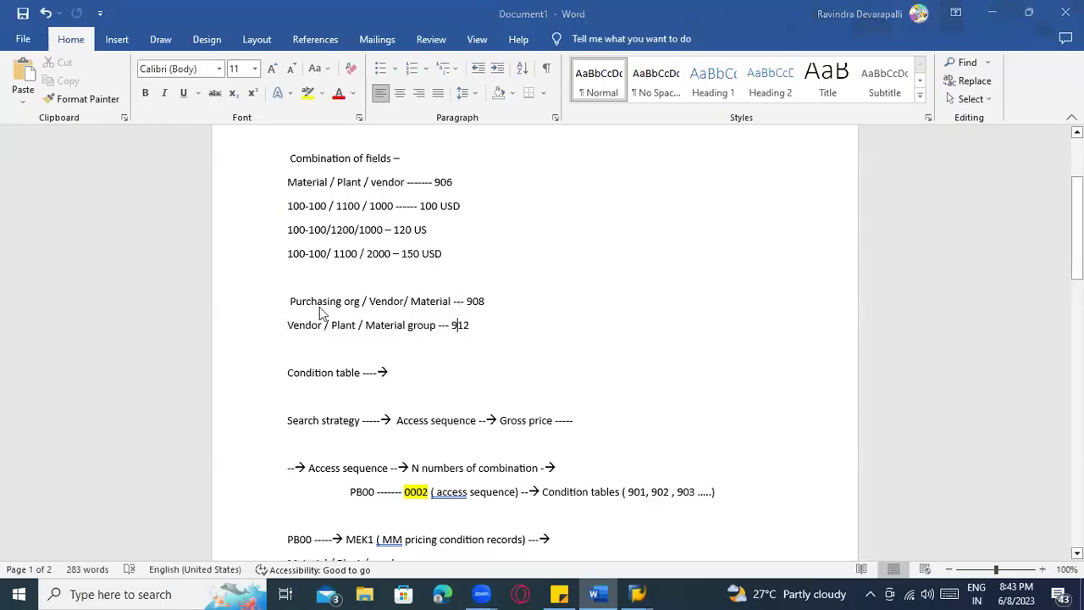
key(alt+Tab)
text(12)
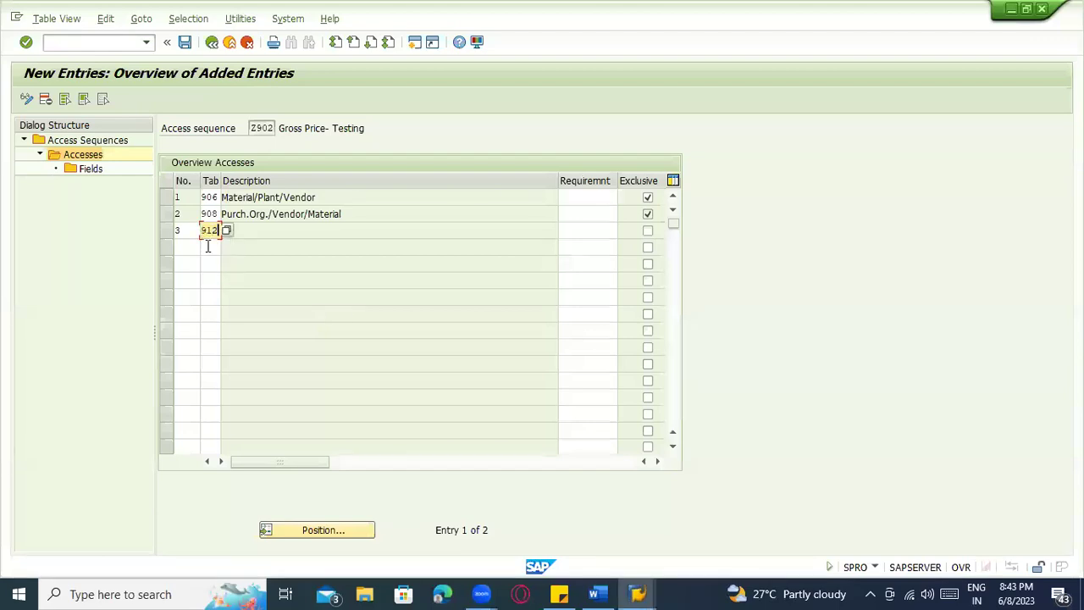
- Mark access 3 as exclusive, confirm the entry and check the table numbers and descriptions of the accesses
key(Tab)
key(Tab)
key(space)
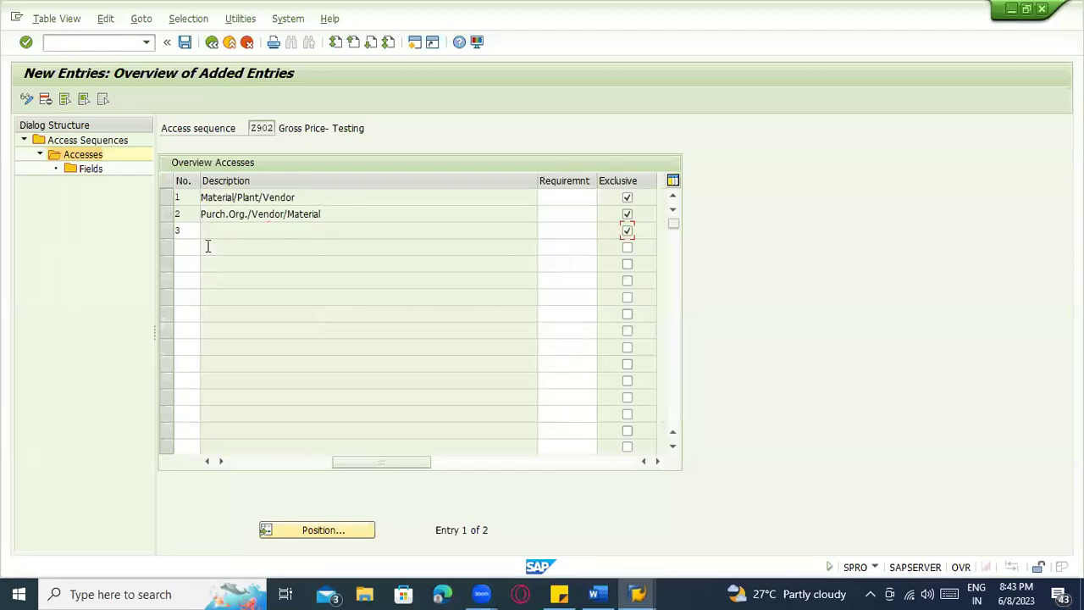
key(Return)
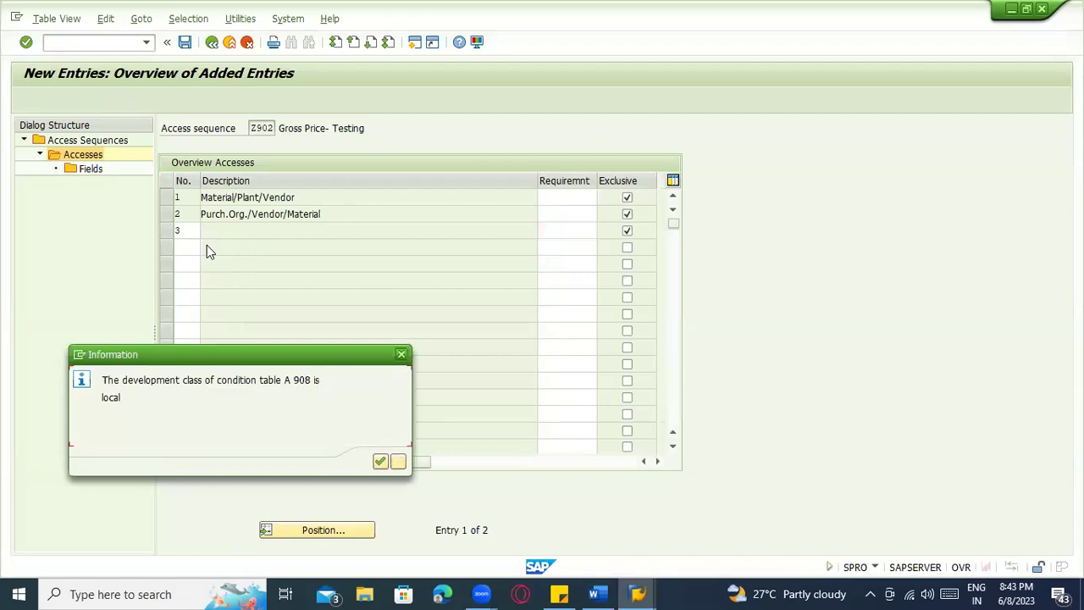
key(Return)
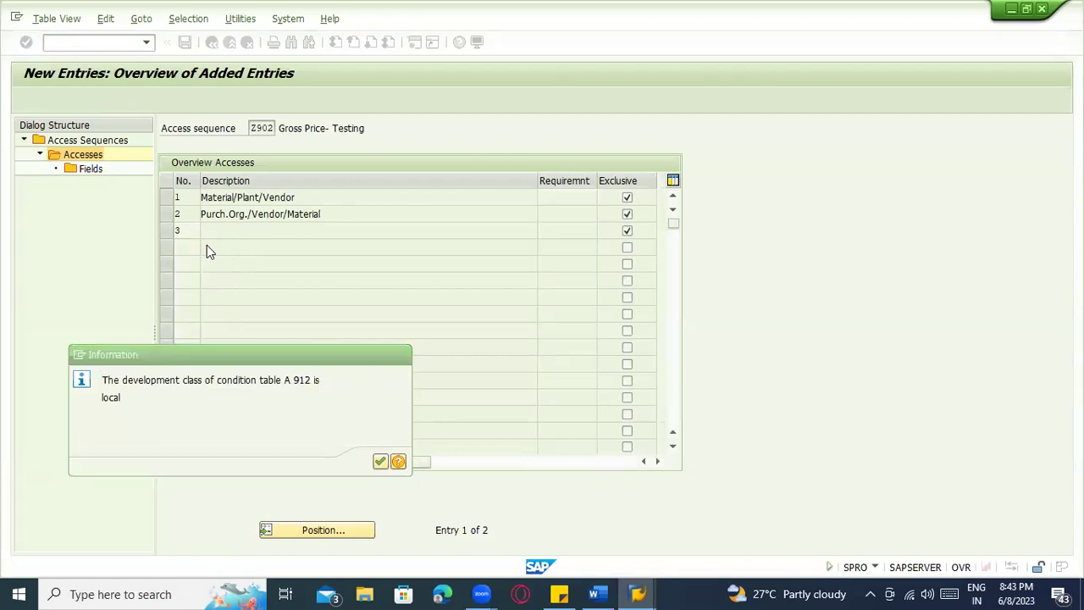
key(Return)
click(257, 225)
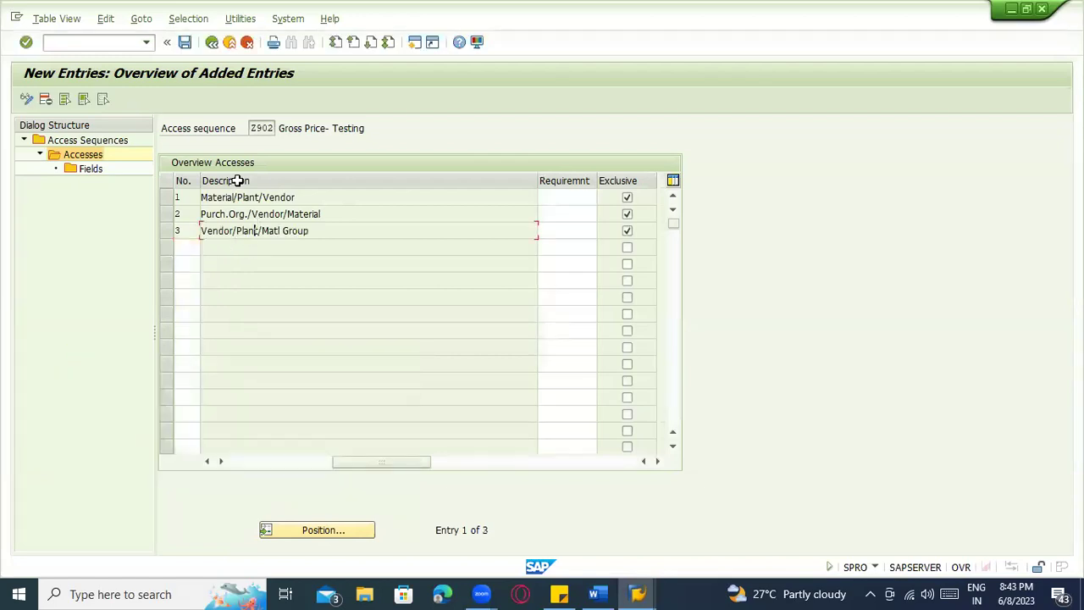
click(243, 215)
click(243, 229)
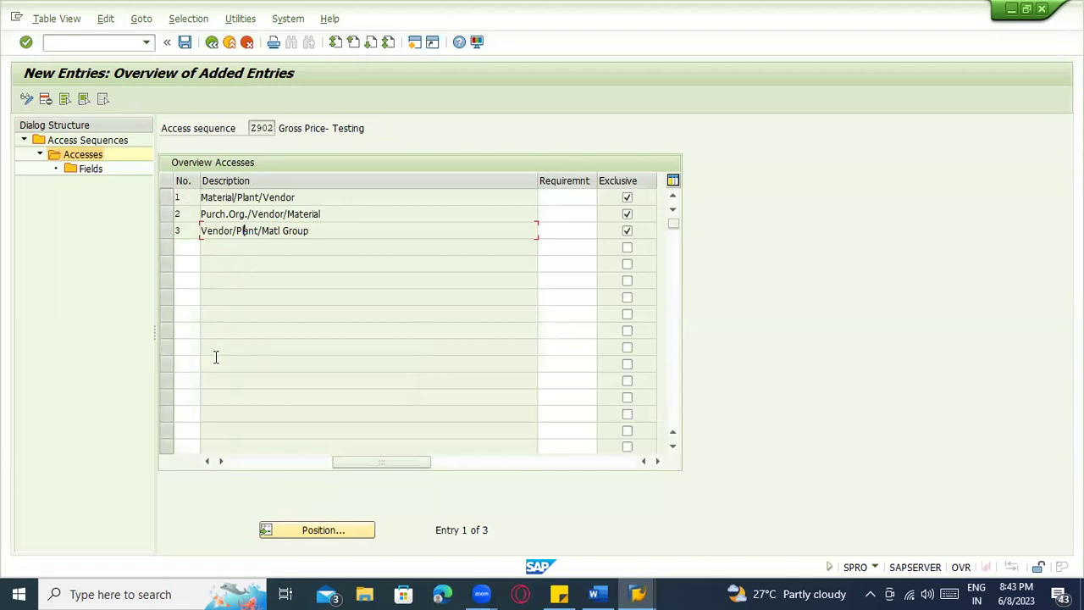
click(241, 463)
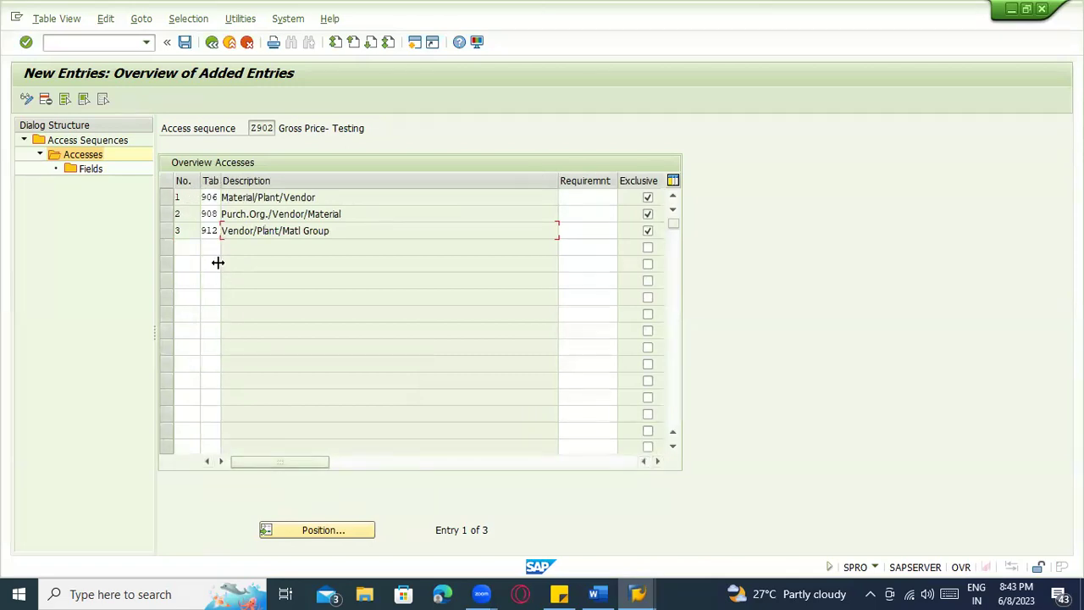
- Open the field assignment of access 1 (table 906), accept the warnings, review its Material, Plant and Vendor fields, and return to the accesses
click(230, 196)
click(170, 196)
click(85, 175)
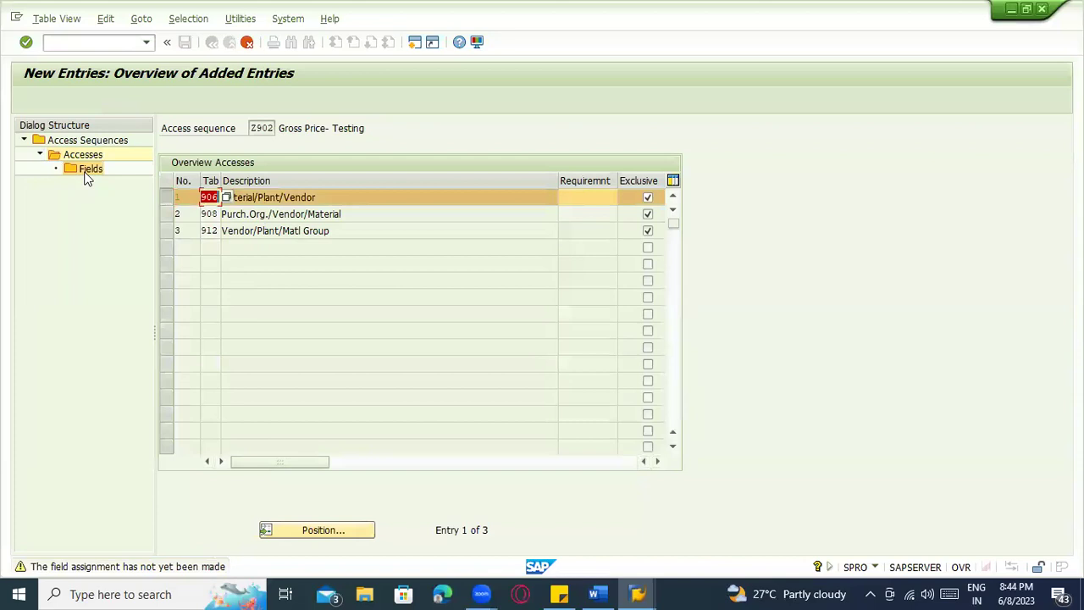
key(Return)
key(Return)
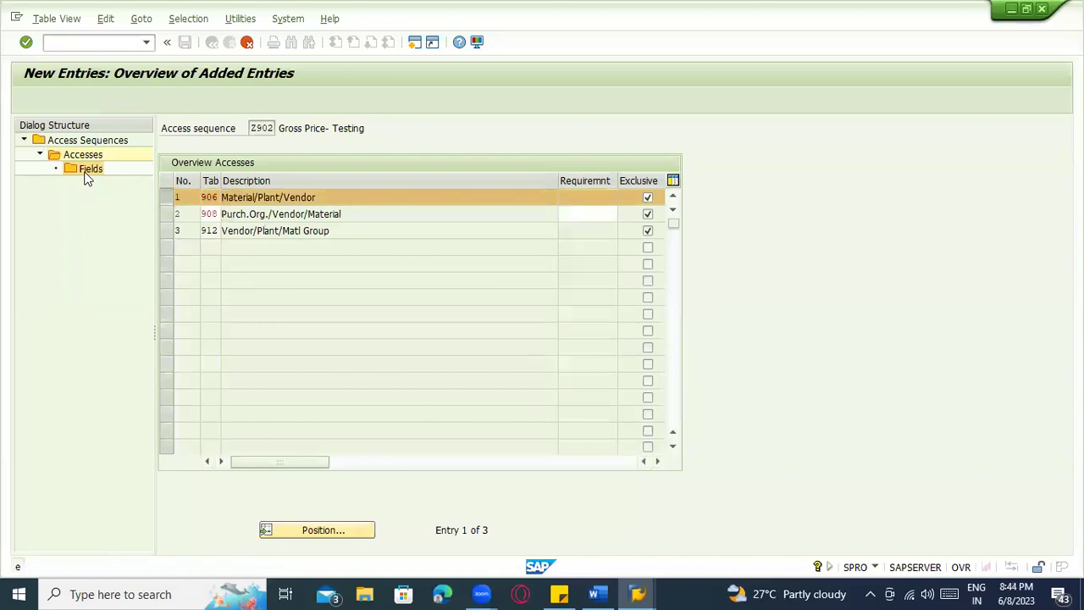
key(Return)
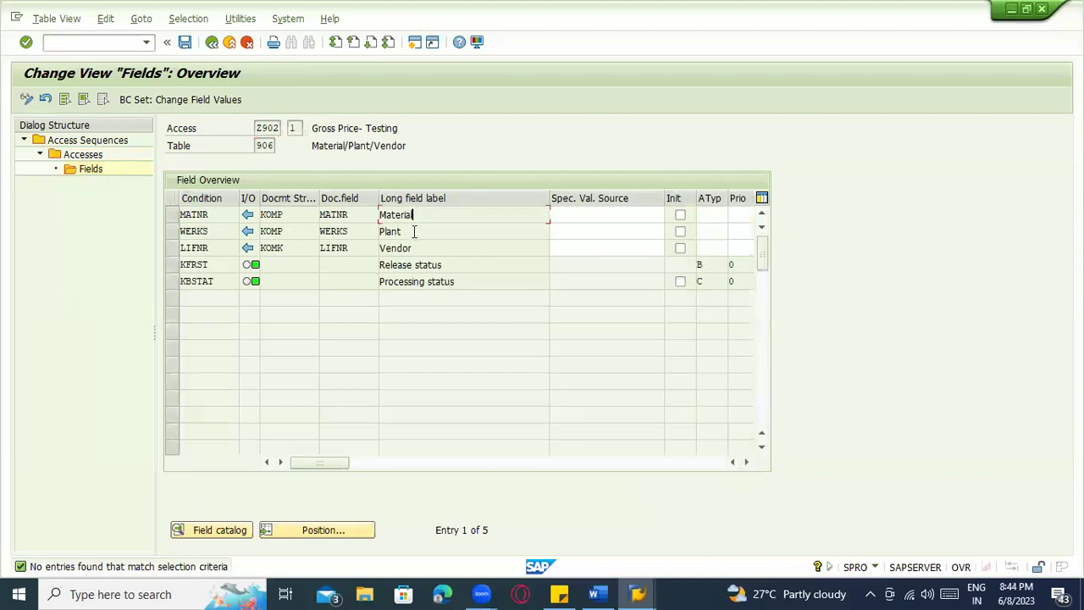
click(299, 214)
click(348, 230)
click(354, 246)
click(212, 43)
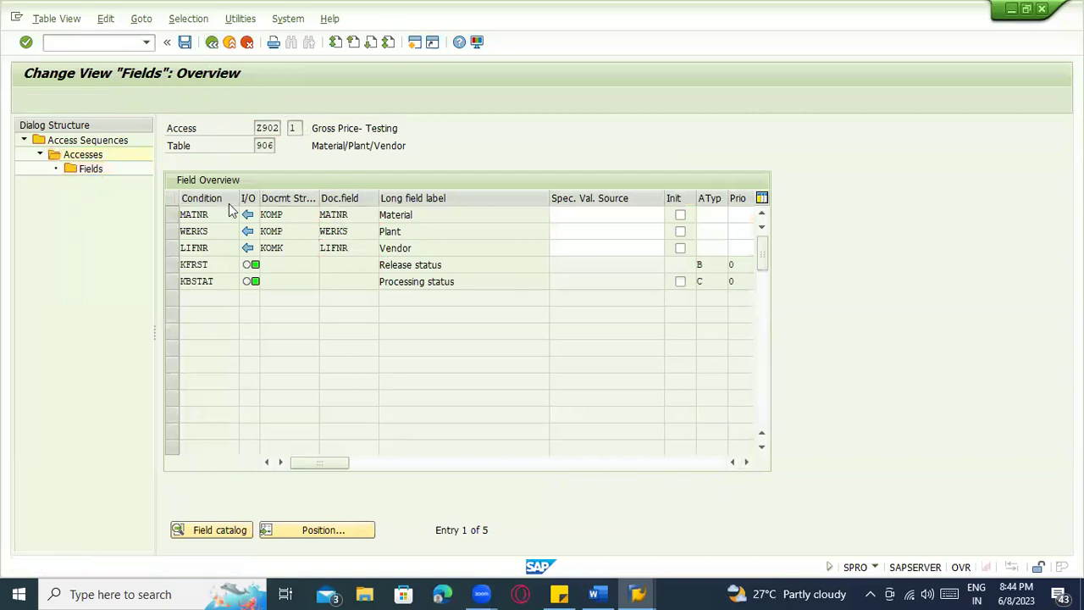
- Open the field assignment of access 2 (table 908), review its fields and return to the accesses
click(169, 213)
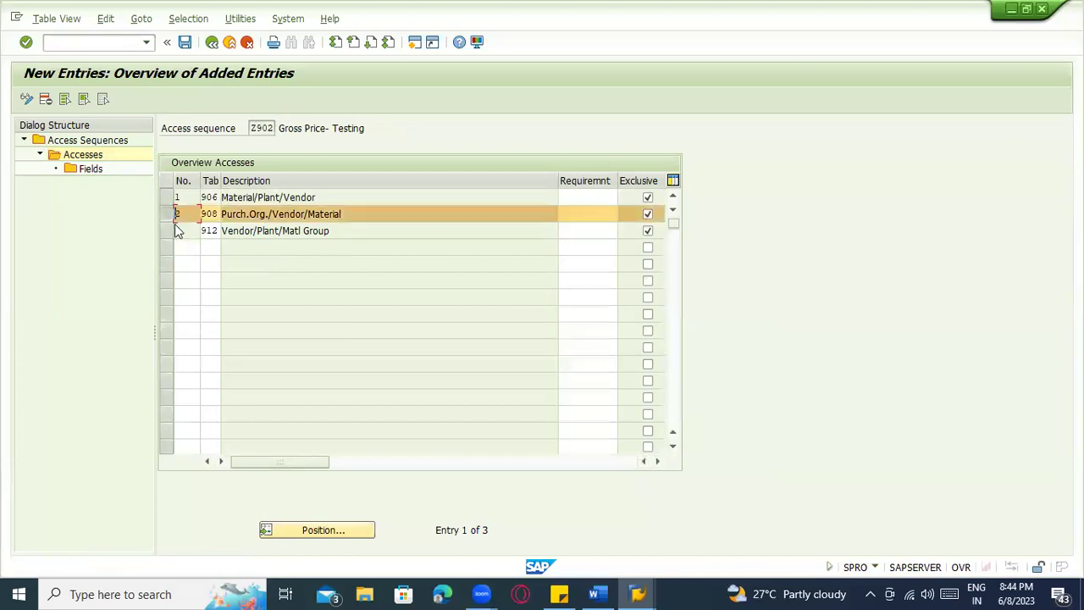
double_click(86, 168)
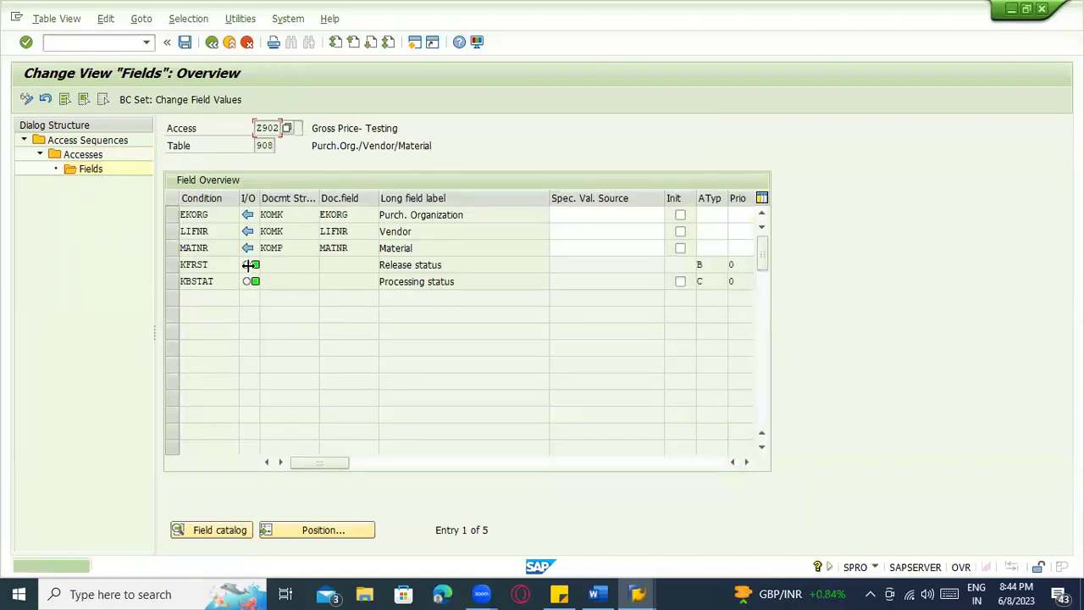
click(415, 235)
click(415, 246)
click(213, 42)
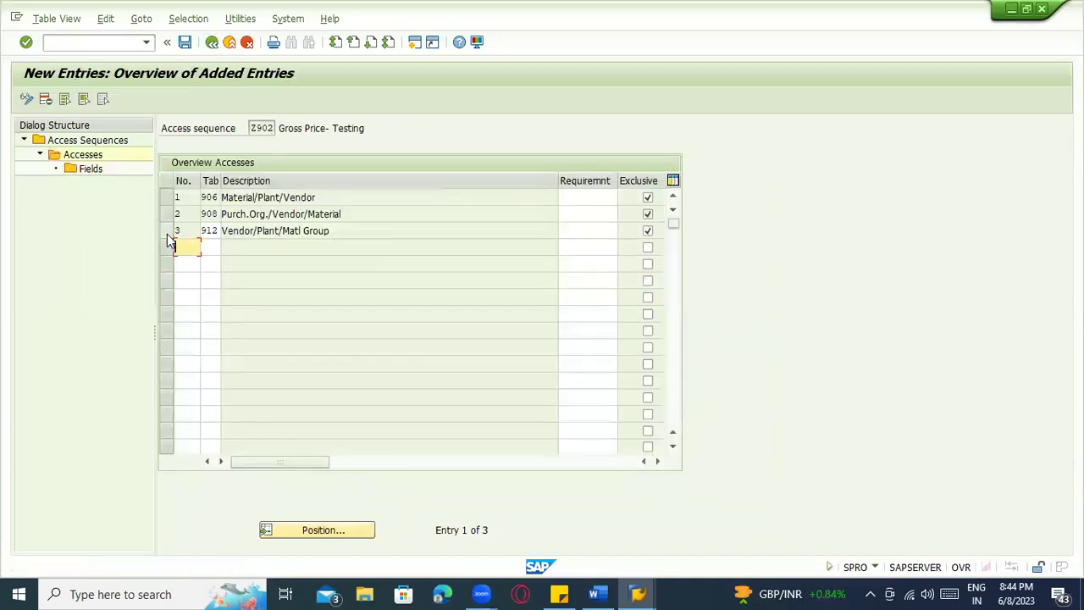
- Open the field assignment of access 3 (table 912), return to the accesses and save the access sequence
click(167, 230)
click(94, 173)
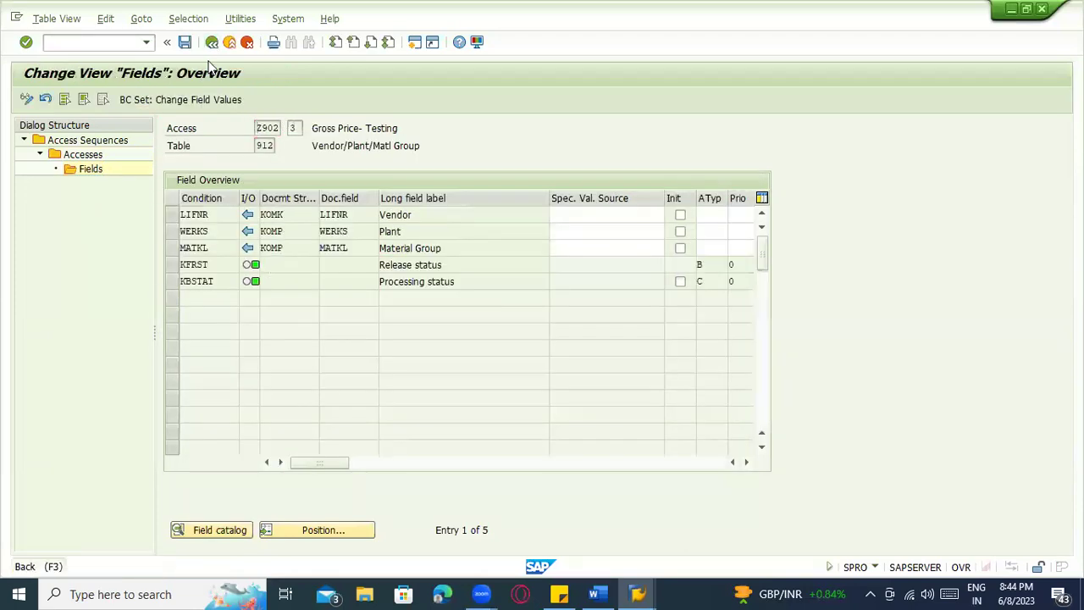
click(212, 42)
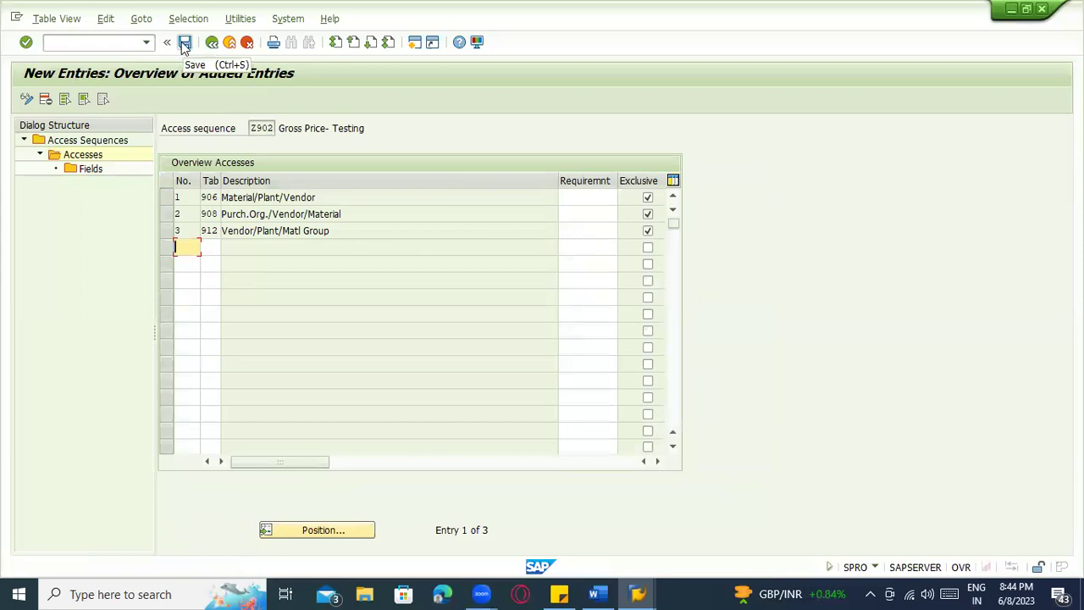
click(184, 42)
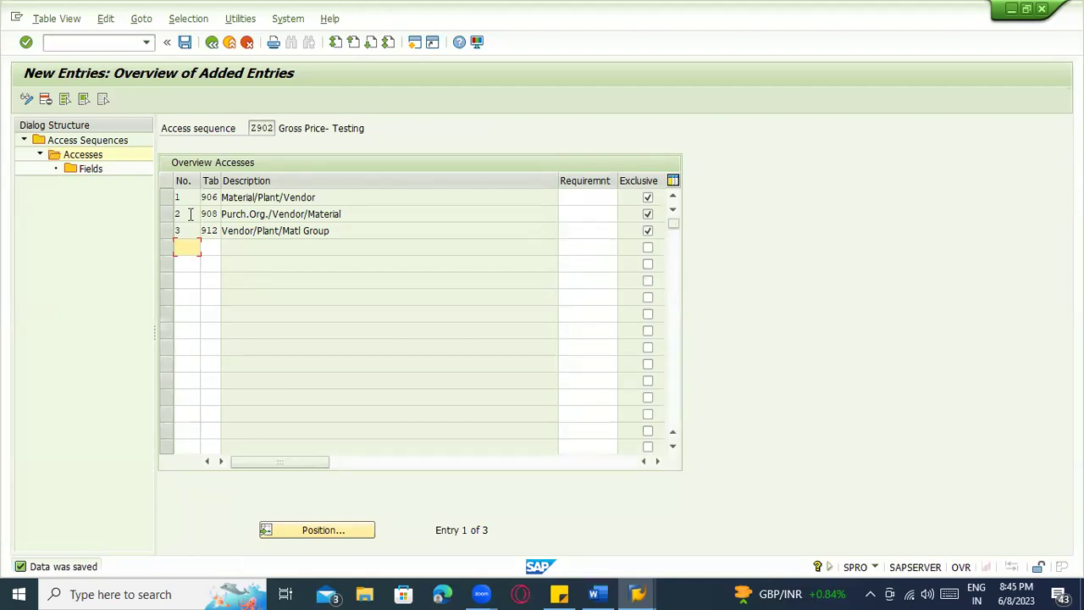
- Examine the document structures assigned to the Material and Plant fields of access 1, and return to the accesses
click(163, 196)
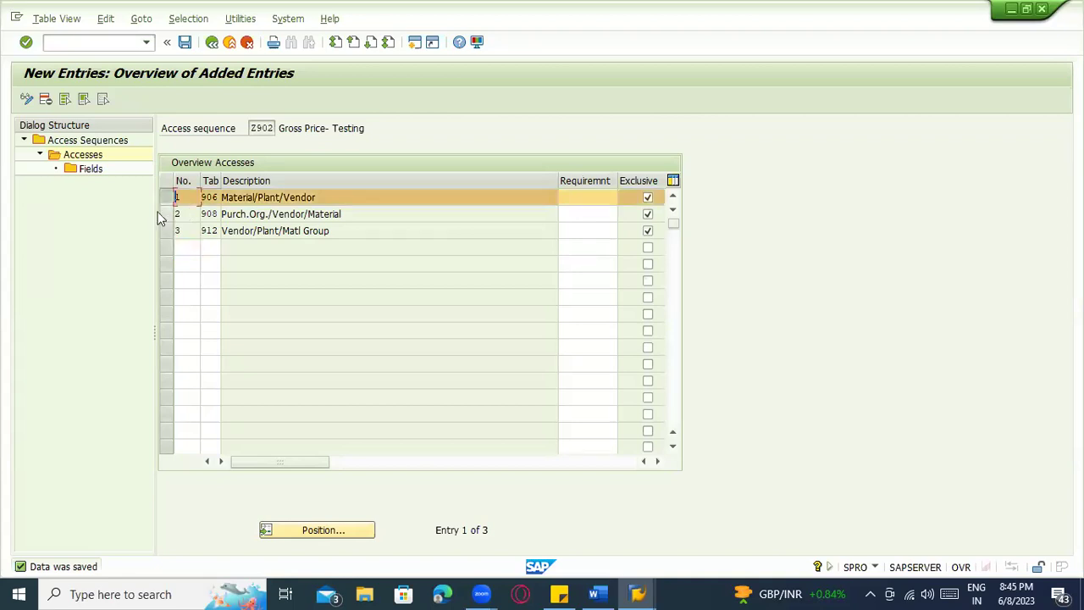
double_click(81, 171)
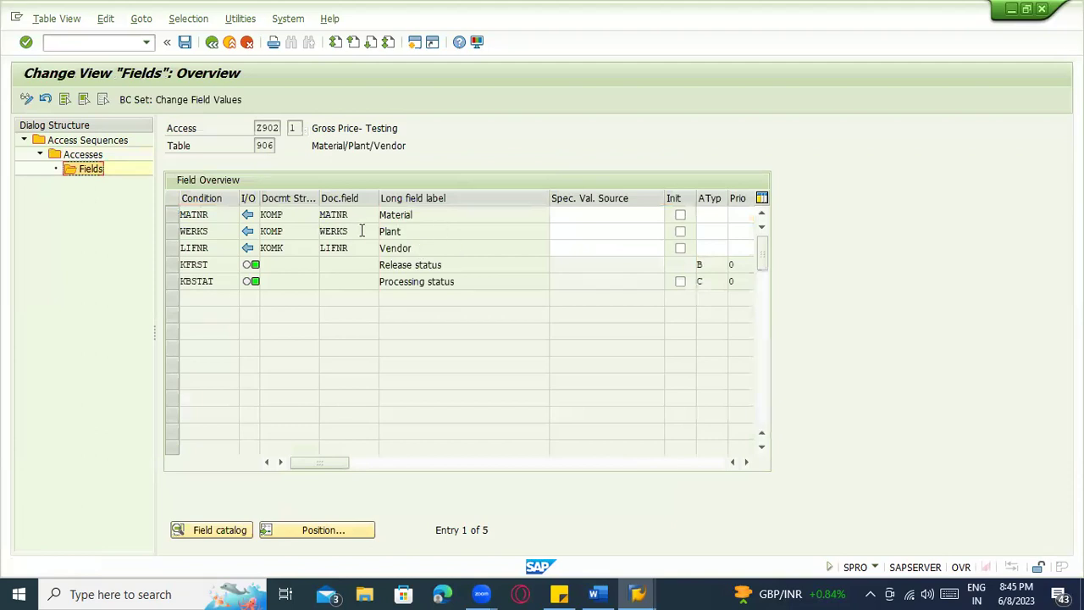
click(246, 214)
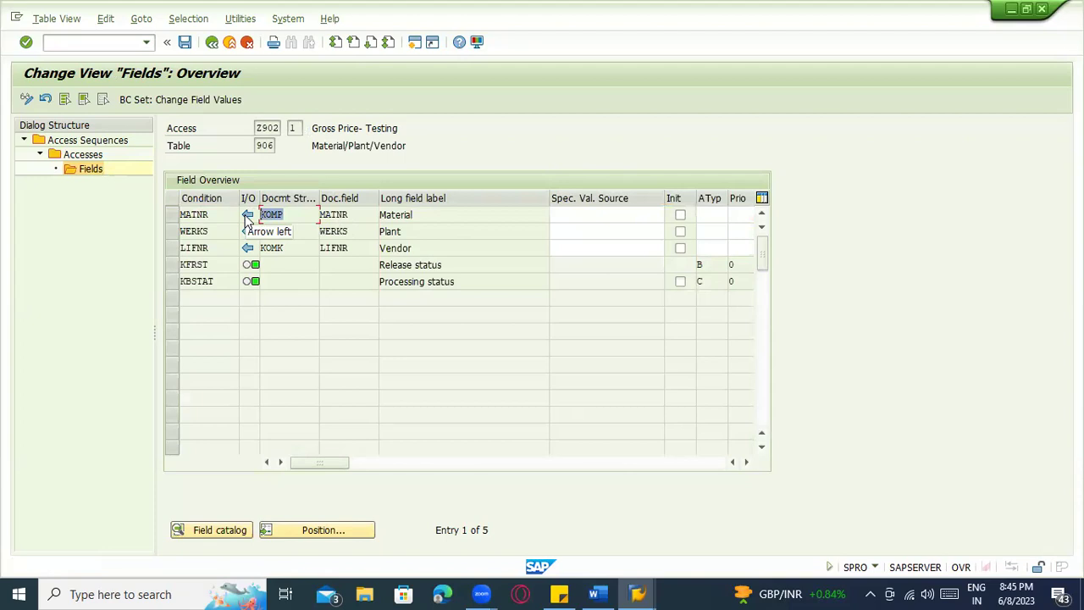
click(286, 229)
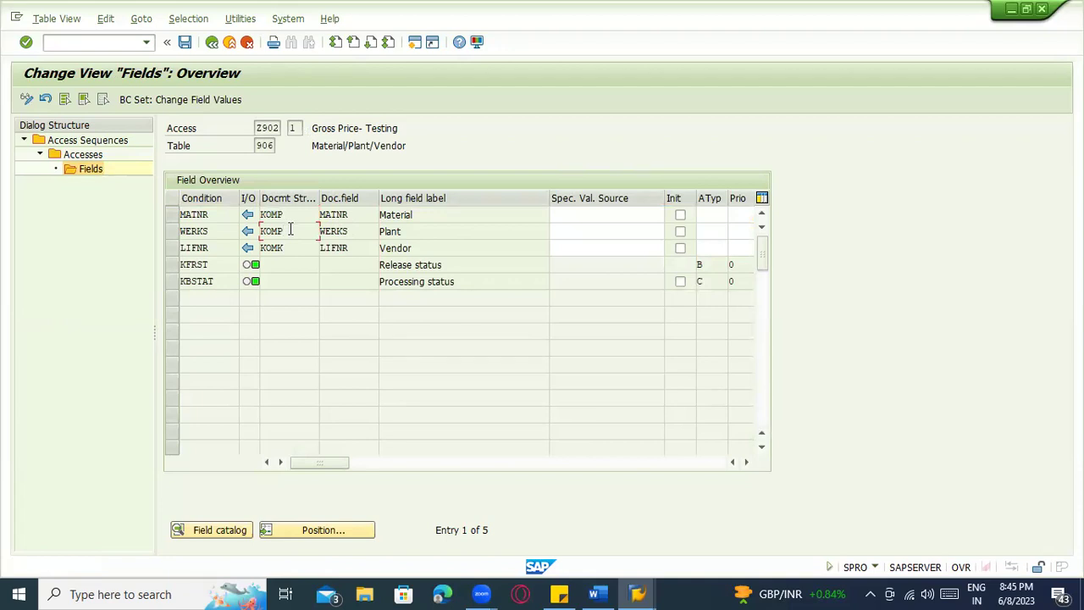
click(286, 214)
click(86, 44)
click(210, 43)
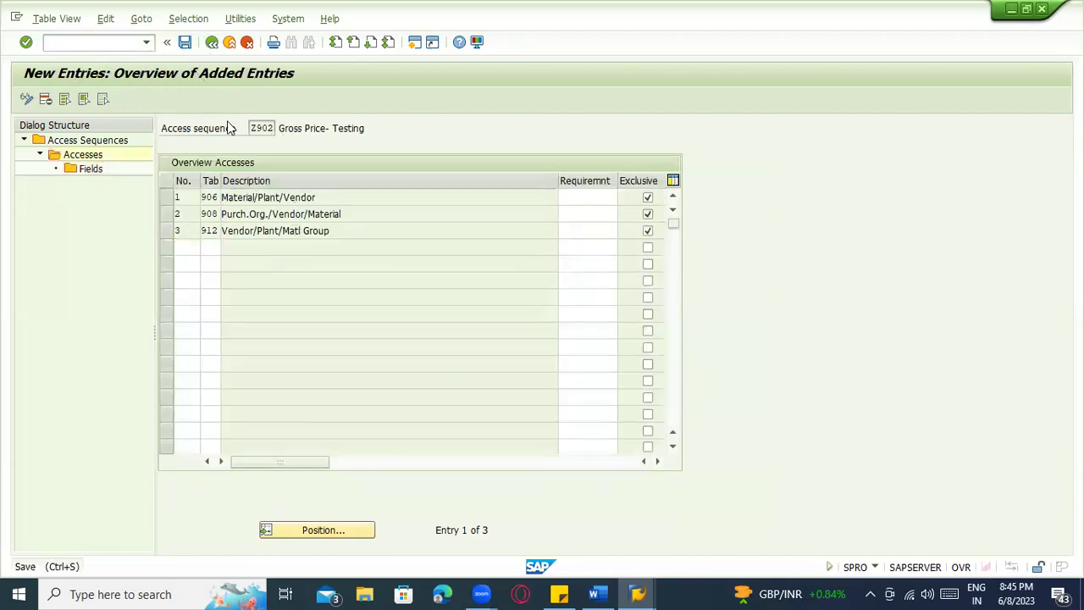
- Delete the copied standard accesses 5 to 75 with their dependent entries from access sequence Z902, and save
click(211, 42)
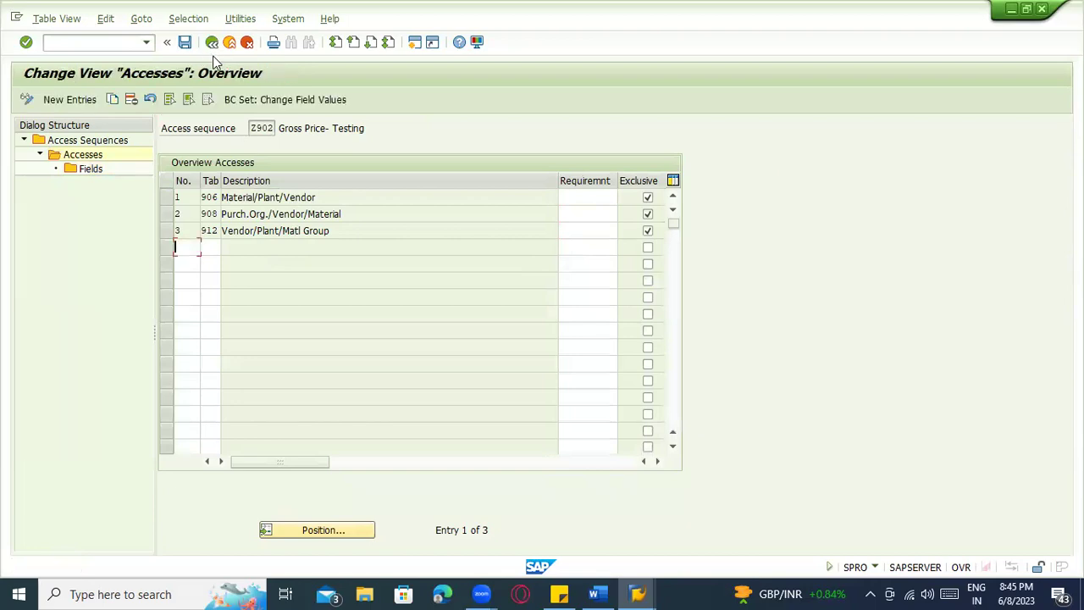
drag(172, 251, 165, 449)
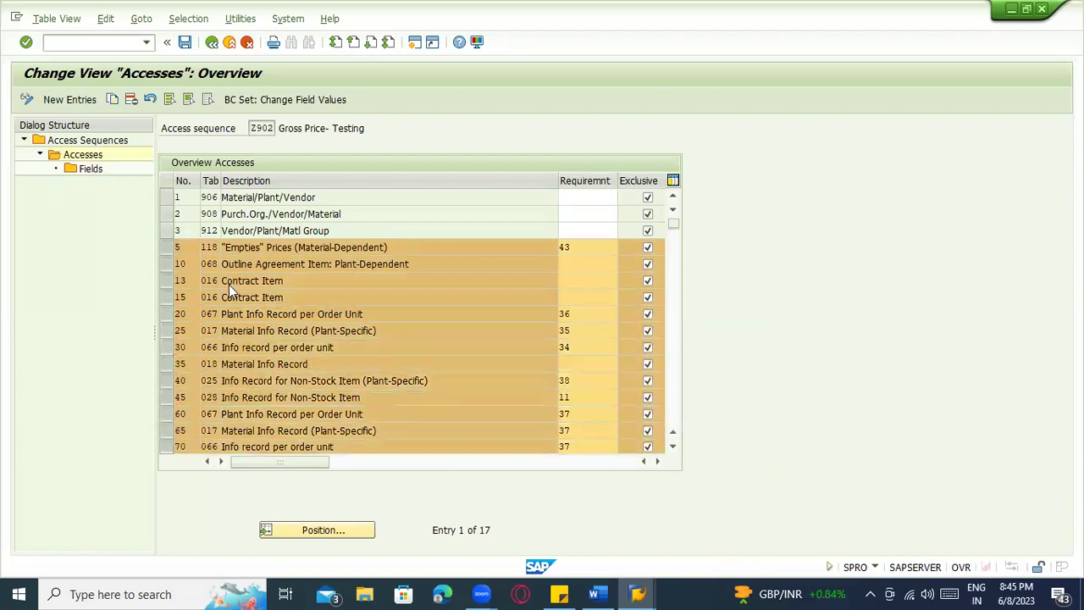
scroll(230, 293, down, 1)
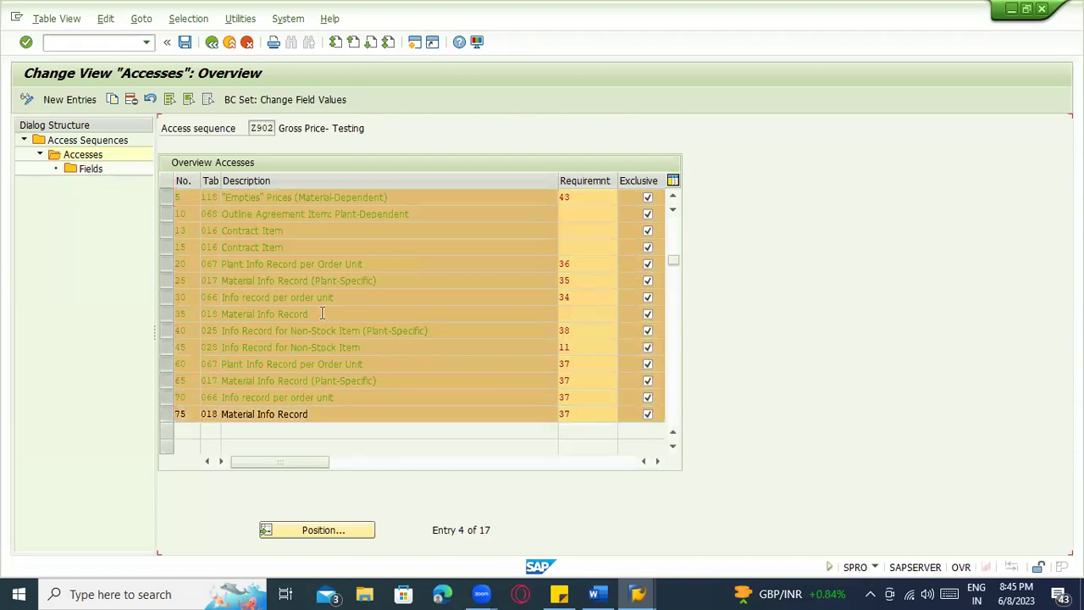
scroll(345, 304, up, 1)
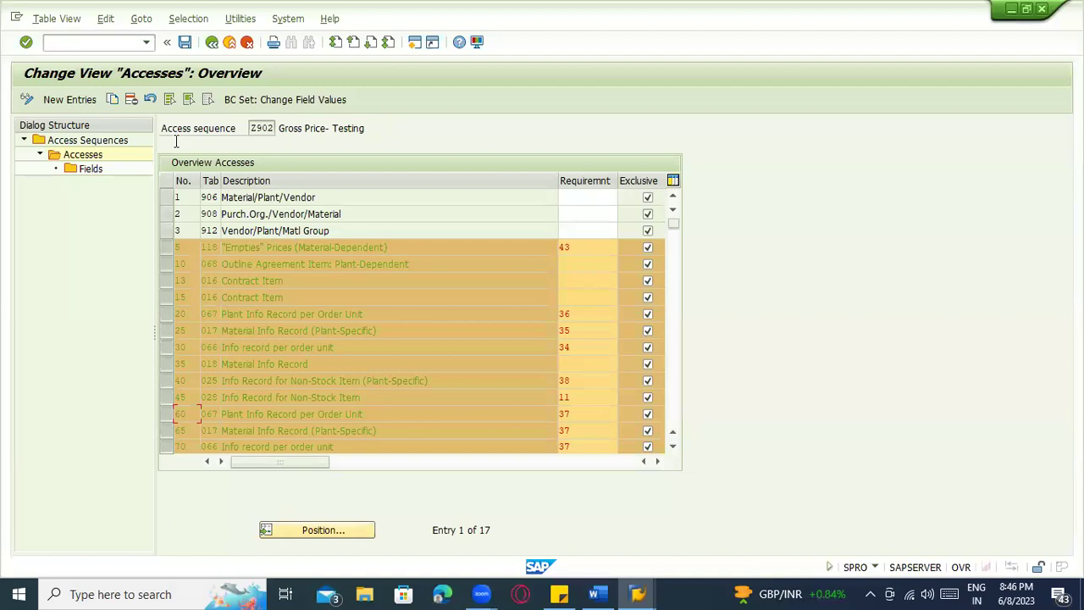
click(131, 99)
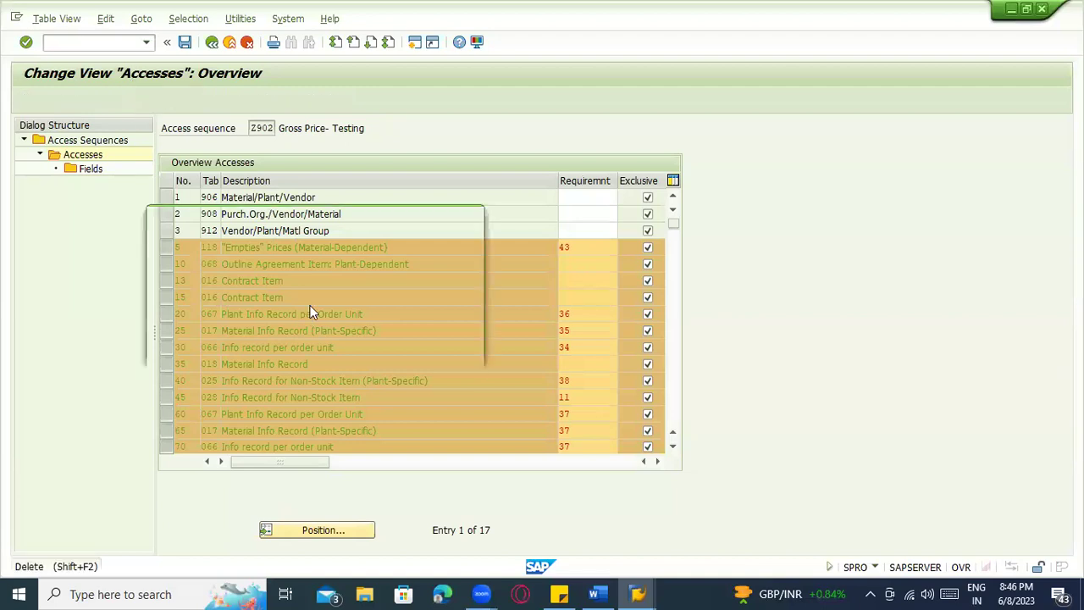
click(412, 258)
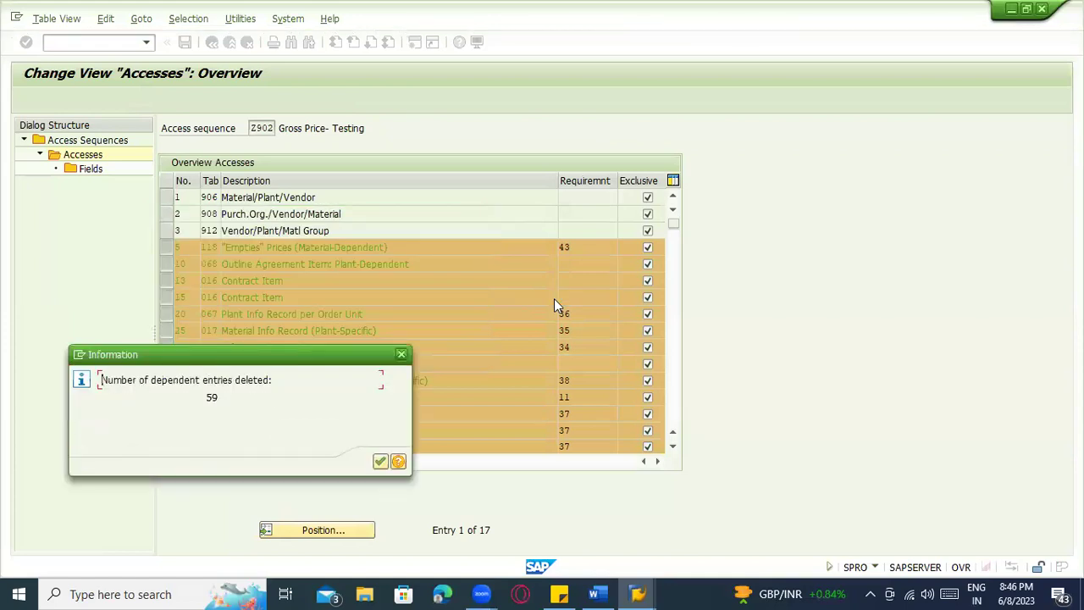
click(380, 461)
click(185, 42)
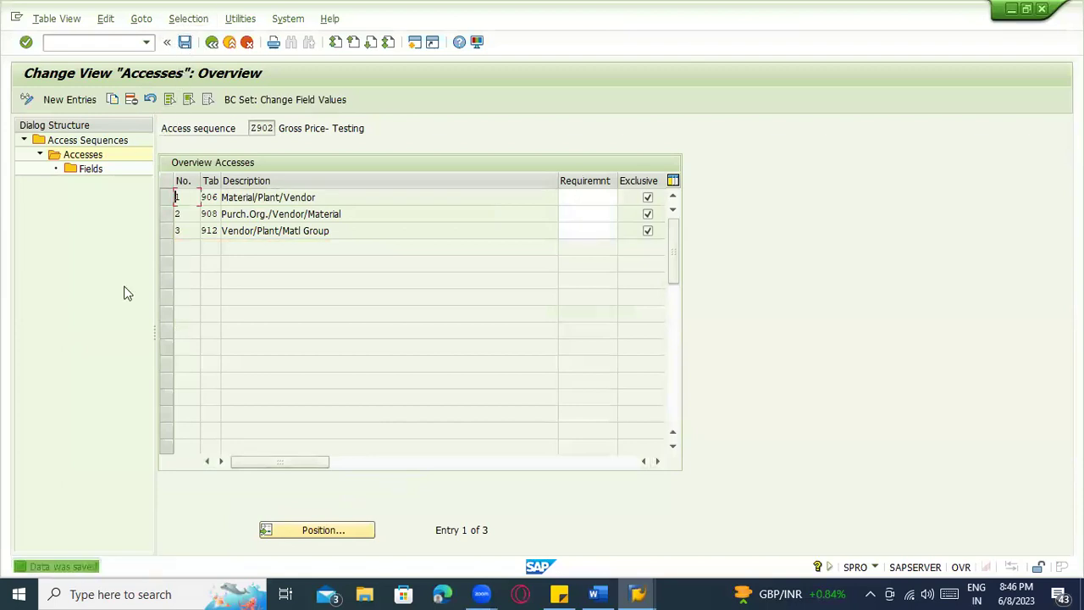
- Open the requirement routines available for access 1 and display the source code of routine 26, Rebates
click(600, 196)
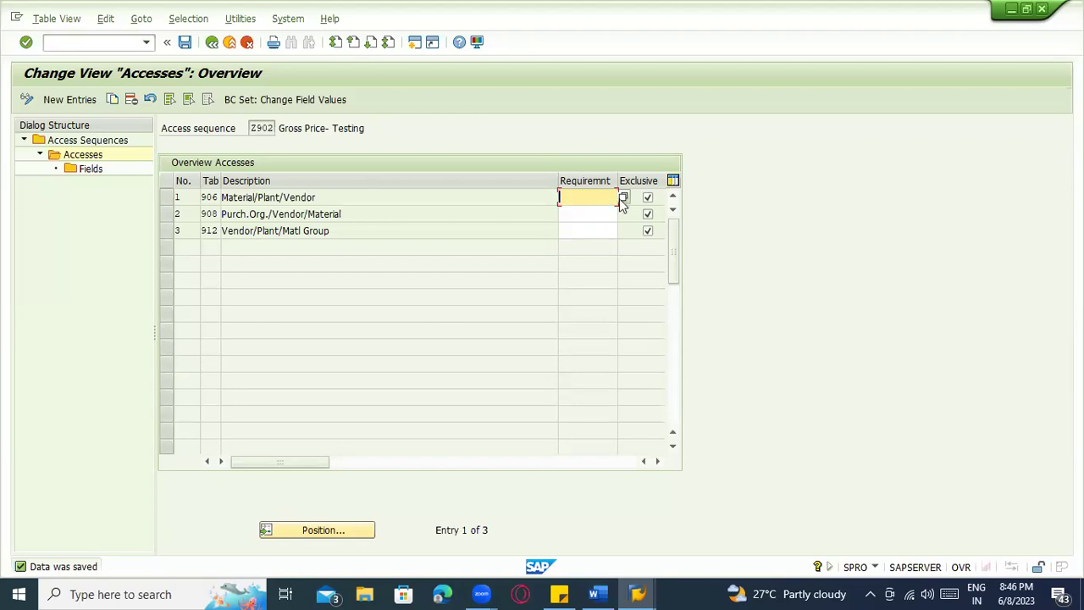
click(623, 198)
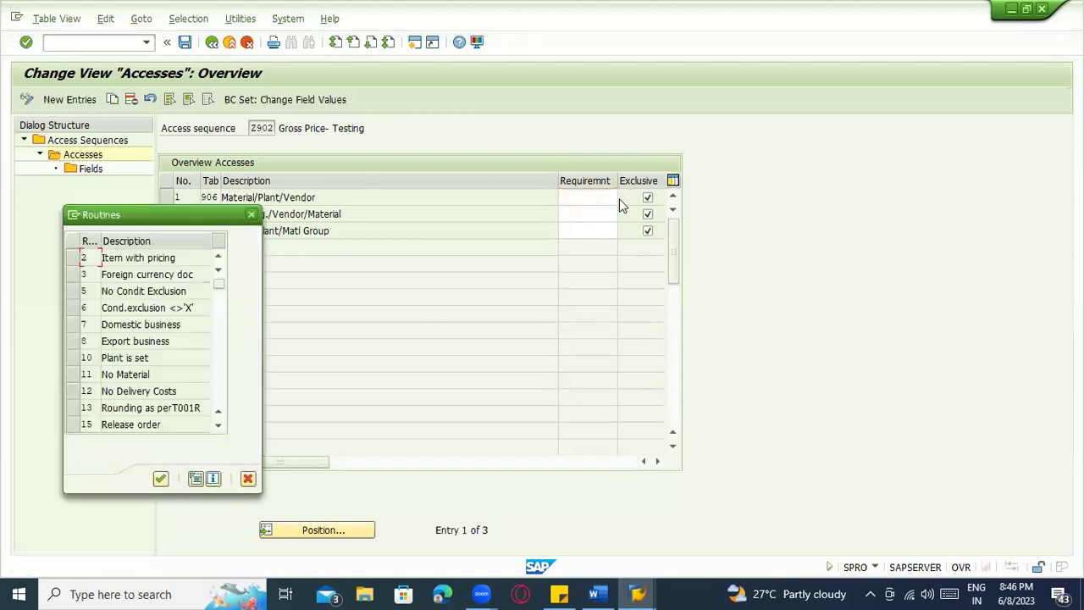
click(110, 341)
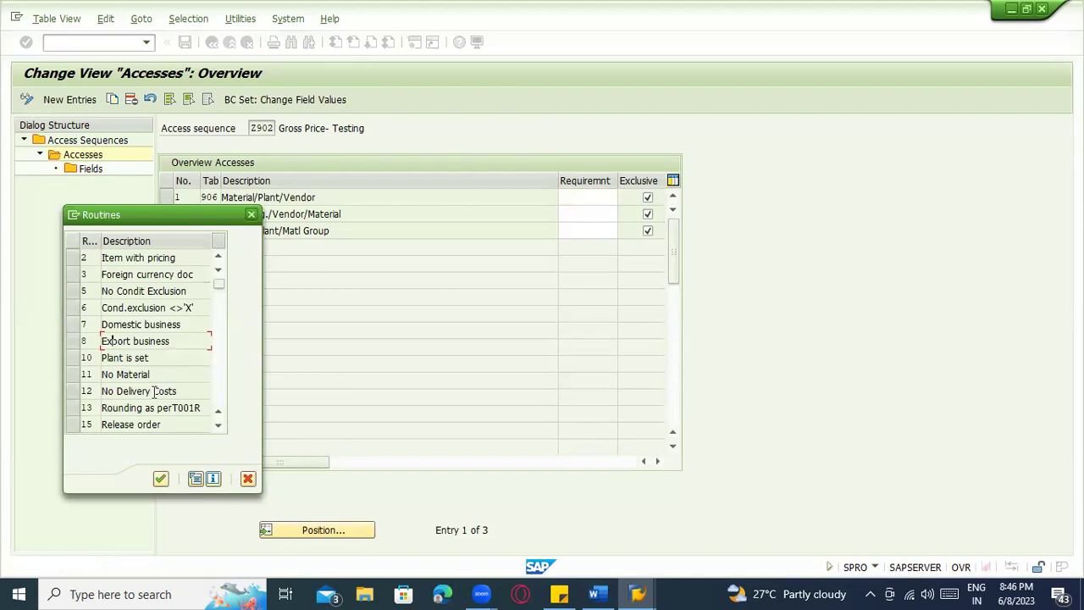
scroll(154, 391, down, 3)
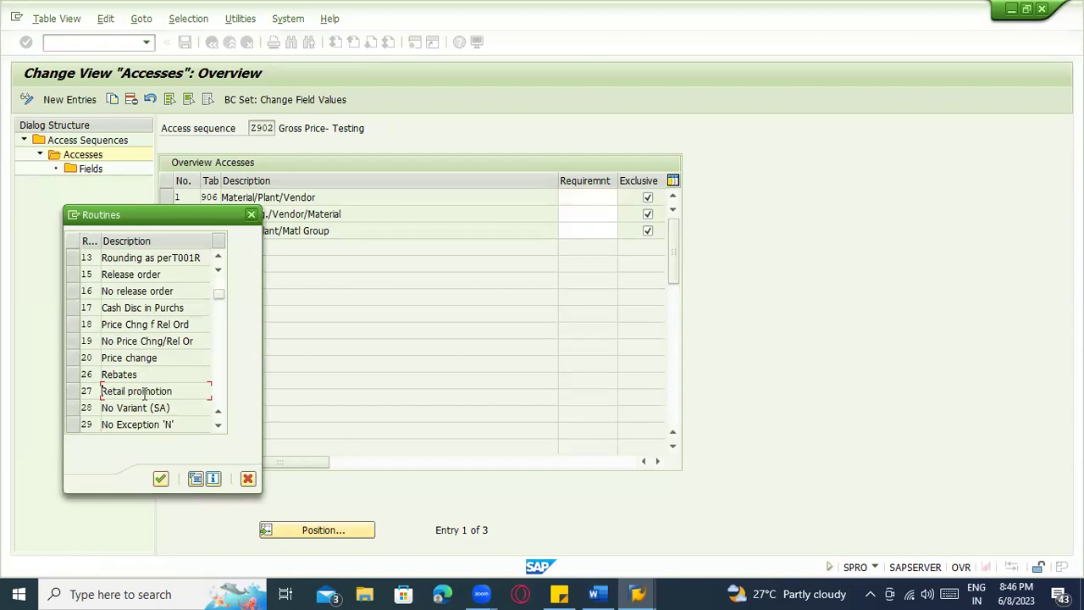
click(75, 374)
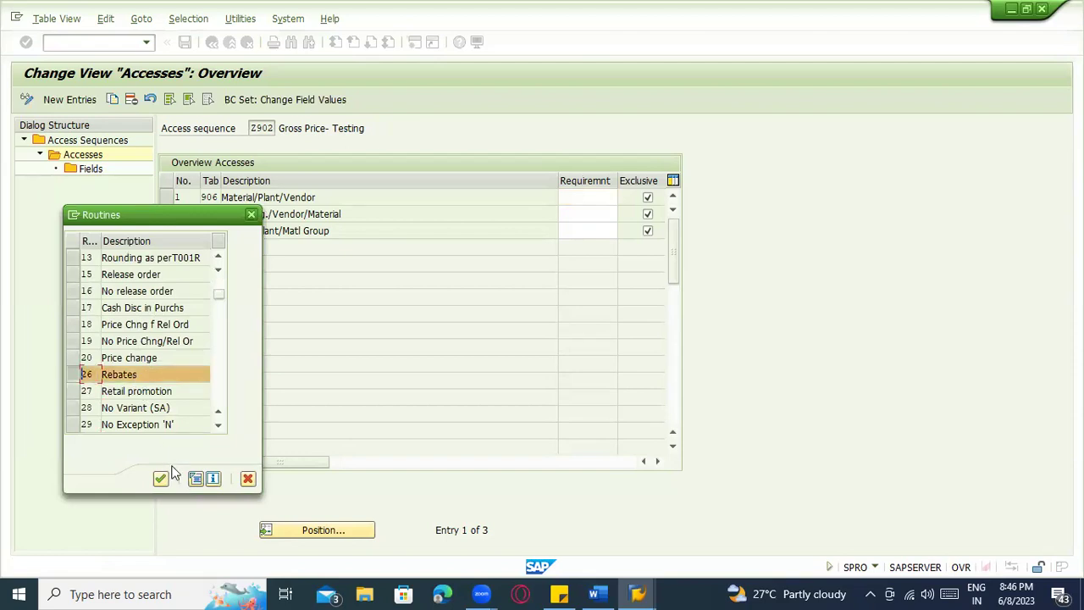
click(195, 478)
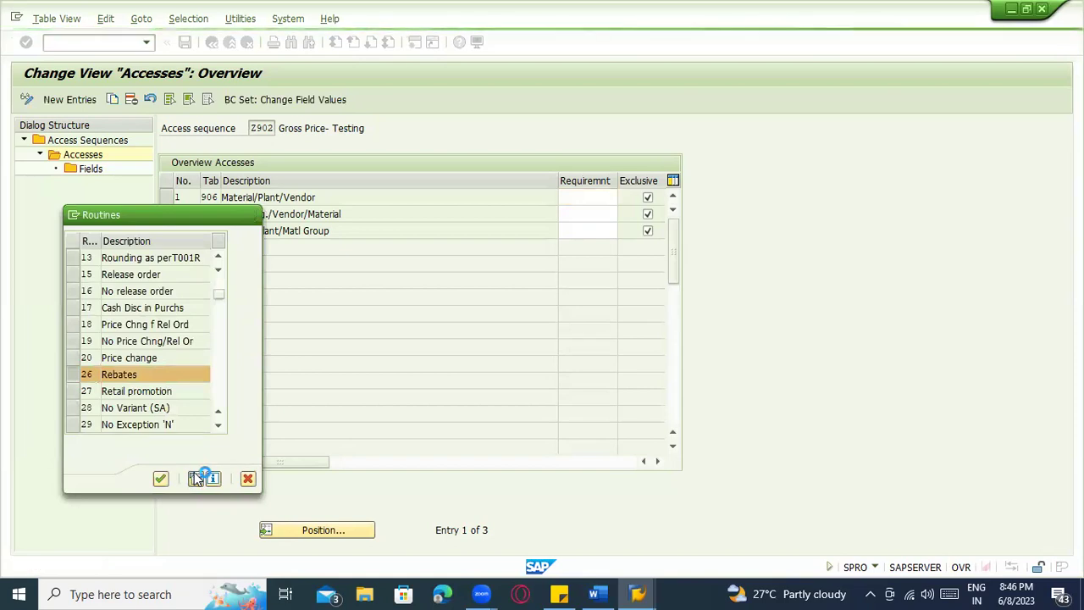
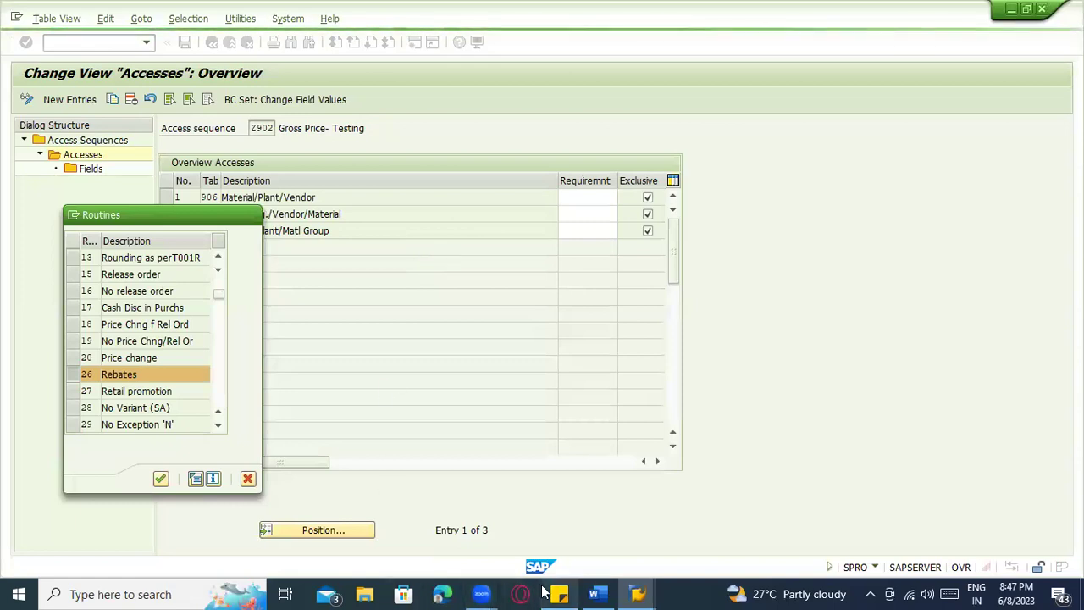
click(640, 593)
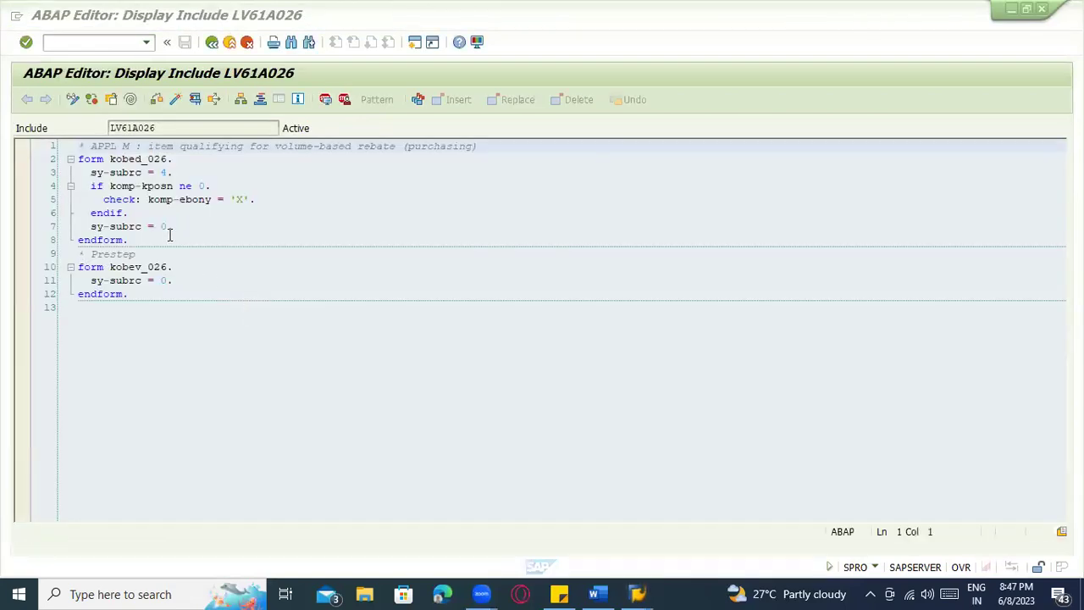
- Examine the kobed_026 and kobev_026 forms in include LV61A026, and return to the list of requirement routines
click(163, 172)
click(181, 200)
click(170, 254)
click(178, 281)
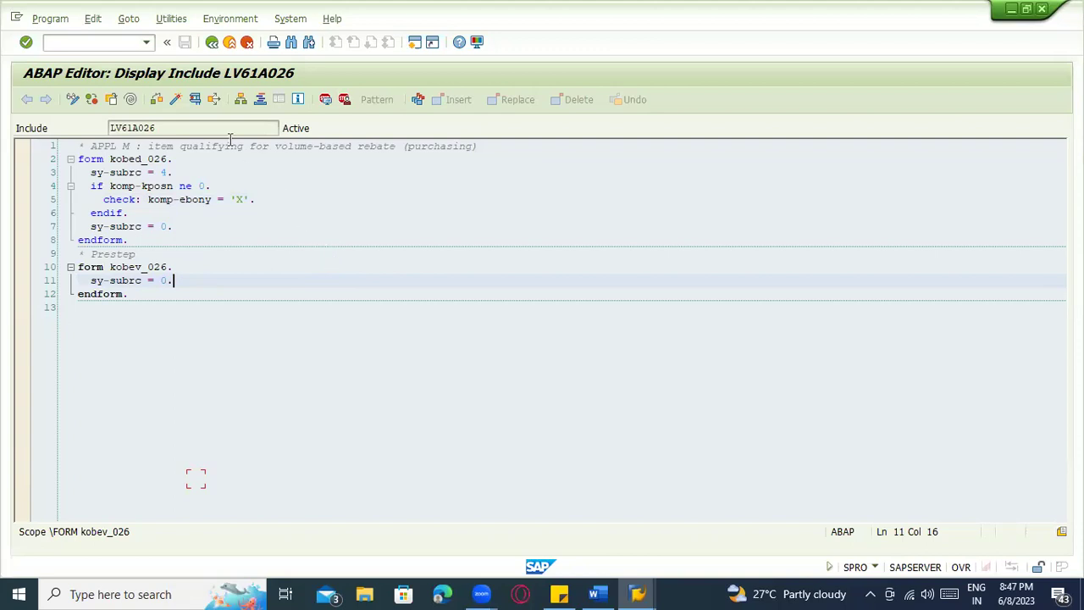
click(212, 42)
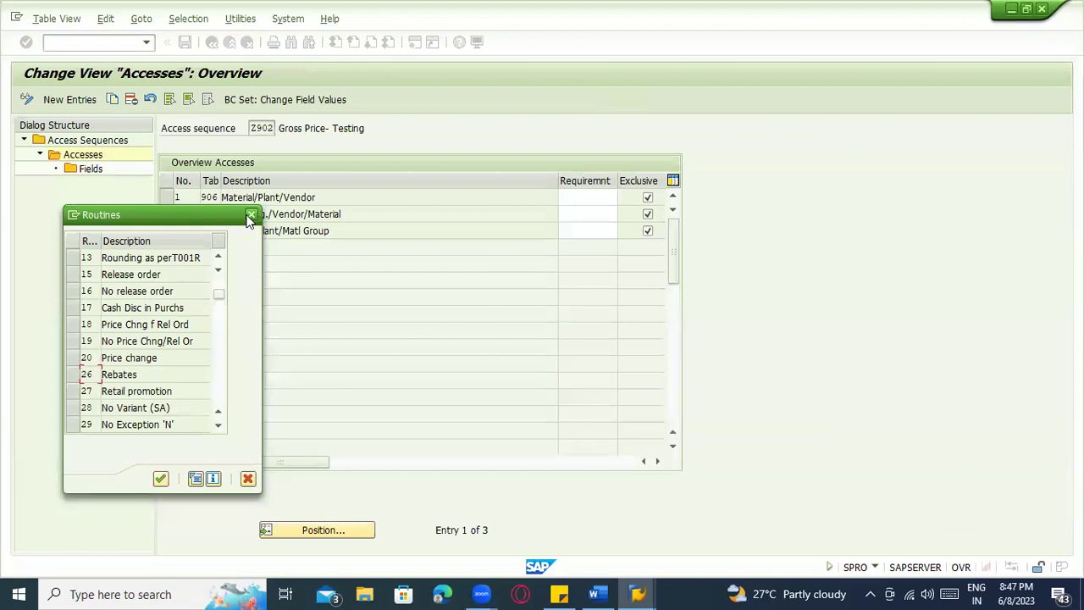
- Browse the remaining requirement routines and close the list without assigning one to access 1
scroll(152, 347, down, 3)
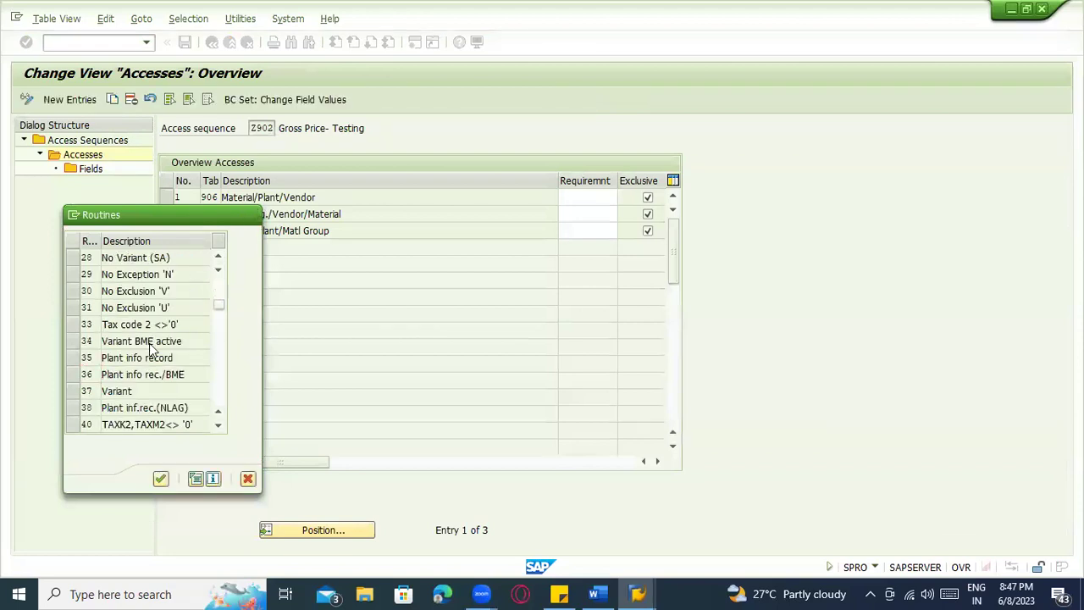
scroll(148, 356, down, 3)
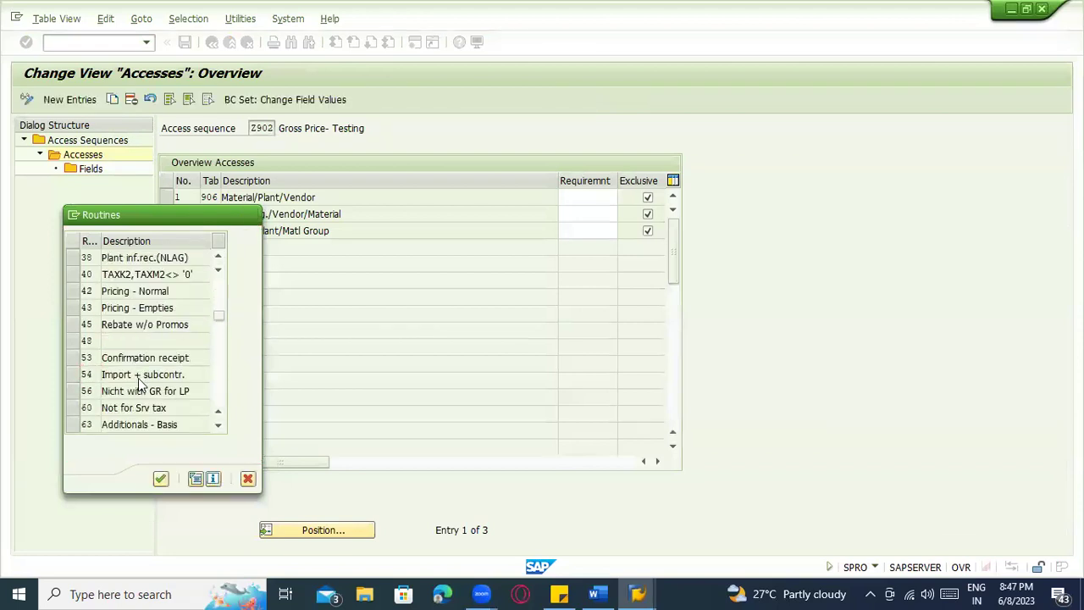
scroll(142, 390, down, 3)
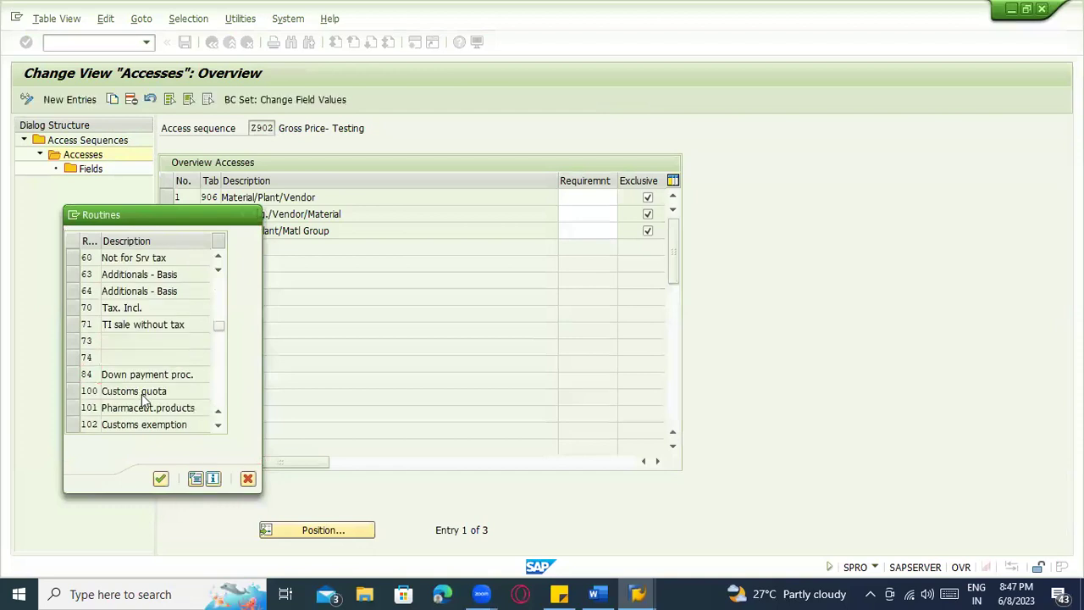
scroll(144, 398, down, 4)
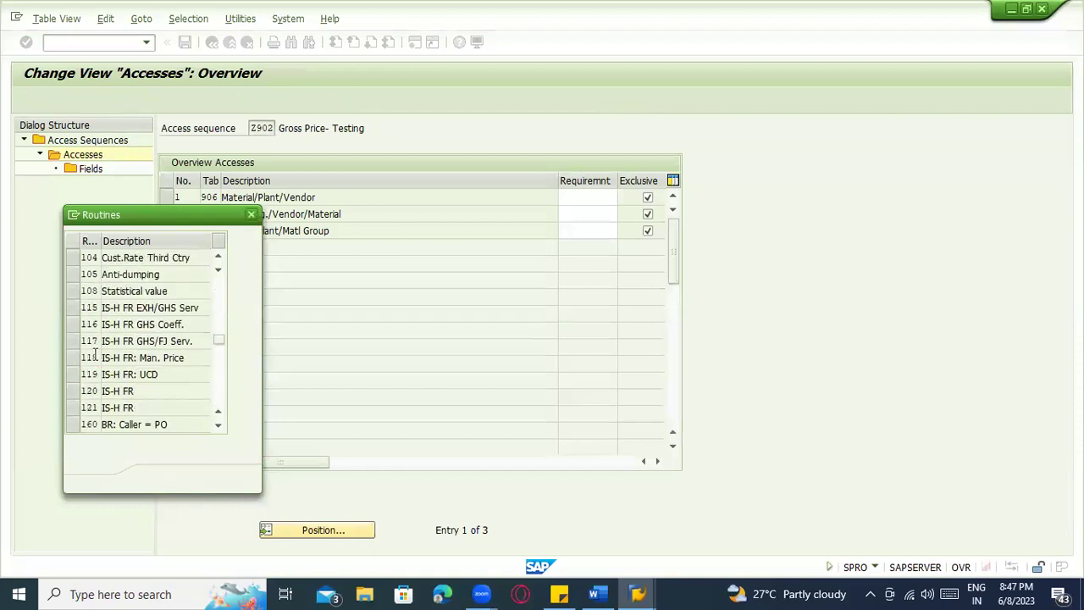
scroll(95, 354, down, 1)
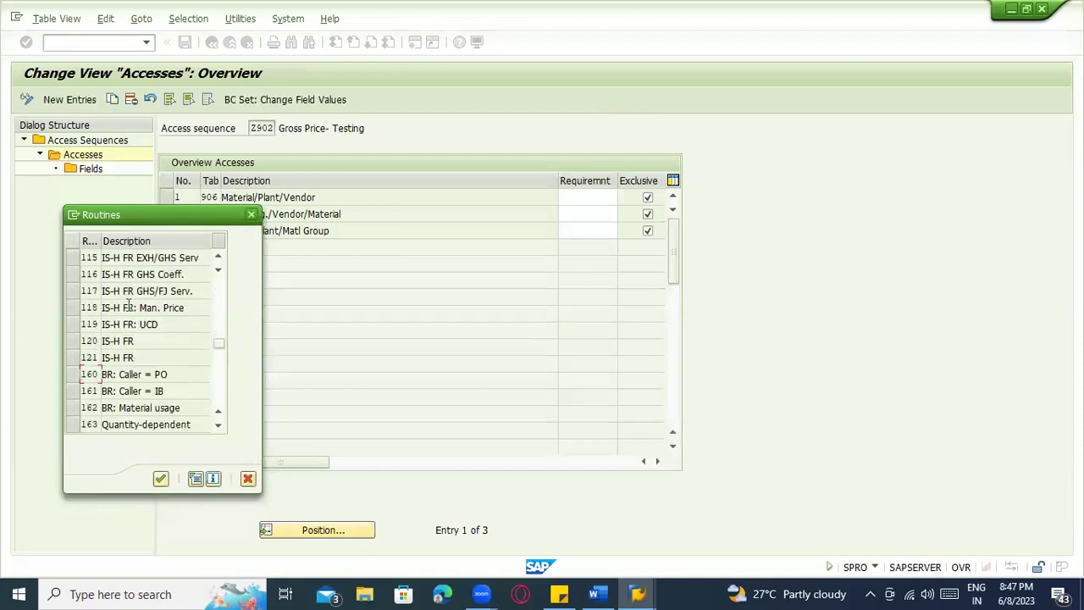
click(250, 215)
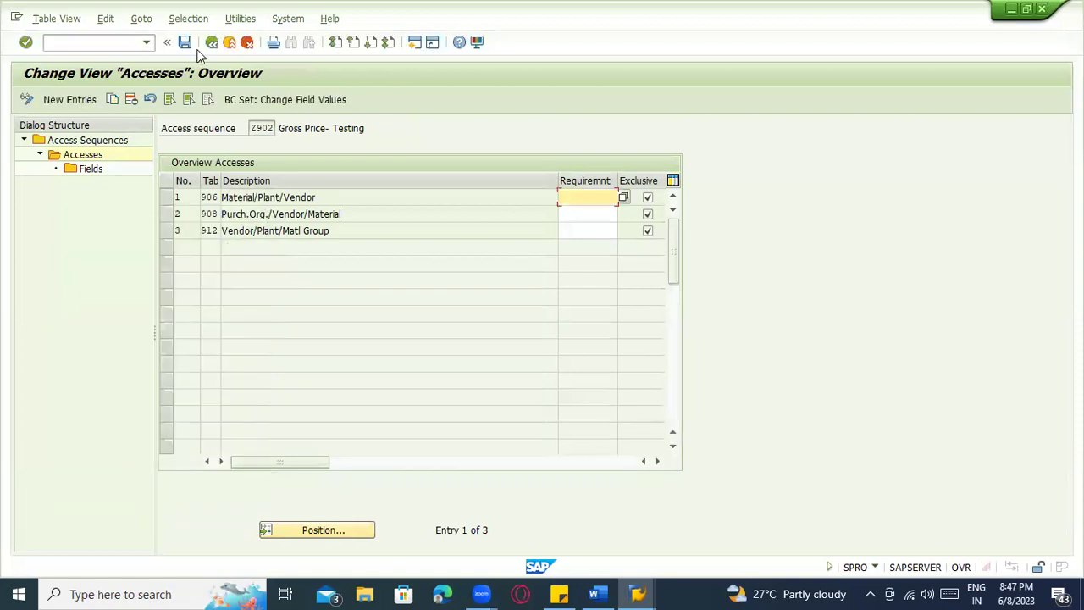
- Return to the access sequences overview and save
click(213, 46)
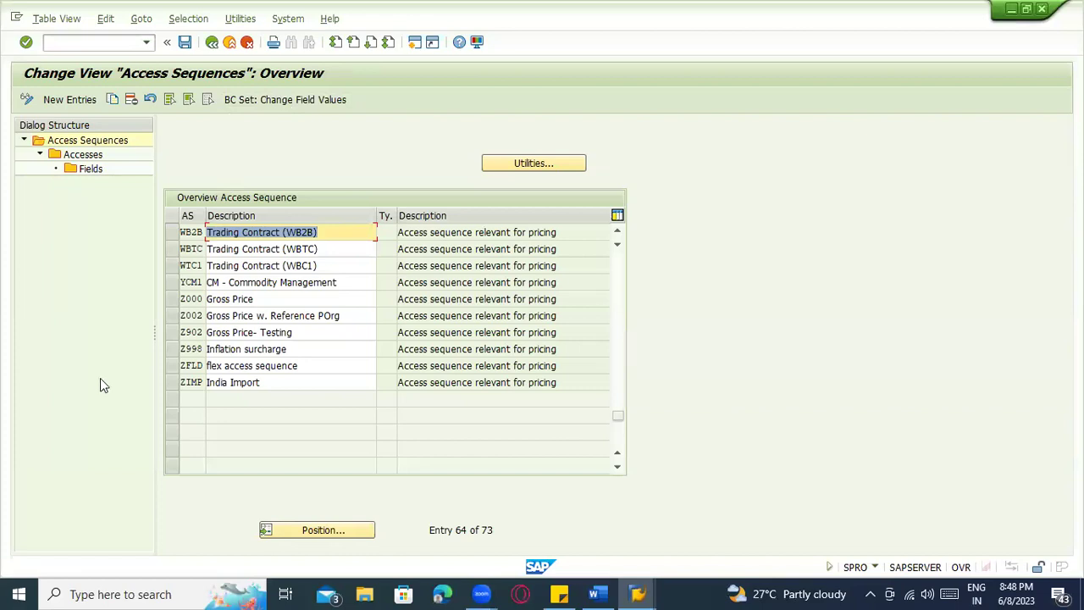
click(185, 41)
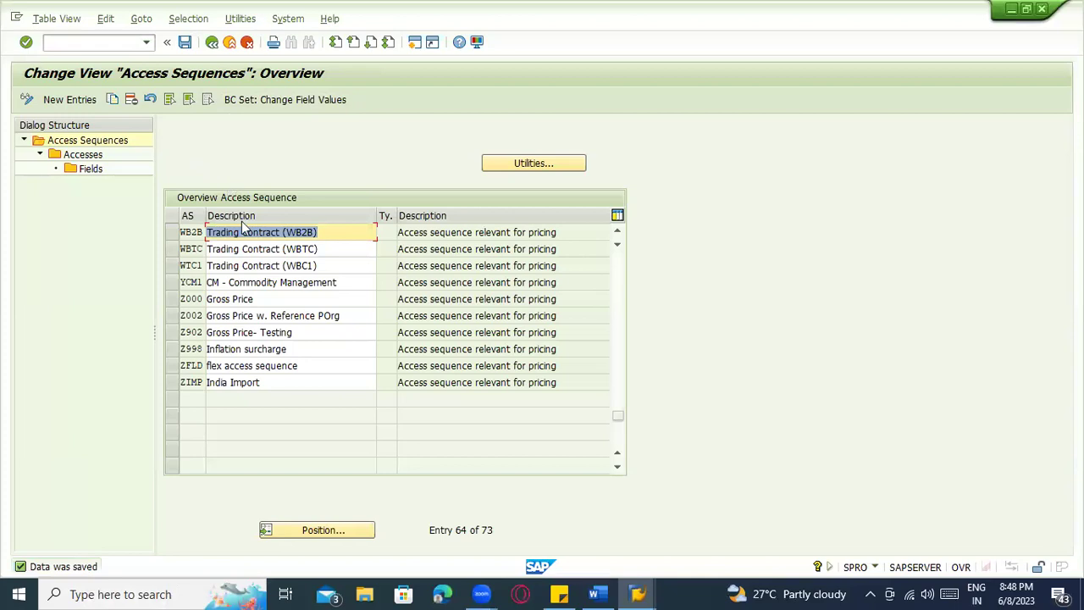
- Reopen the accesses of Z902 and review the descriptions of tables 906, 908 and 912
scroll(486, 465, down, 1)
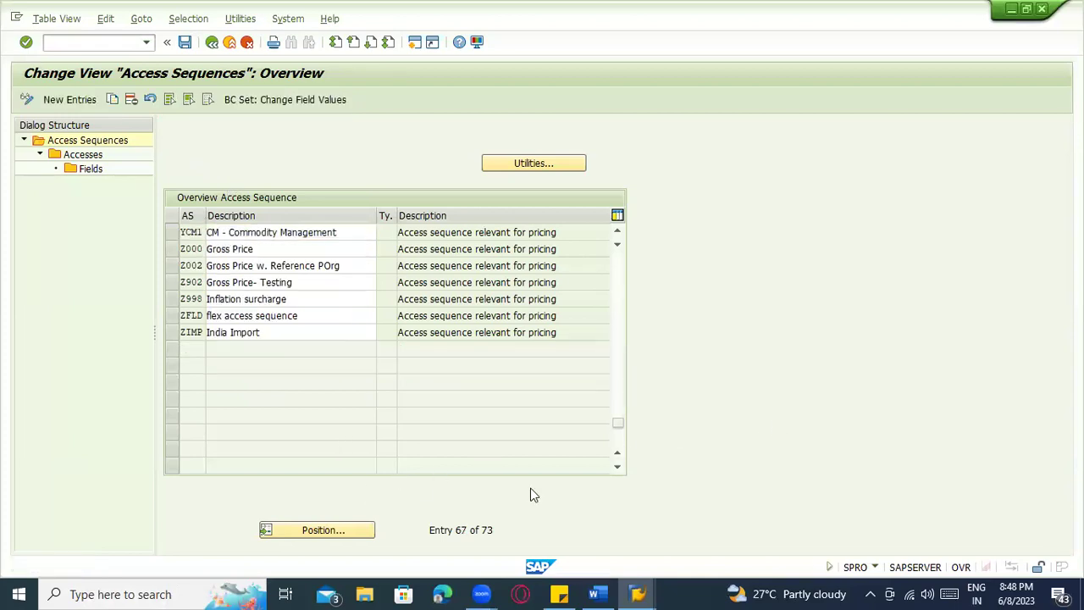
scroll(247, 333, down, 1)
scroll(249, 330, up, 1)
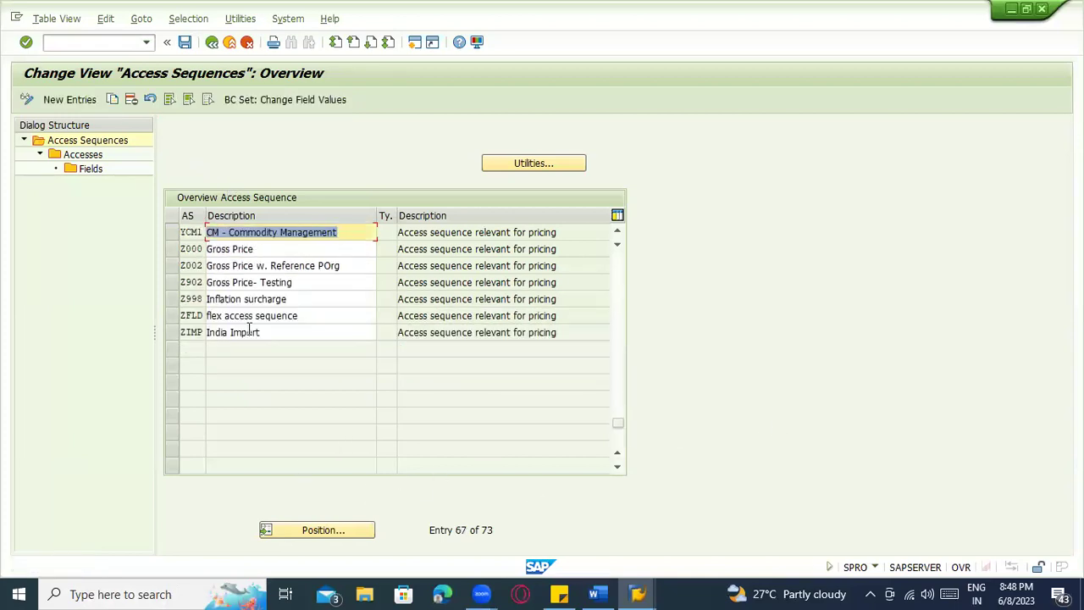
click(190, 282)
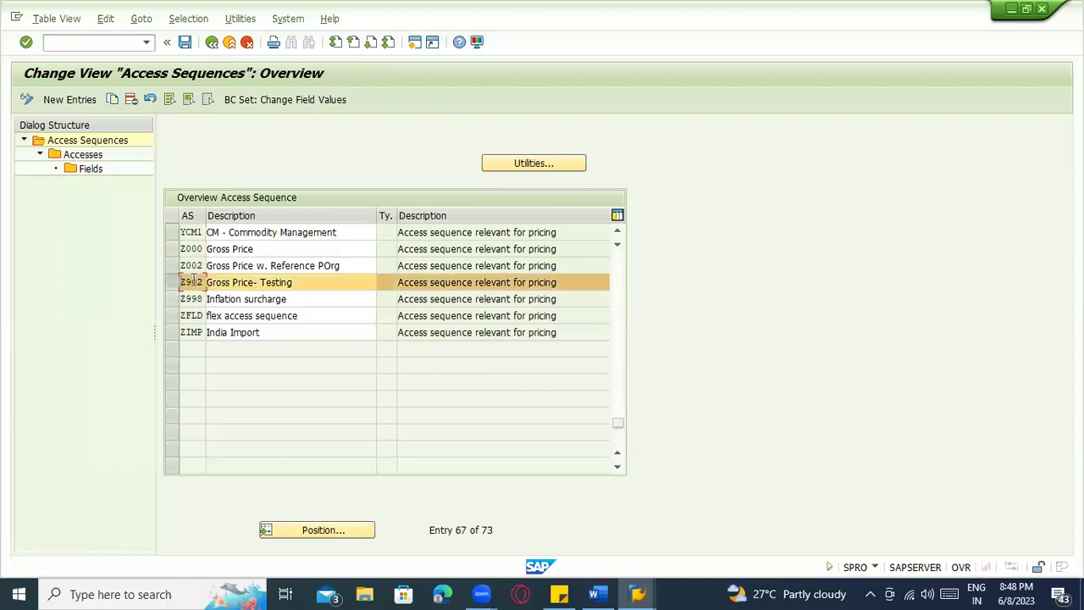
double_click(78, 156)
click(252, 196)
click(256, 216)
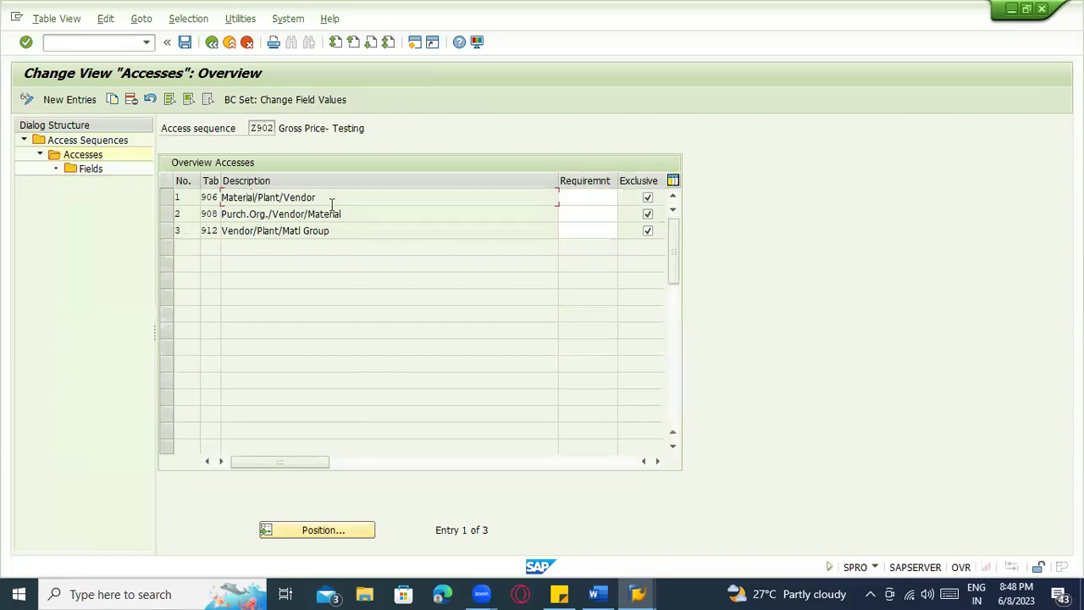
drag(326, 199, 221, 199)
drag(332, 230, 209, 218)
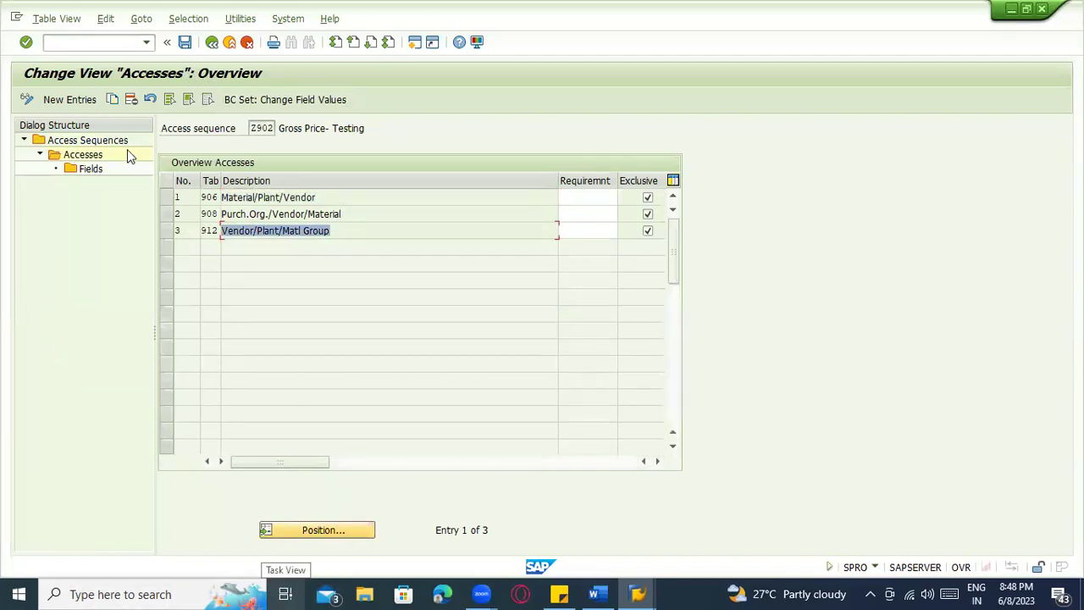
- Return to the implementation guide and open the Define Condition Type activity under Define Condition Types
click(216, 49)
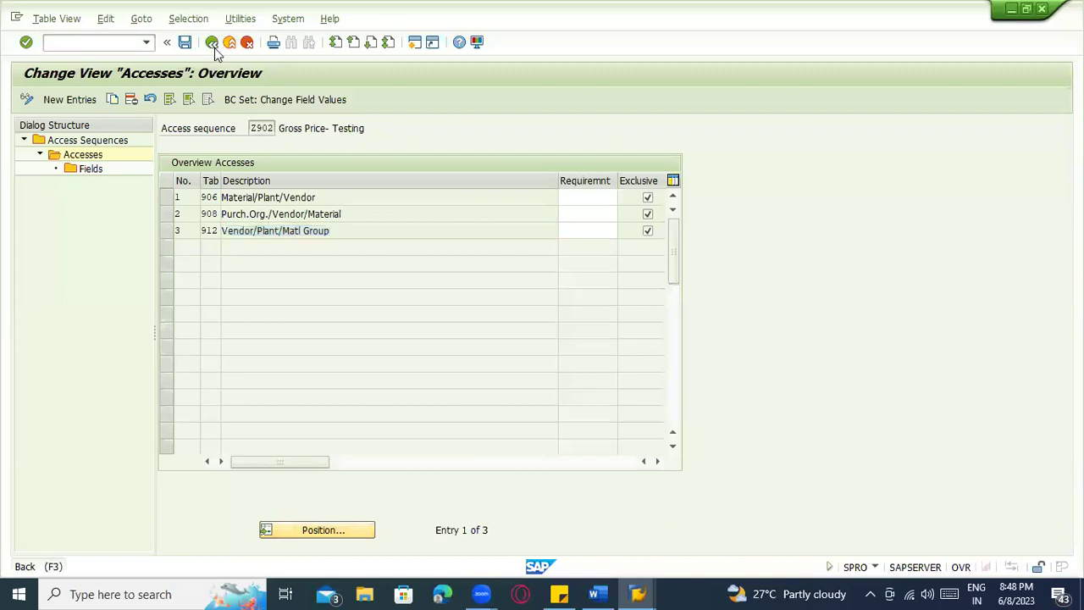
click(214, 52)
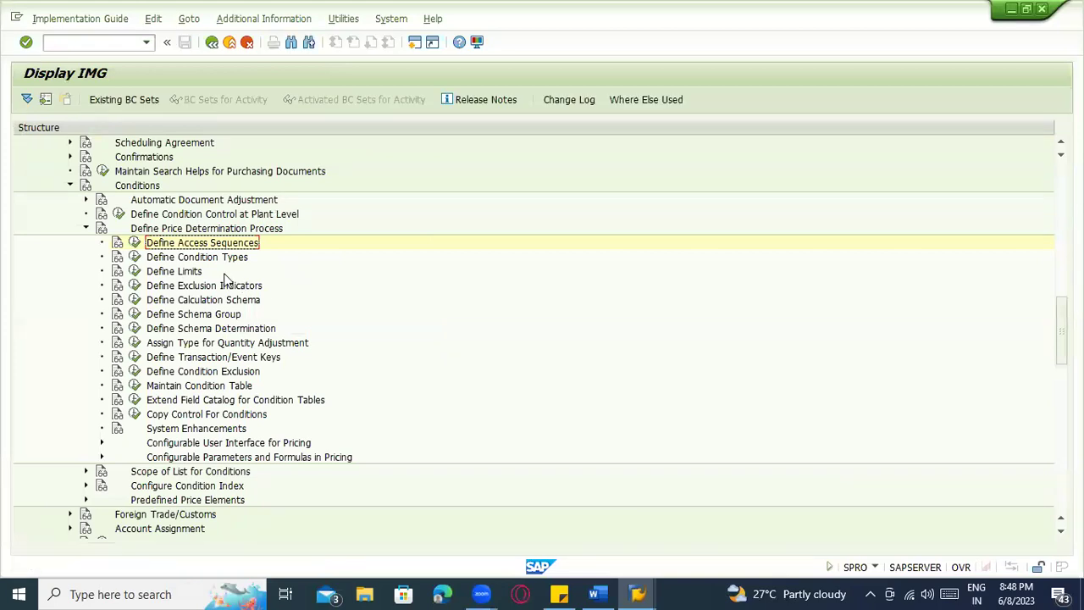
click(188, 258)
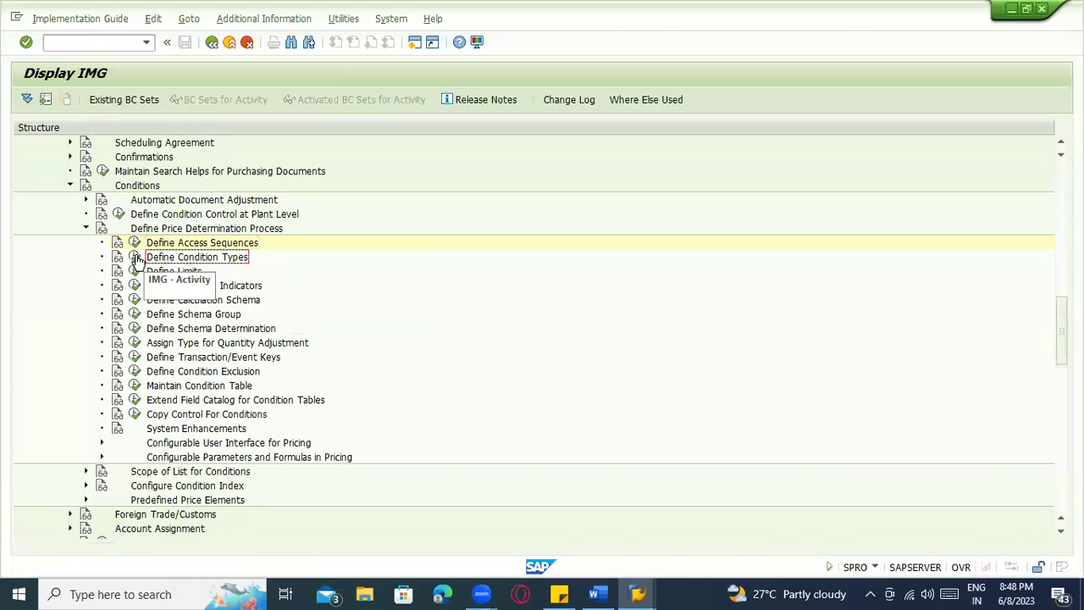
click(137, 257)
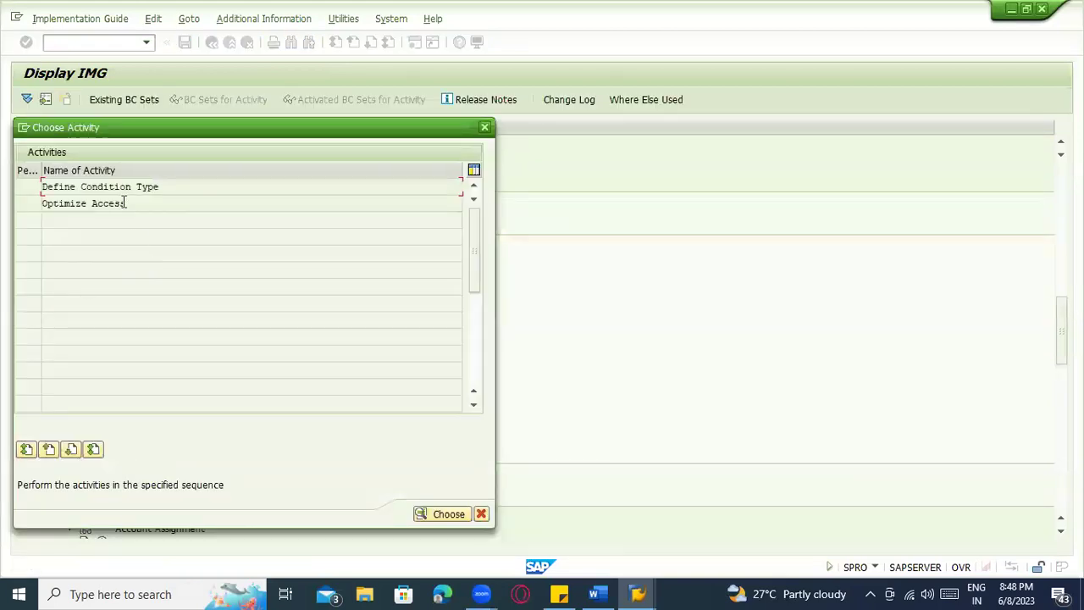
double_click(117, 186)
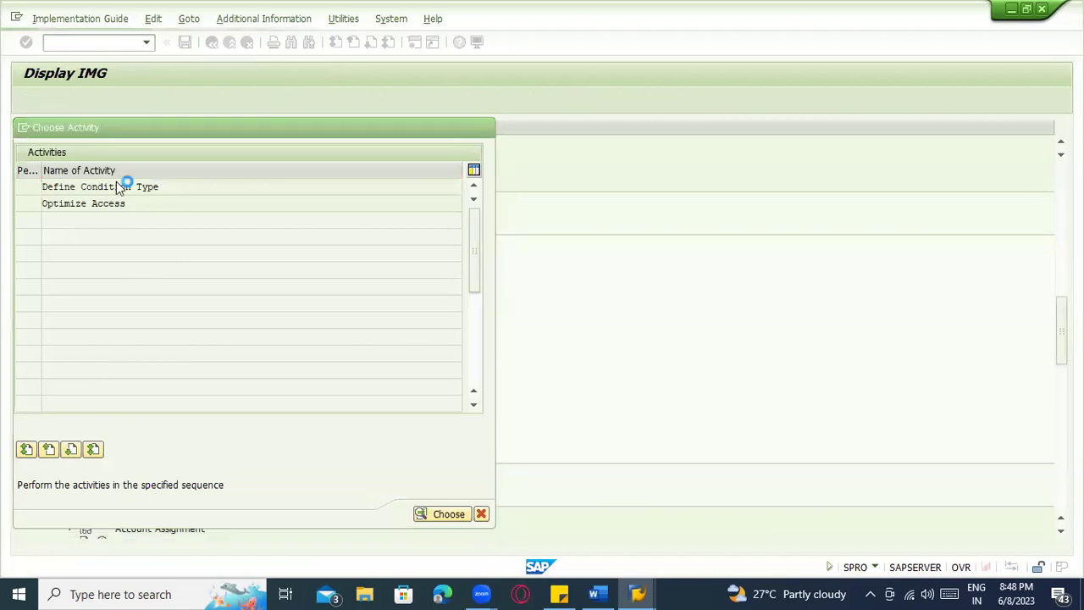
- Review the Word notes on condition tables, access sequences, condition types and PB00/PBXX pricing, and return to the SAP condition types
key(alt+Tab)
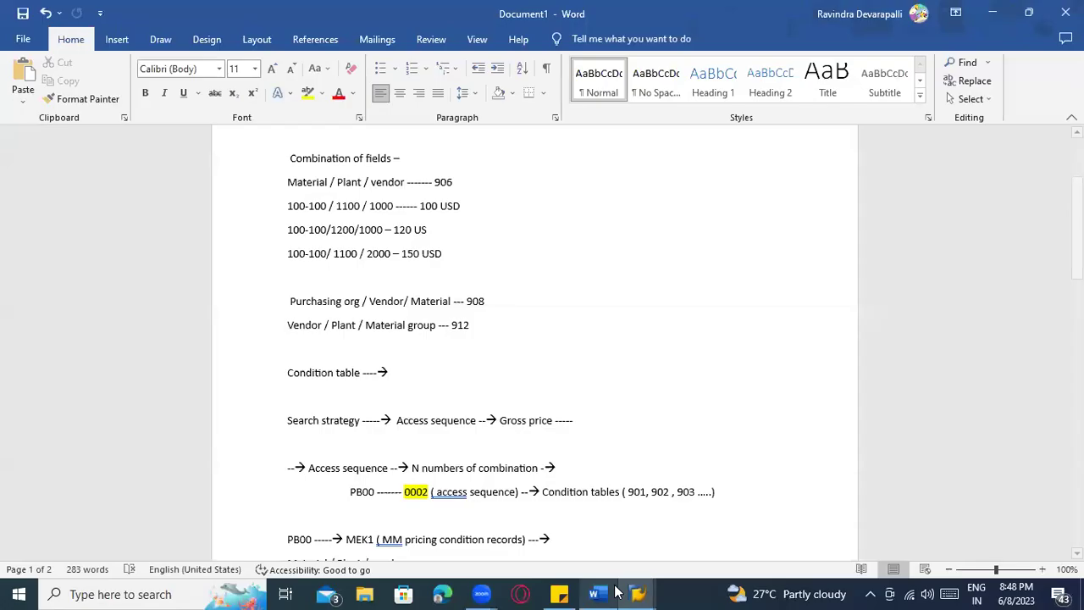
scroll(517, 358, down, 8)
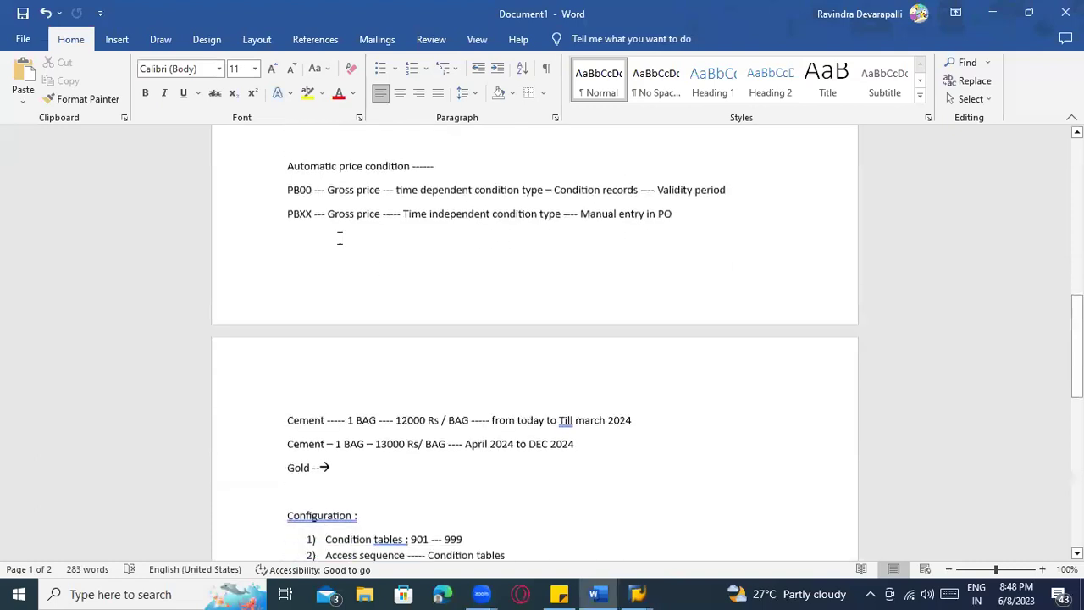
scroll(454, 363, down, 6)
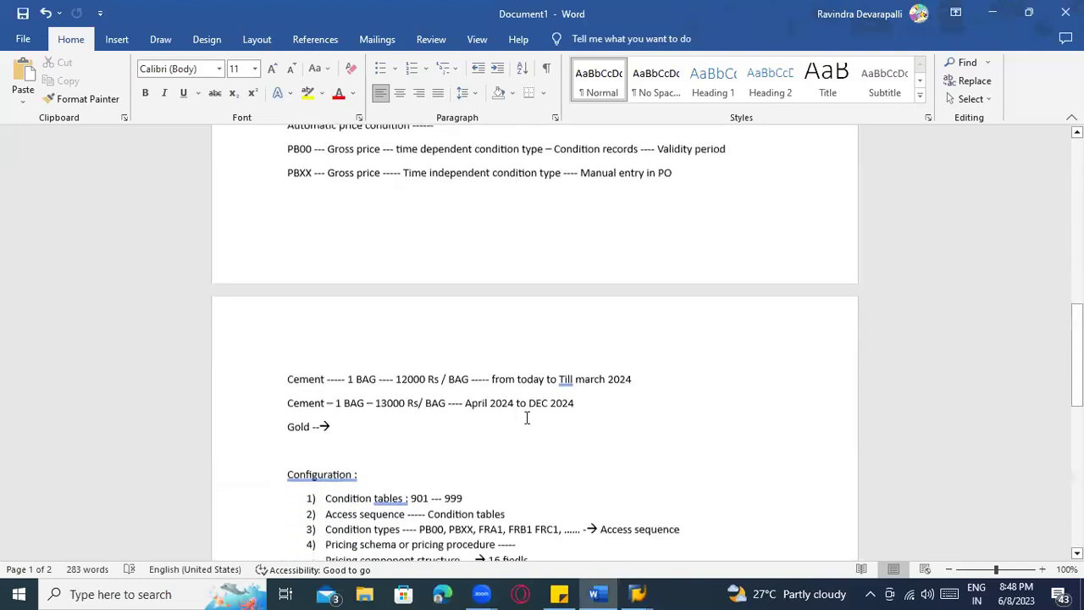
scroll(606, 386, down, 4)
scroll(595, 406, up, 15)
scroll(602, 254, down, 2)
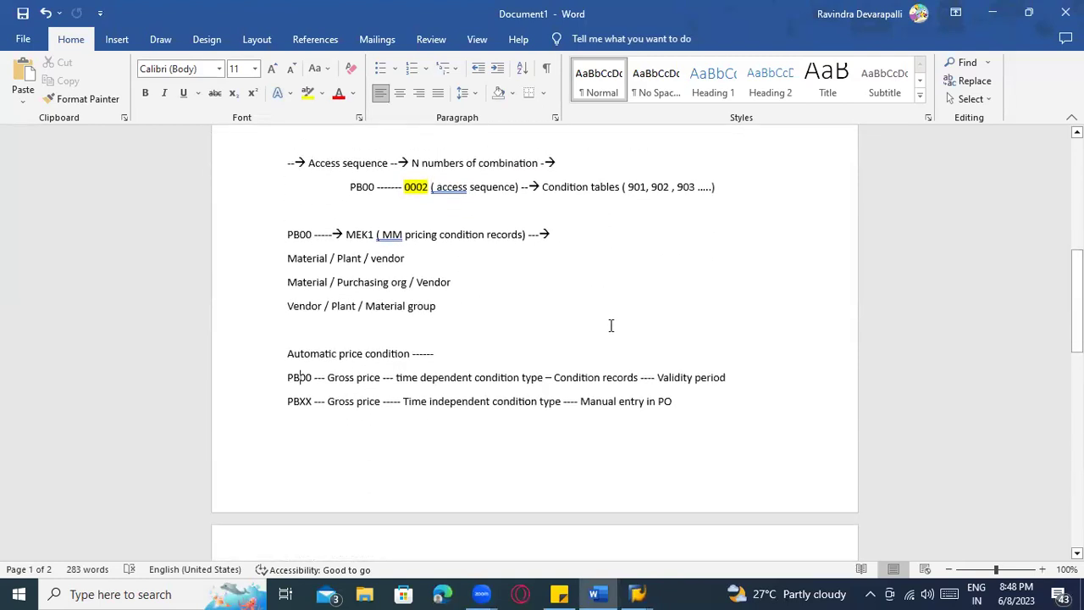
key(alt+Tab)
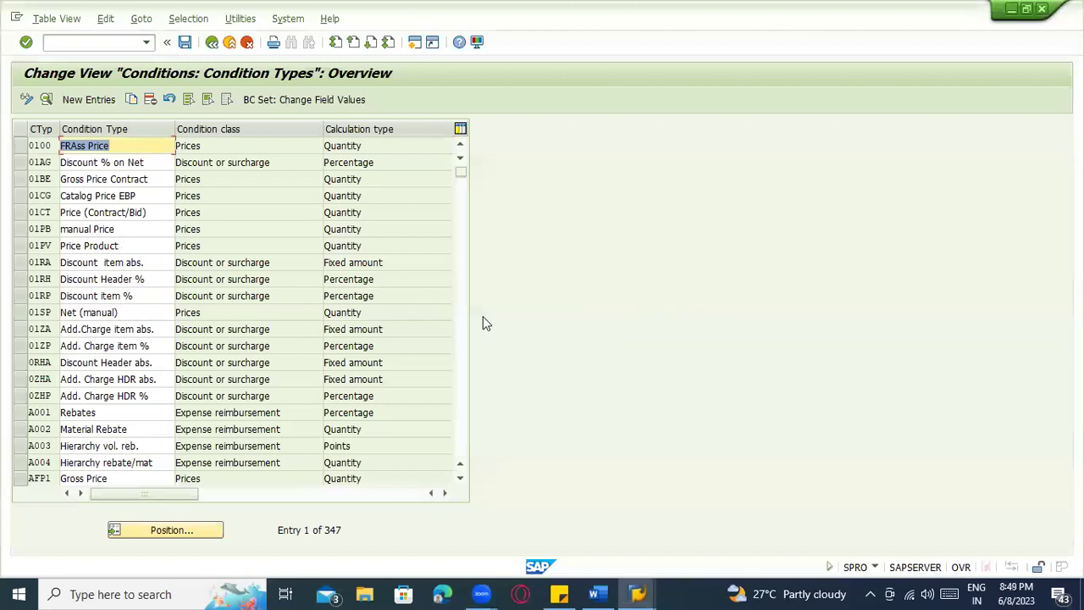
- Copy condition type PB00 as ZPB1 with the description Gross Price-testing and save it with the customizing request
scroll(225, 298, down, 1)
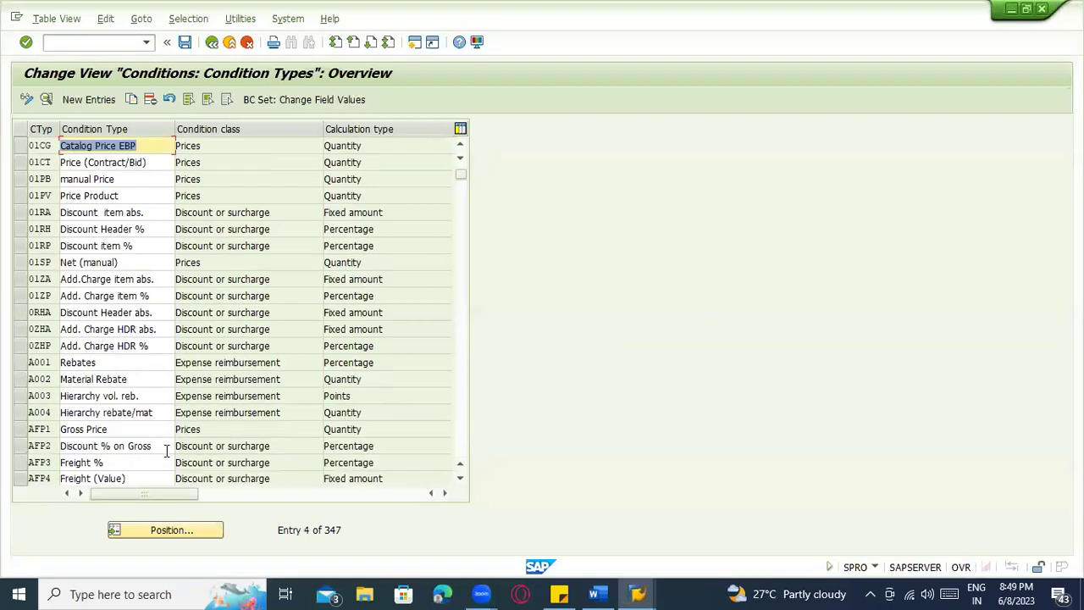
click(152, 528)
text(PB00)
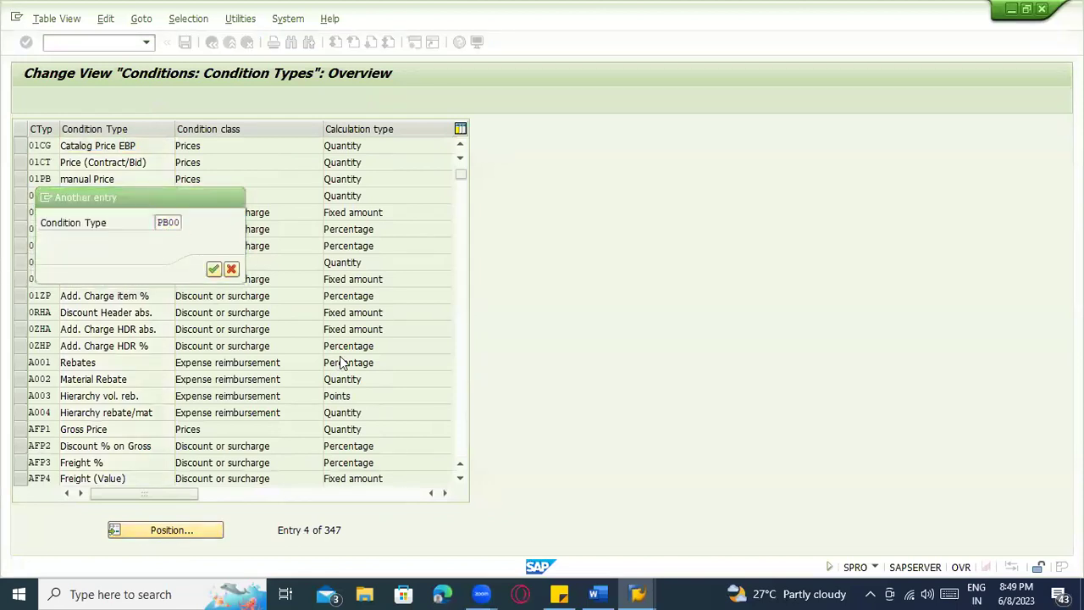
key(Return)
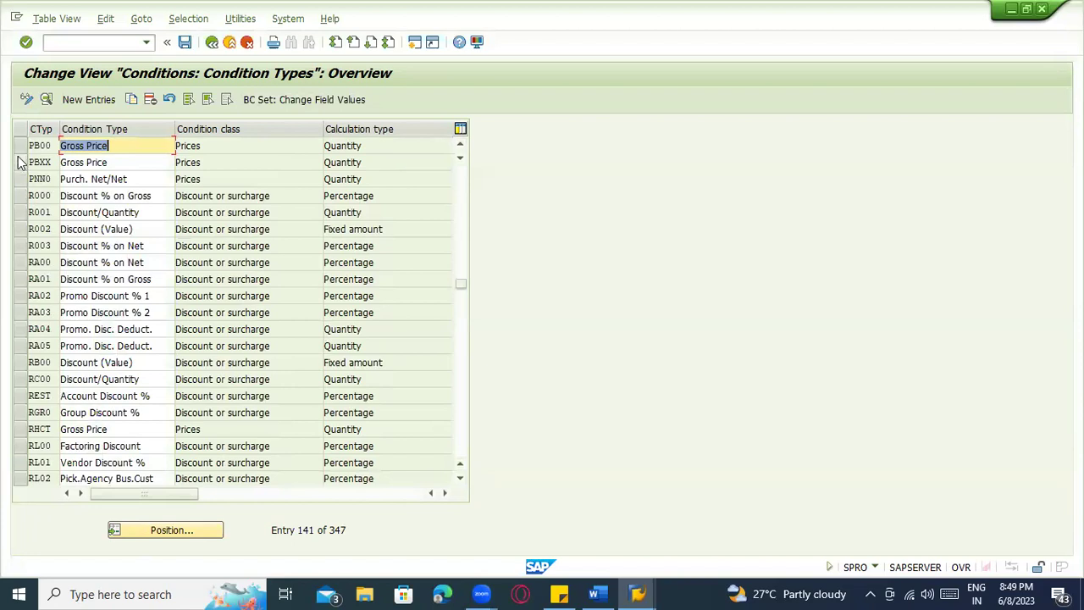
click(19, 146)
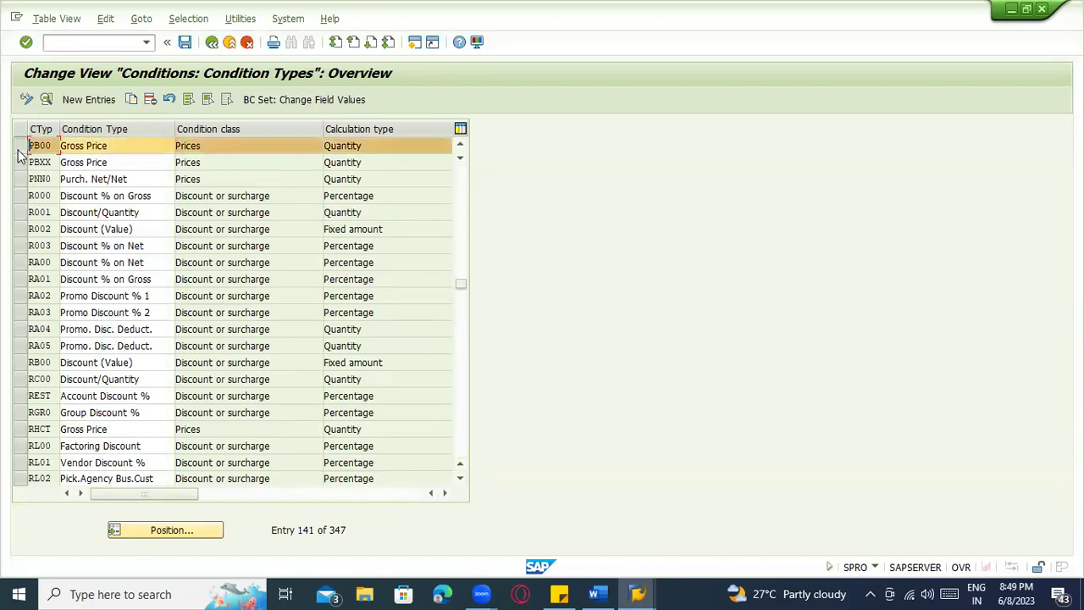
click(133, 99)
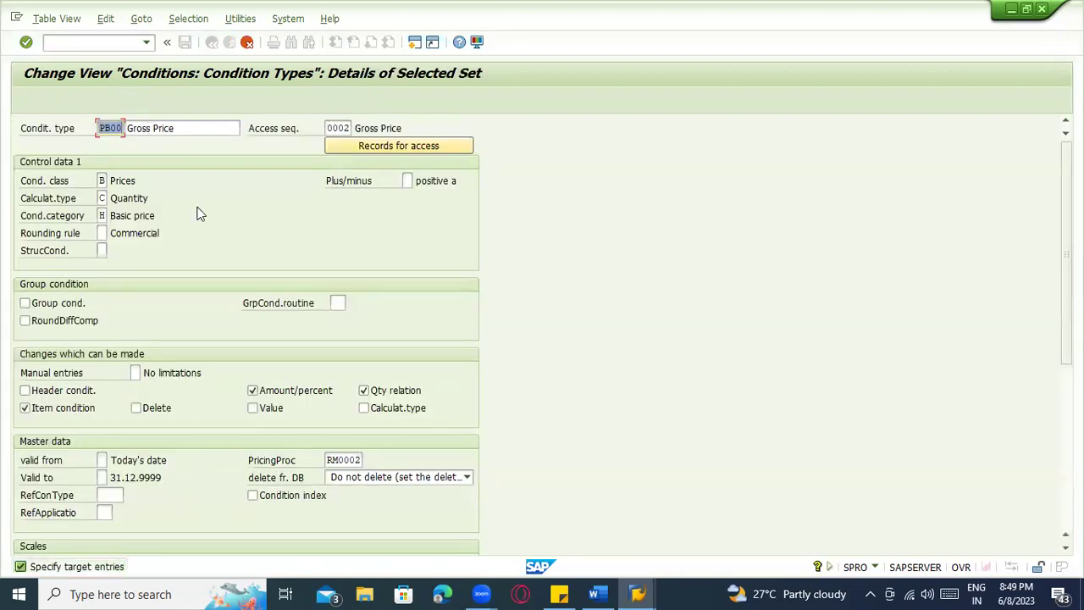
text(ZPB1)
click(192, 126)
text(-testing)
key(Return)
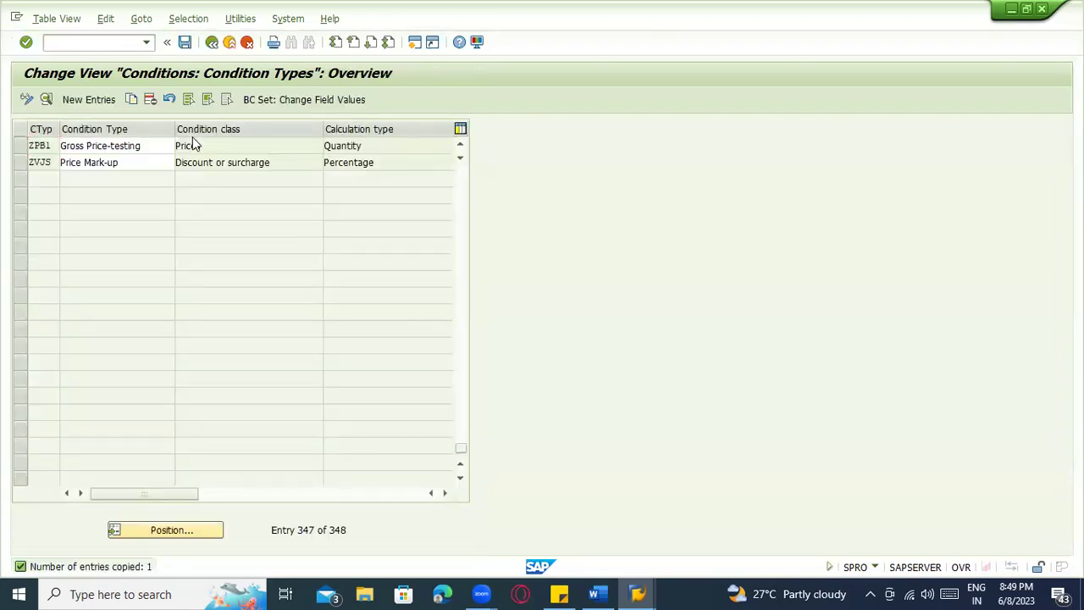
key(ctrl+s)
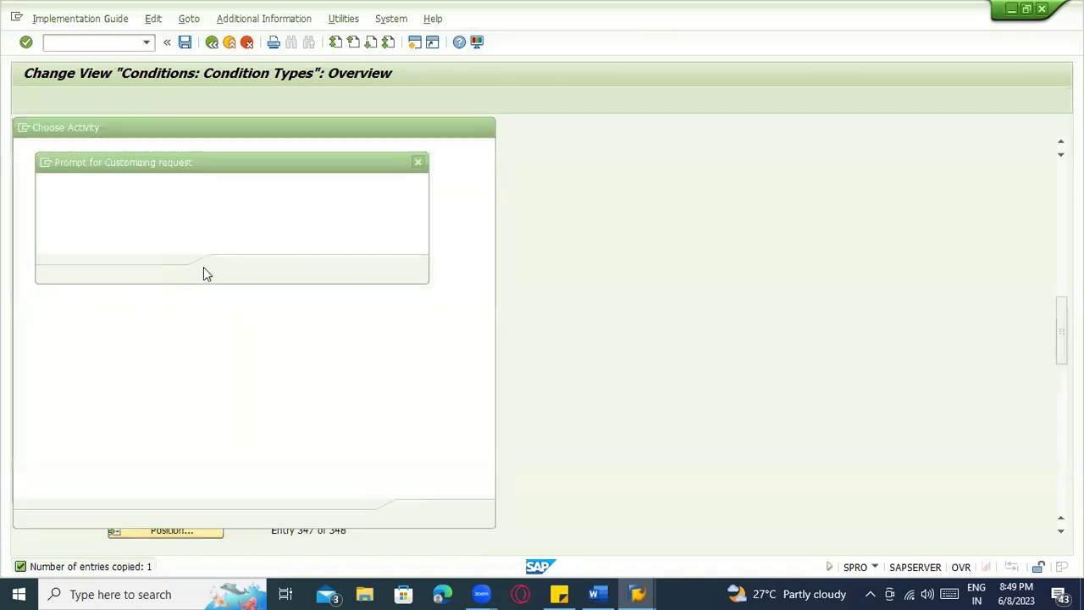
click(228, 270)
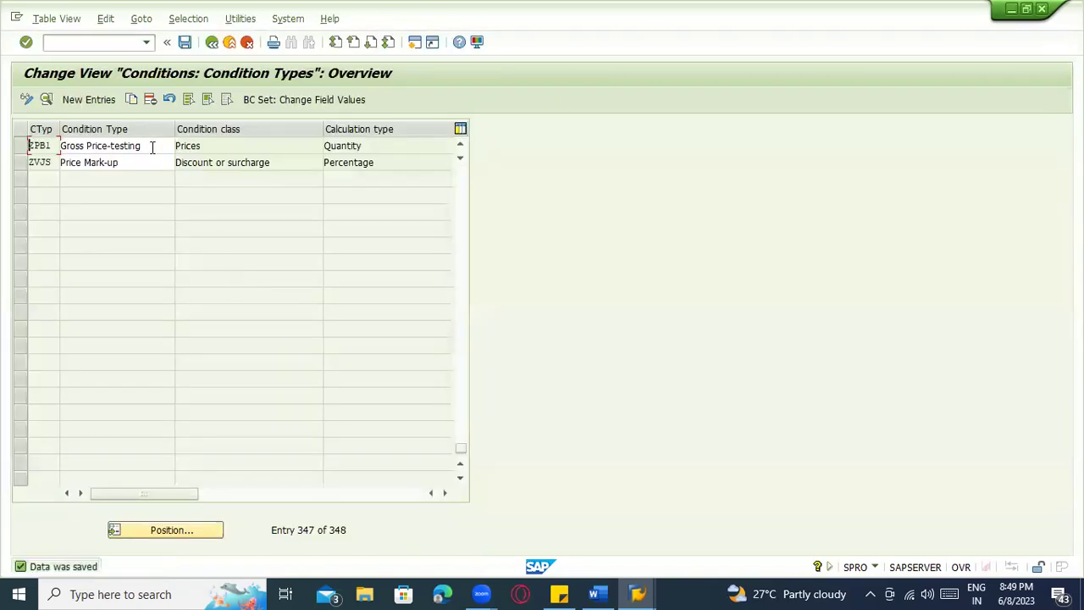
- Open the details of condition type ZPB1, set its access sequence to Z902 and save
click(20, 145)
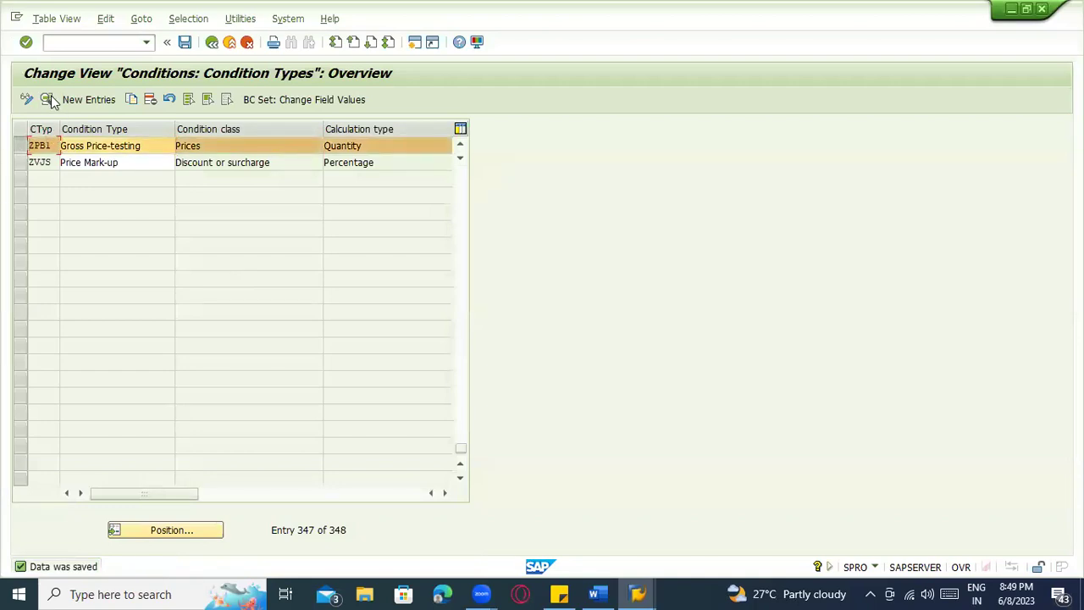
click(47, 99)
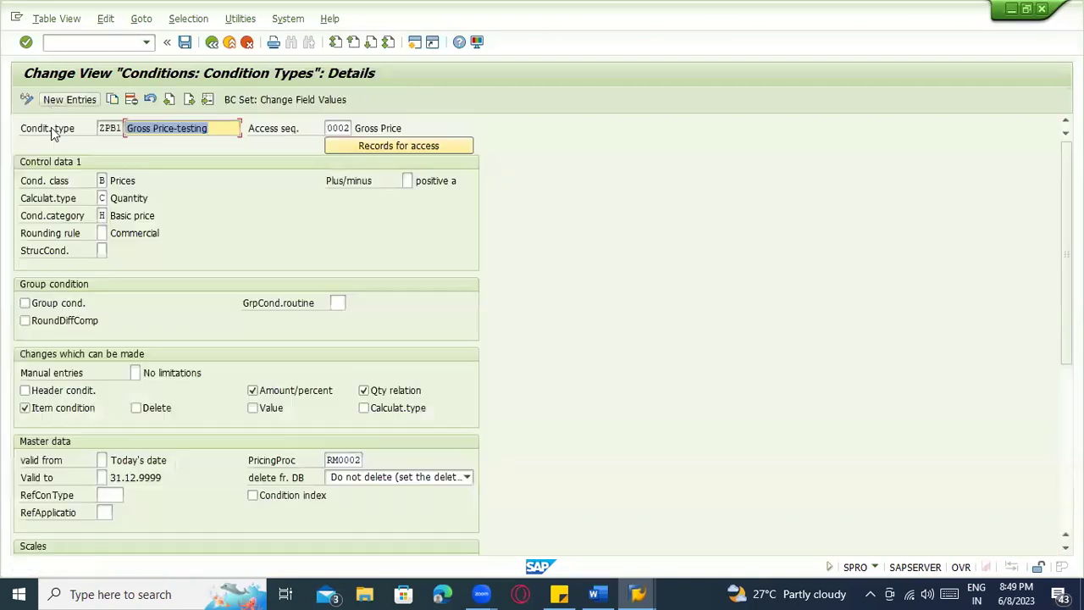
double_click(338, 128)
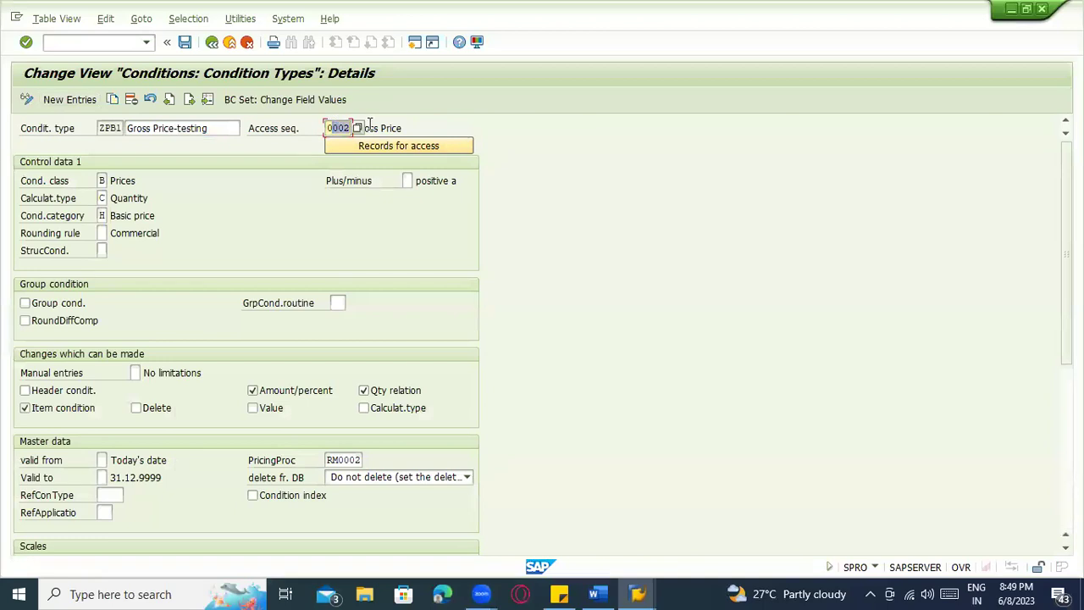
click(348, 128)
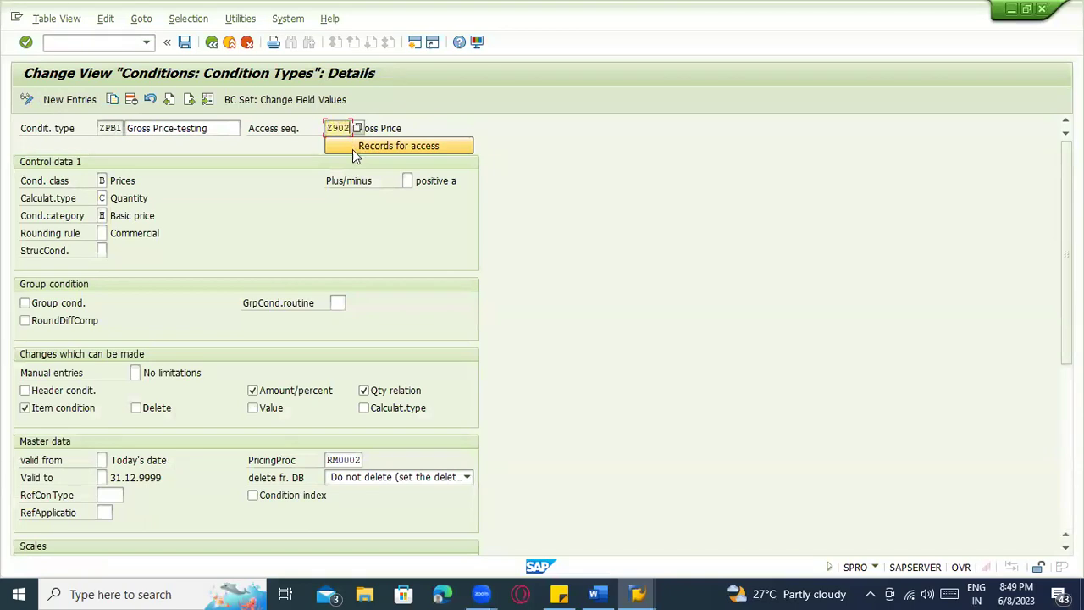
click(184, 42)
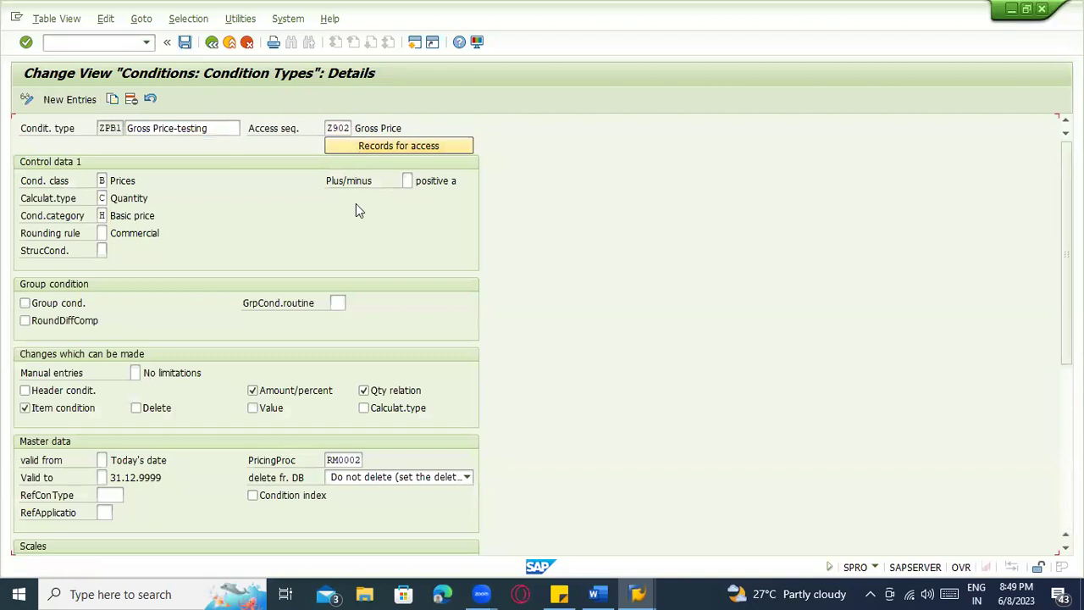
- Check the access sequence assigned to ZPB1, call up its records for access, and leave the condition type maintenance
click(392, 128)
drag(444, 127, 354, 125)
click(255, 135)
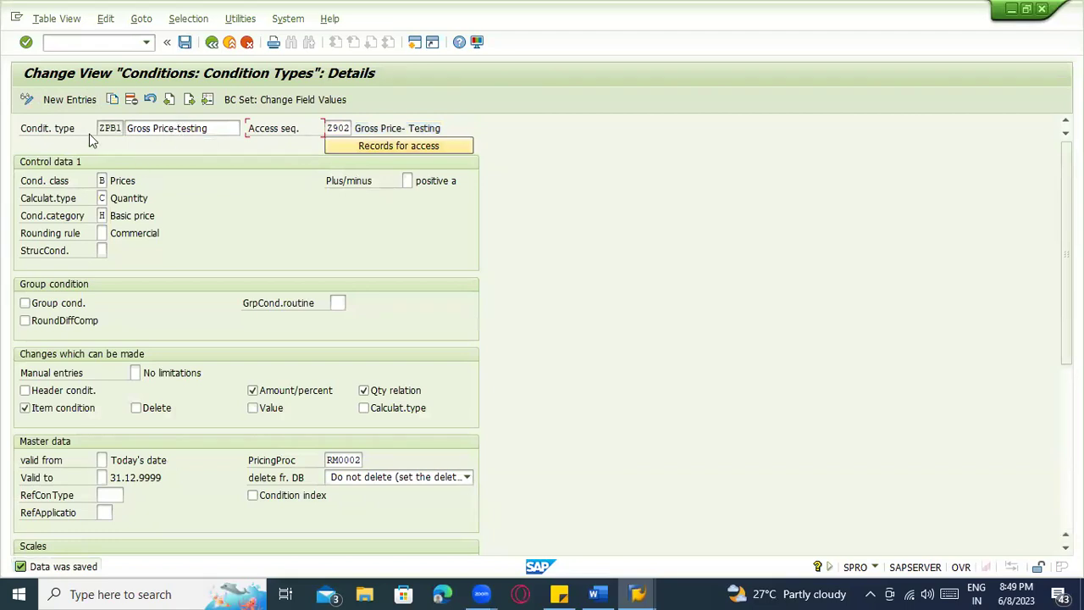
drag(100, 129, 125, 132)
click(141, 181)
drag(327, 127, 353, 124)
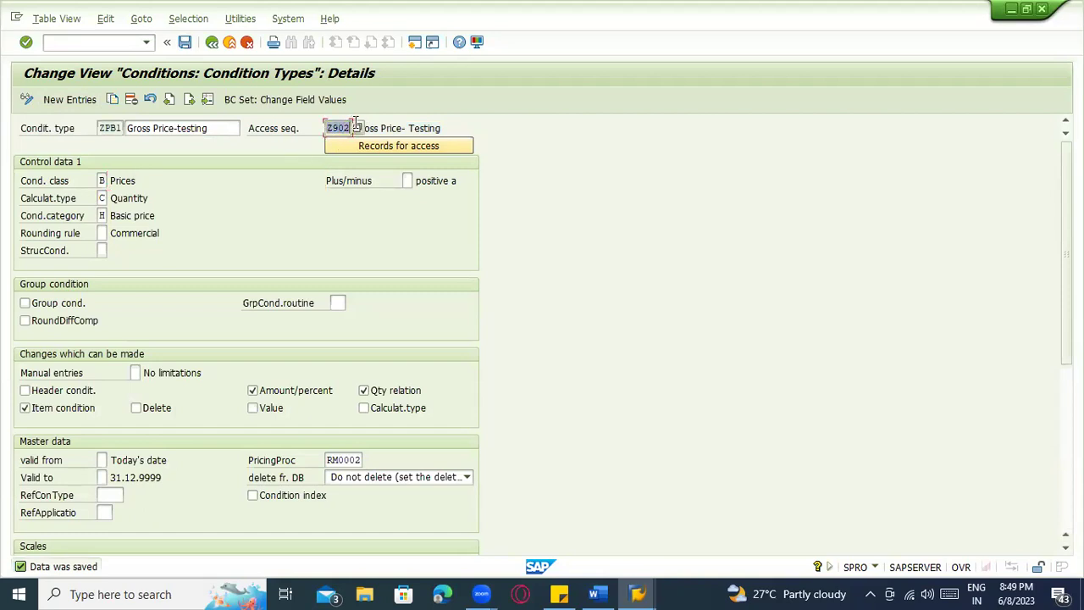
click(437, 151)
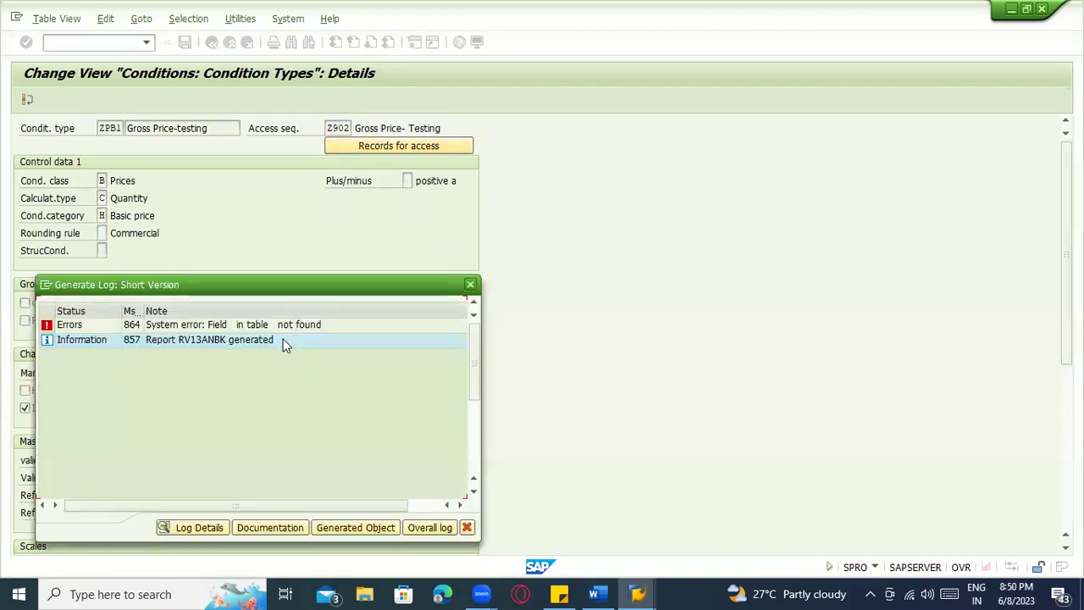
click(215, 46)
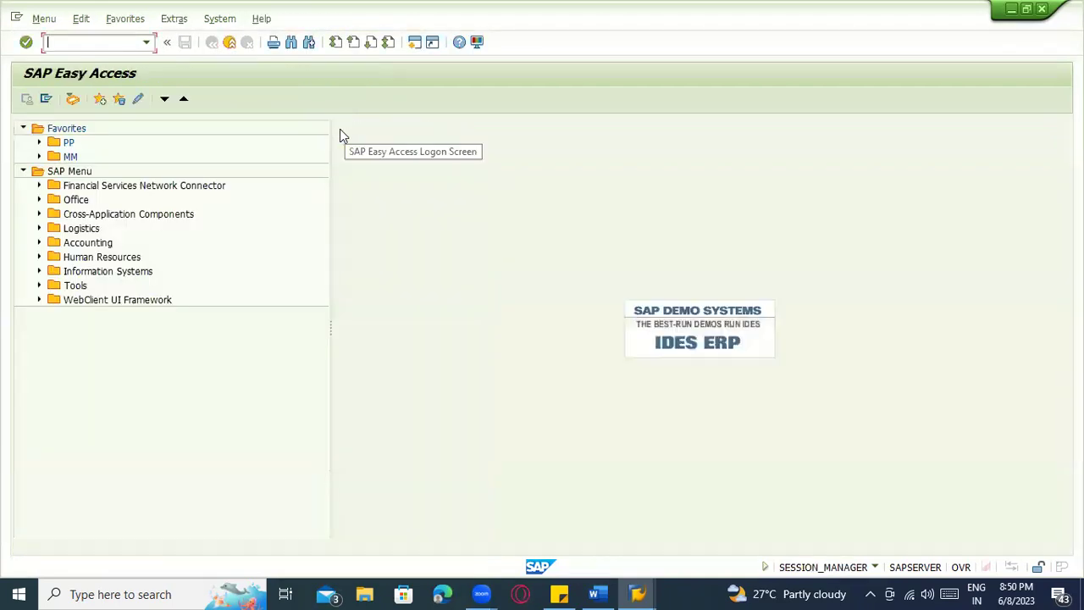
- Start transaction SPRO and display the SAP Reference IMG
text(spro)
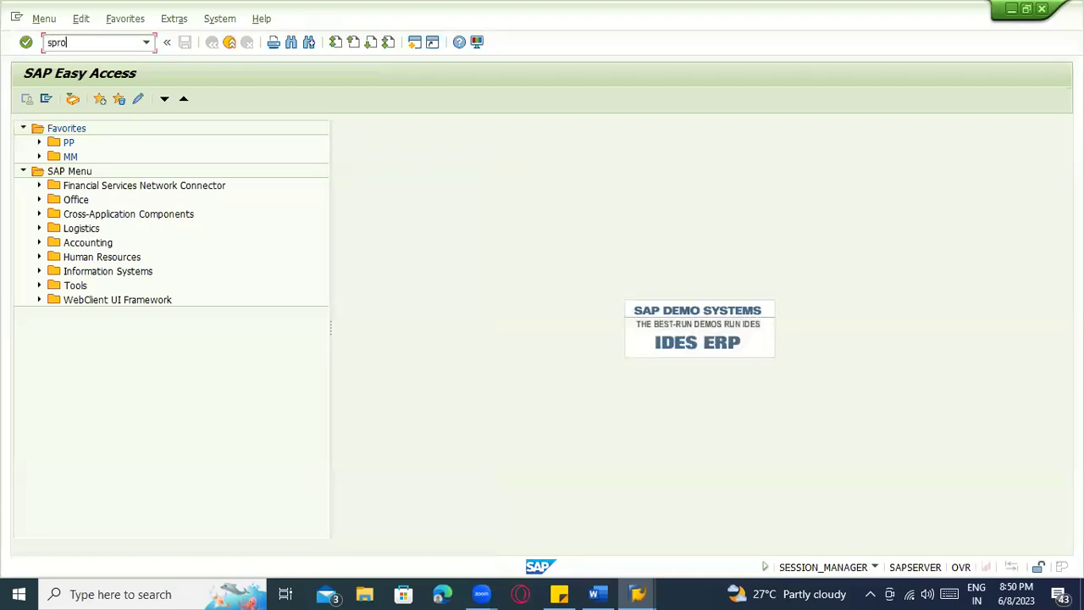
key(Return)
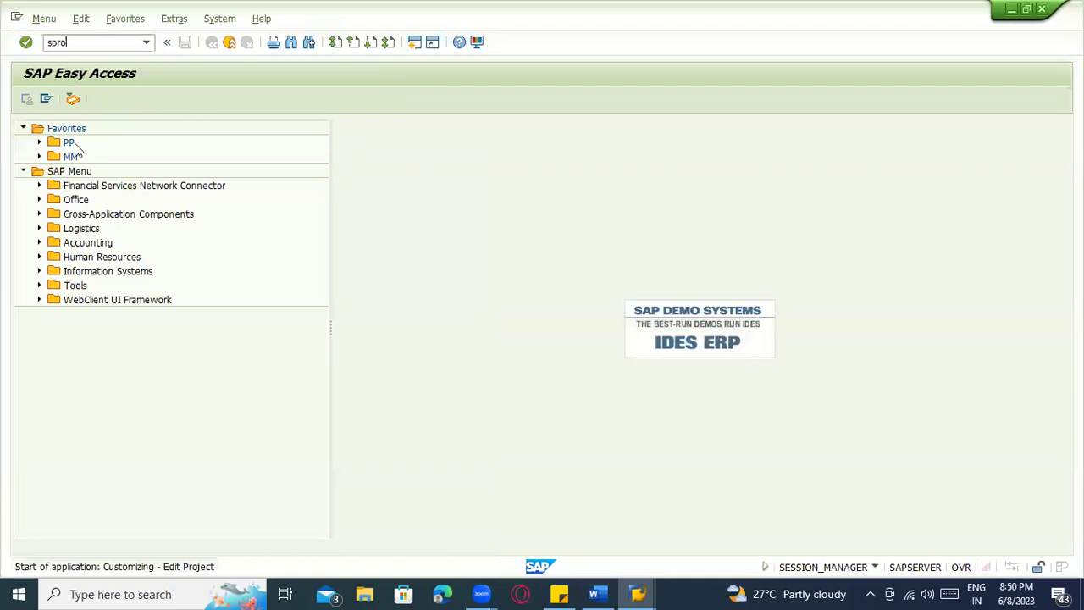
key(F5)
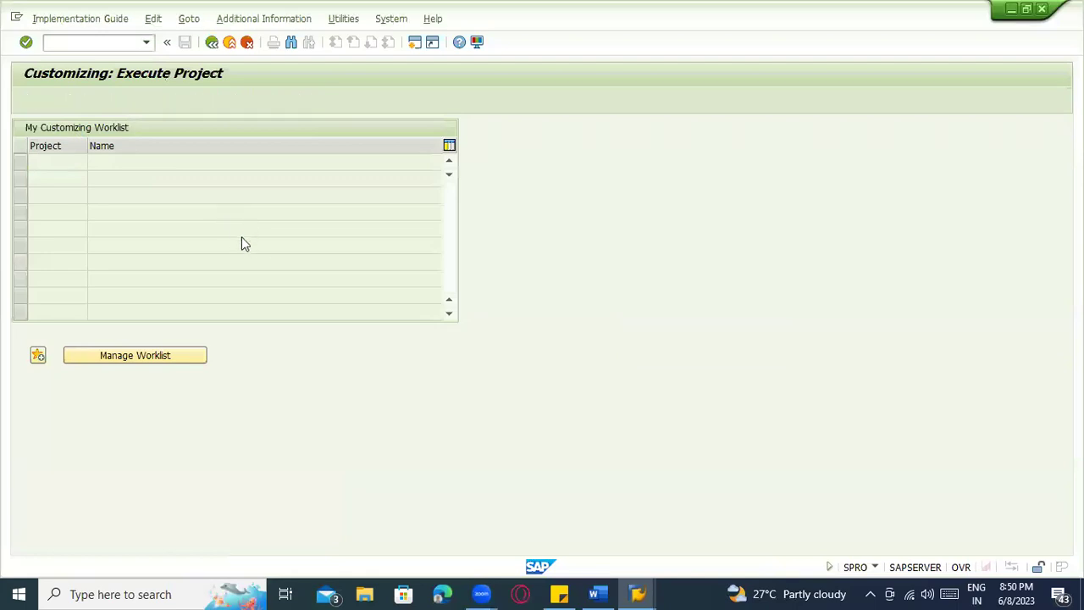
- Expand Materials Management, Purchasing, Conditions and Define Price Determination Process in the implementation guide
scroll(67, 311, down, 5)
scroll(42, 398, down, 4)
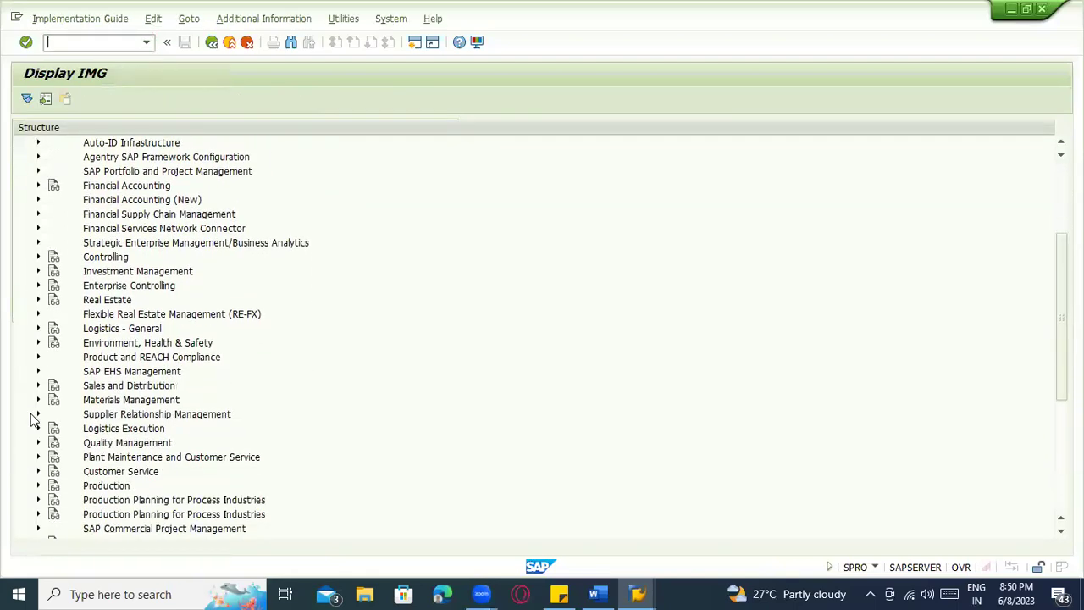
click(35, 343)
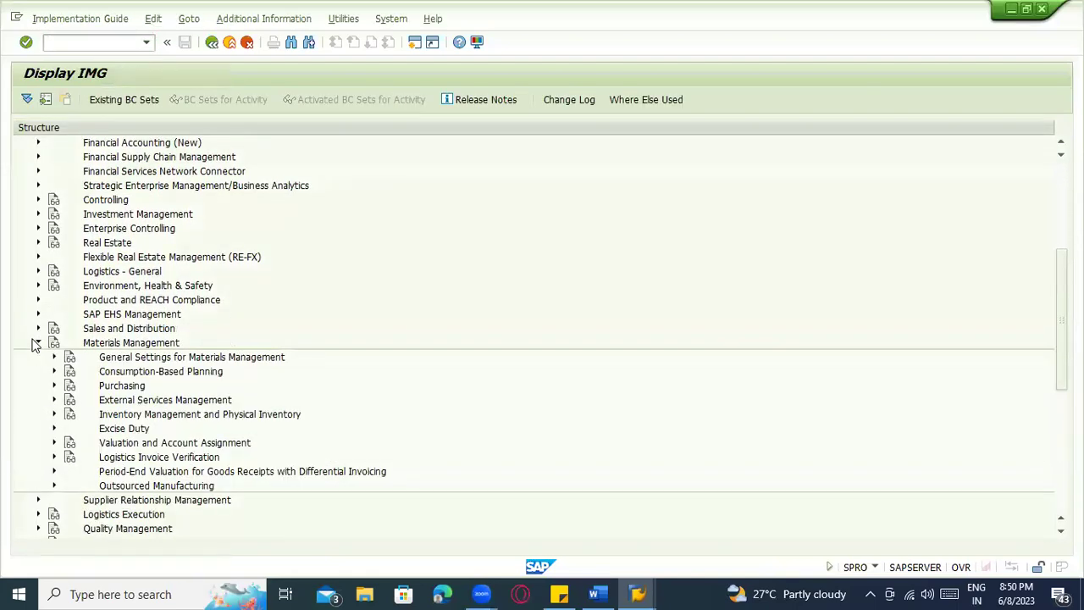
scroll(40, 351, down, 1)
double_click(105, 342)
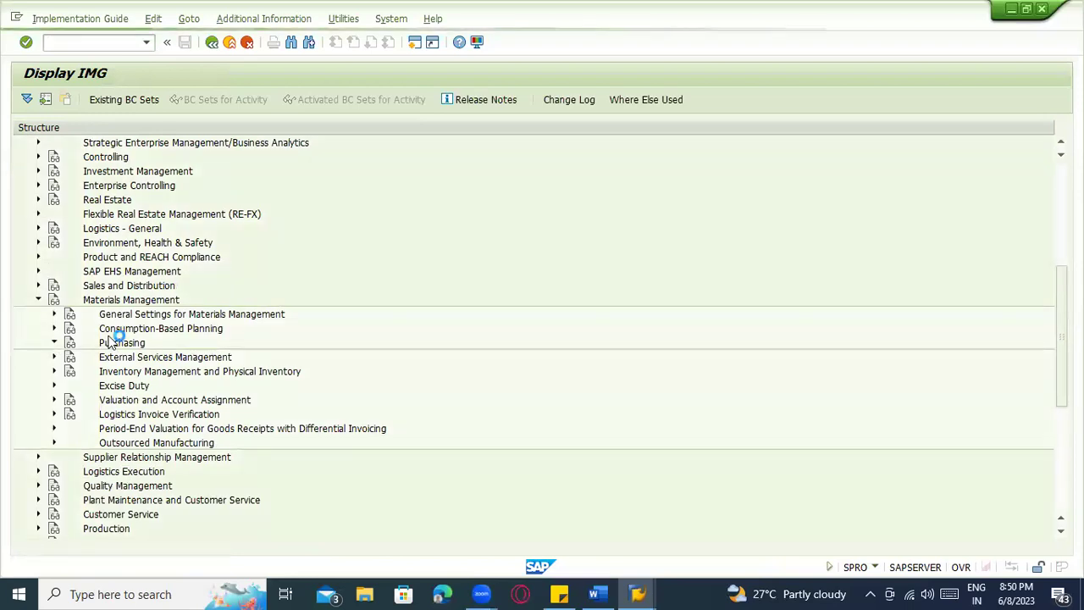
scroll(101, 341, down, 2)
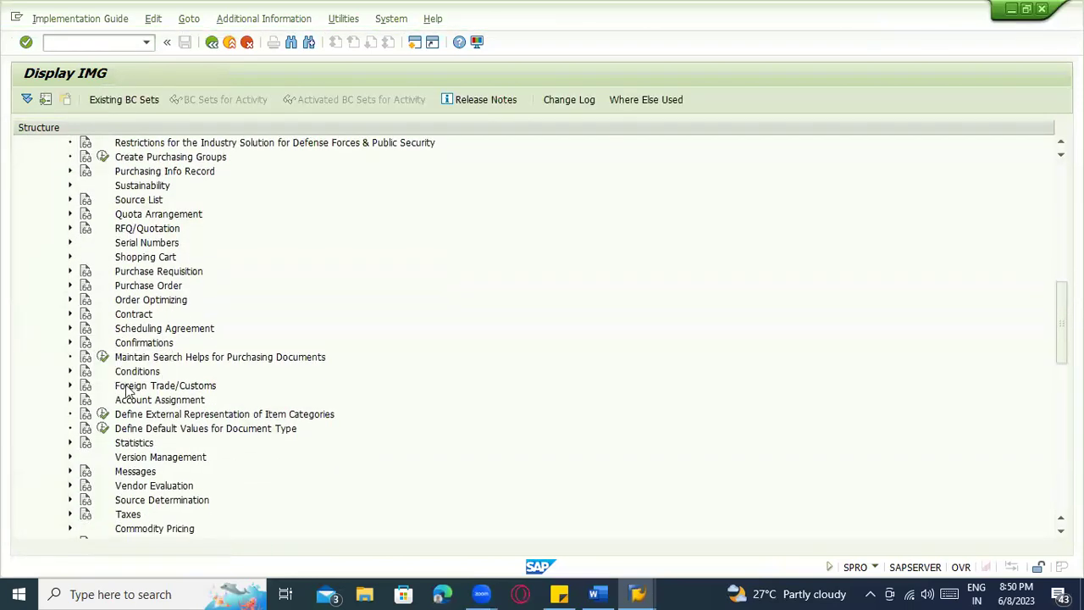
click(70, 372)
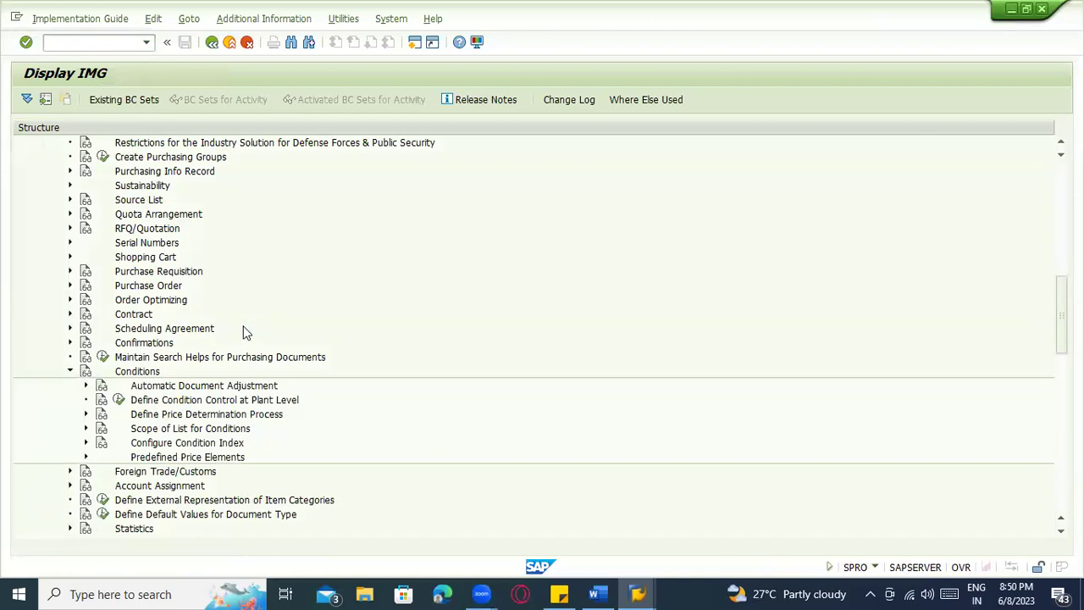
scroll(146, 373, down, 1)
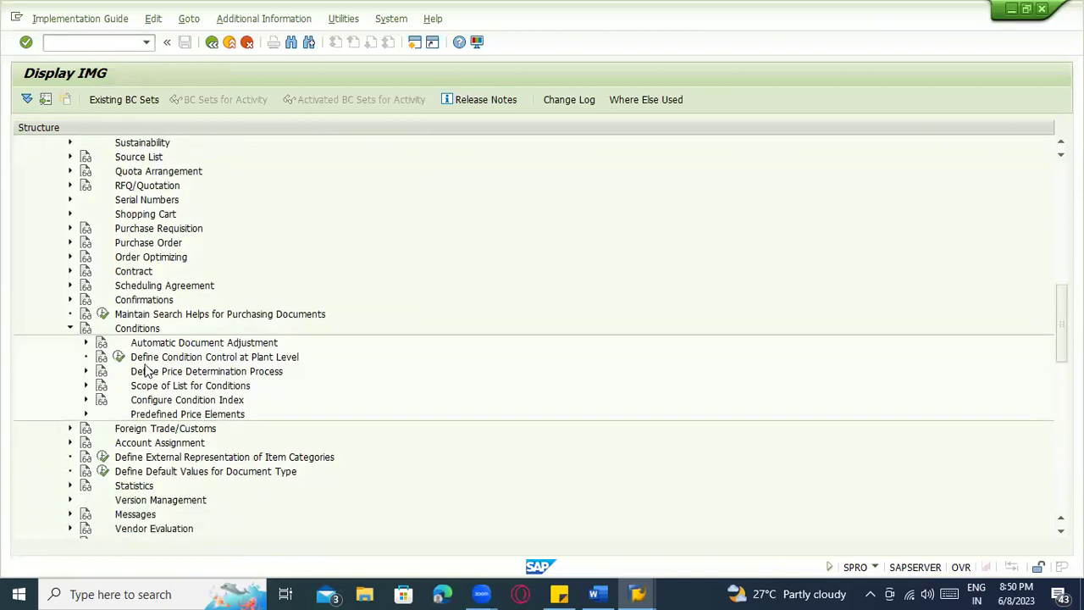
click(85, 371)
- Check the accesses of access sequence Z902 under Define Access Sequences and return to the implementation guide
click(133, 257)
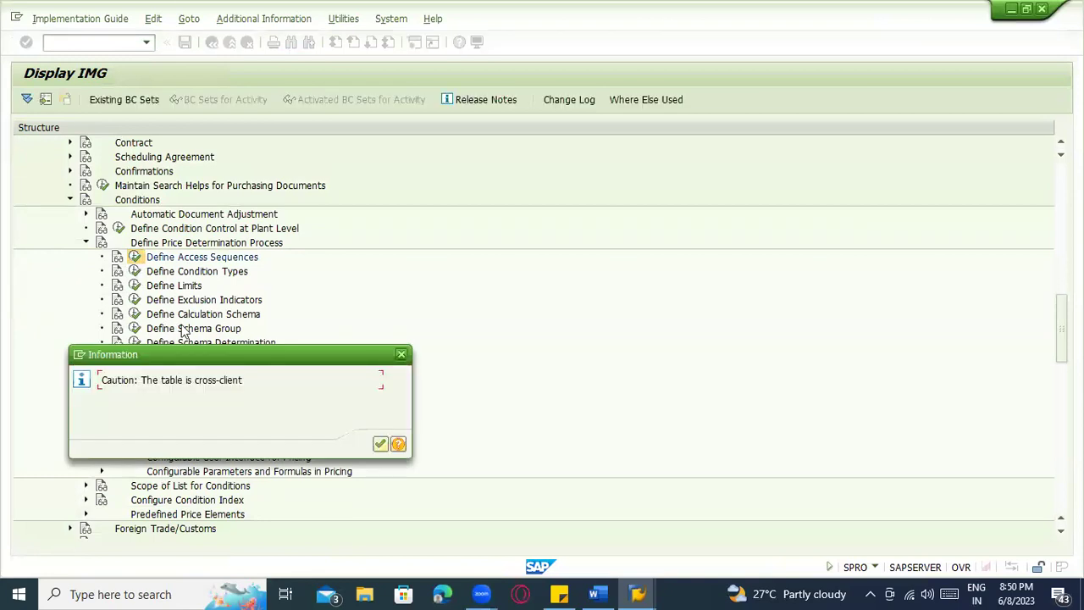
key(Return)
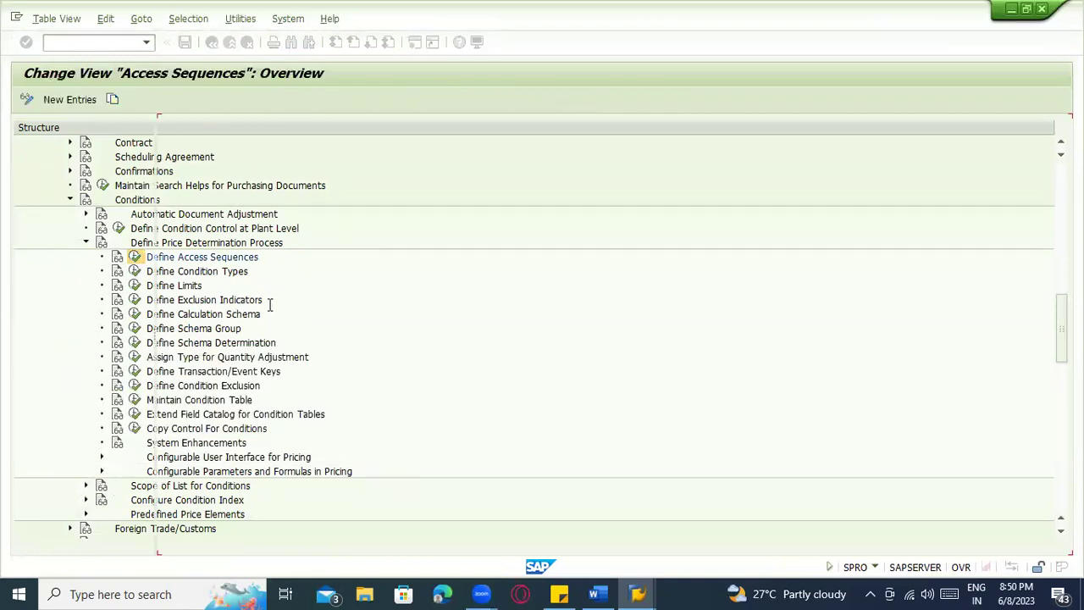
scroll(277, 373, down, 1)
scroll(288, 484, down, 9)
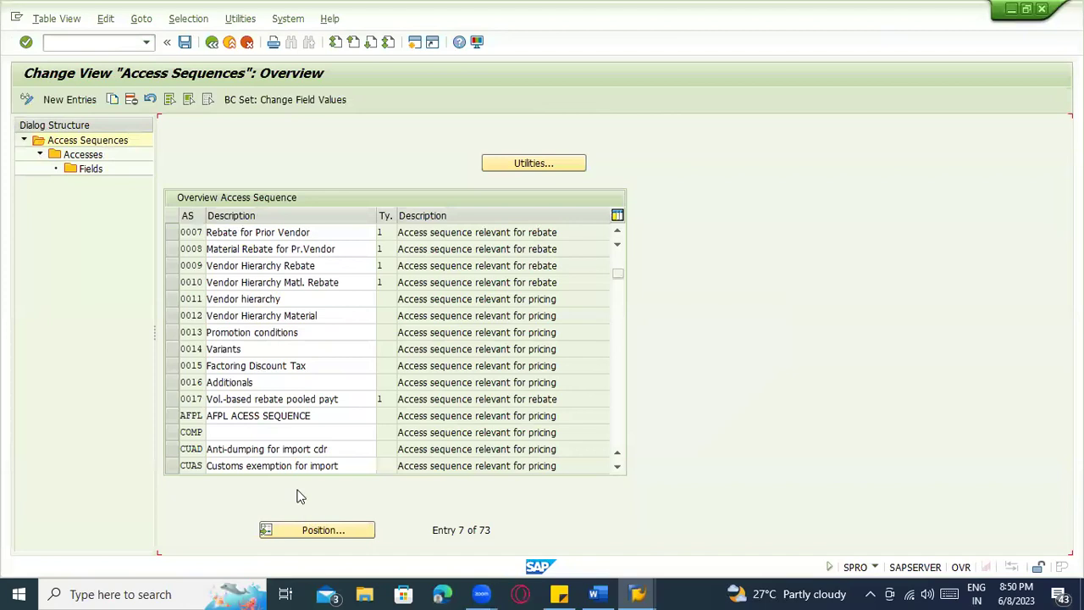
scroll(212, 433, down, 8)
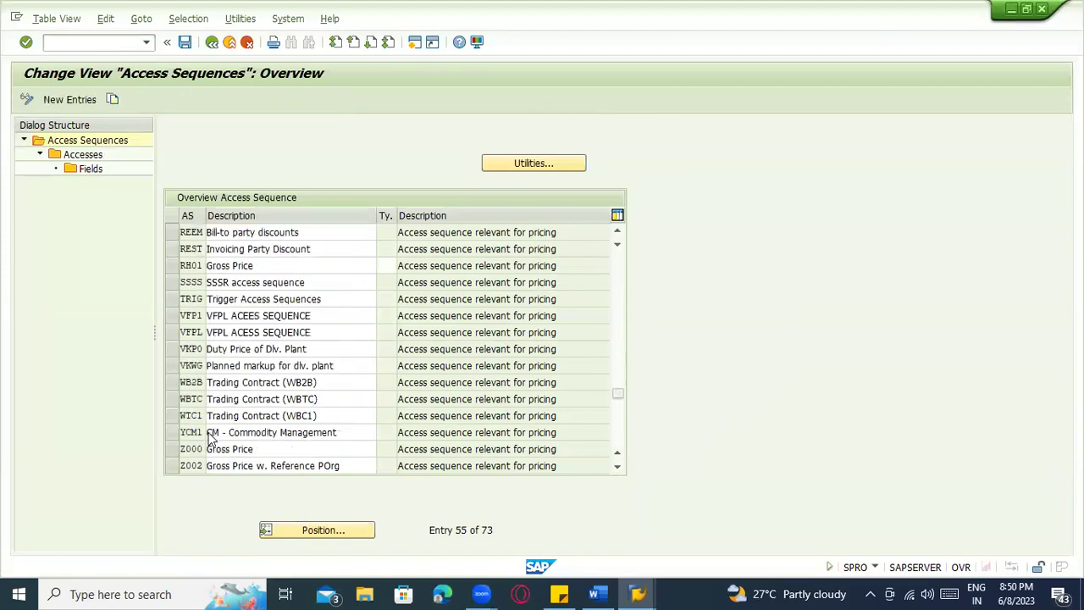
scroll(182, 440, down, 1)
click(173, 434)
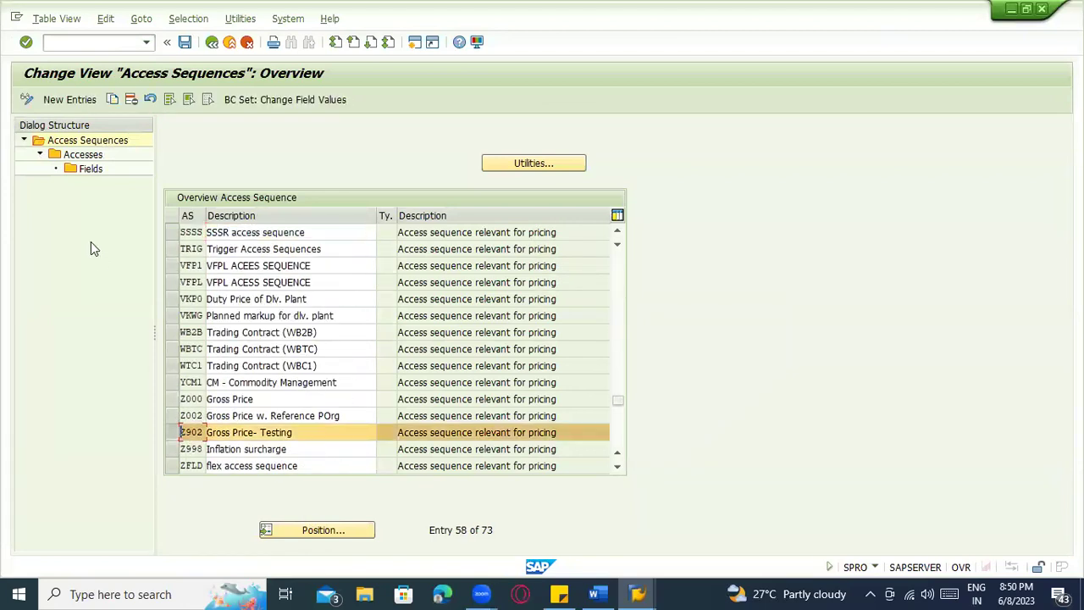
double_click(82, 154)
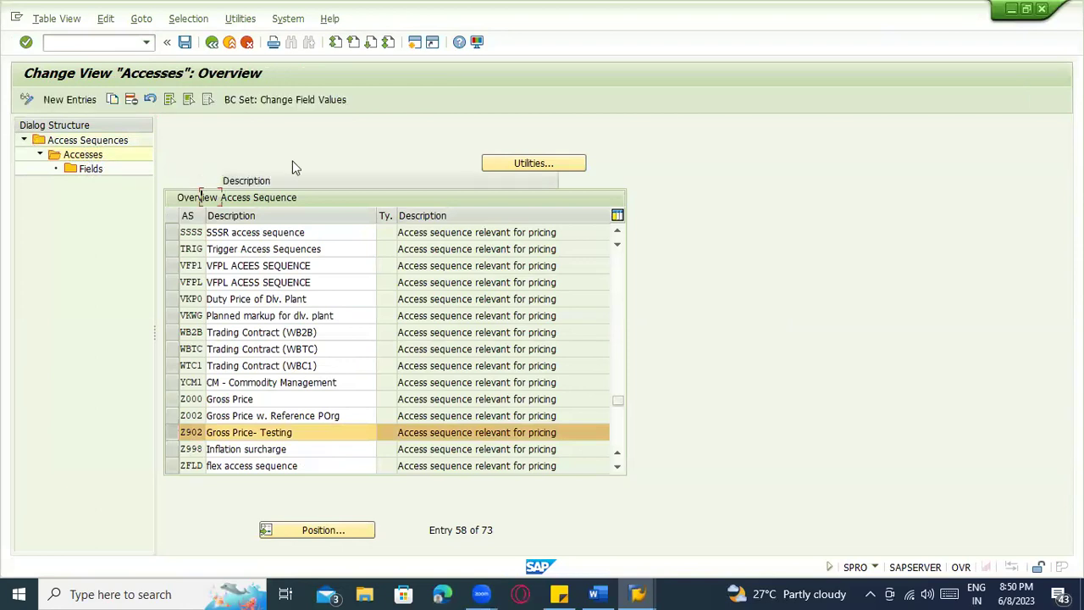
click(212, 42)
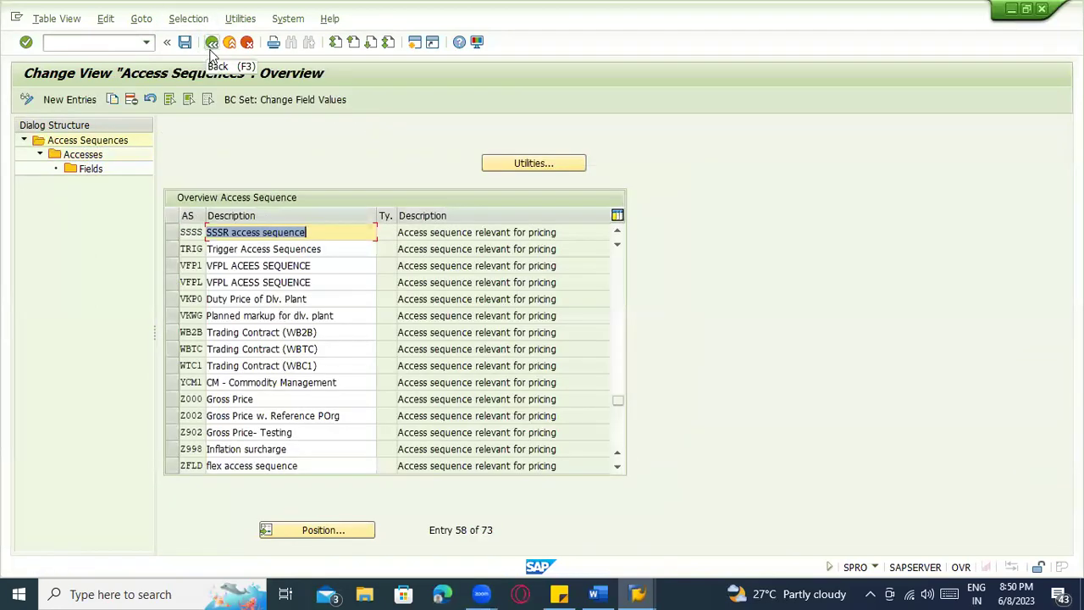
click(212, 43)
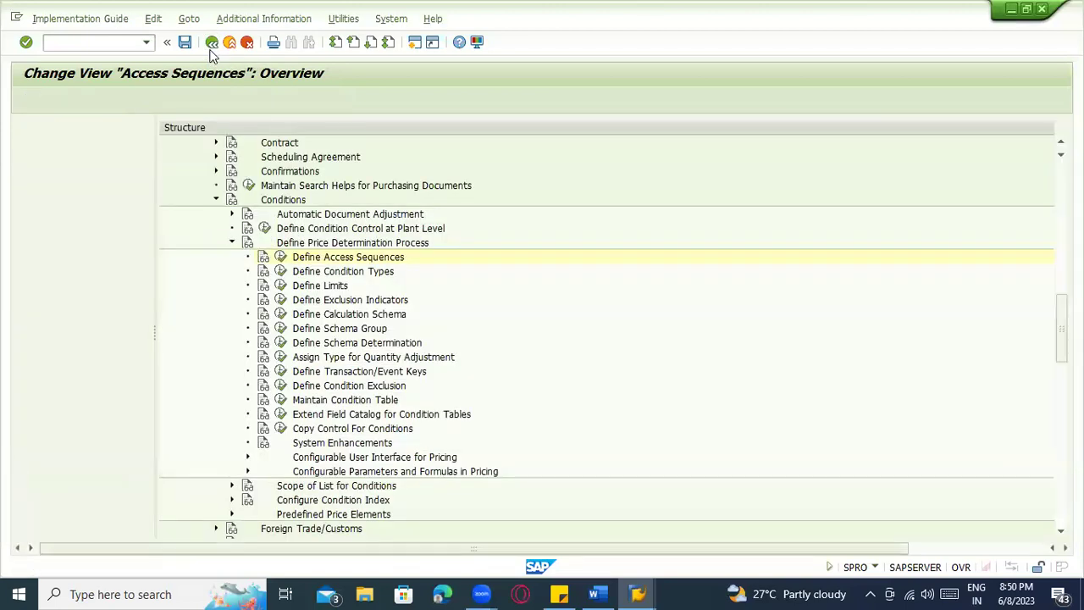
- Start the Define Condition Type activity under Define Condition Types in the implementation guide
click(180, 275)
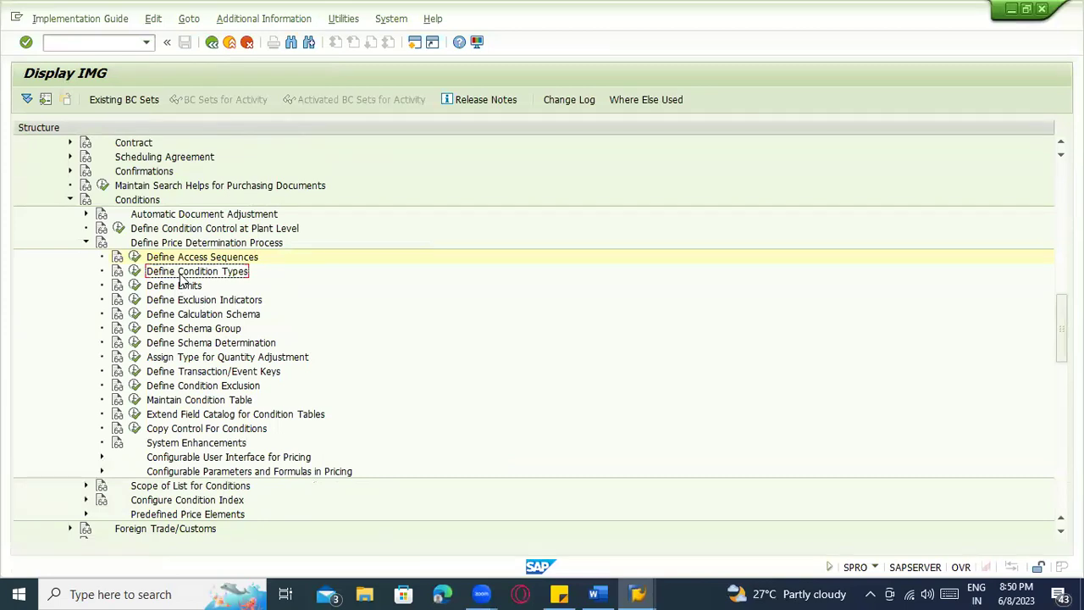
click(136, 272)
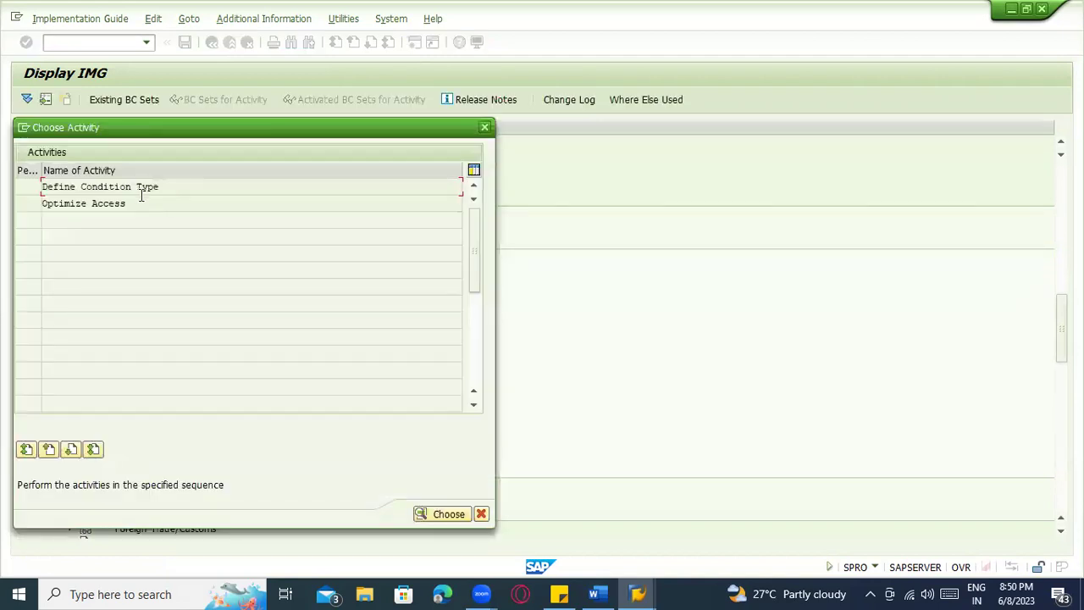
double_click(144, 188)
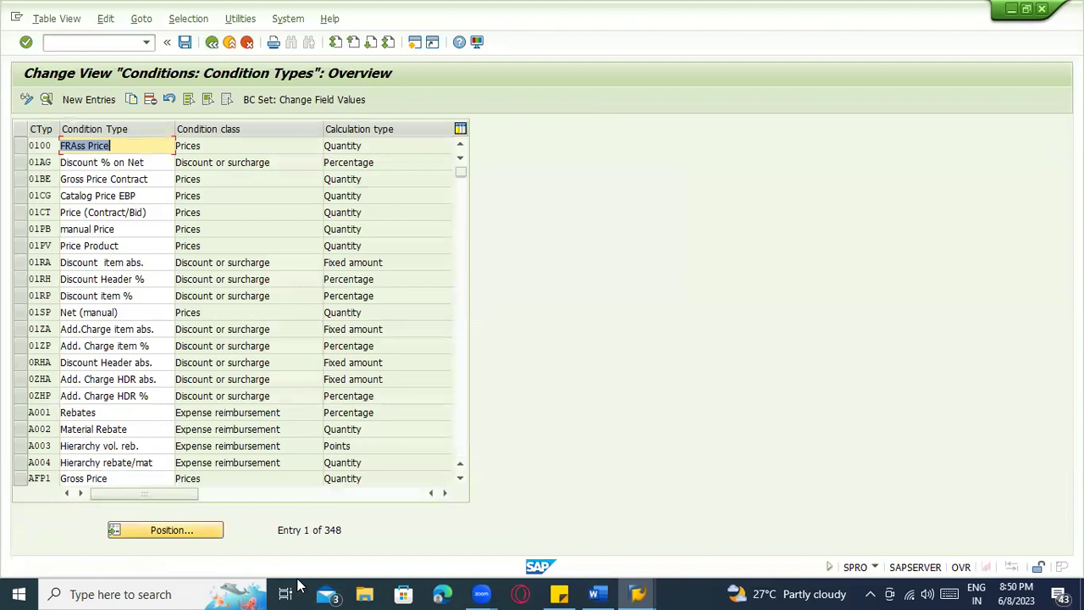
- Position the condition type list at PB00 and open the details of that gross price condition type
double_click(230, 461)
text(PB00)
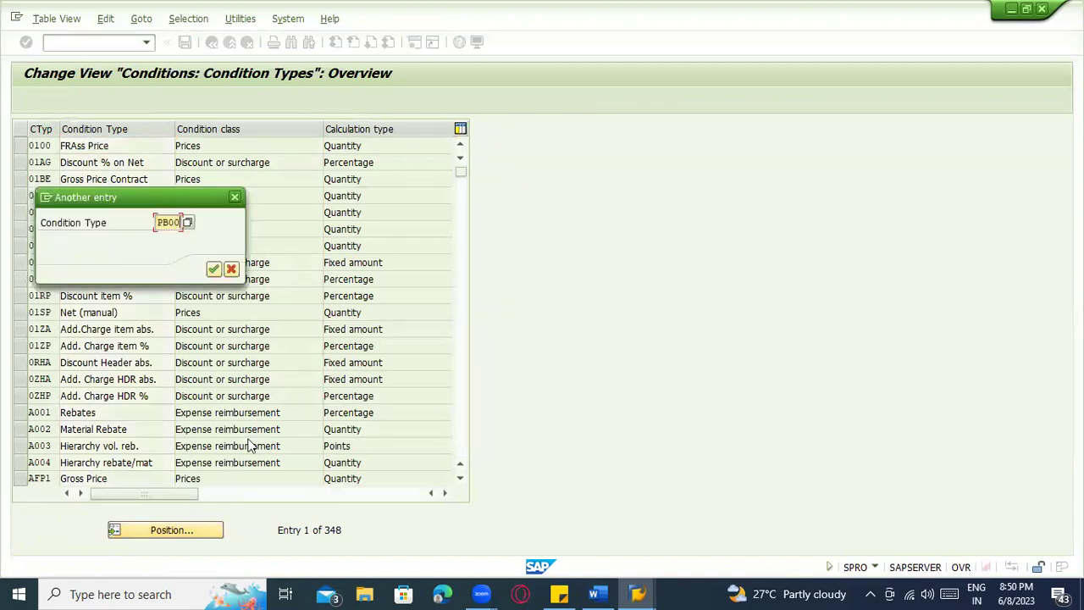
key(Return)
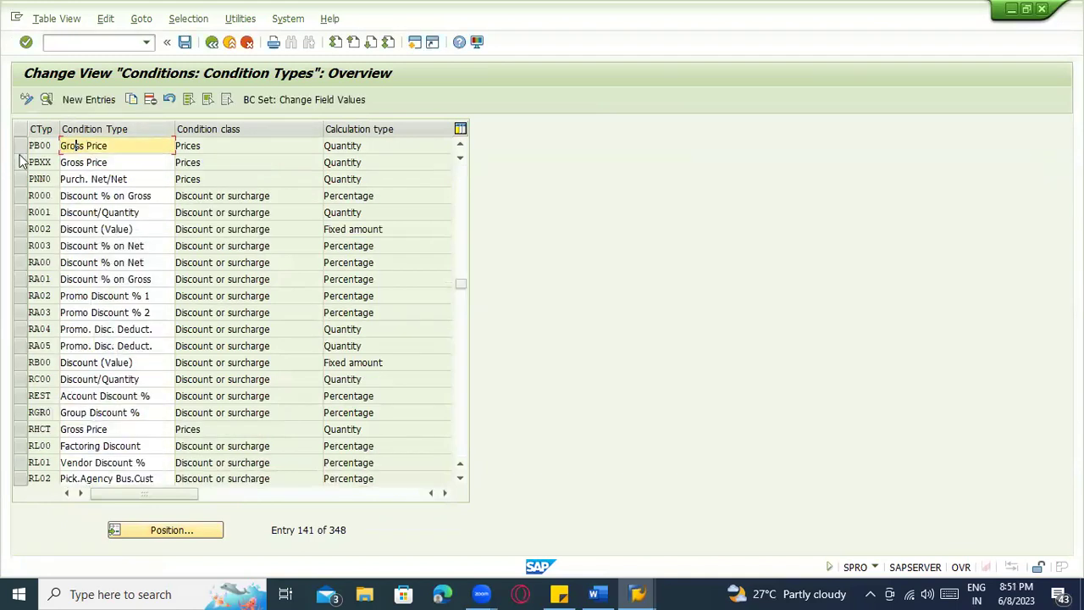
click(26, 146)
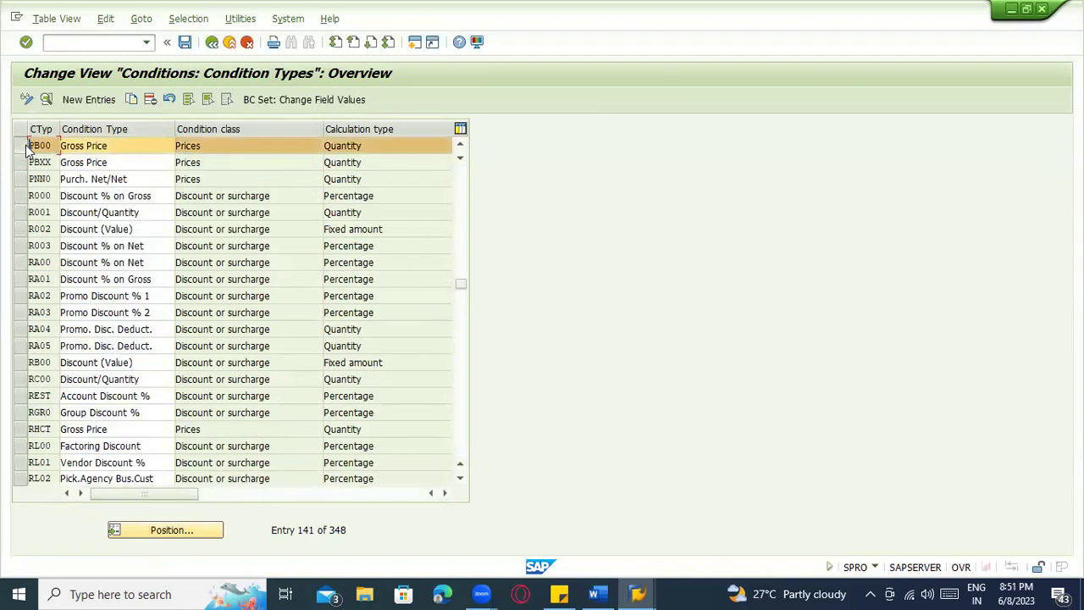
click(79, 145)
drag(108, 146, 61, 145)
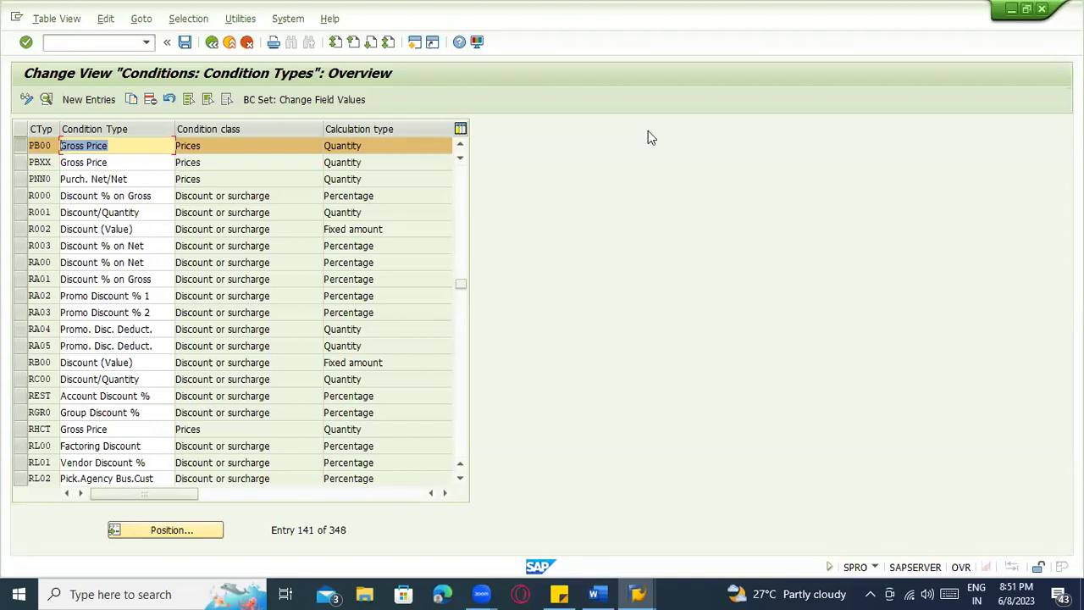
click(48, 102)
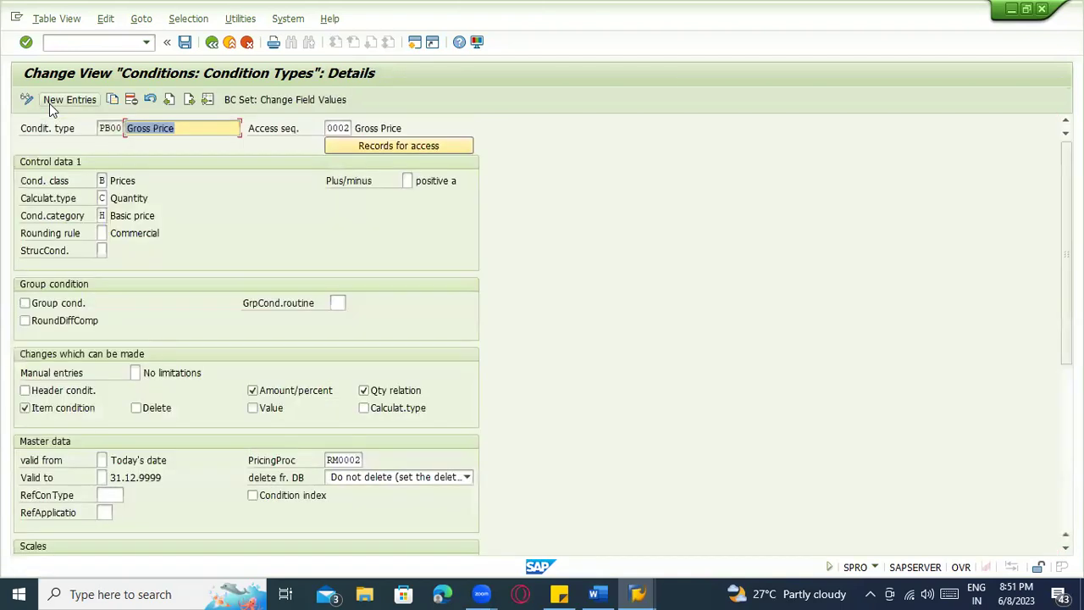
- Examine PB00's condition class, calculation type, condition category and plus/minus settings, and look over the sections below
click(101, 180)
click(101, 198)
click(102, 215)
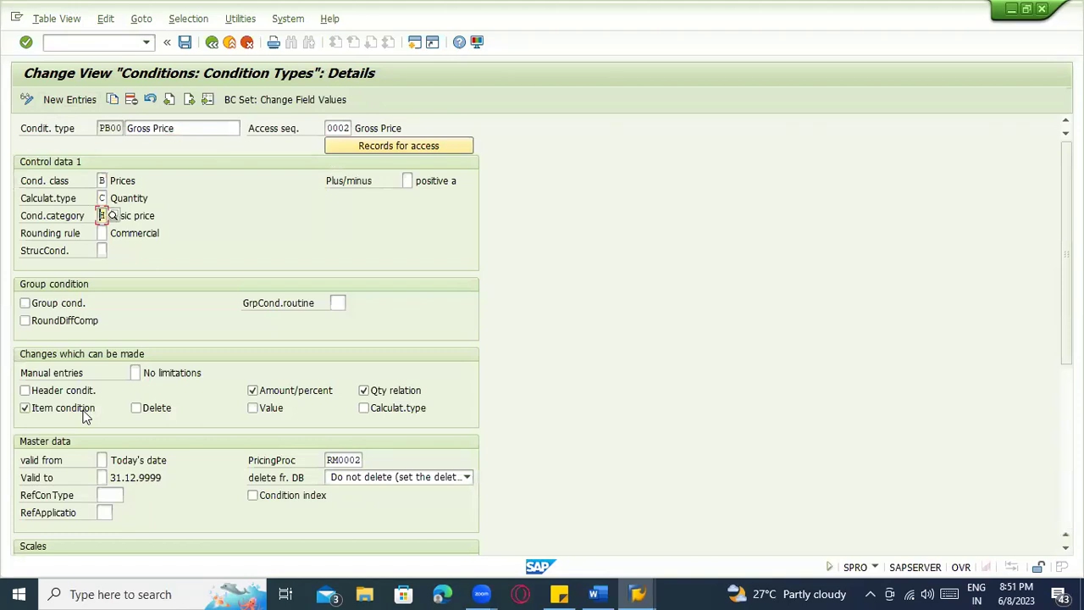
scroll(163, 407, down, 3)
scroll(138, 319, down, 2)
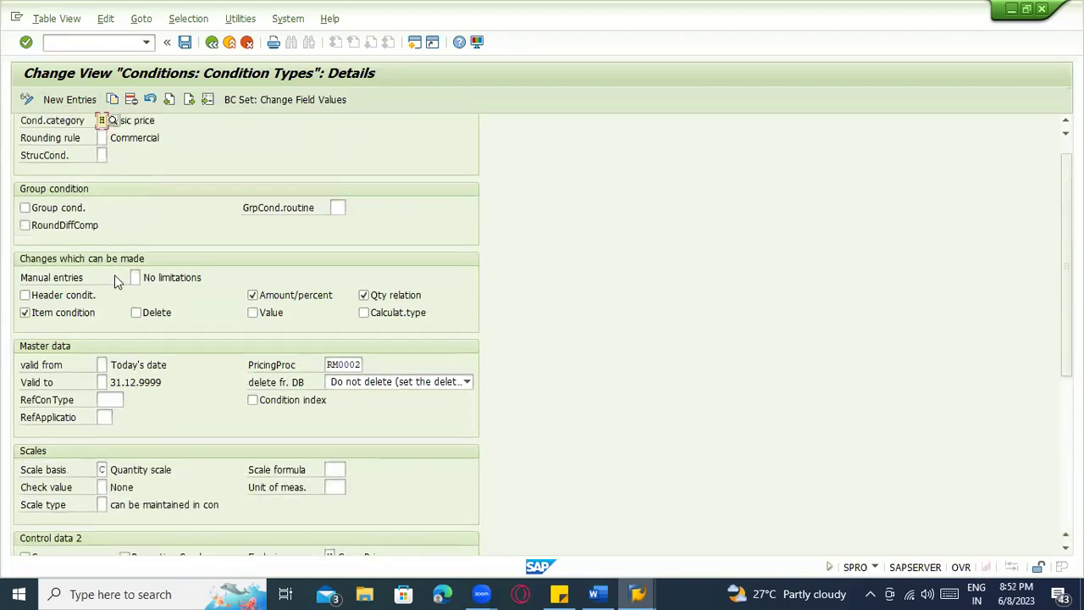
scroll(116, 279, up, 5)
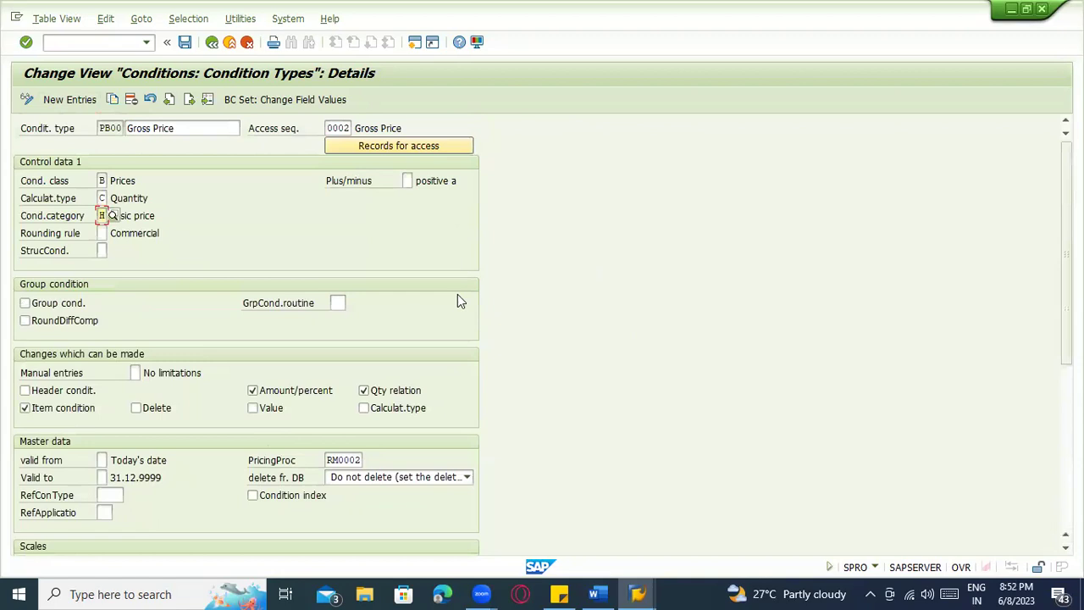
click(436, 181)
click(102, 181)
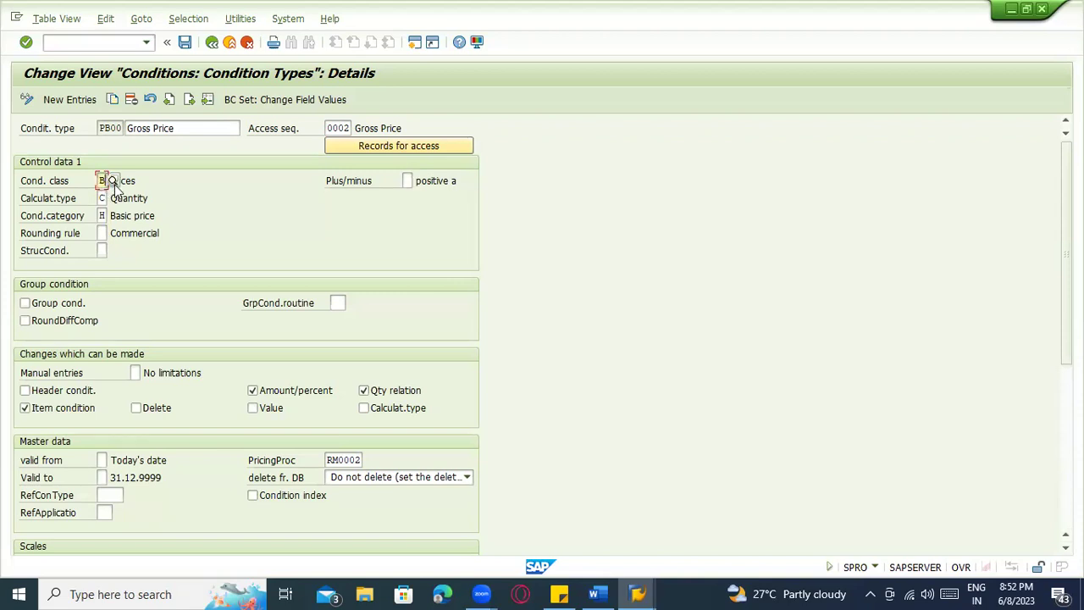
click(102, 198)
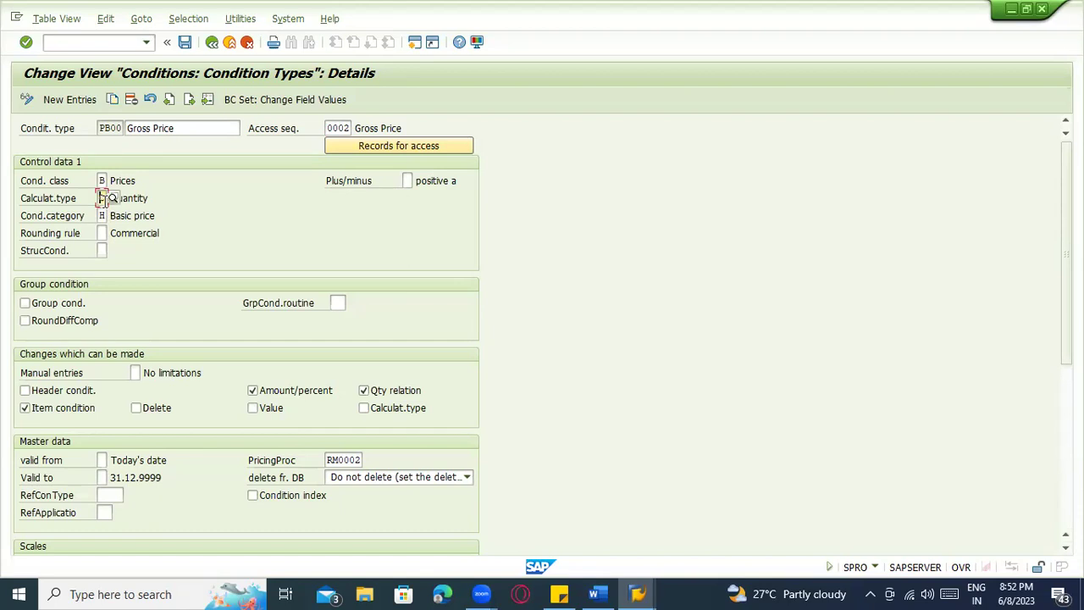
click(101, 215)
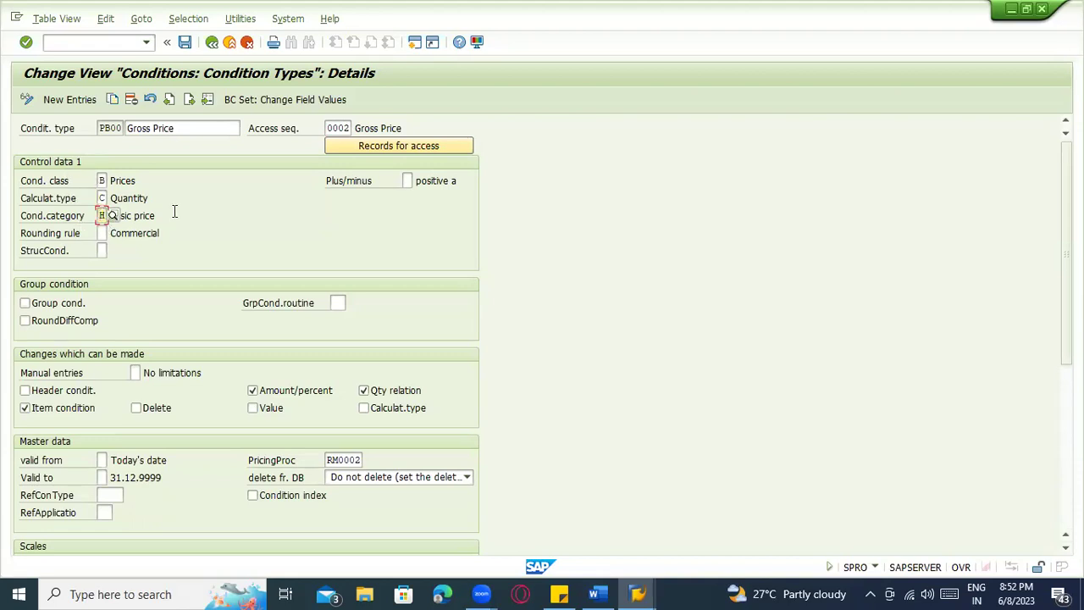
- Display the possible entries for PB00's condition class, review them and close the list without choosing one
click(102, 180)
click(116, 181)
click(106, 180)
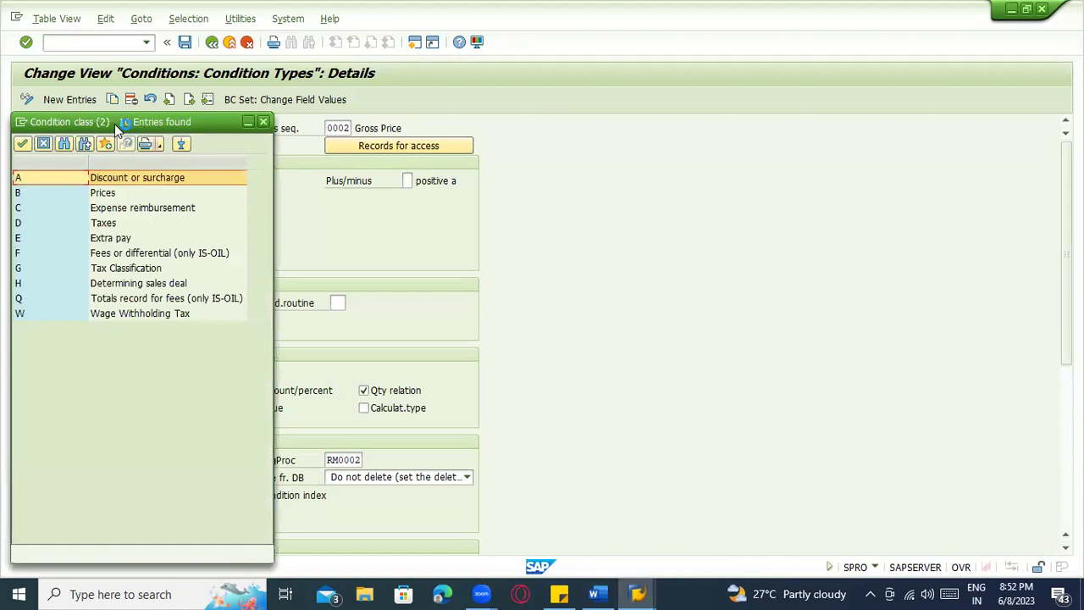
drag(114, 123, 294, 125)
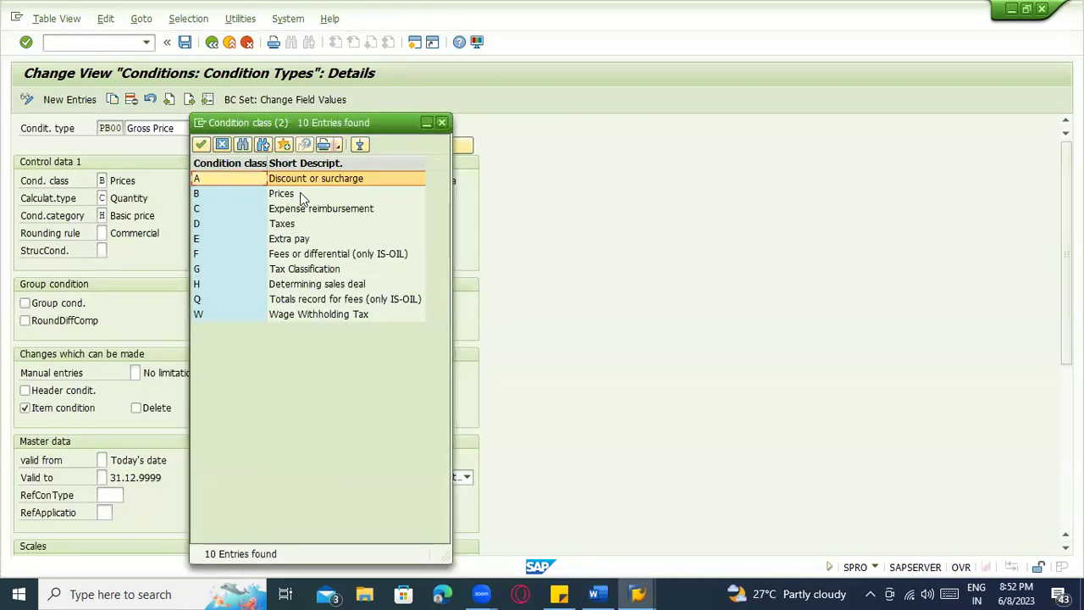
click(305, 224)
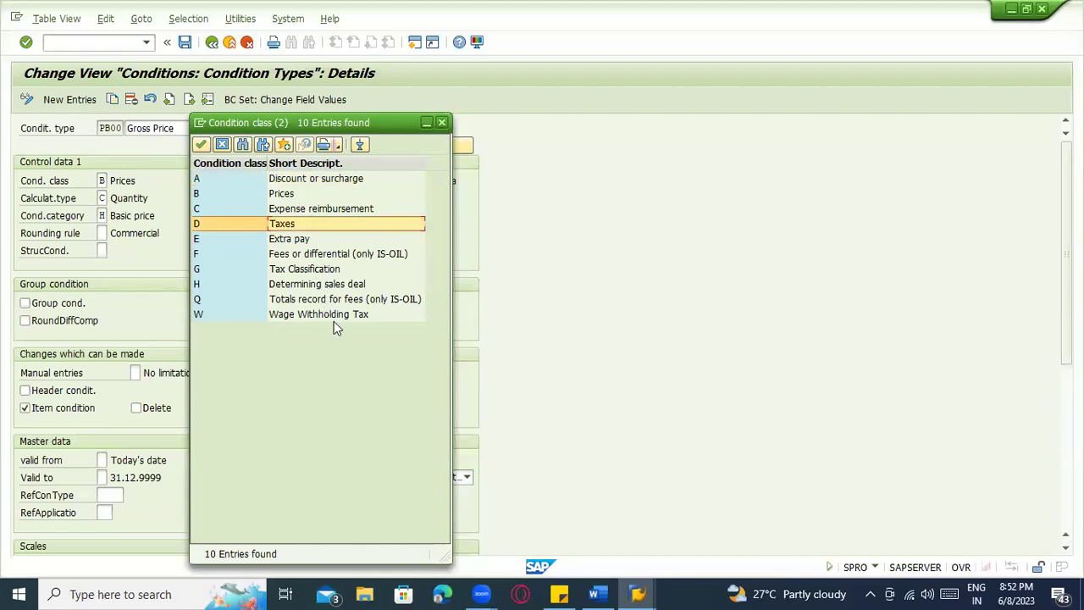
click(442, 123)
- Display the possible entries for PB00's calculation type and condition category, closing each list without choosing a value
click(103, 198)
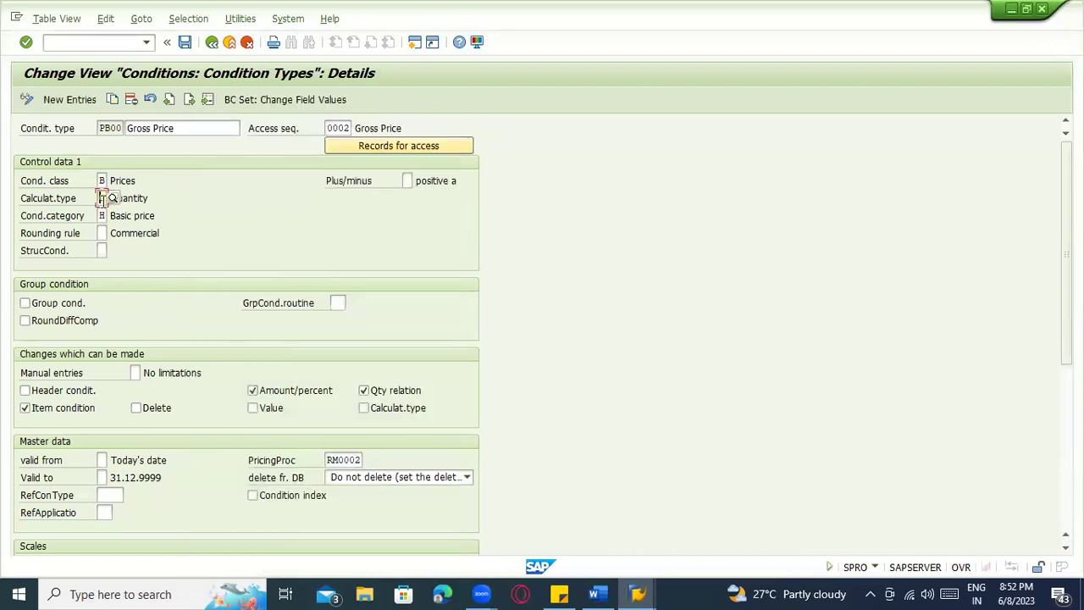
click(115, 201)
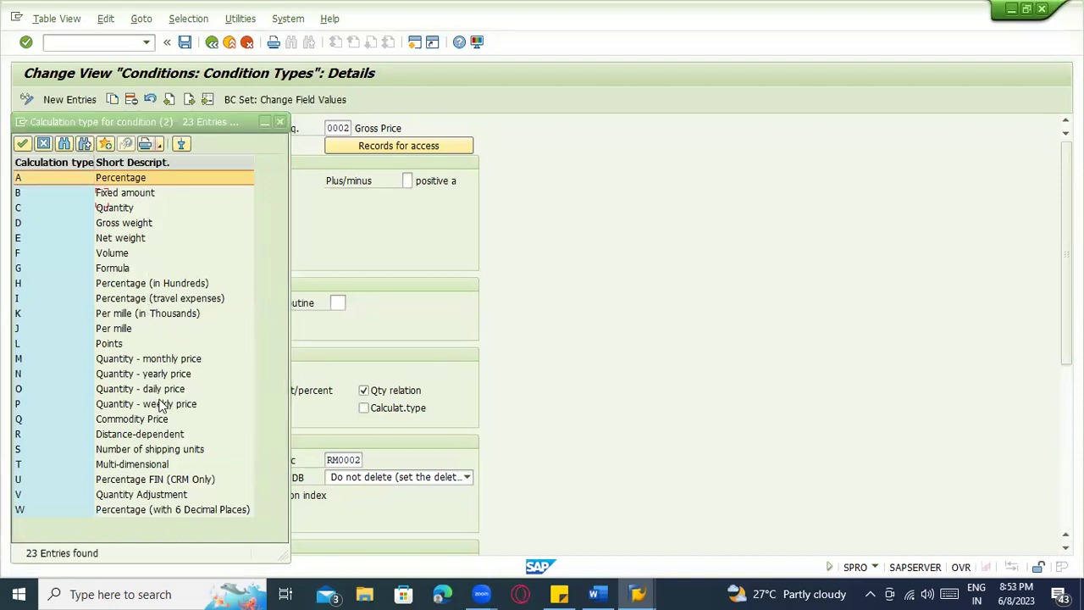
click(278, 122)
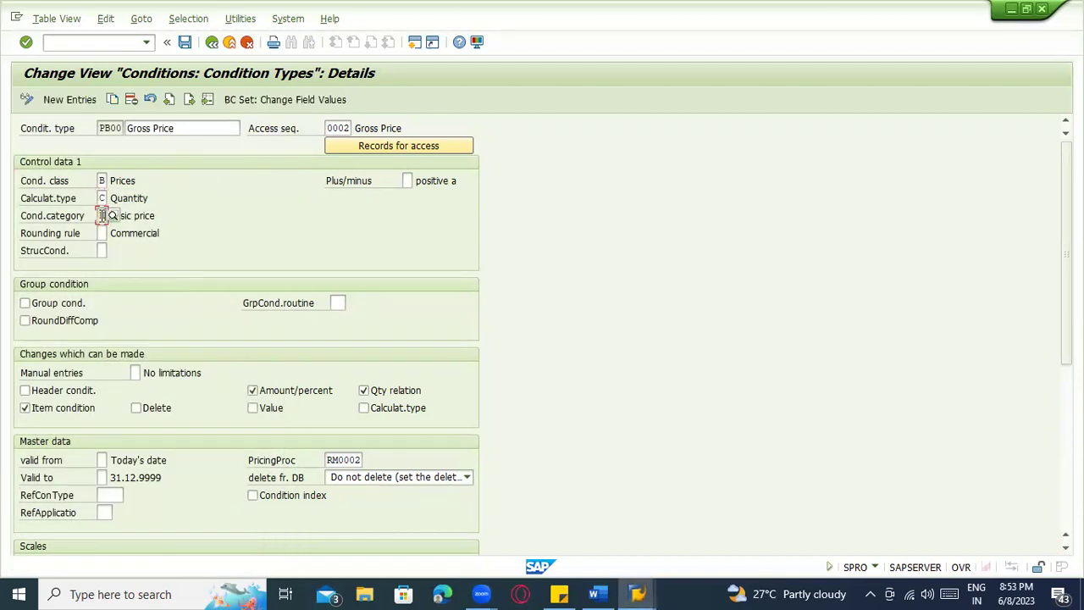
click(111, 218)
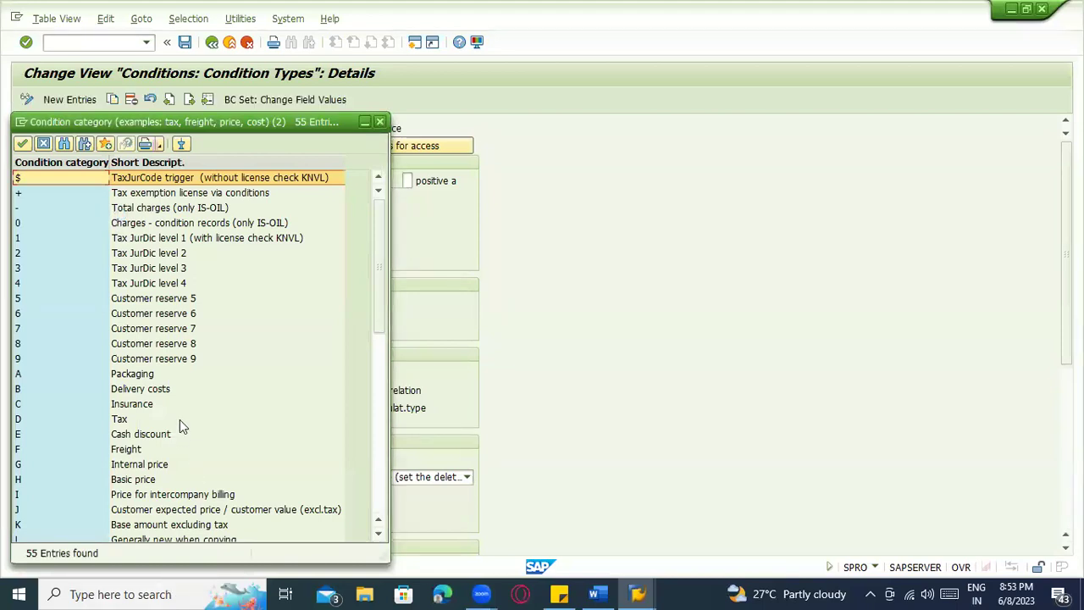
click(380, 122)
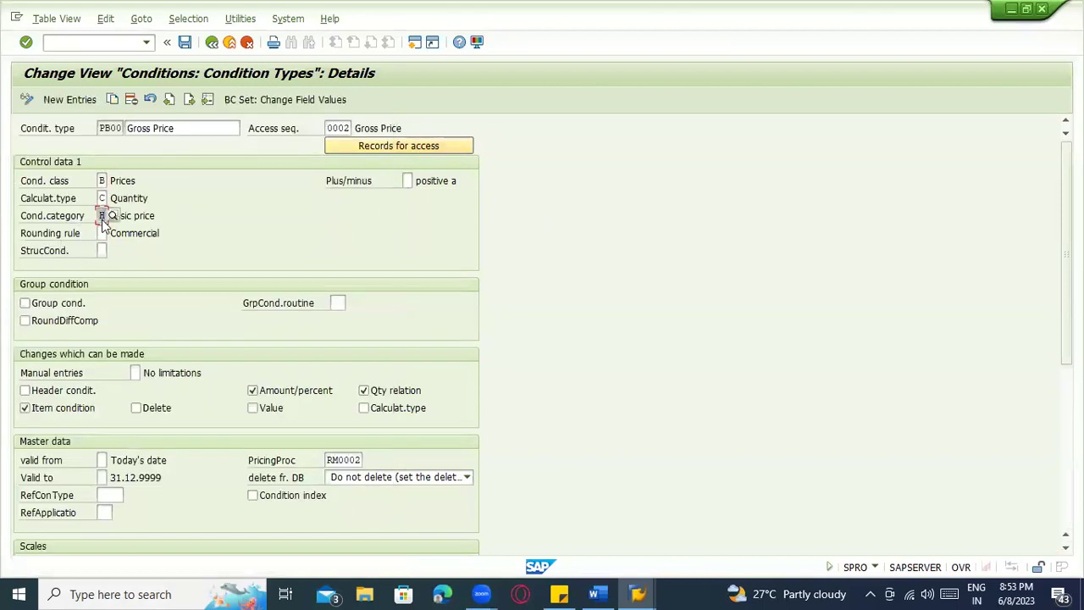
- Go through PB00's condition type code and its Control data 1 fields, from condition class to rounding rule
click(102, 128)
drag(99, 128, 132, 128)
click(100, 180)
click(102, 198)
click(102, 215)
click(102, 232)
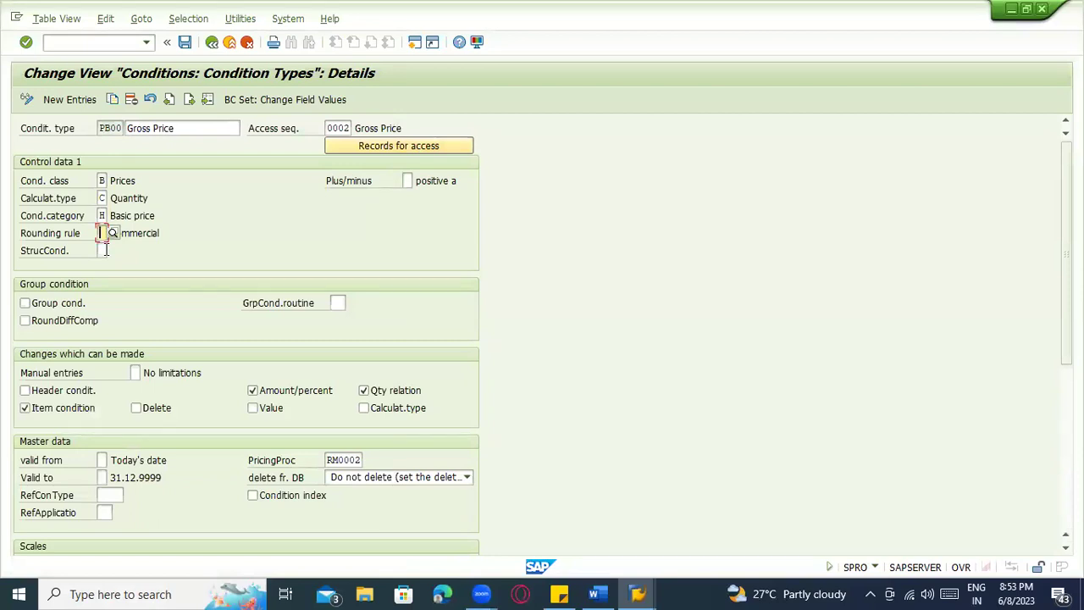
click(101, 180)
click(102, 198)
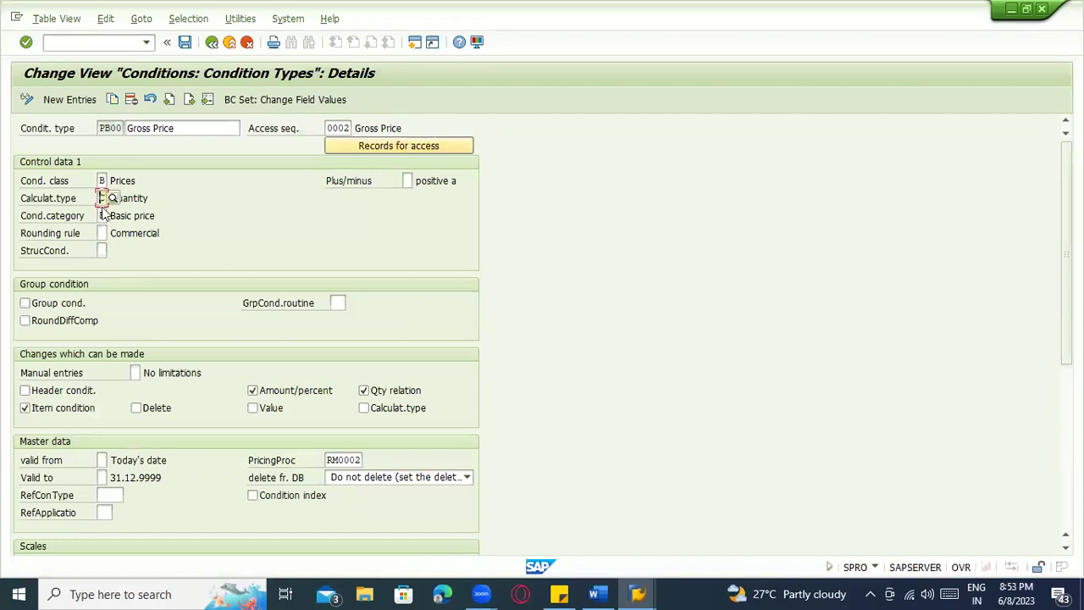
click(102, 215)
- Examine PB00's permitted changes, master data, scales, Control data 2 and sales pricing sections
scroll(140, 363, down, 1)
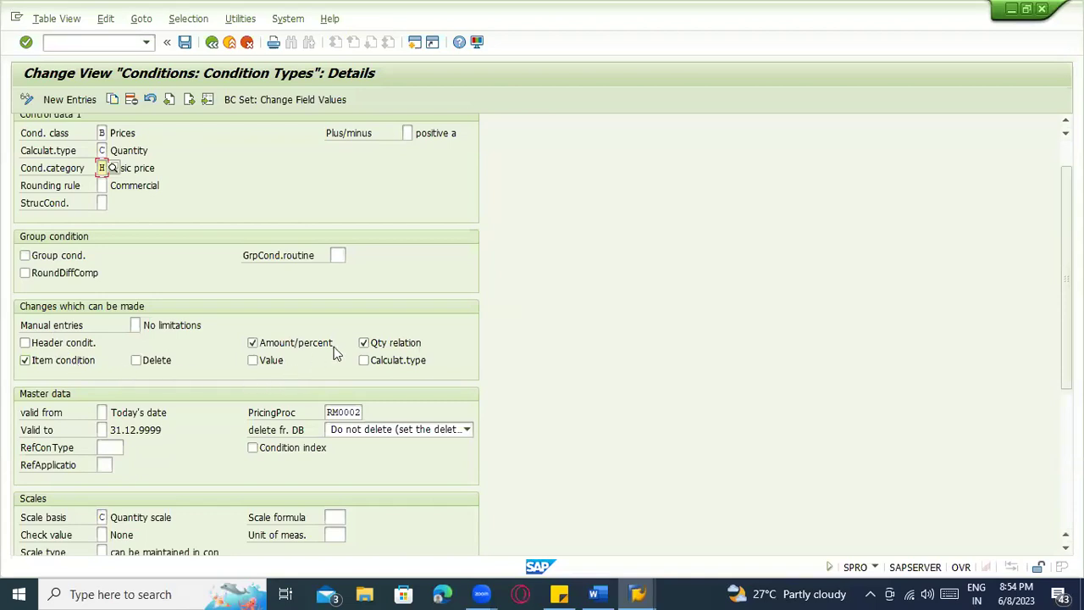
scroll(354, 351, down, 1)
scroll(354, 351, down, 5)
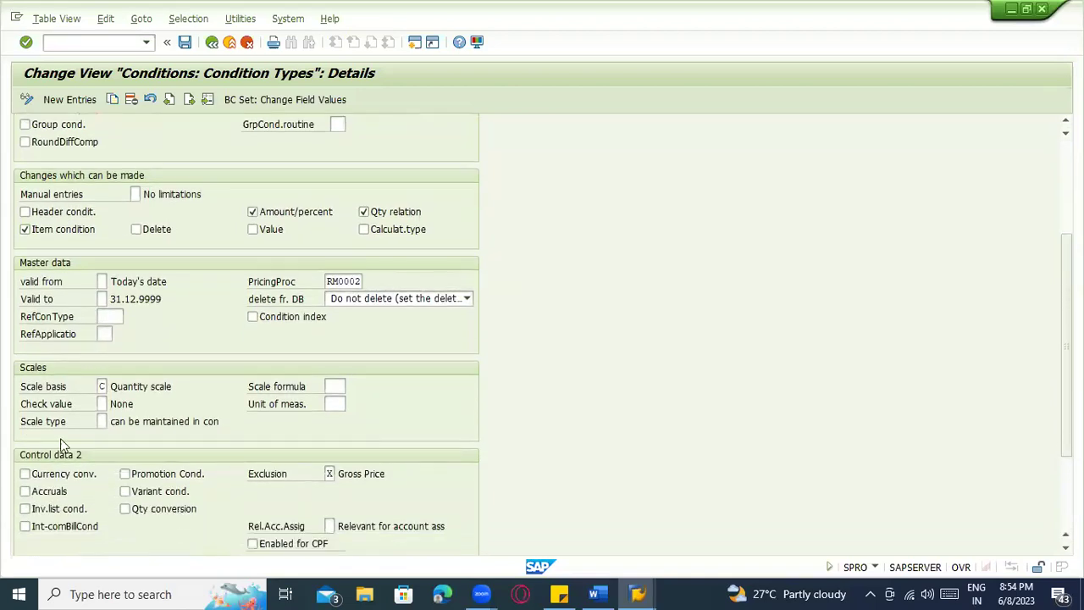
scroll(117, 459, down, 5)
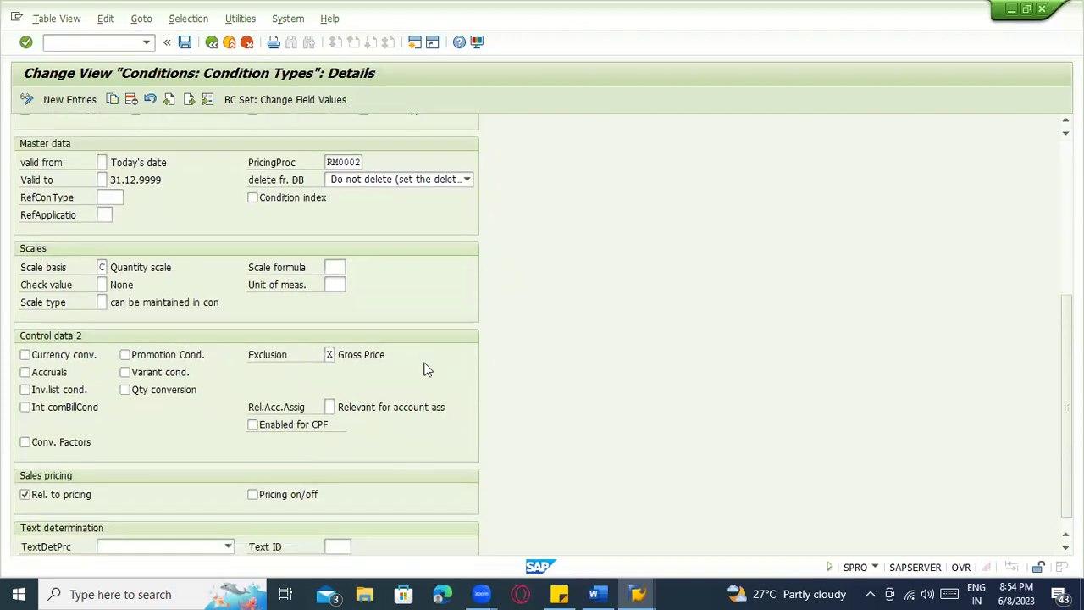
- Check the access sequence assigned to PB00 and return to the condition types overview
scroll(426, 370, up, 10)
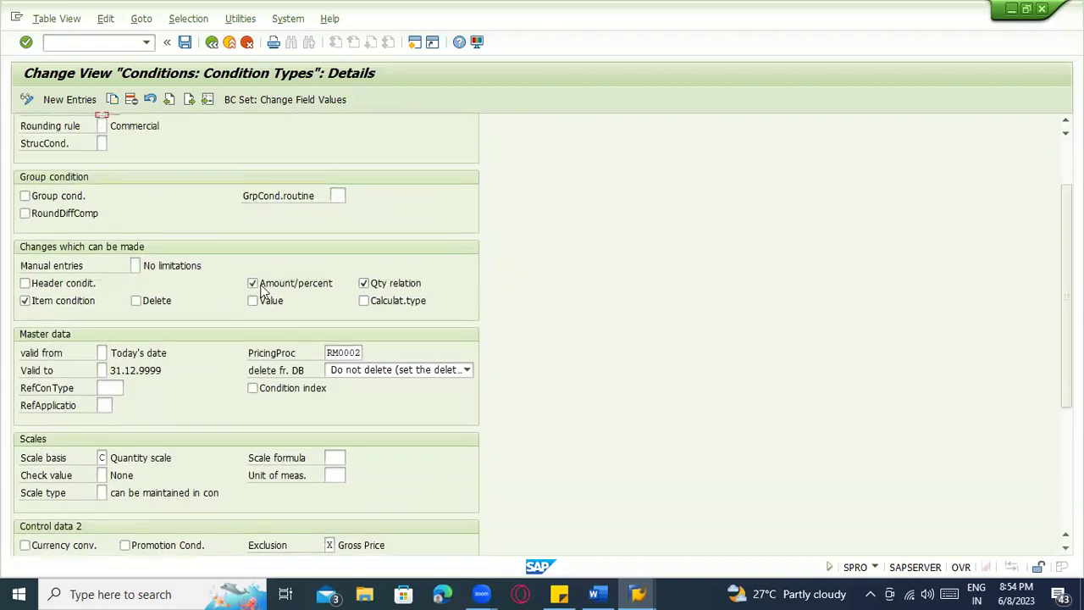
scroll(280, 255, up, 3)
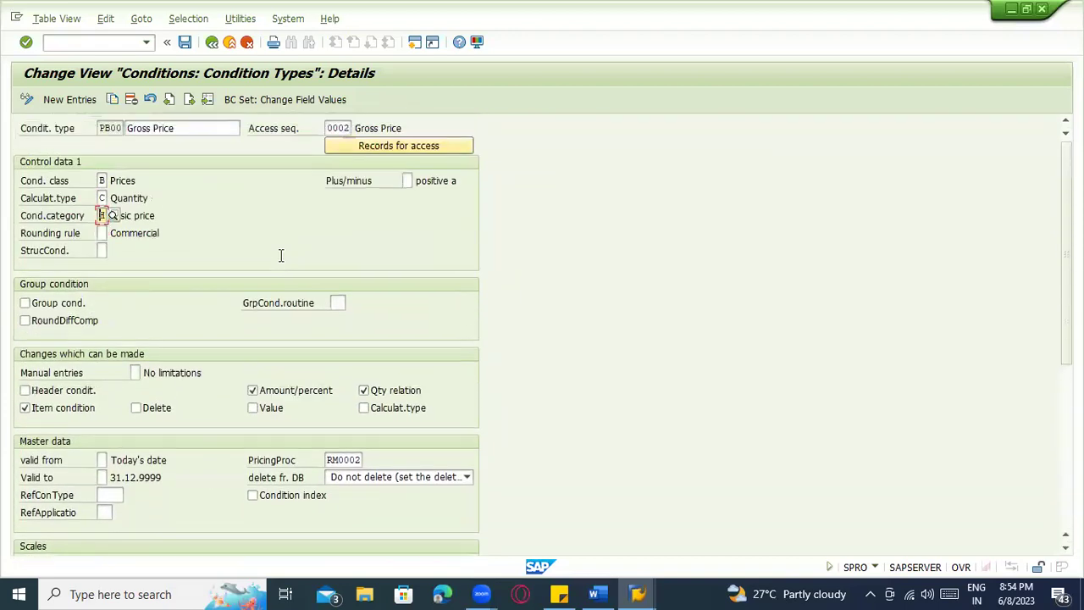
double_click(337, 128)
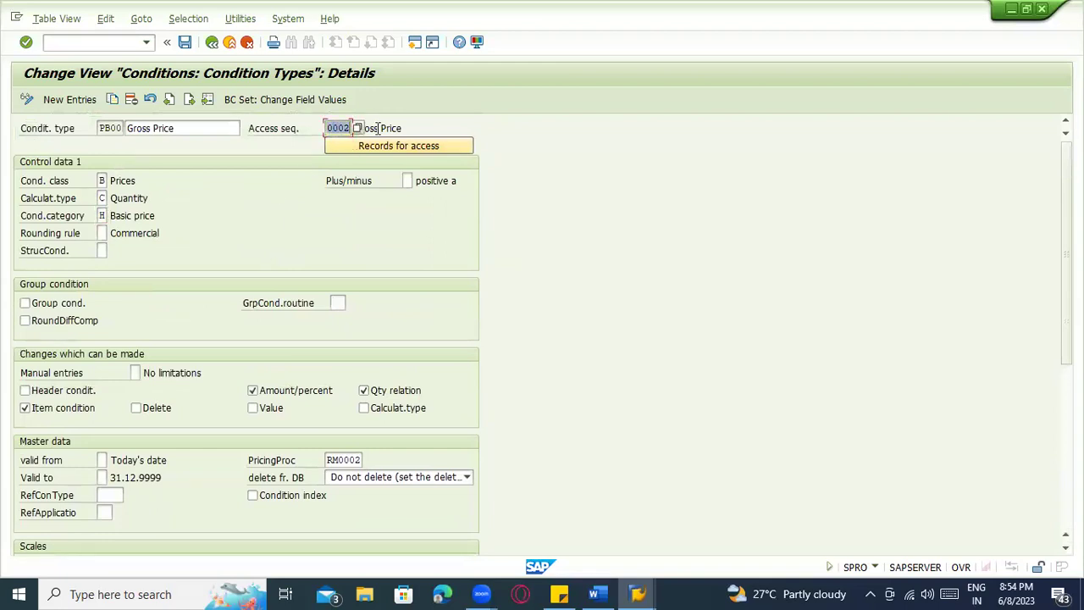
click(347, 128)
click(212, 42)
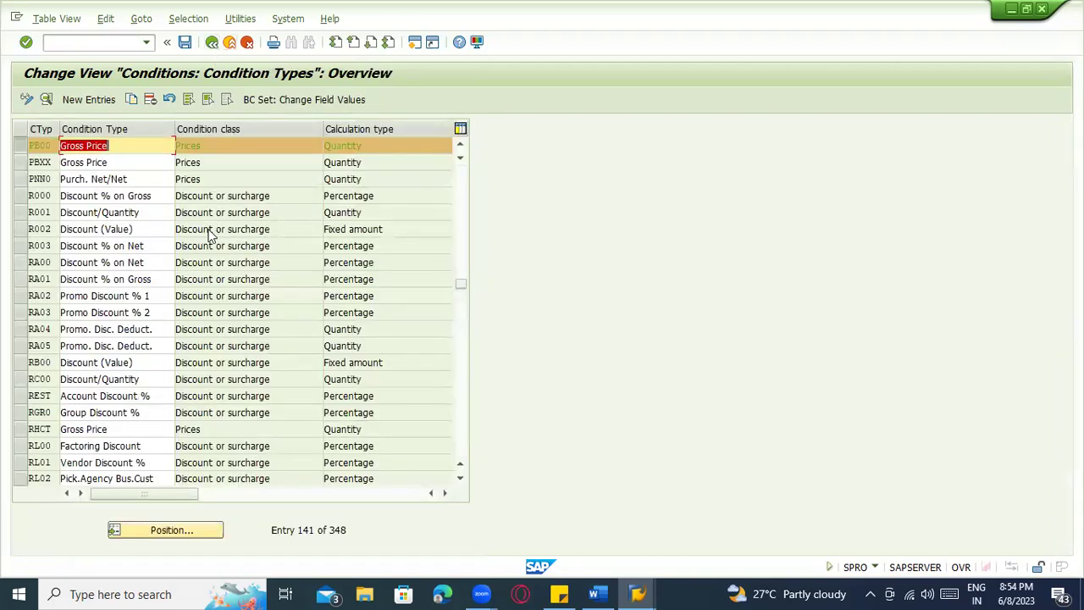
- Position the condition types list at the freight condition type FRA1
scroll(229, 419, down, 1)
scroll(141, 493, down, 1)
click(141, 528)
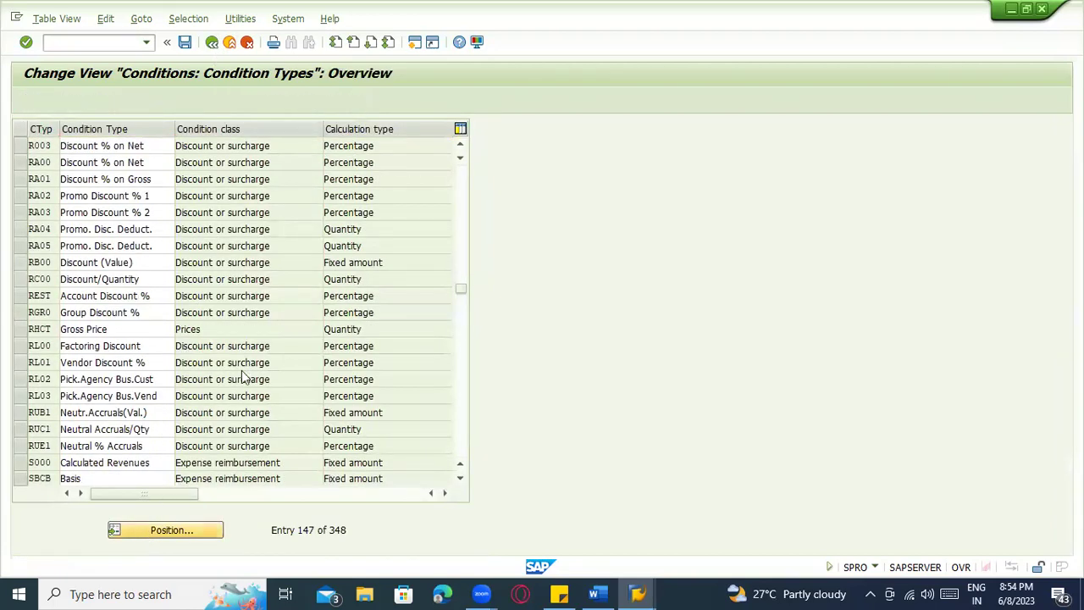
text(FRA1)
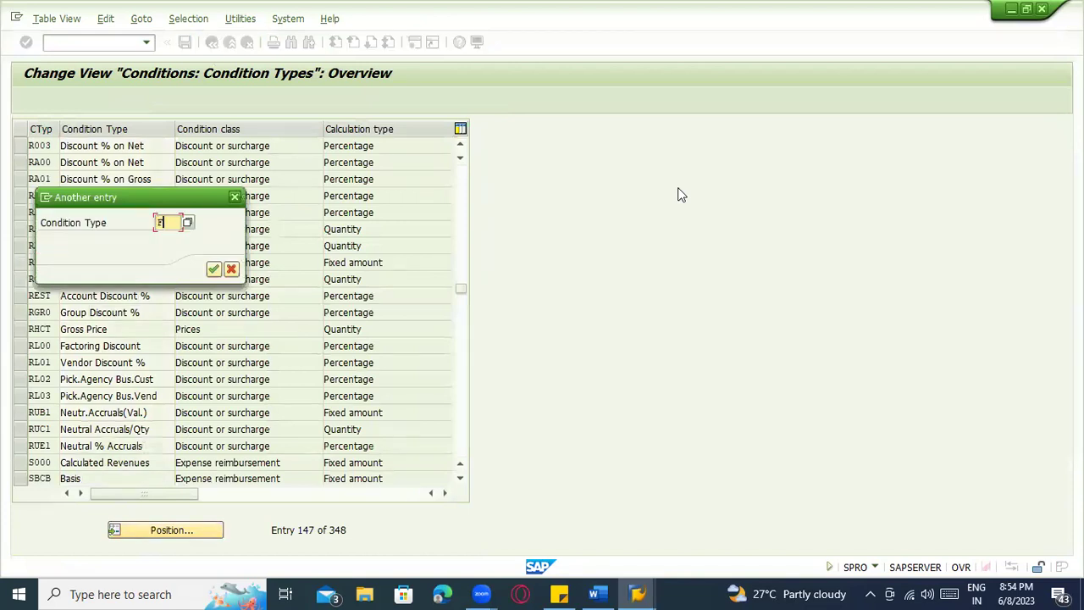
key(Return)
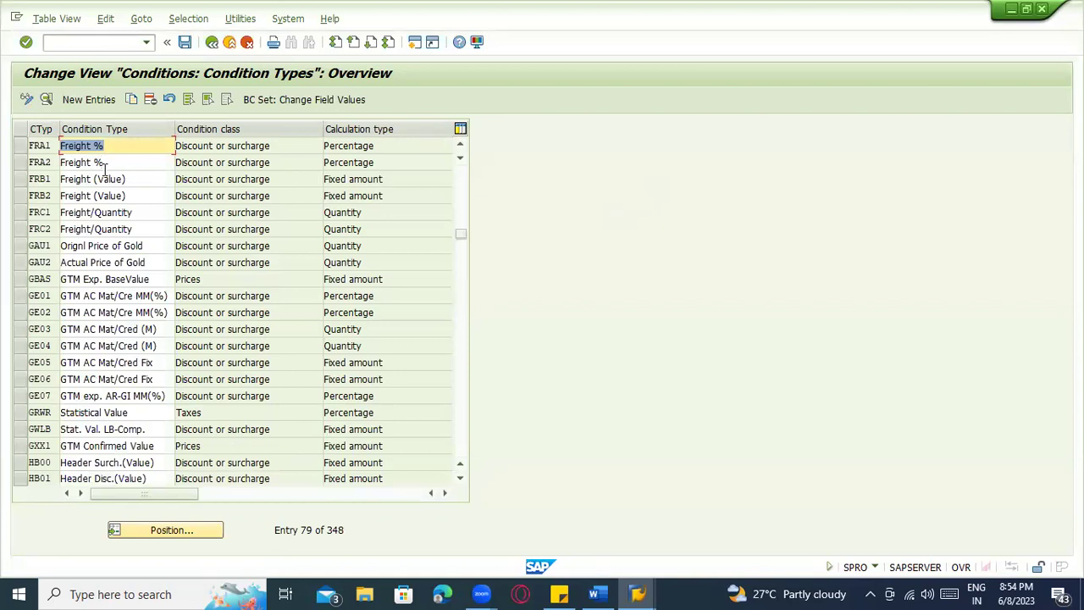
- Compare the percentage, value and quantity freight condition types FRA1, FRA2, FRB1 and FRC1 in the overview
click(107, 177)
click(125, 213)
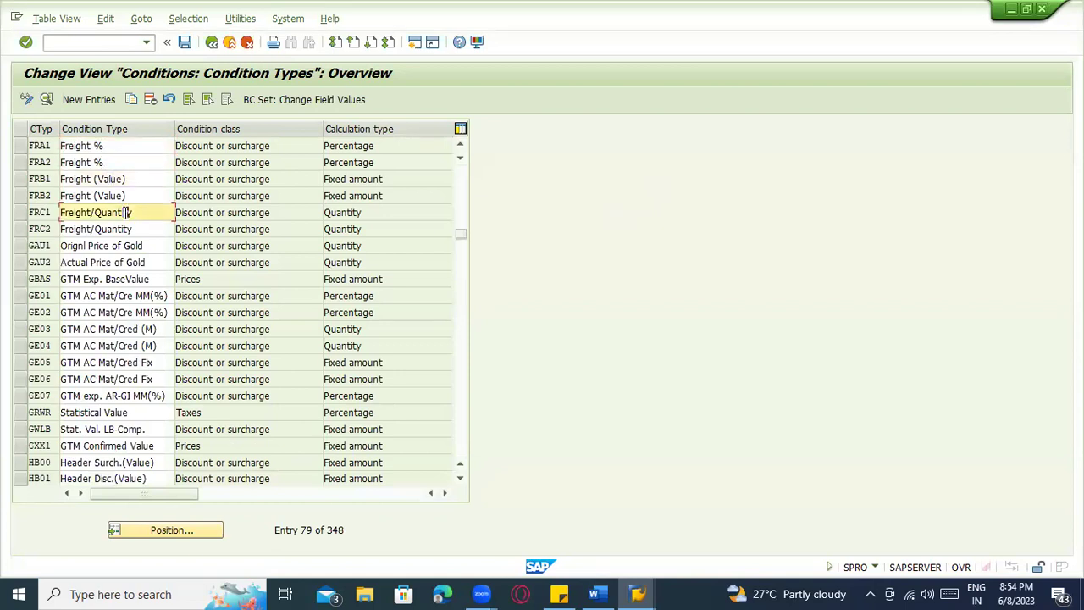
click(123, 149)
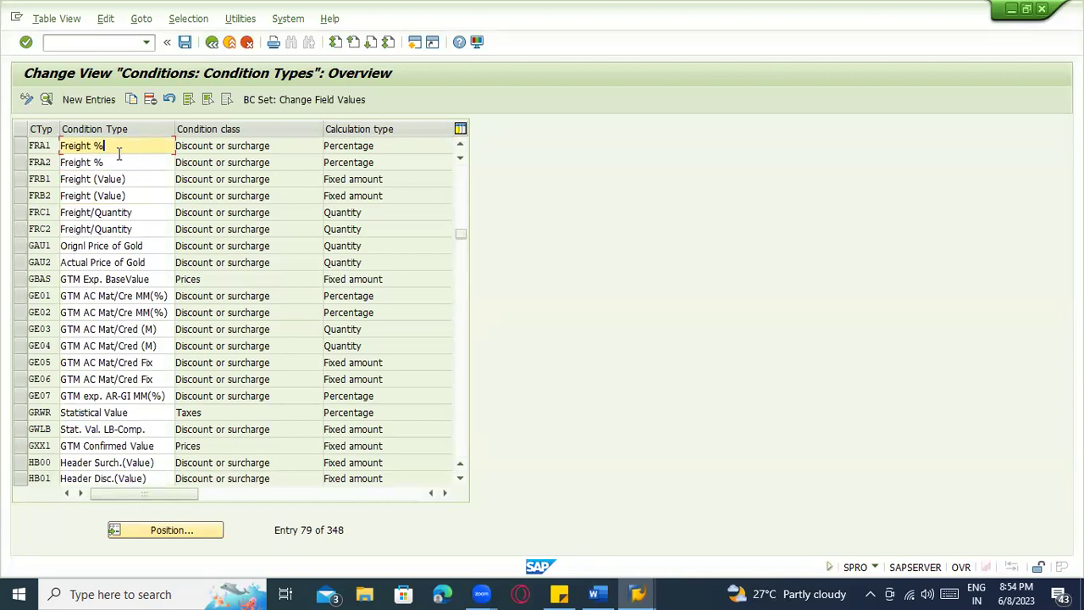
click(100, 178)
drag(130, 179, 54, 176)
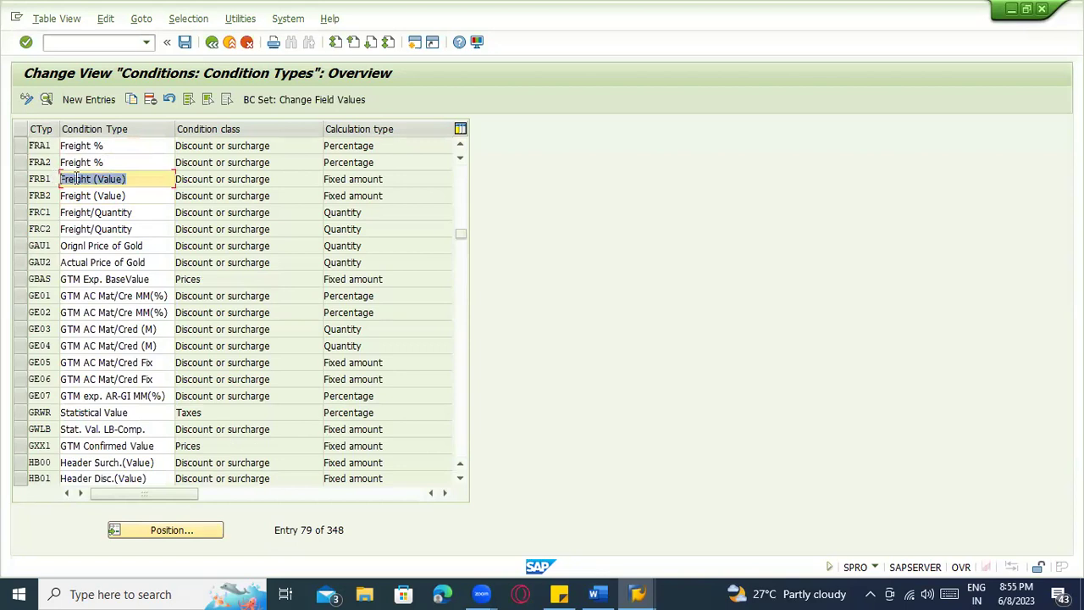
click(93, 178)
click(110, 159)
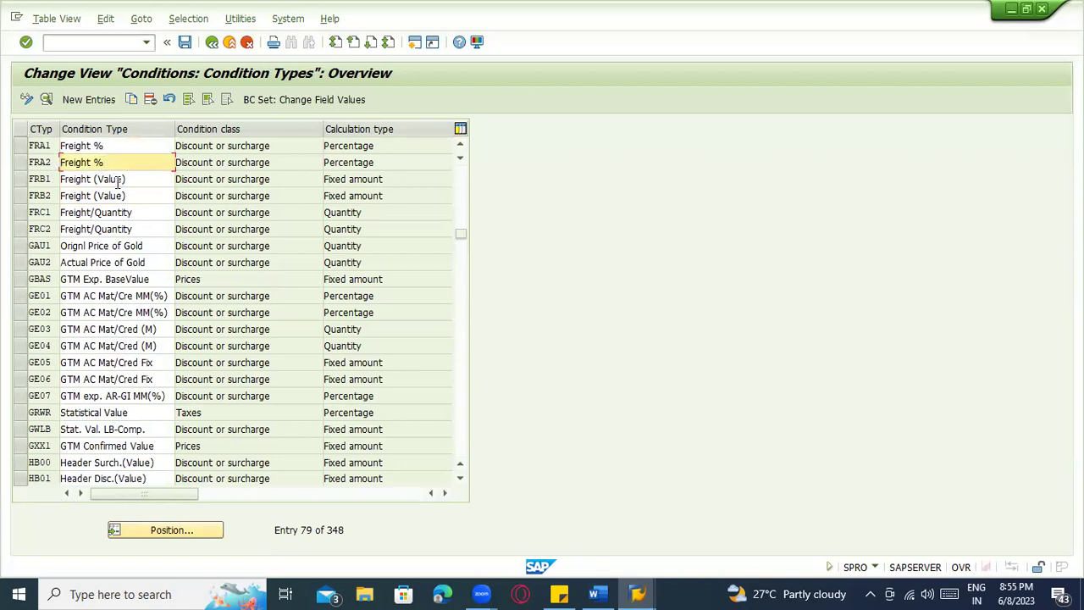
drag(136, 180, 24, 184)
drag(136, 214, 43, 217)
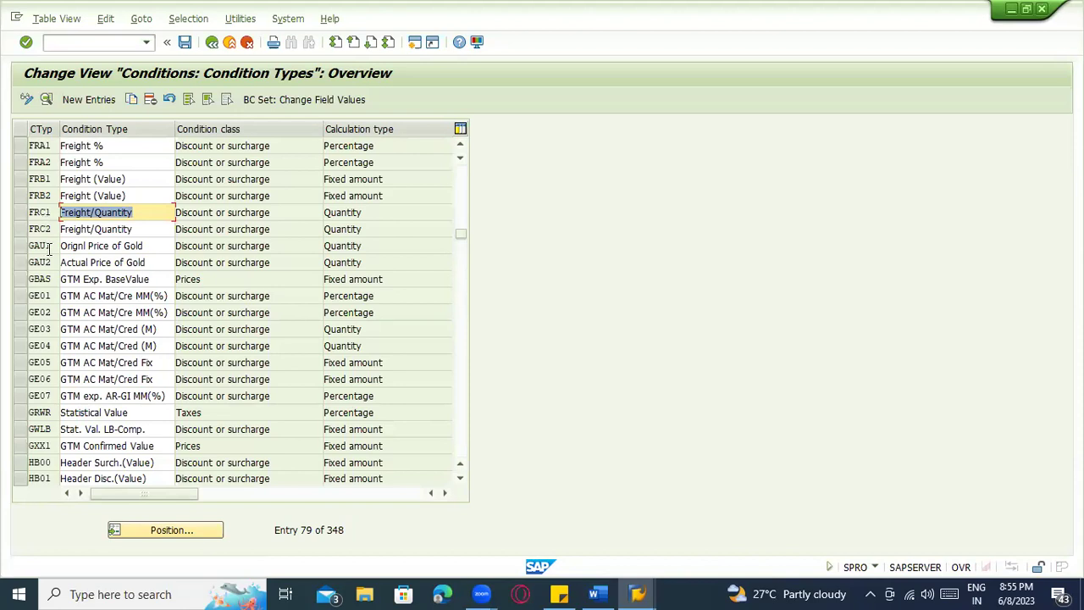
- Leave the condition types activity for the implementation guide and glance at the pricing notes in Word
click(214, 44)
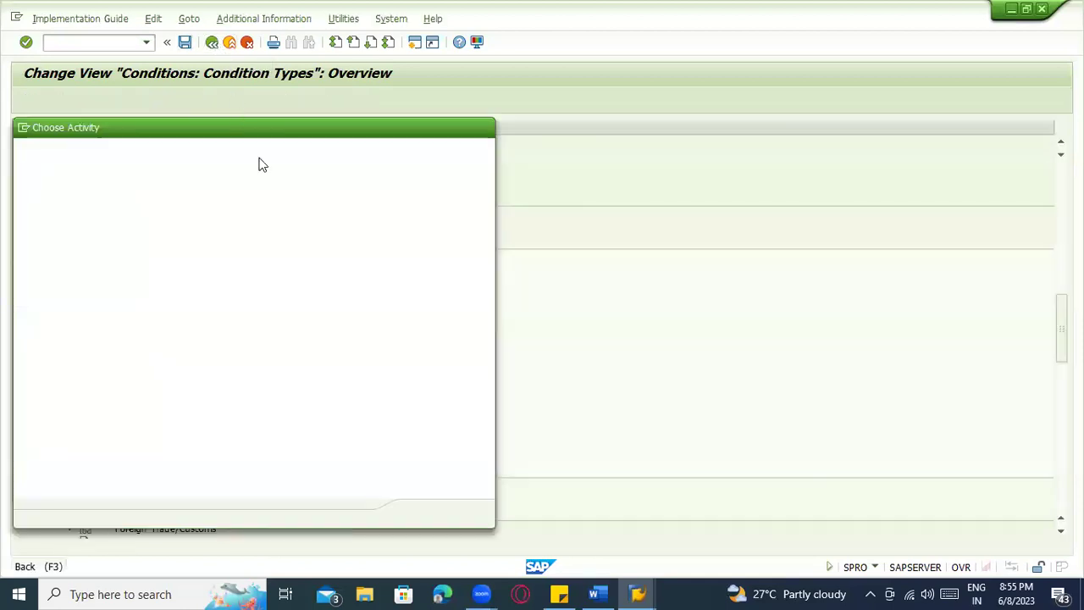
key(Escape)
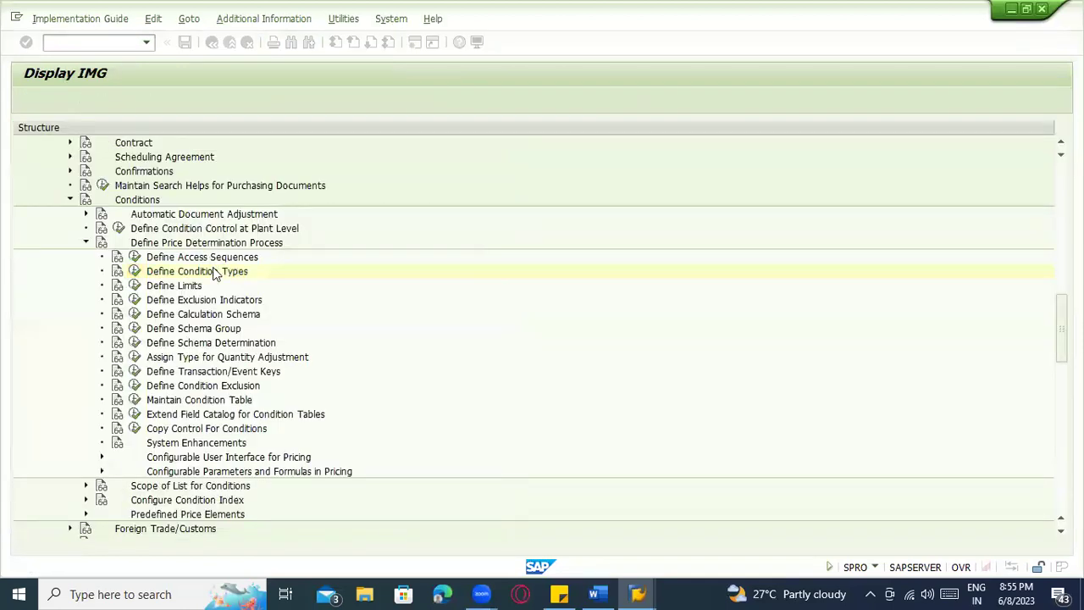
key(alt+Tab)
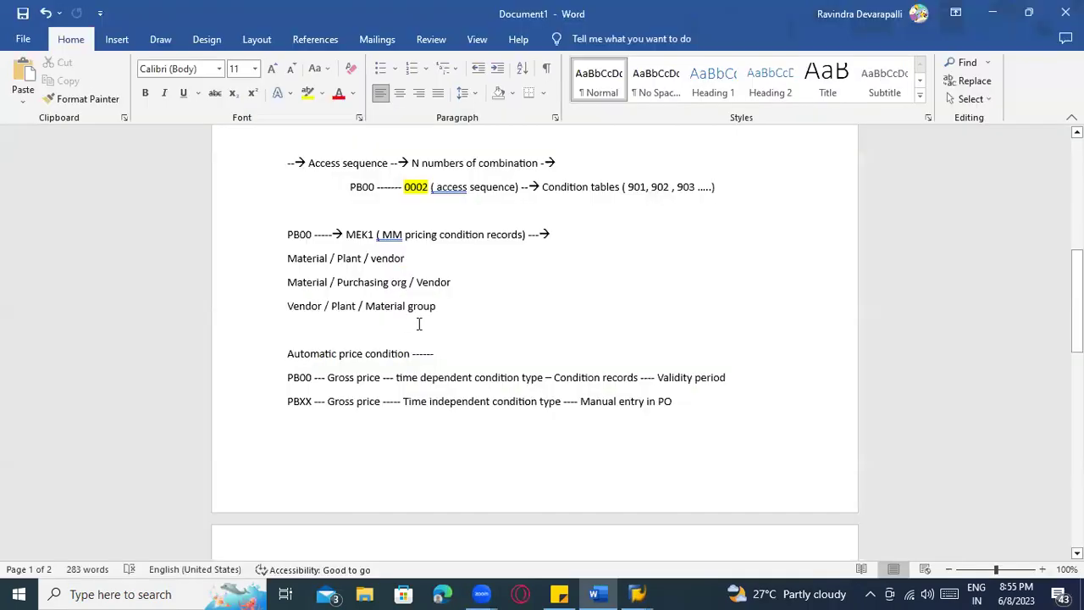
key(alt+Tab)
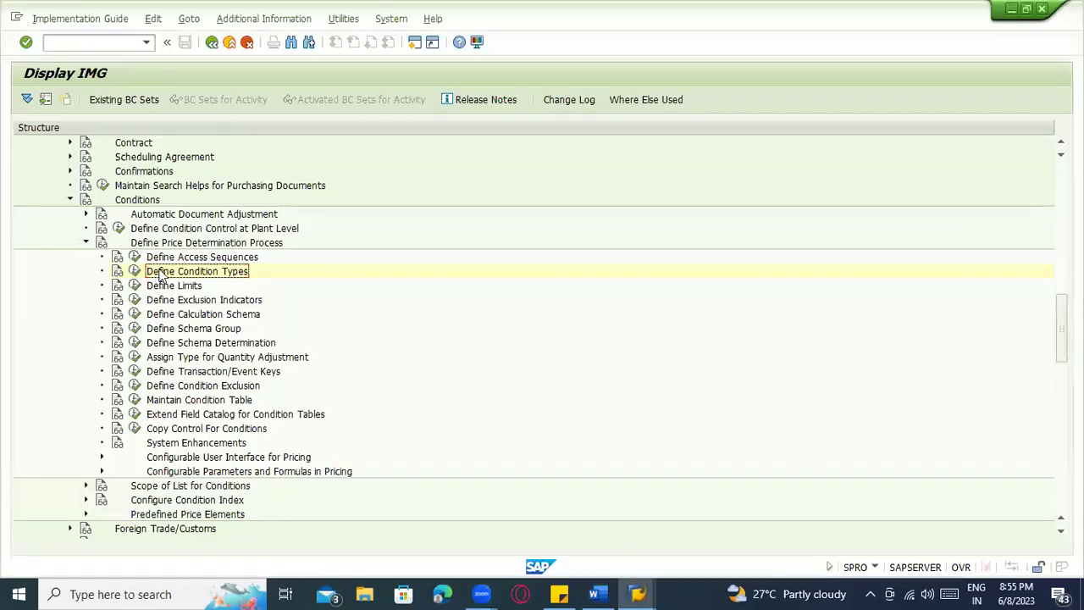
- Go through the condition table, access sequence and condition type activities in the guide, and switch to the pricing notes in Word
click(209, 403)
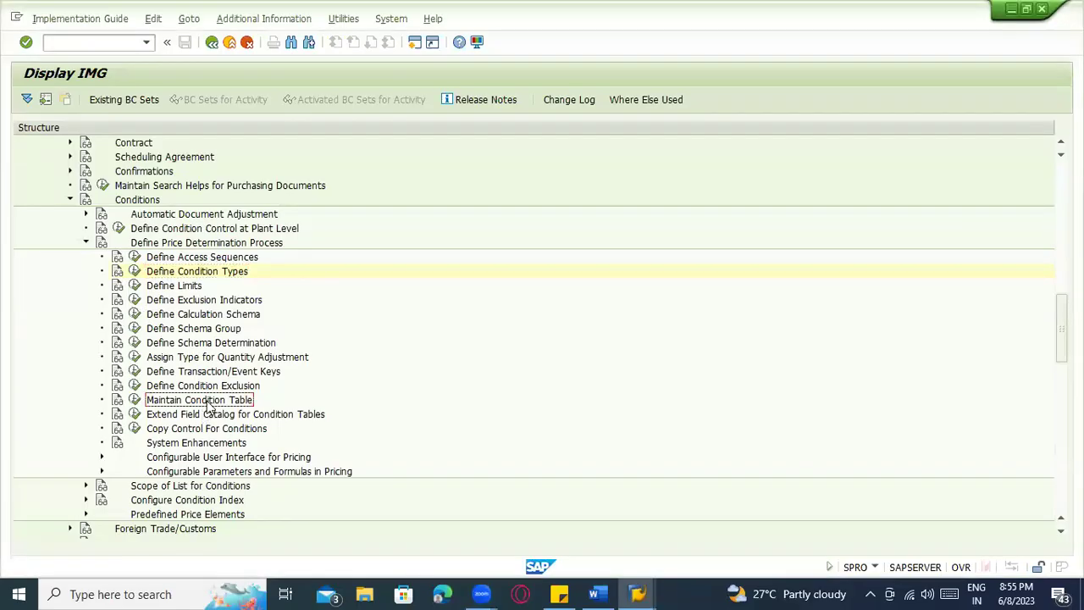
click(208, 263)
click(214, 272)
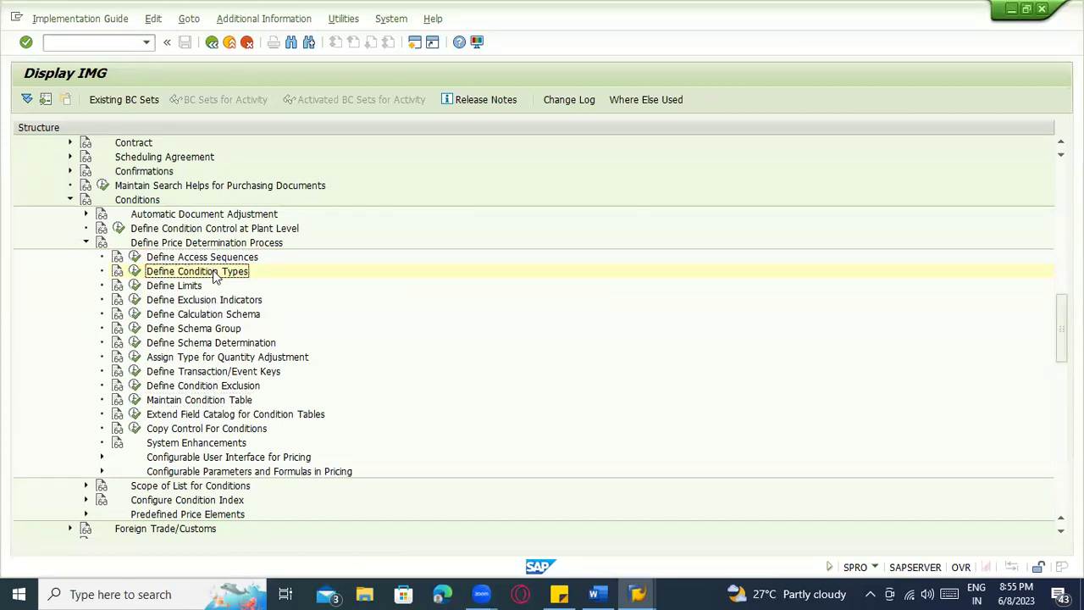
key(alt+Tab)
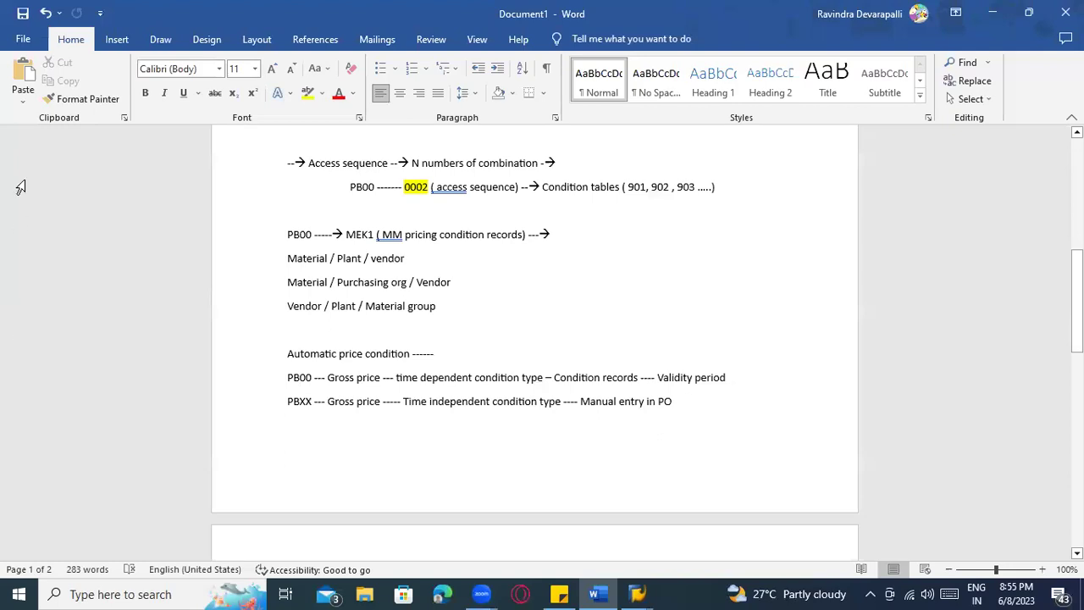